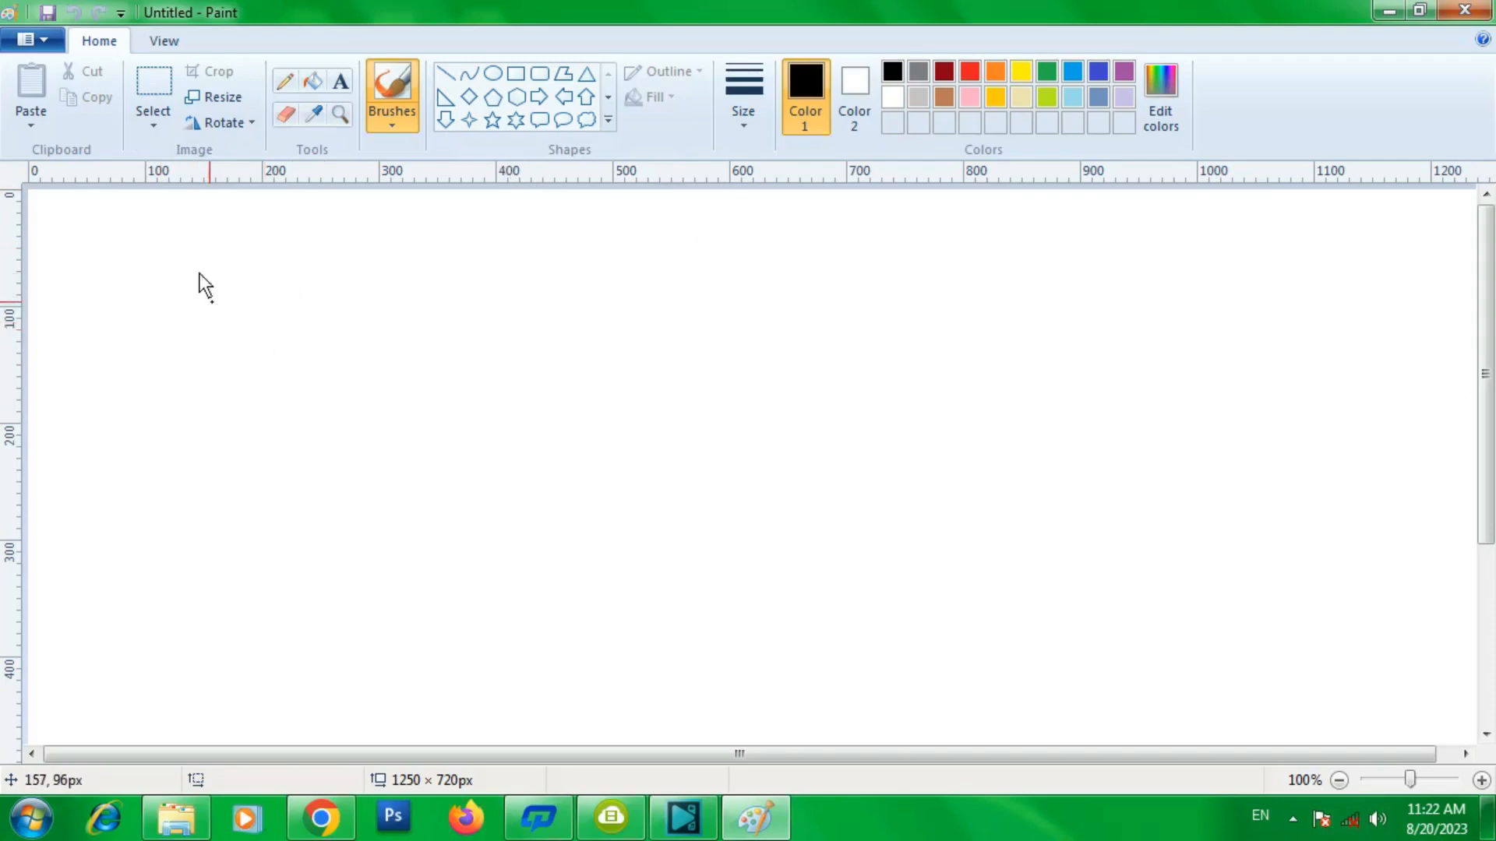
left_click(48, 44)
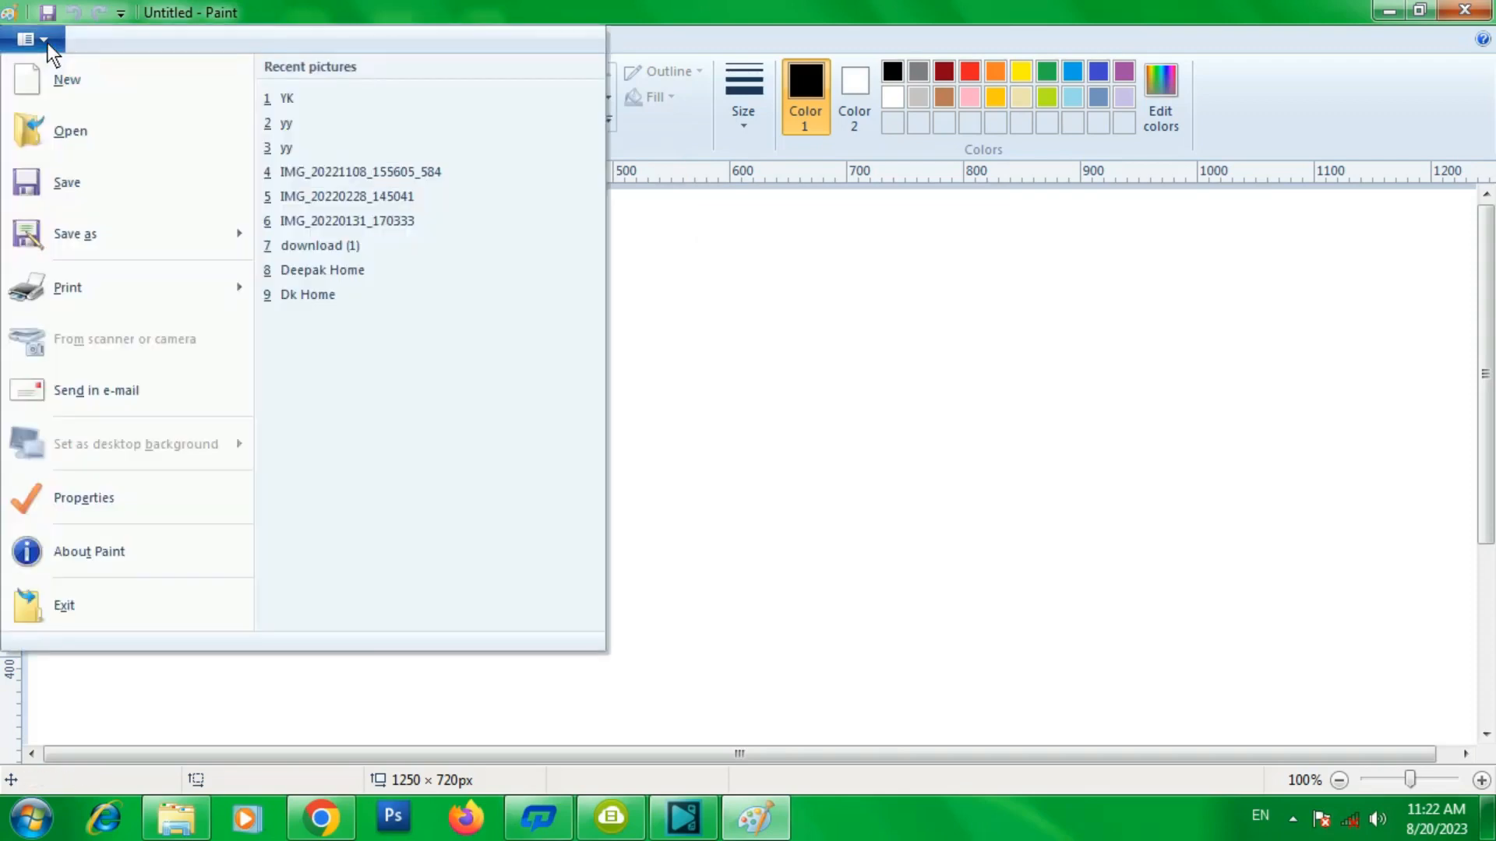
left_click(996, 318)
left_click(145, 40)
left_click(118, 40)
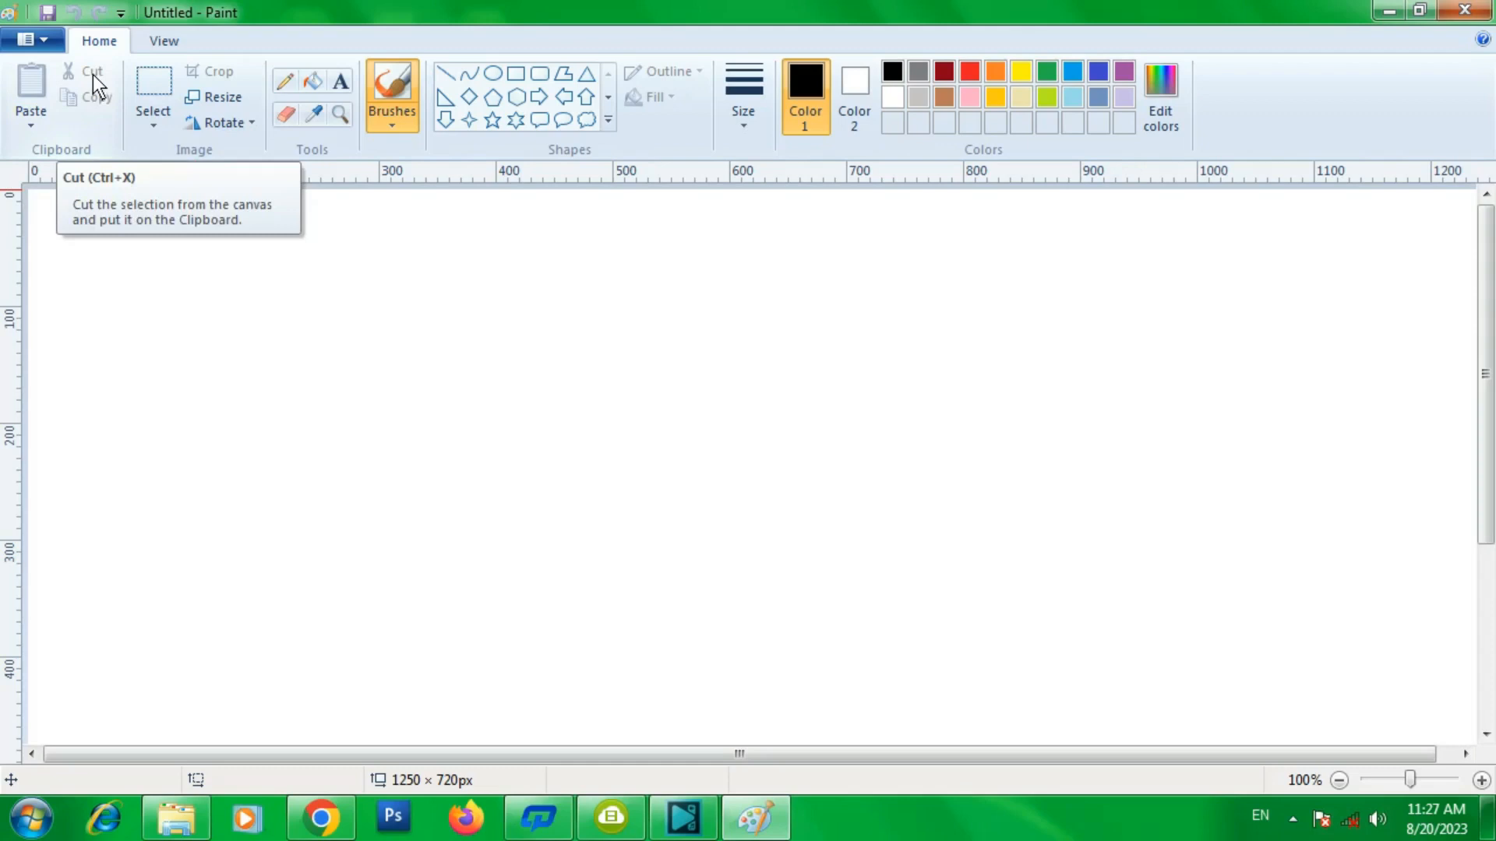
- Draw a hexagon about 93 × 123 px and fill its interior with orange
left_click(516, 109)
left_click_drag(400, 305, 508, 446)
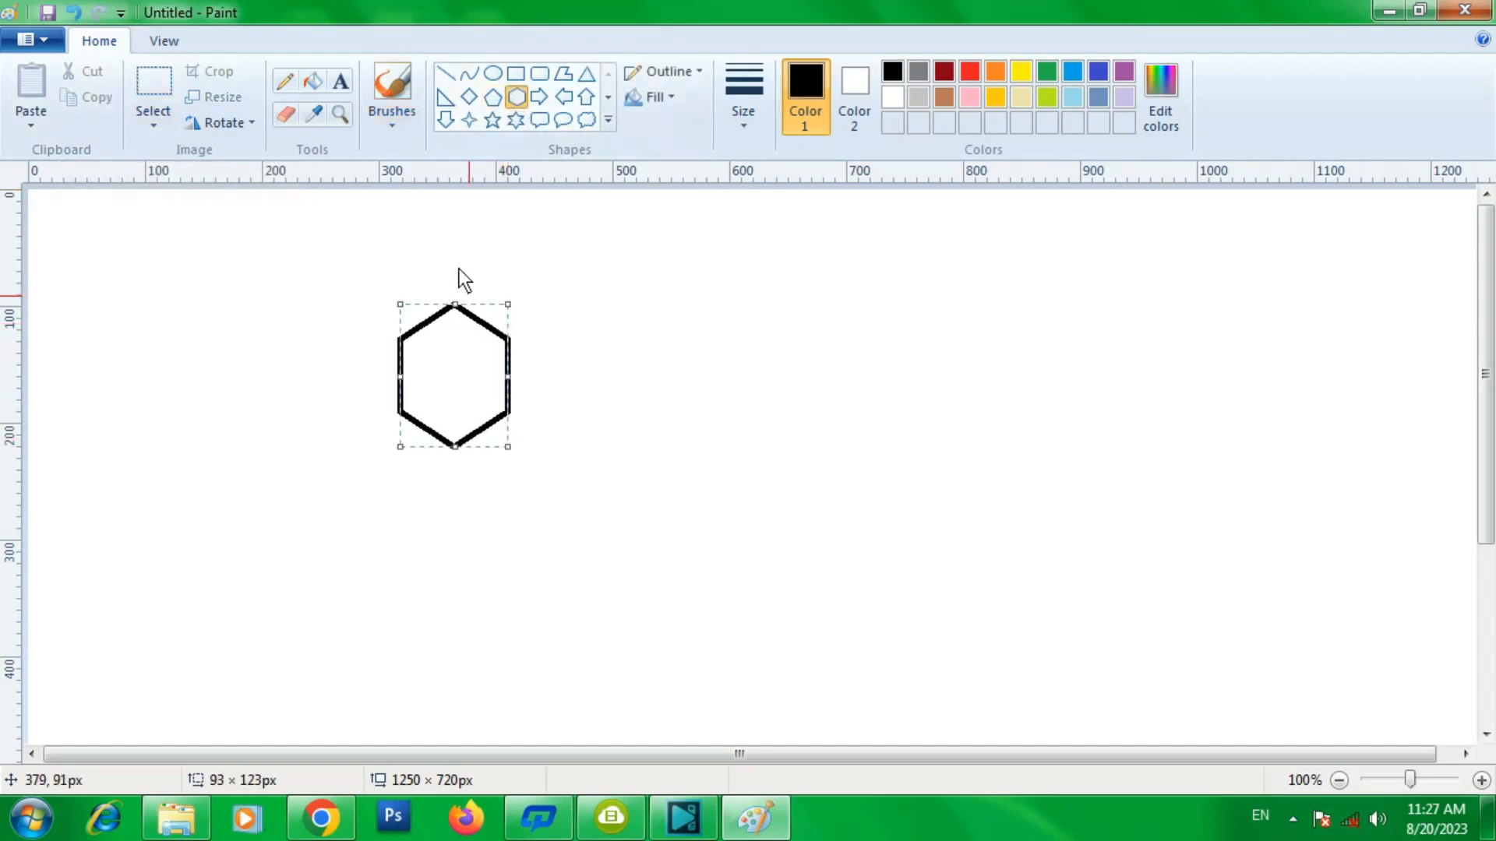
left_click(314, 81)
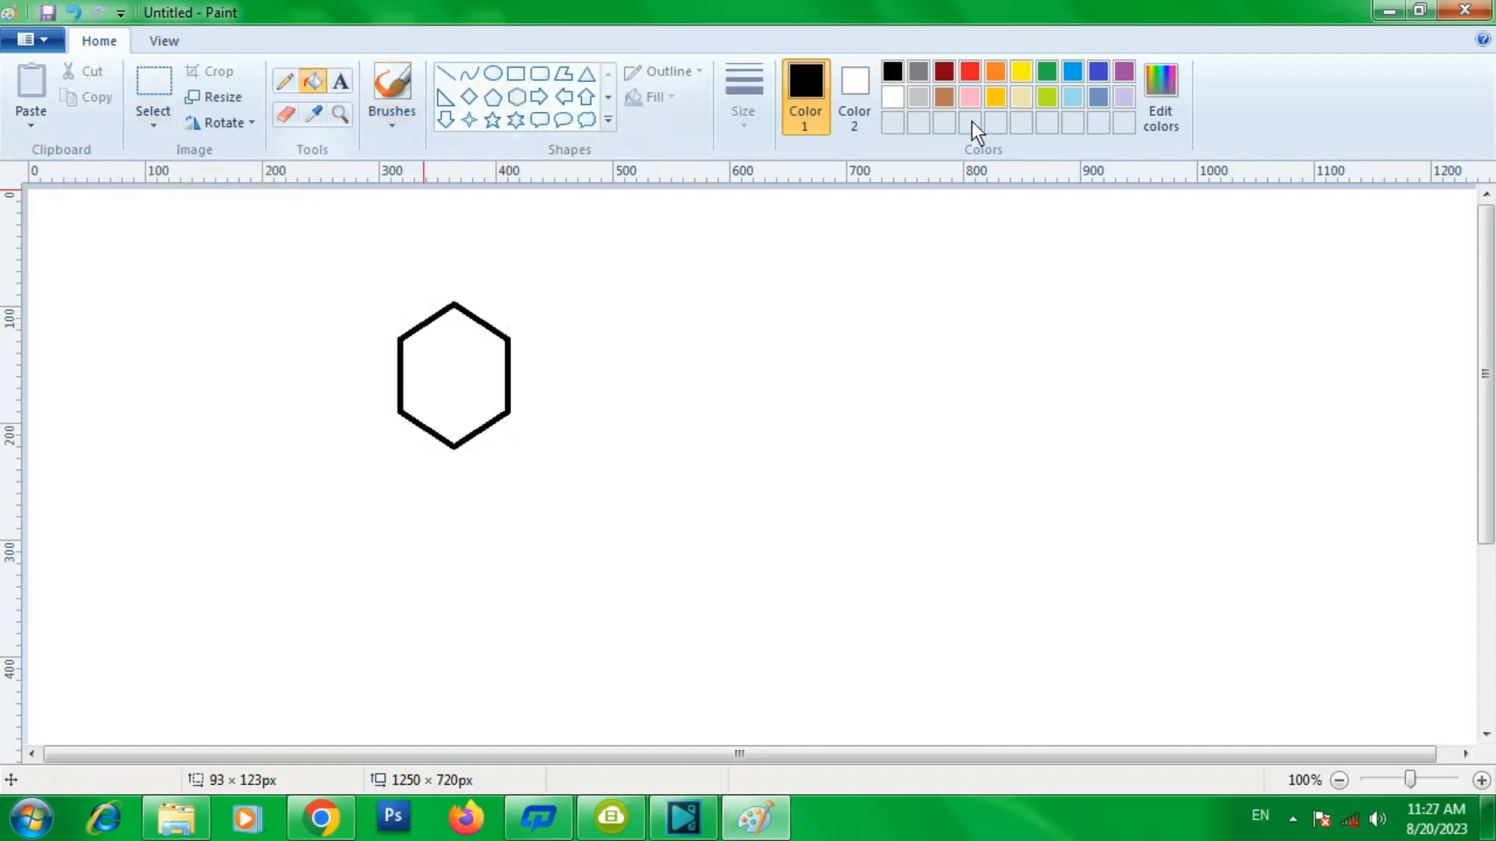
left_click(990, 76)
left_click(465, 338)
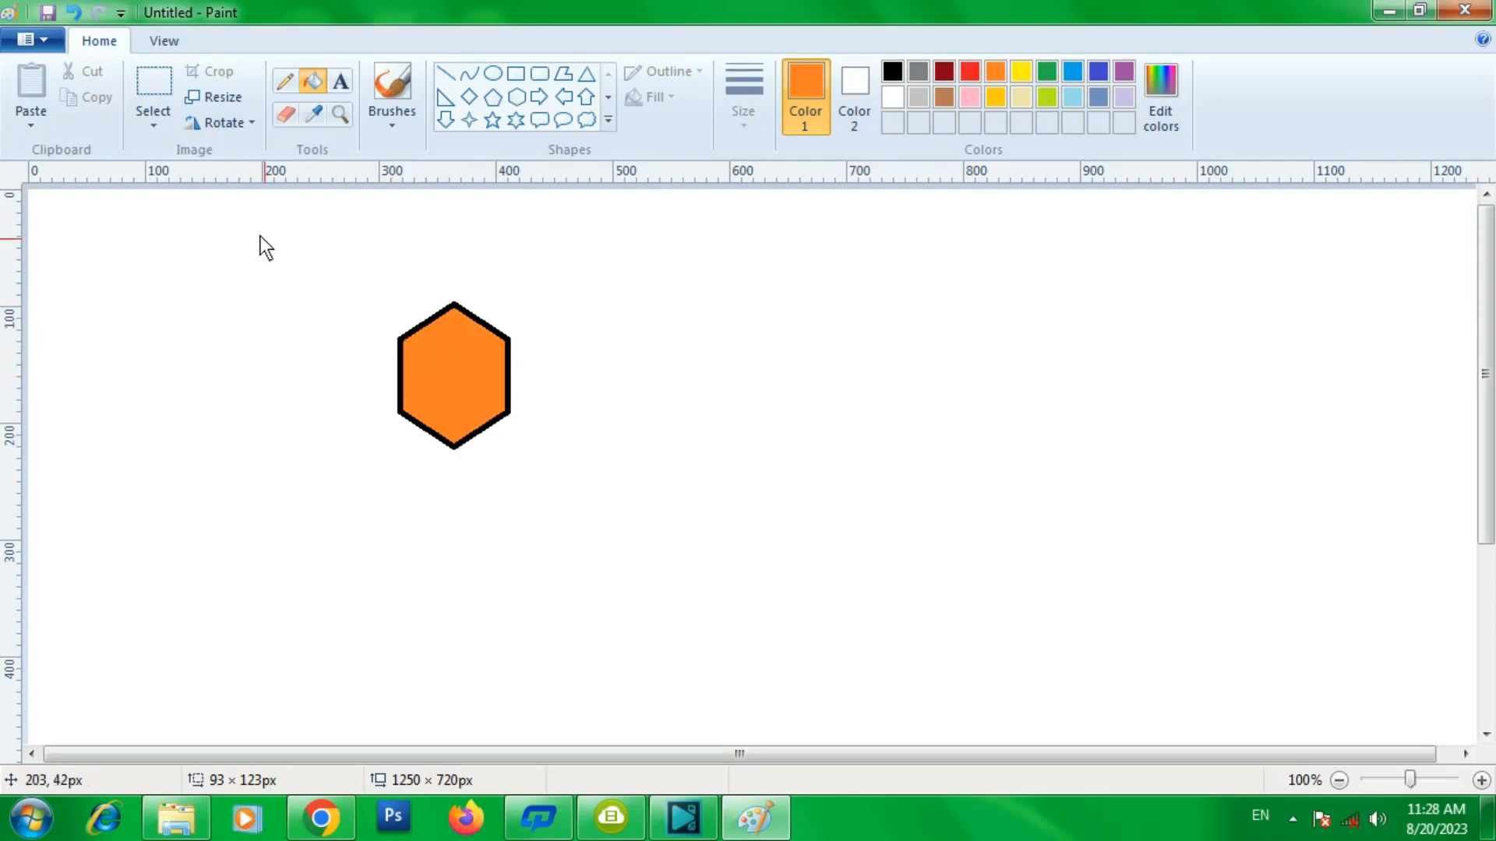
- Select the hexagon with a rectangular selection and cut it from the canvas
left_click(160, 125)
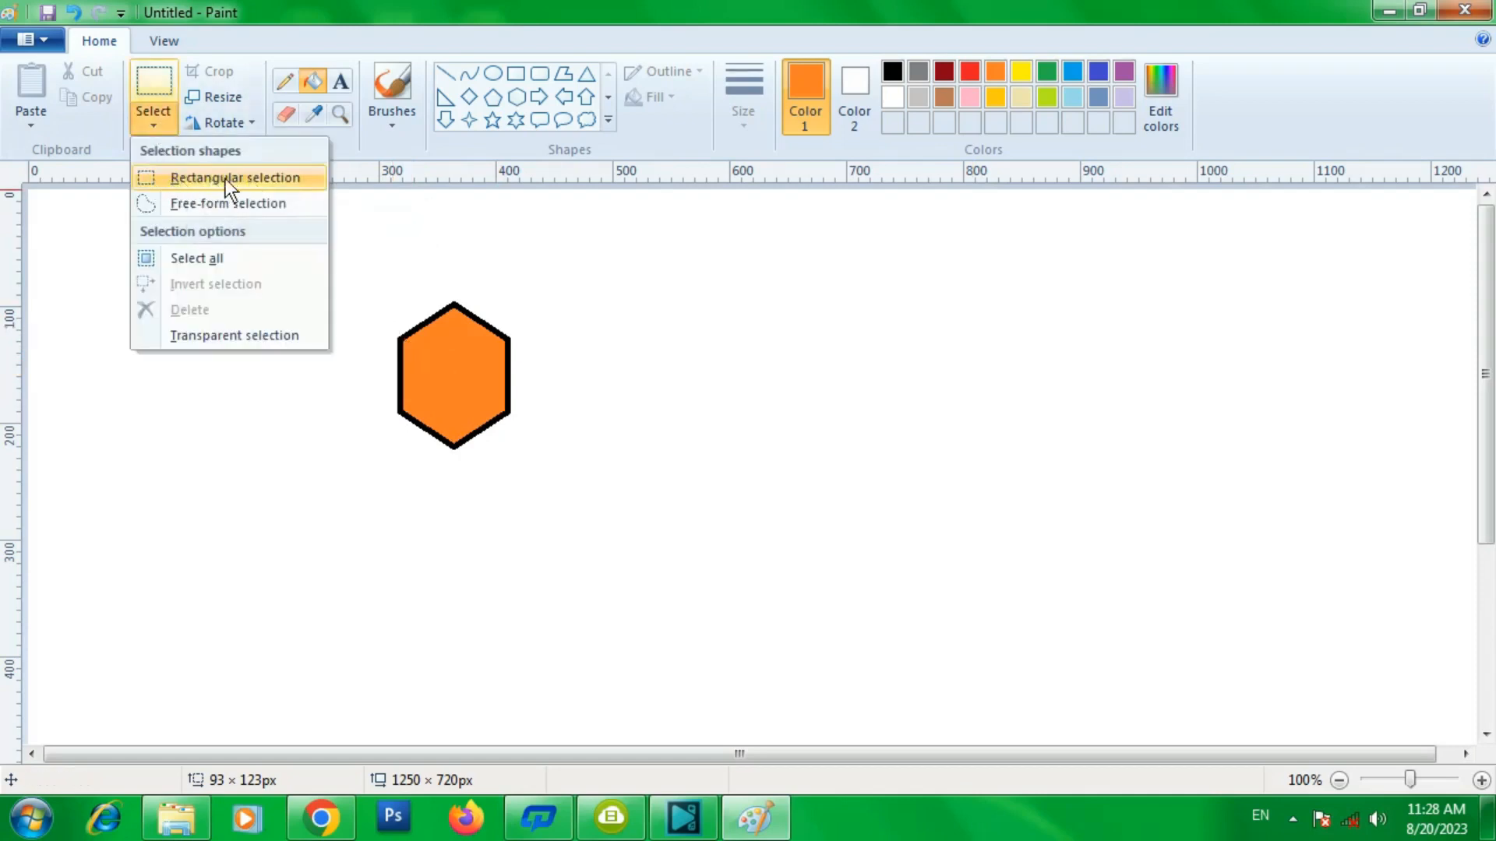
left_click(190, 179)
left_click_drag(320, 269, 582, 477)
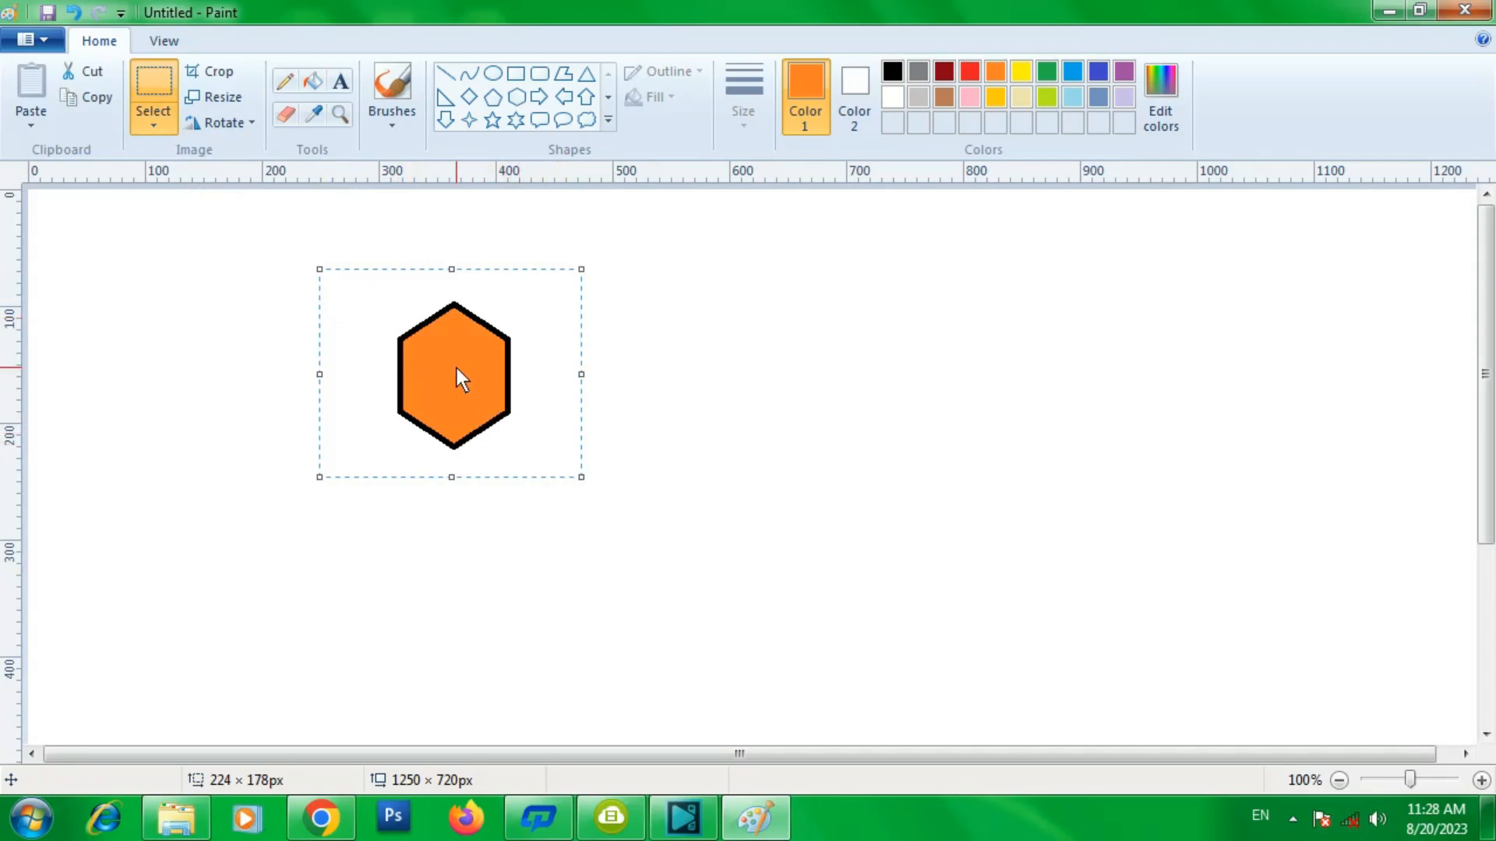
left_click(95, 74)
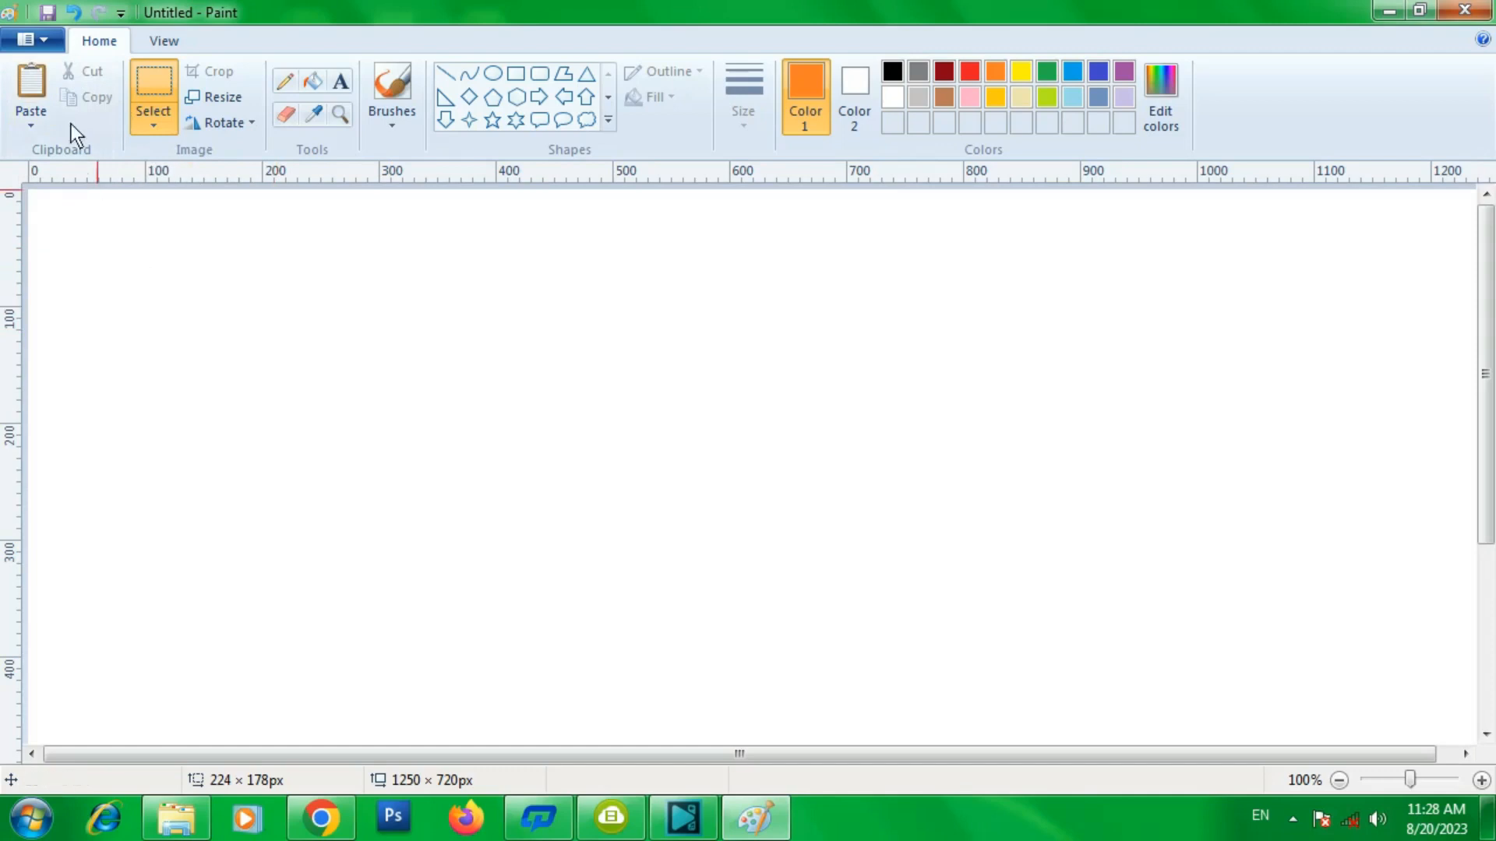
- Paste the cut hexagon back, drag it toward the middle of the canvas, and undo the move
left_click(44, 78)
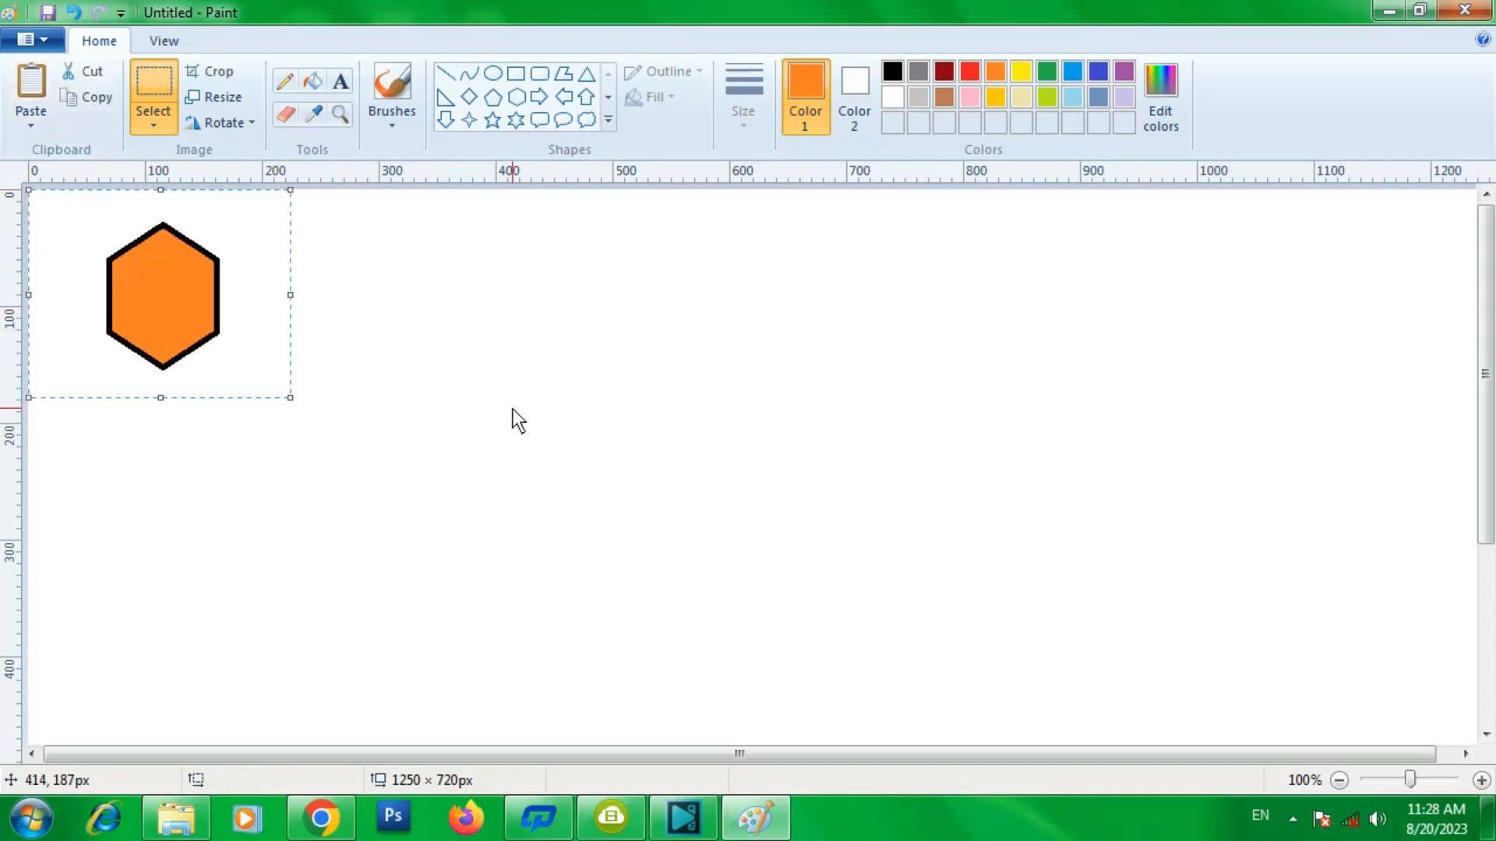
left_click_drag(162, 293, 546, 431)
key("ctrl+z")
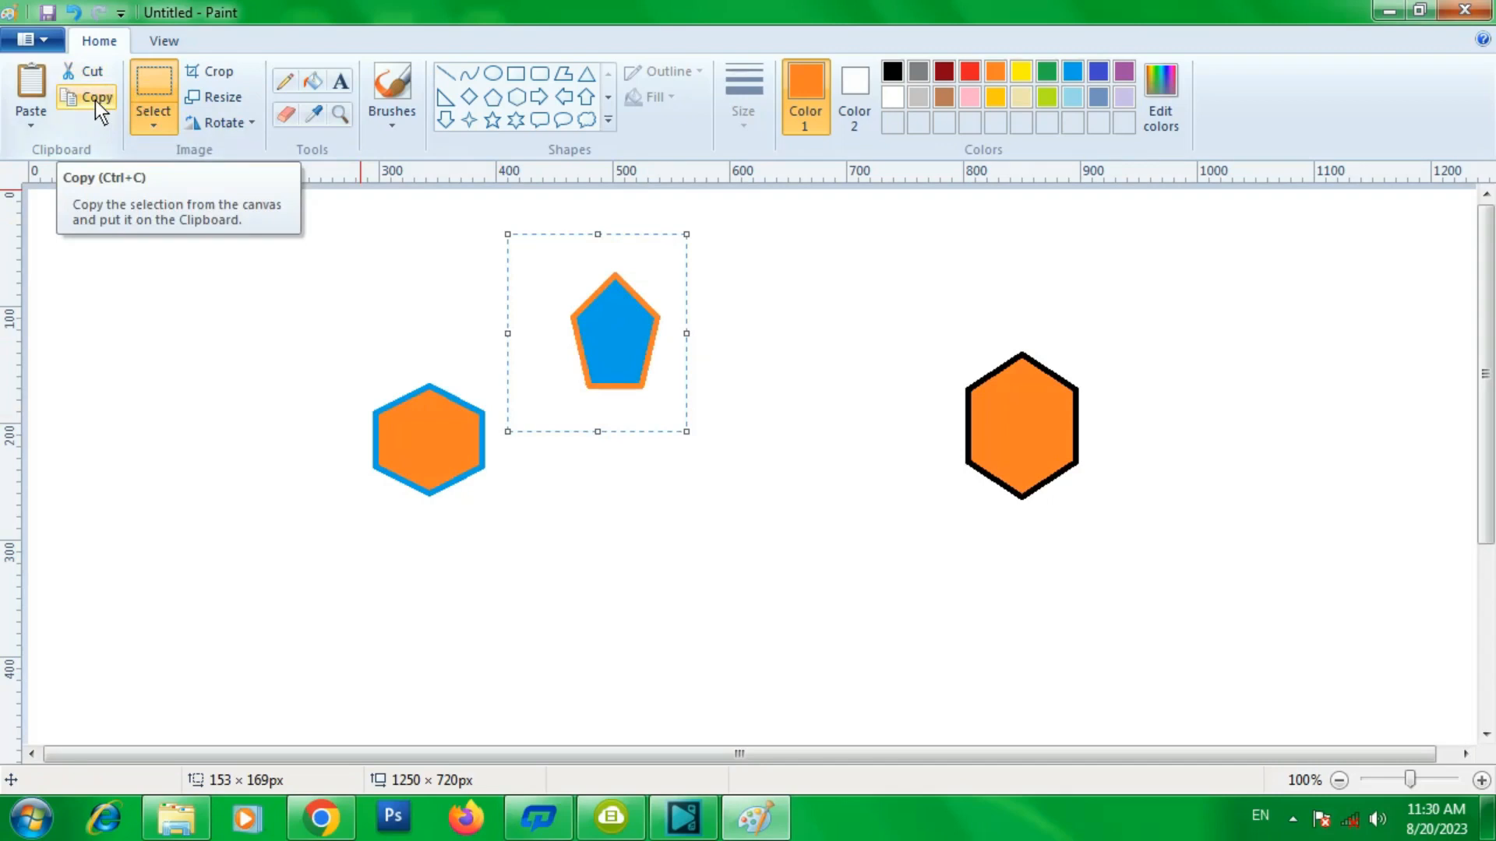
- Select the black-outlined orange hexagon on the right with a rectangular selection and copy it
left_click(95, 99)
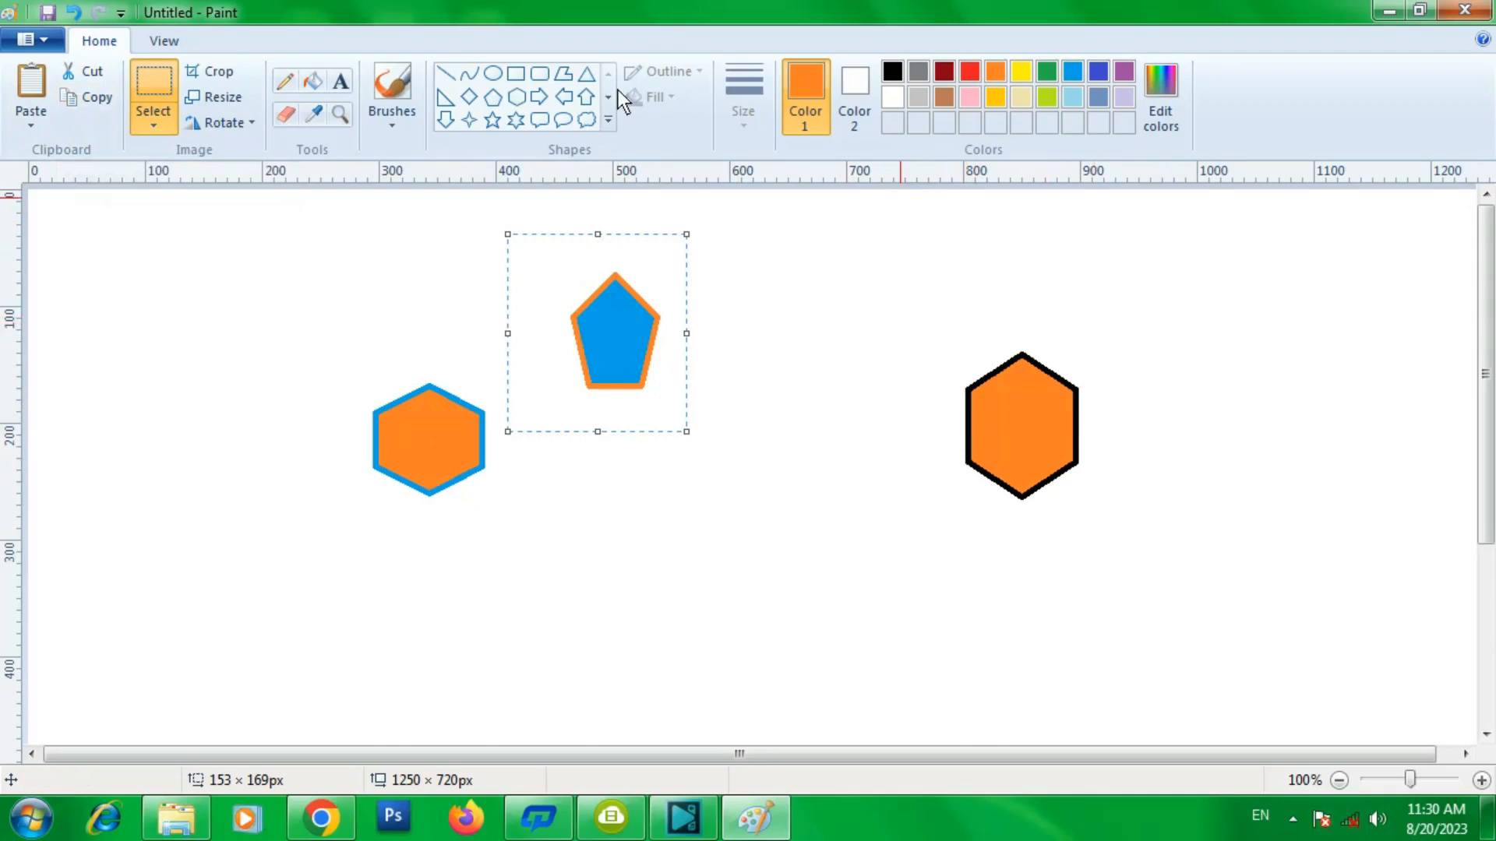
left_click(162, 124)
left_click(199, 180)
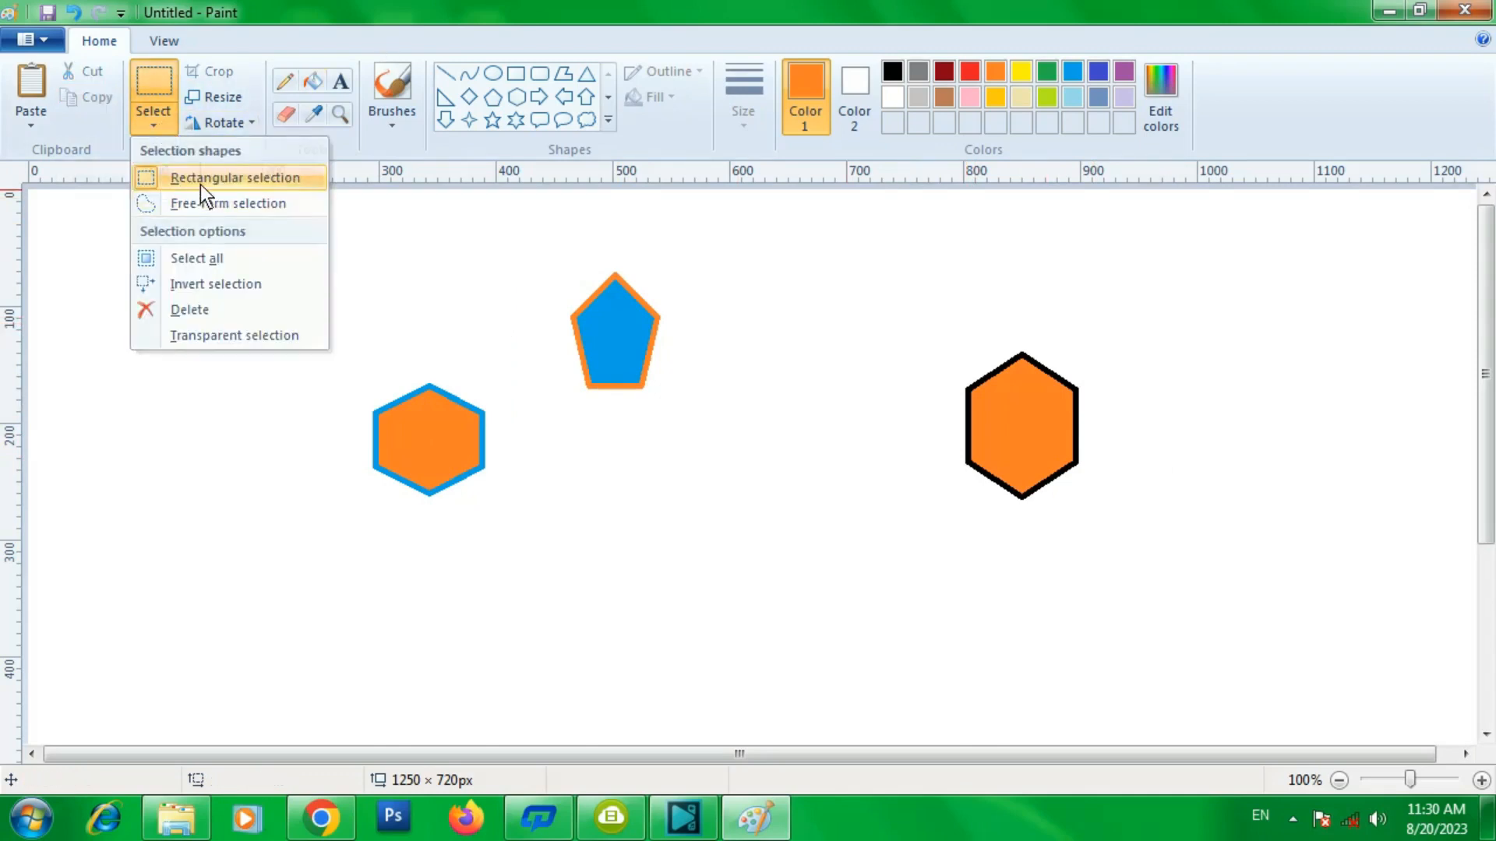
left_click_drag(910, 316, 1120, 522)
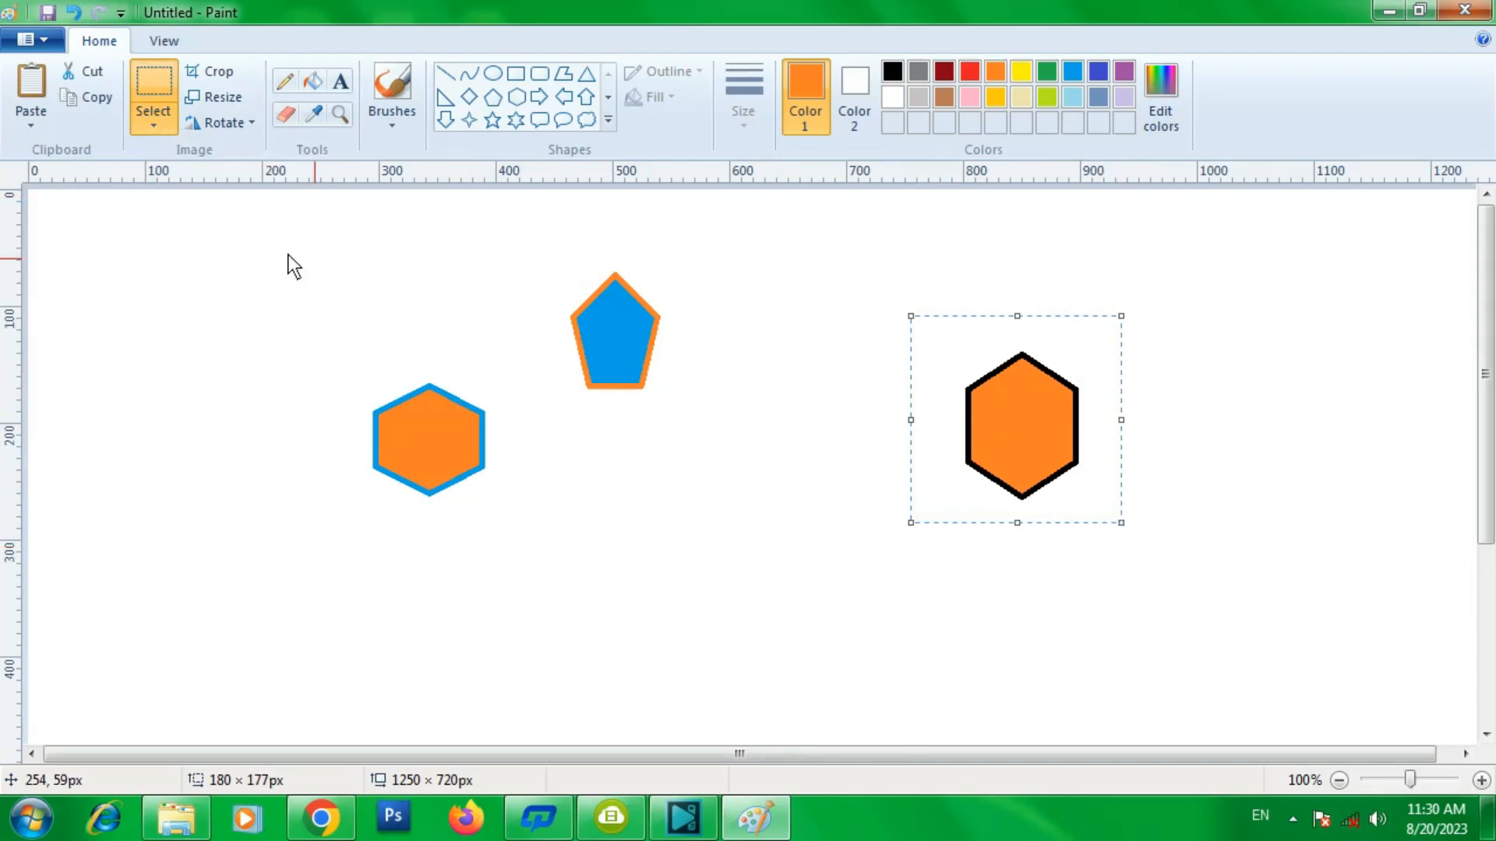
left_click(90, 98)
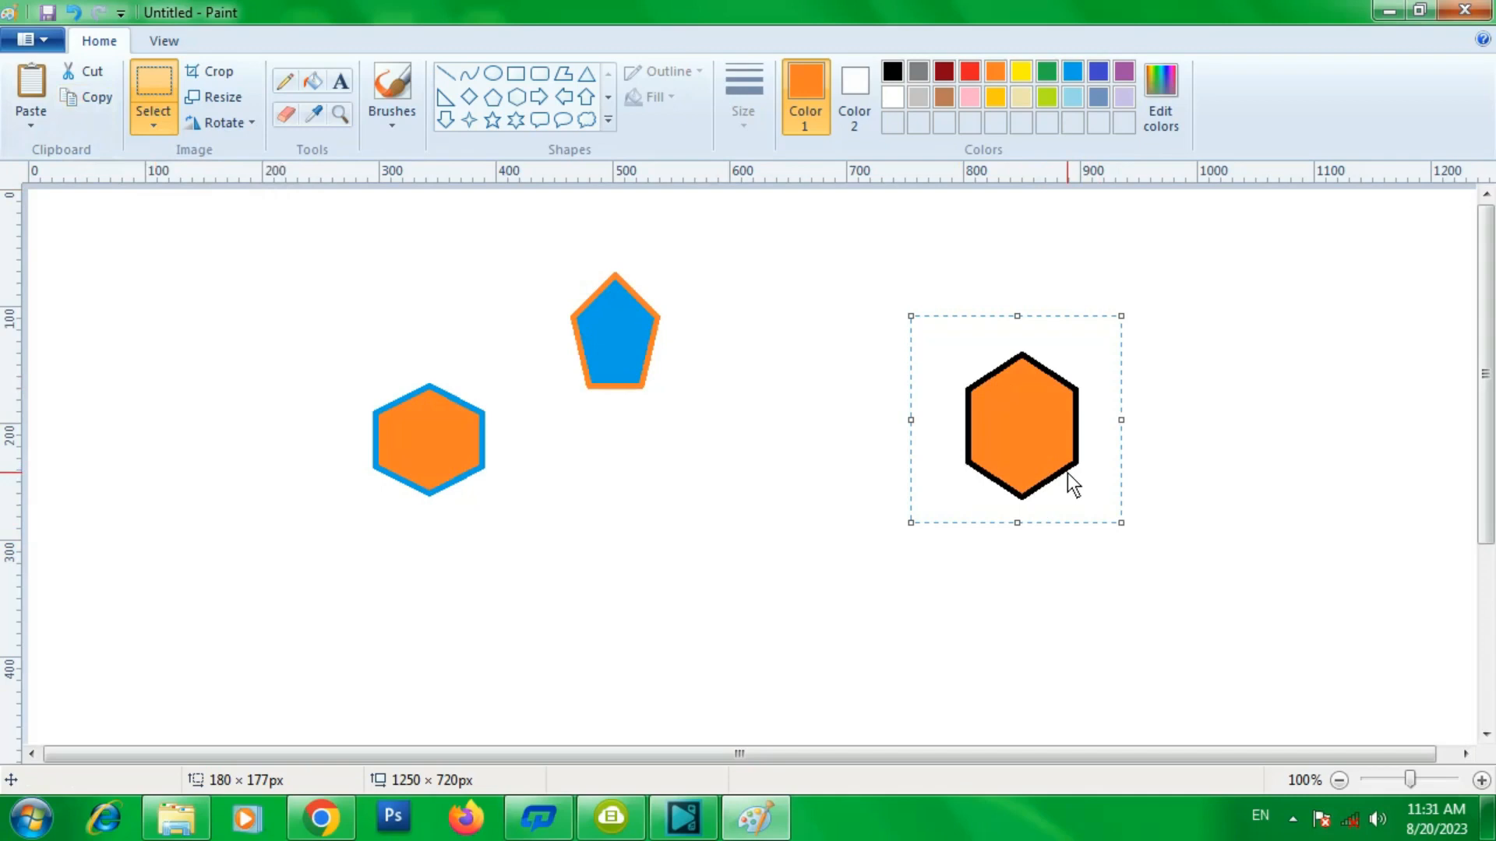
- Paste two copies of the hexagon and place them in the lower middle and lower right of the canvas
left_click(31, 86)
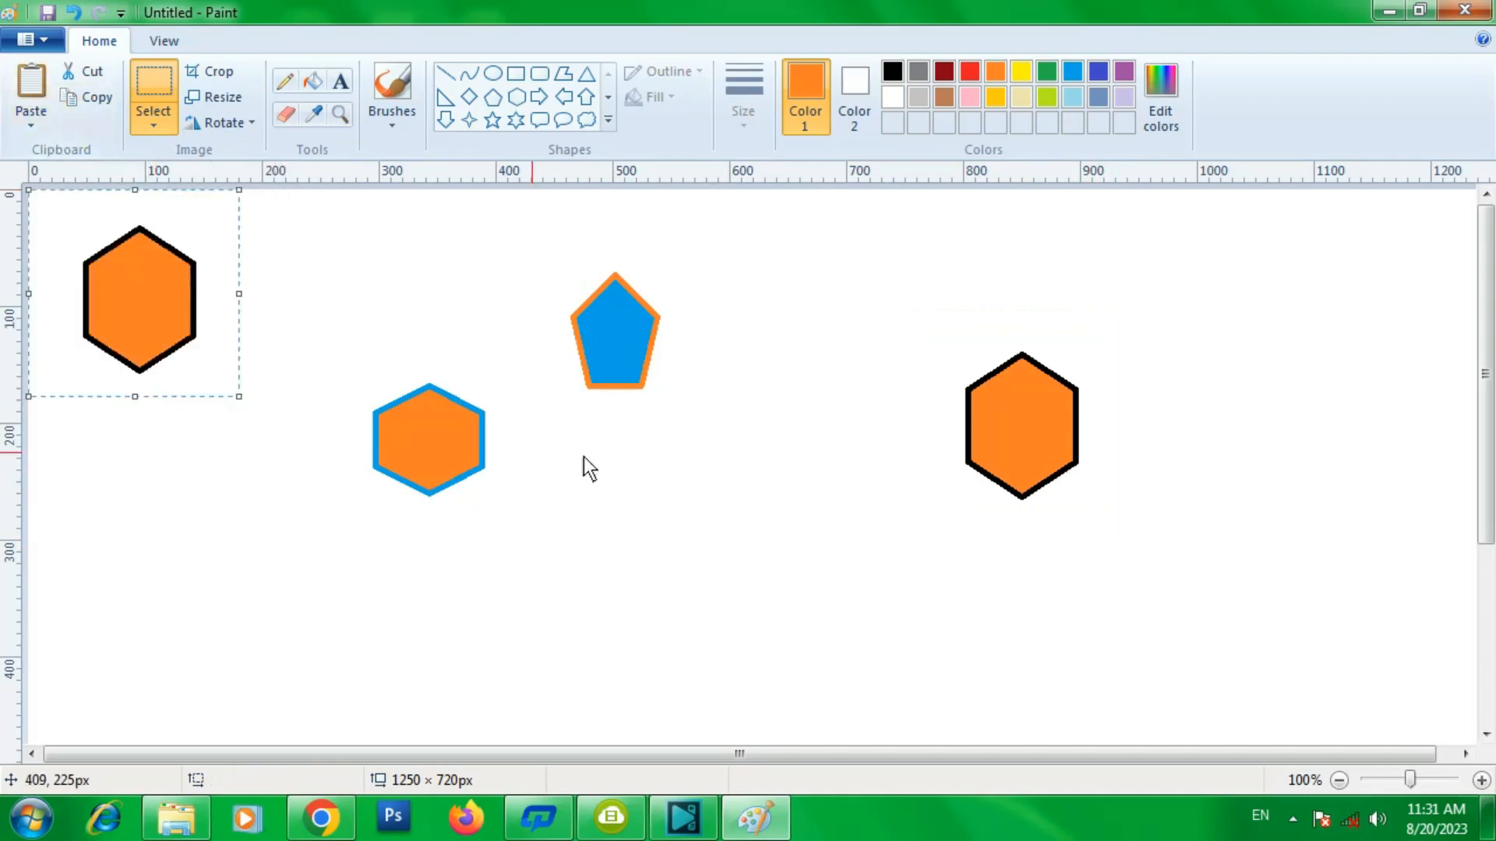
left_click_drag(155, 304, 945, 594)
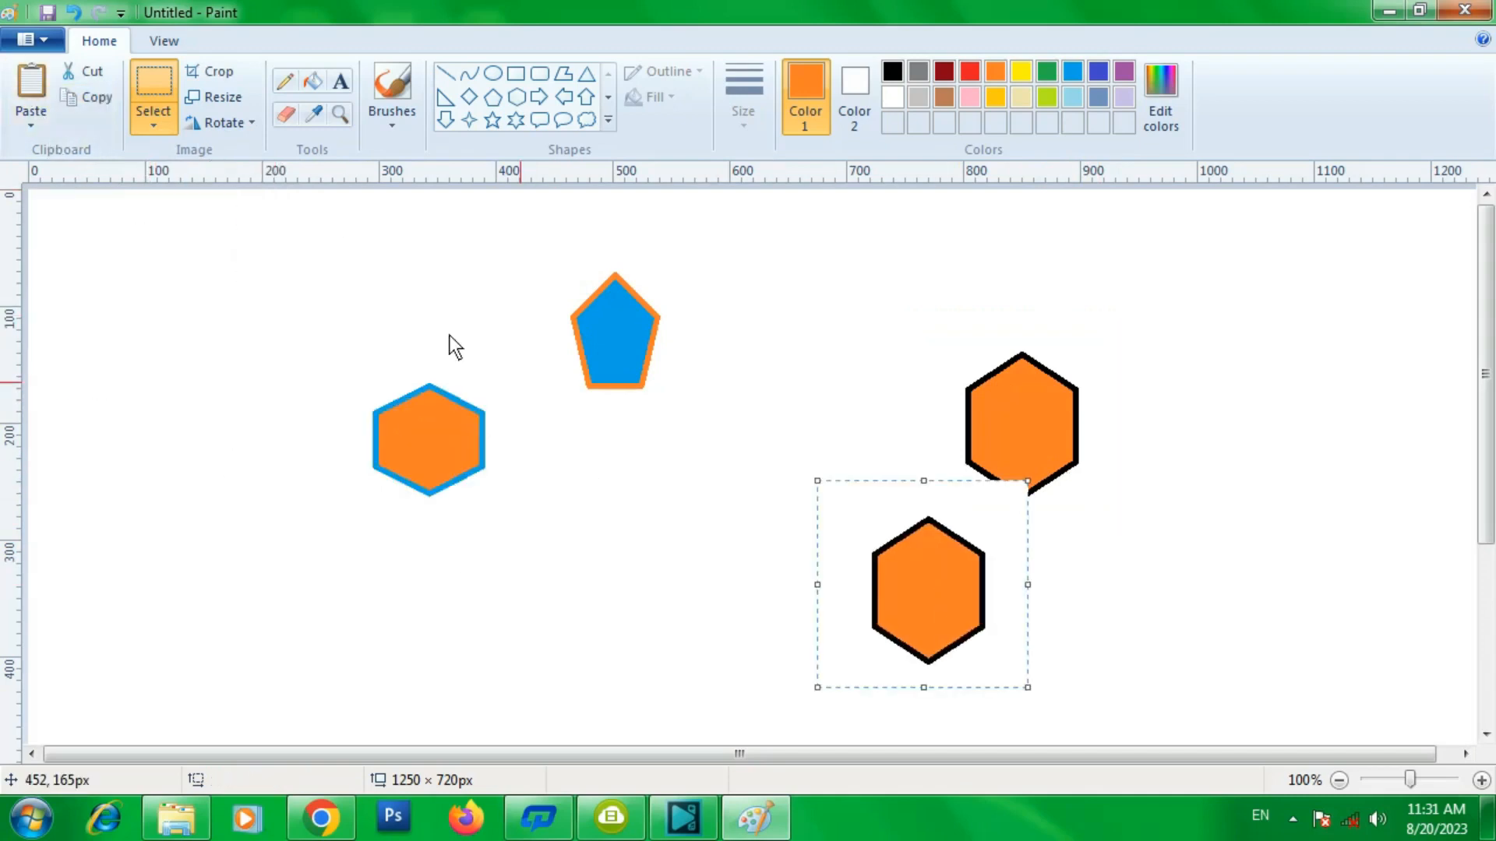
left_click(34, 82)
left_click_drag(120, 312, 701, 541)
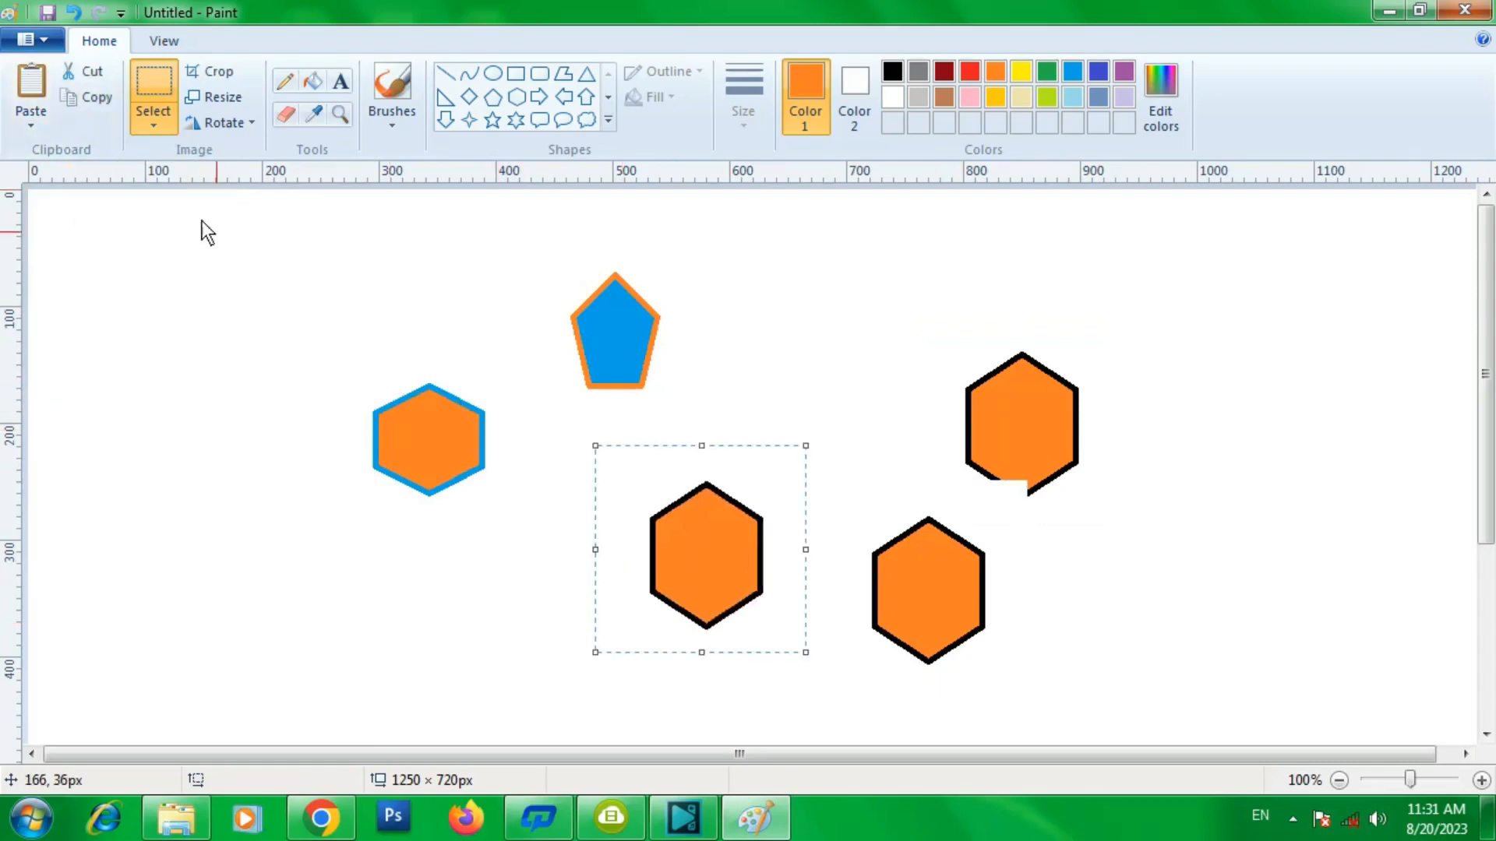
- Paste two more copies of the hexagon and place them in the lower left part of the canvas
left_click(32, 83)
left_click_drag(113, 246, 528, 563)
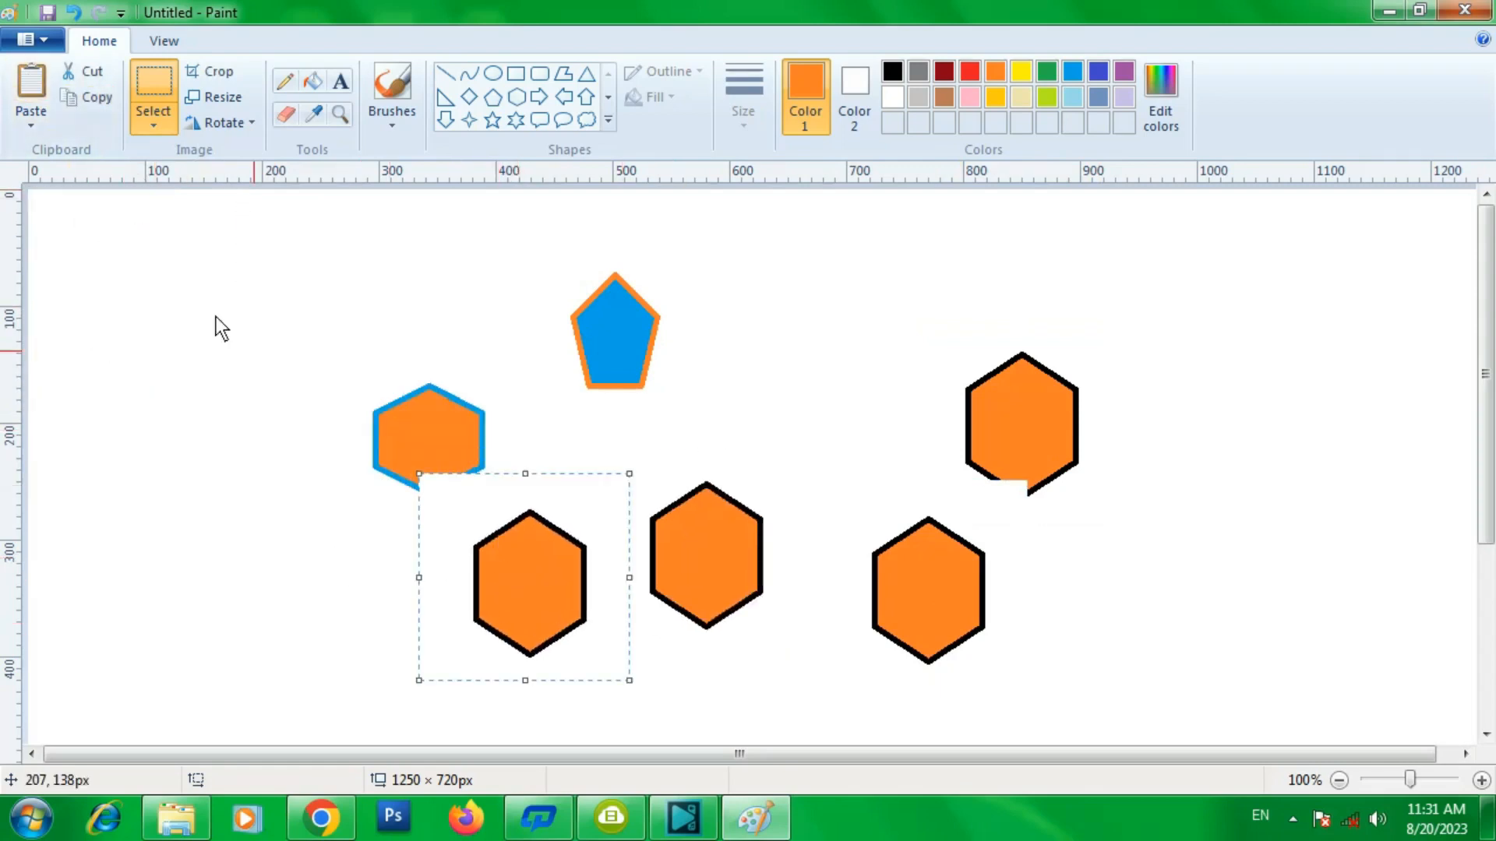
left_click(32, 83)
left_click_drag(134, 282, 250, 547)
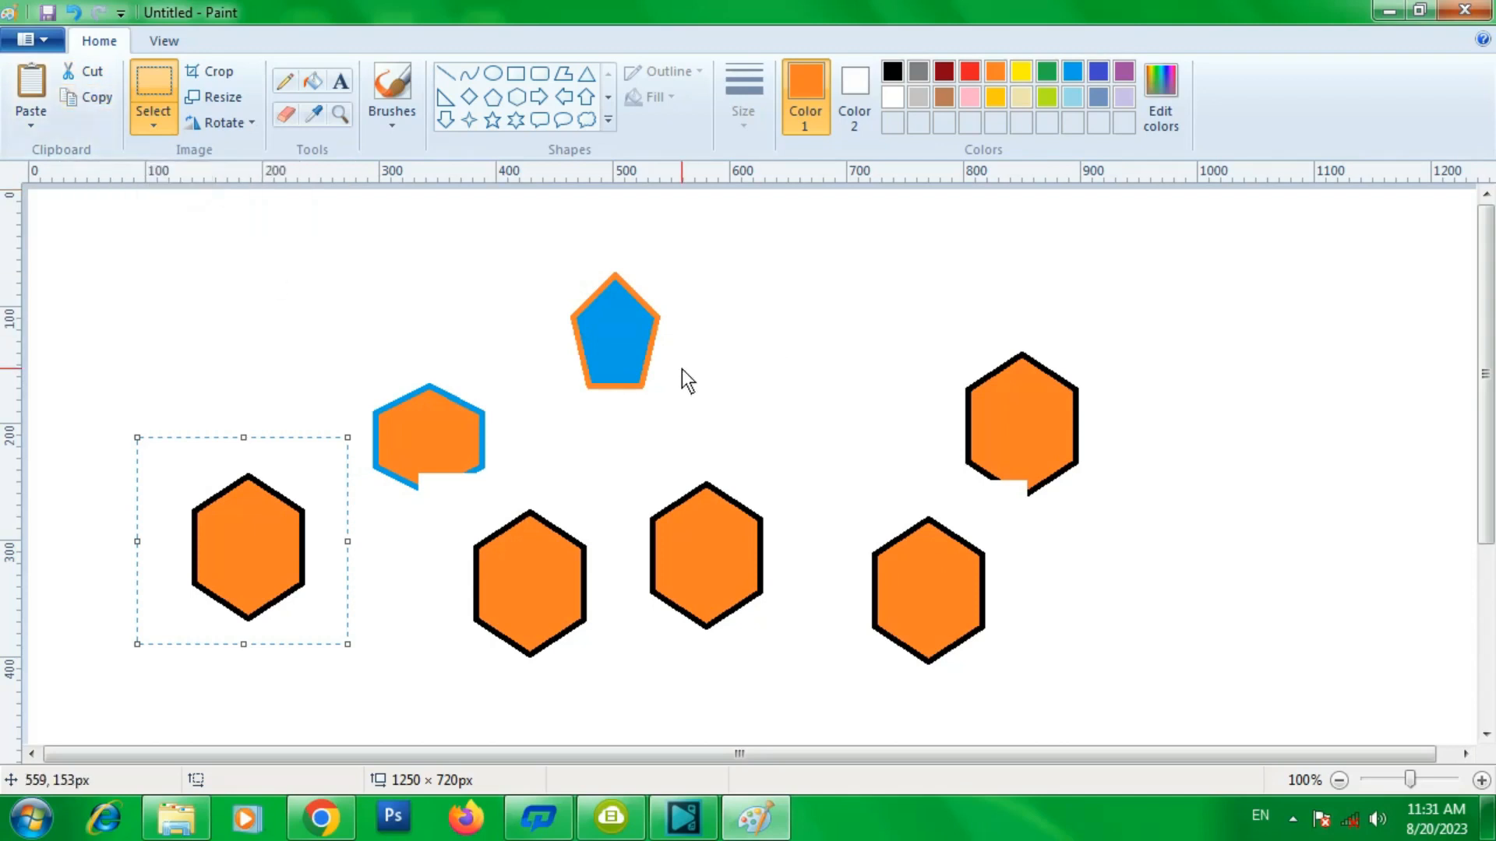
- Select everything on the canvas and delete it
key("ctrl+a")
key("Delete")
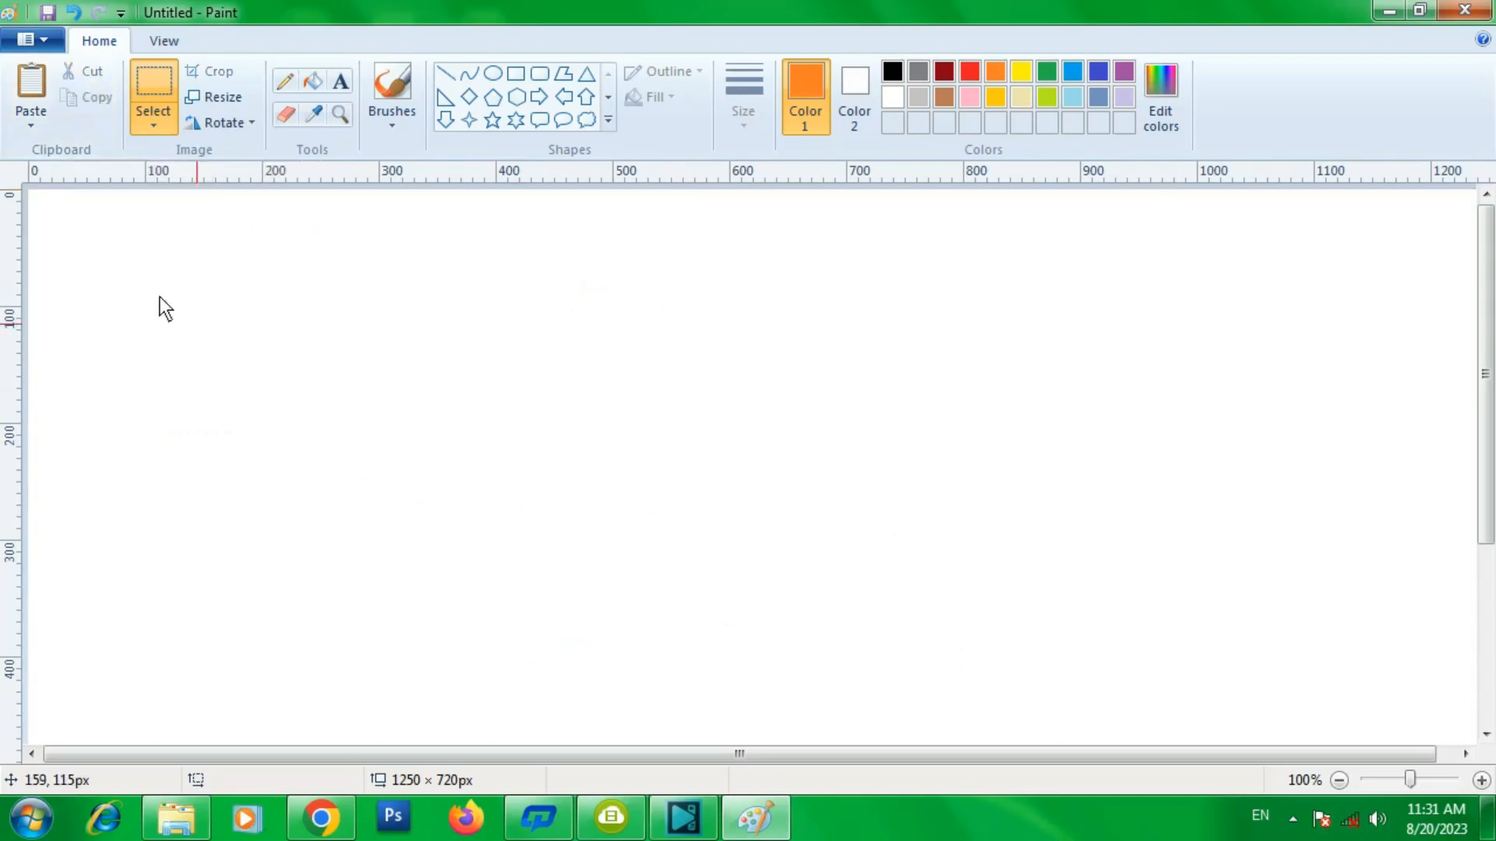
- Paste the picture file ablum from the Desktop onto the canvas
left_click(30, 130)
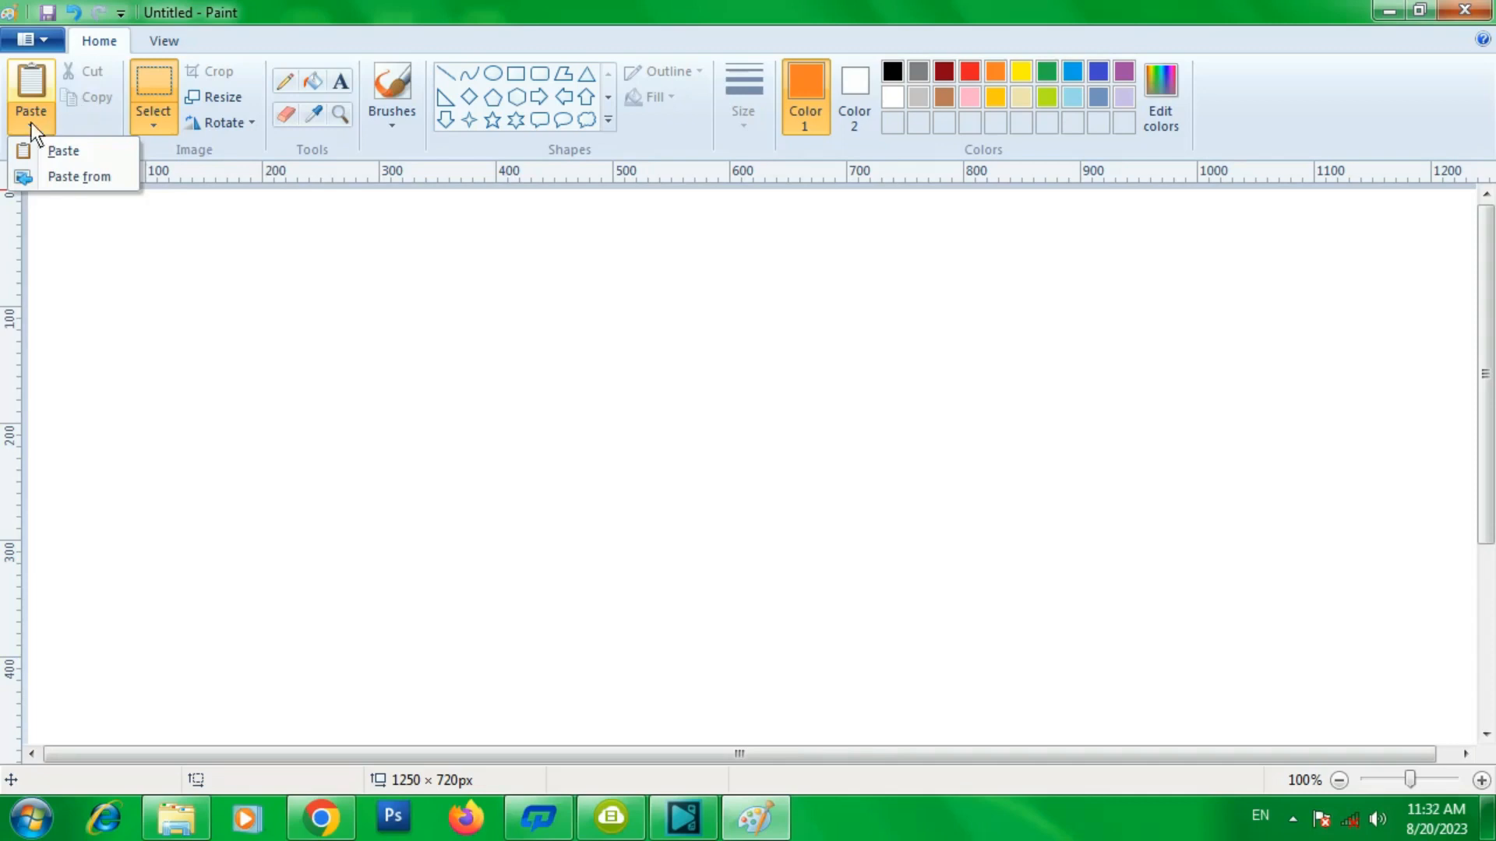
left_click(86, 179)
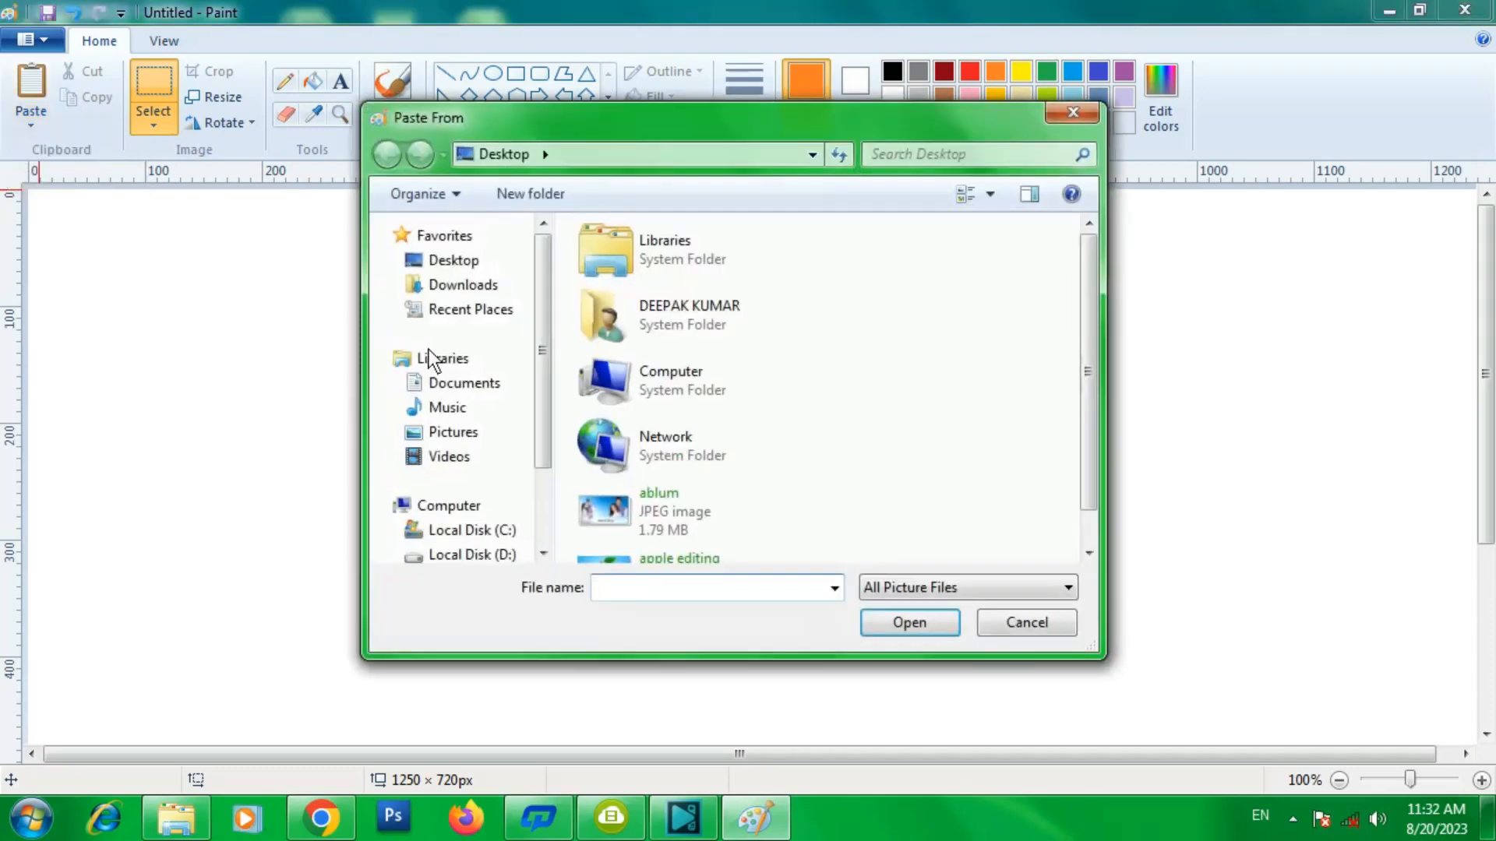
left_click_drag(1099, 285, 1092, 317)
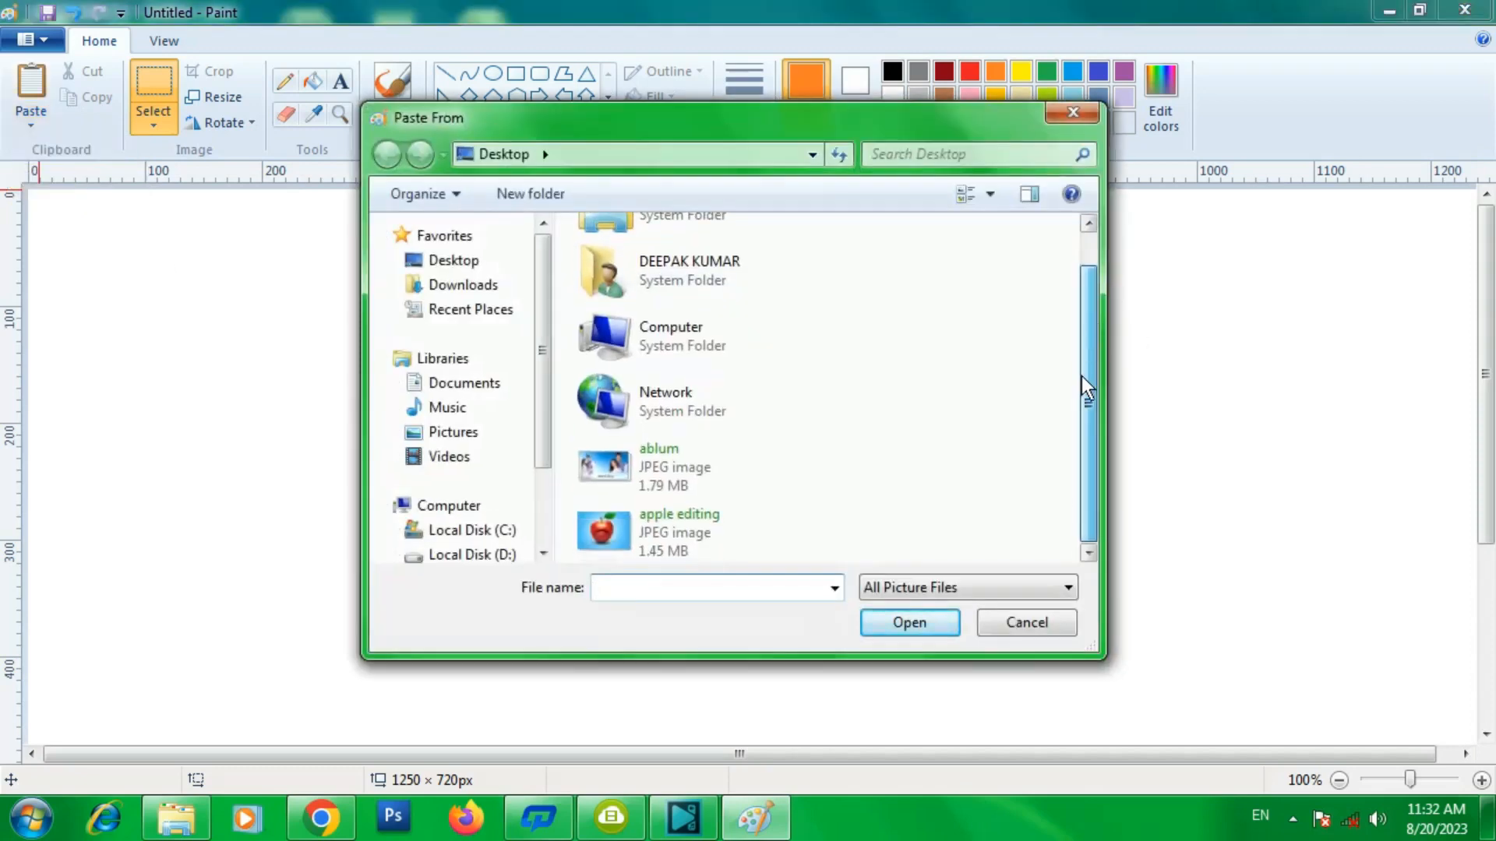
left_click(650, 465)
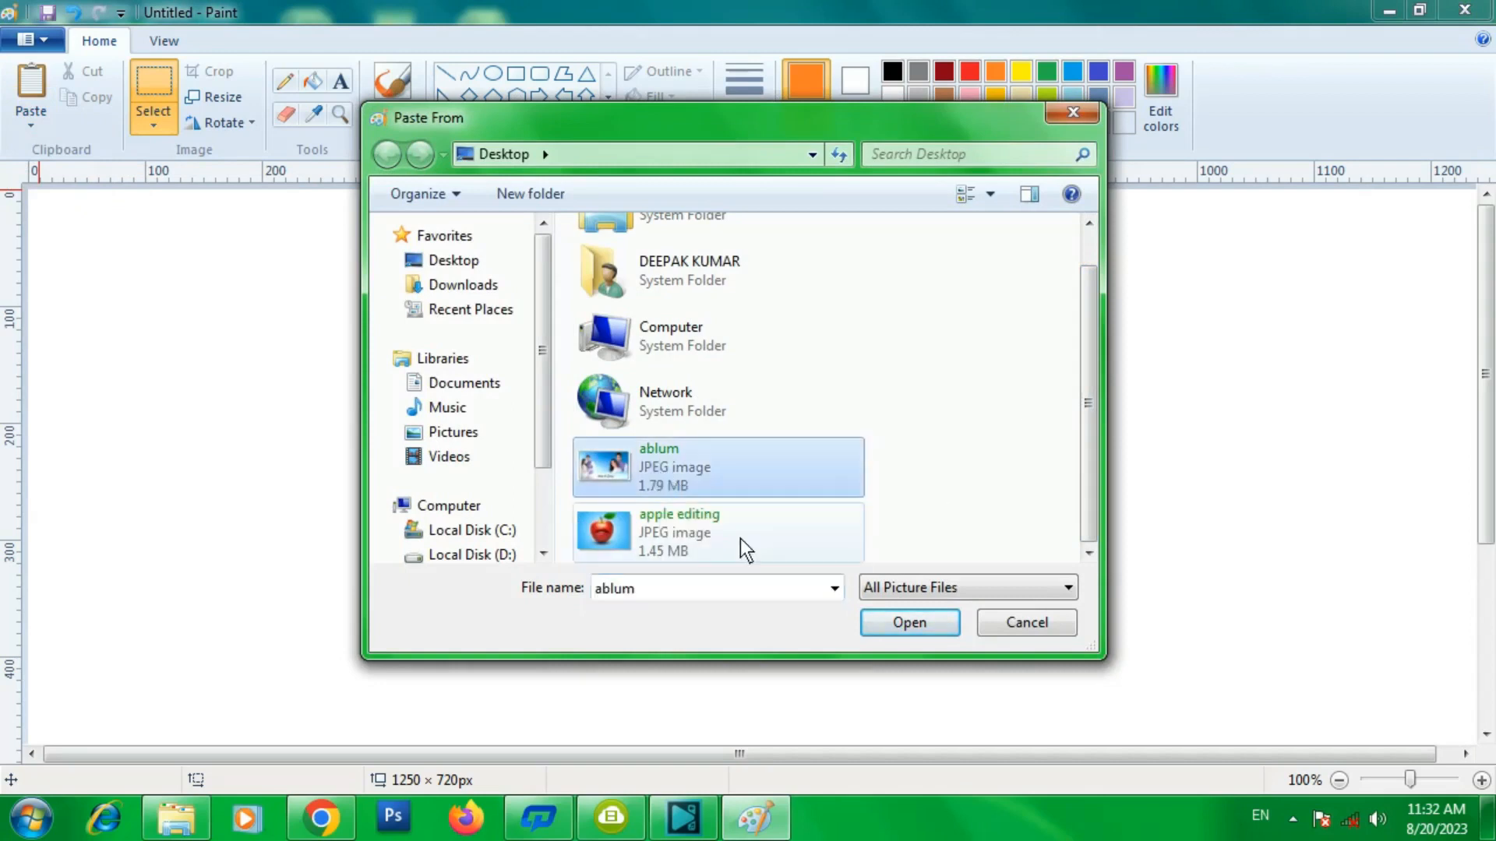
left_click(906, 623)
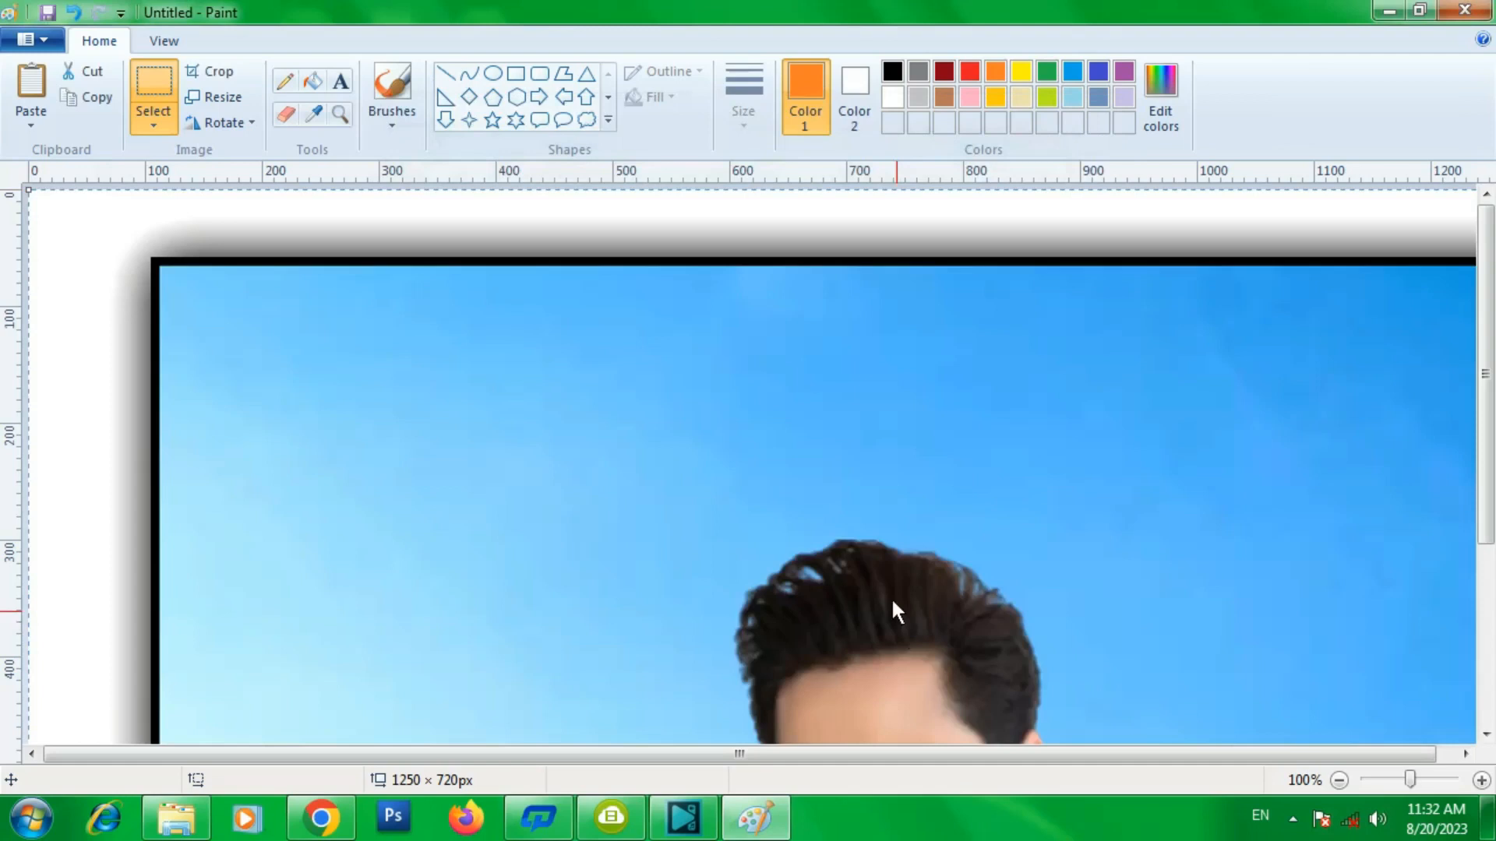
- Move the pasted picture upward on the canvas
mouse_move(896, 501)
left_mouse_down()
mouse_move(789, 337)
mouse_move(822, 317)
left_mouse_up()
left_click_drag(863, 478, 843, 345)
left_click_drag(841, 548, 812, 382)
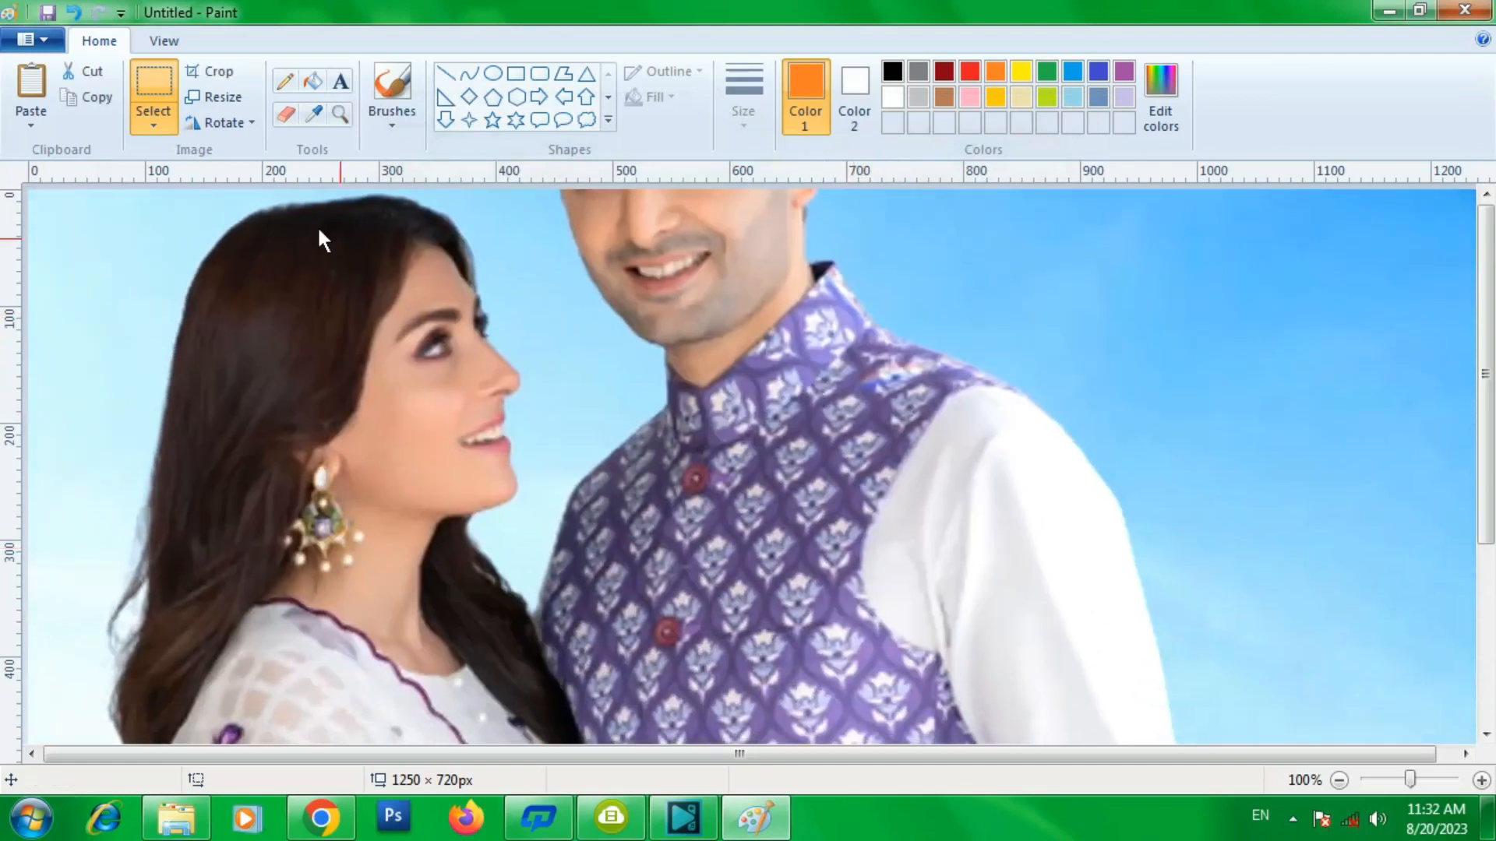
- Delete the pasted picture from the canvas
left_click(35, 121)
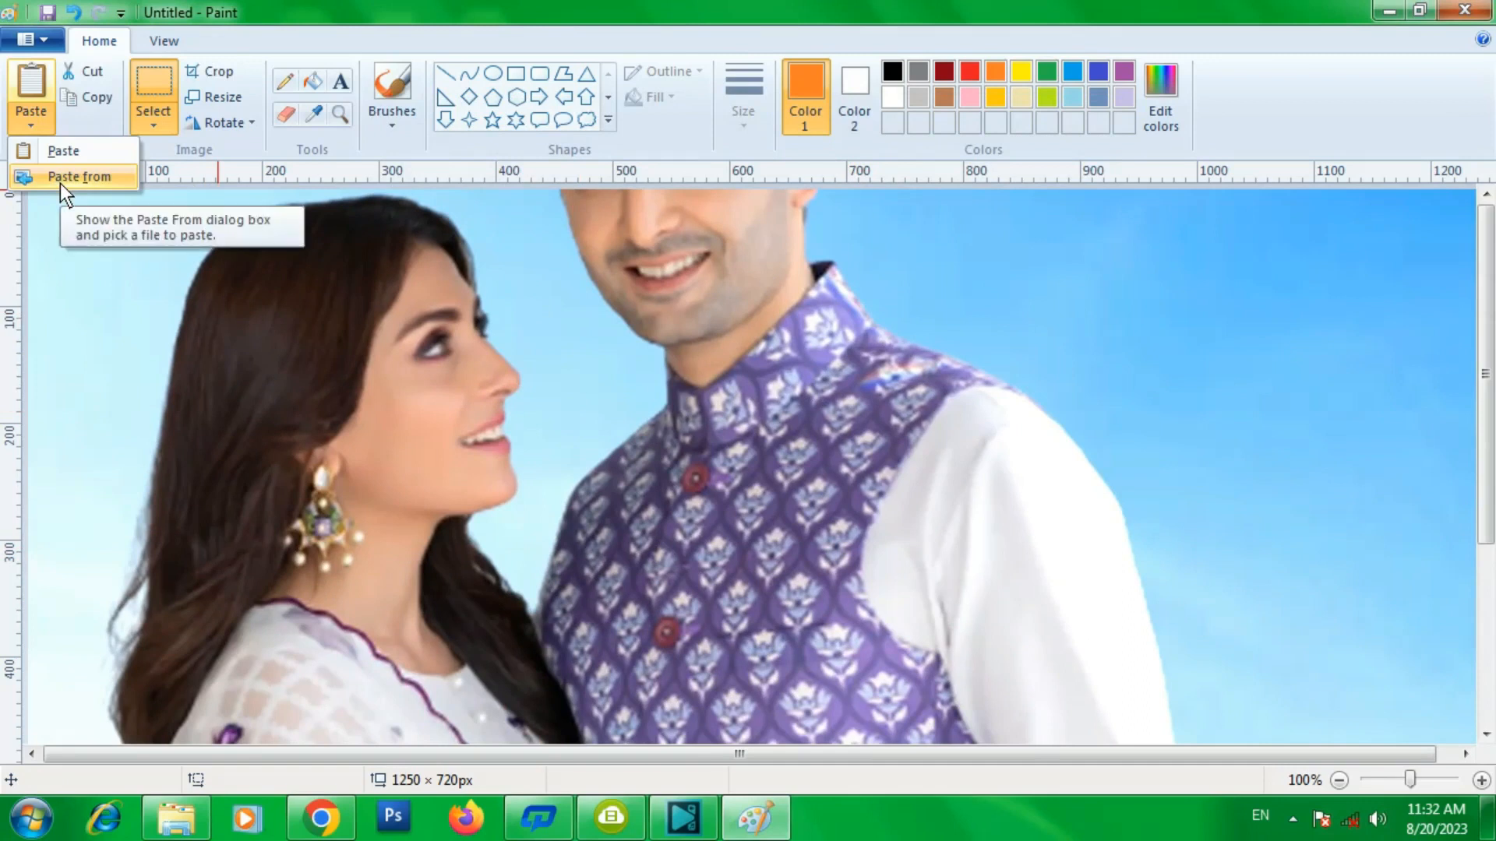
left_click(582, 419)
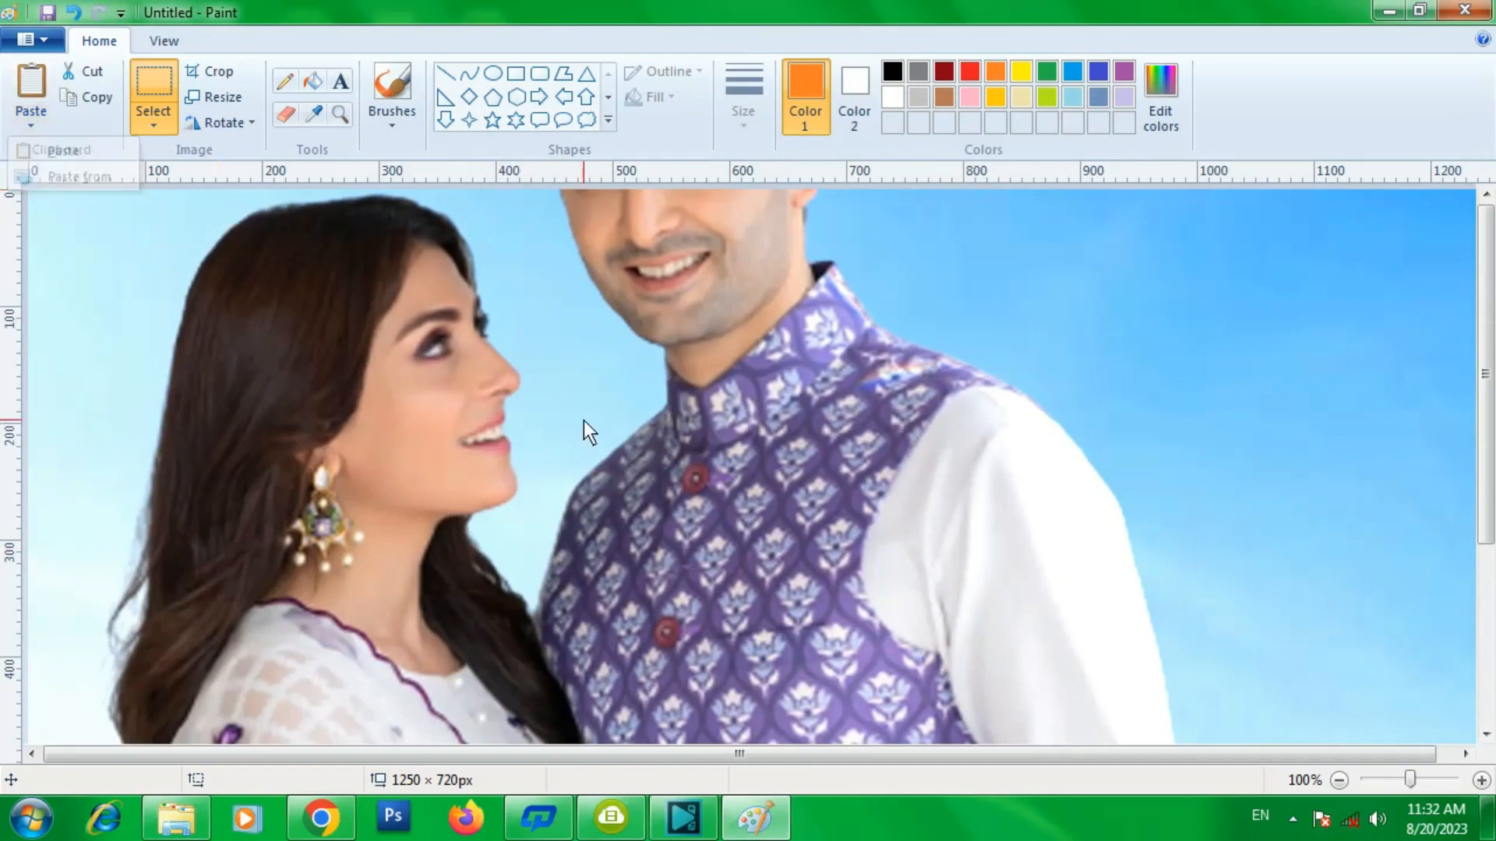
key("Delete")
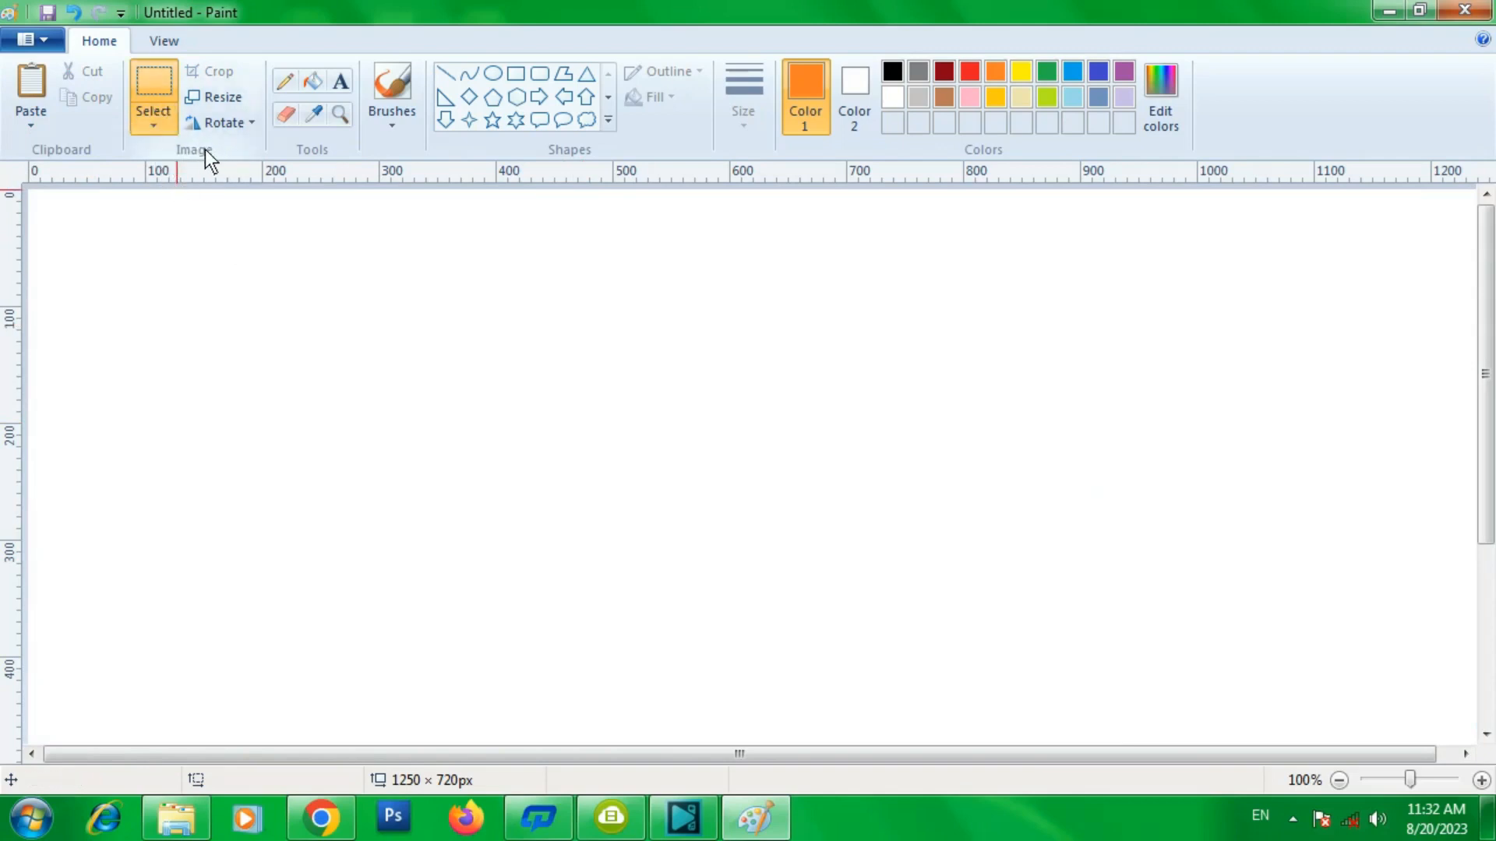
- Draw an orange-outlined hexagon about 89 × 123 px and fill its interior with green
left_click(153, 125)
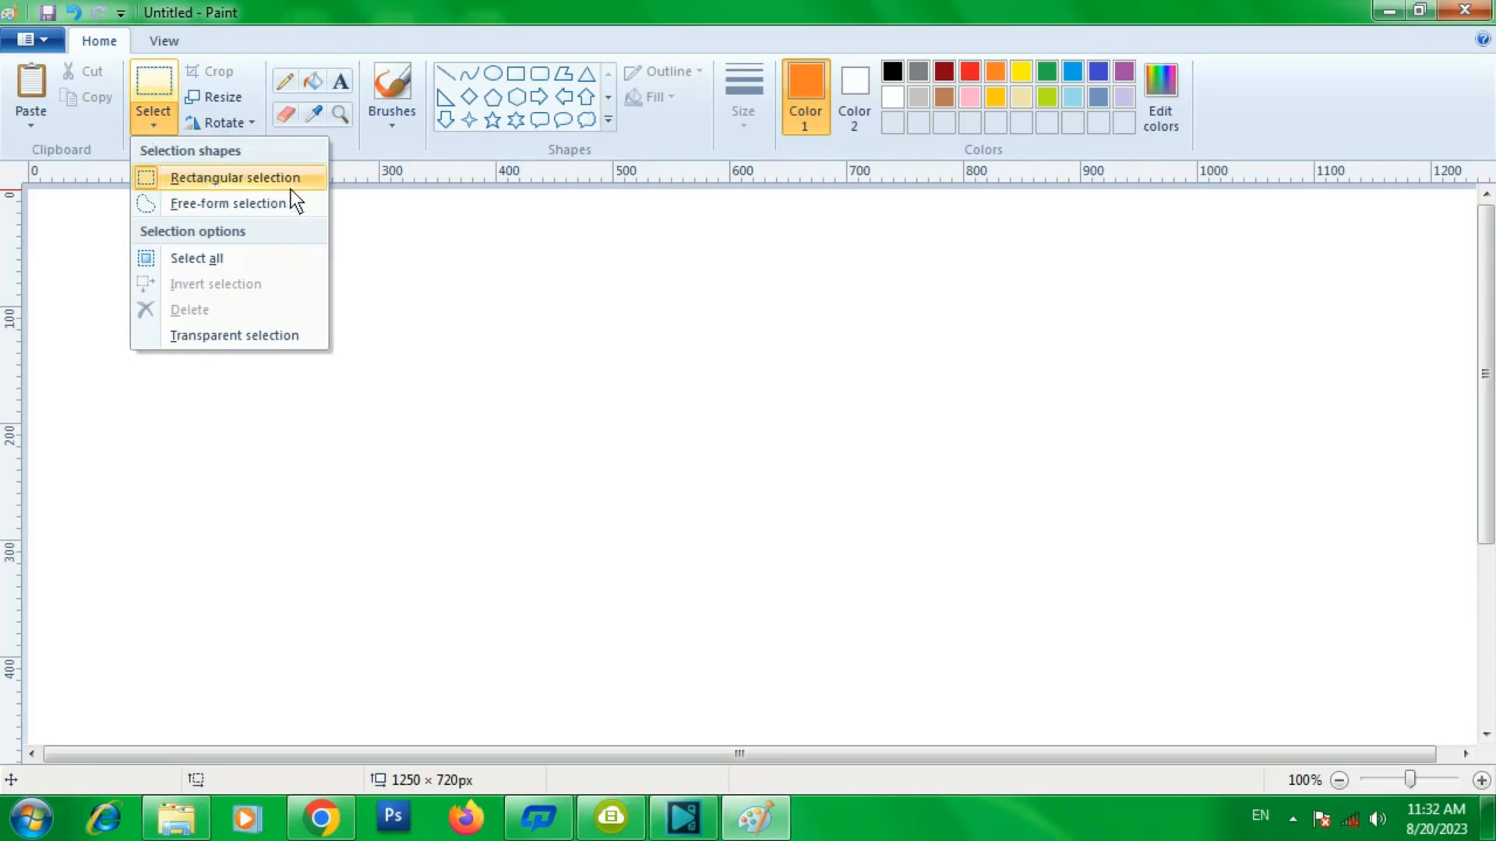
left_click(518, 97)
left_click_drag(491, 282, 599, 427)
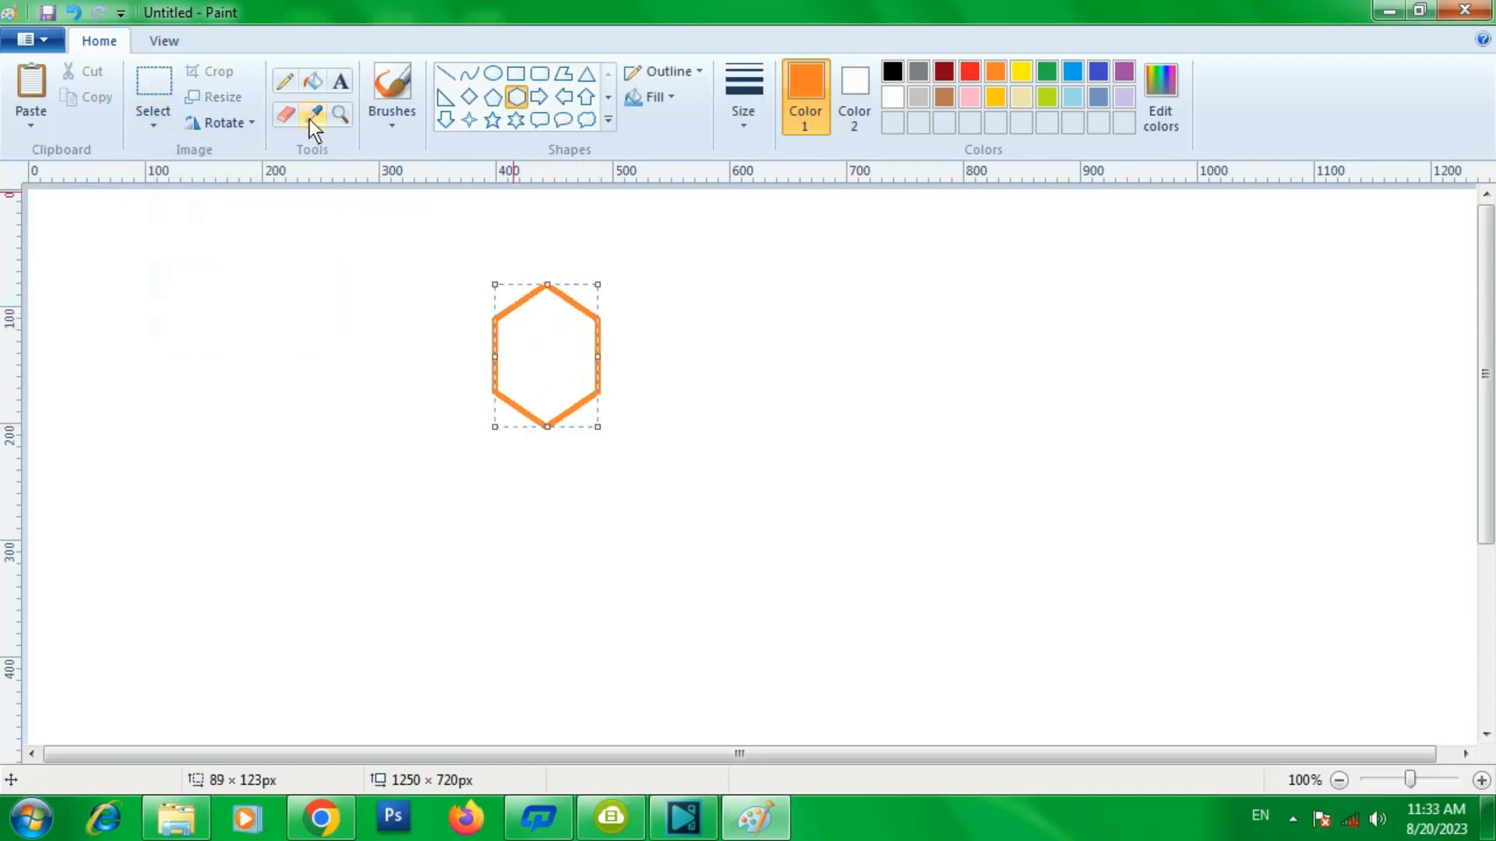
left_click(314, 79)
left_click(1045, 71)
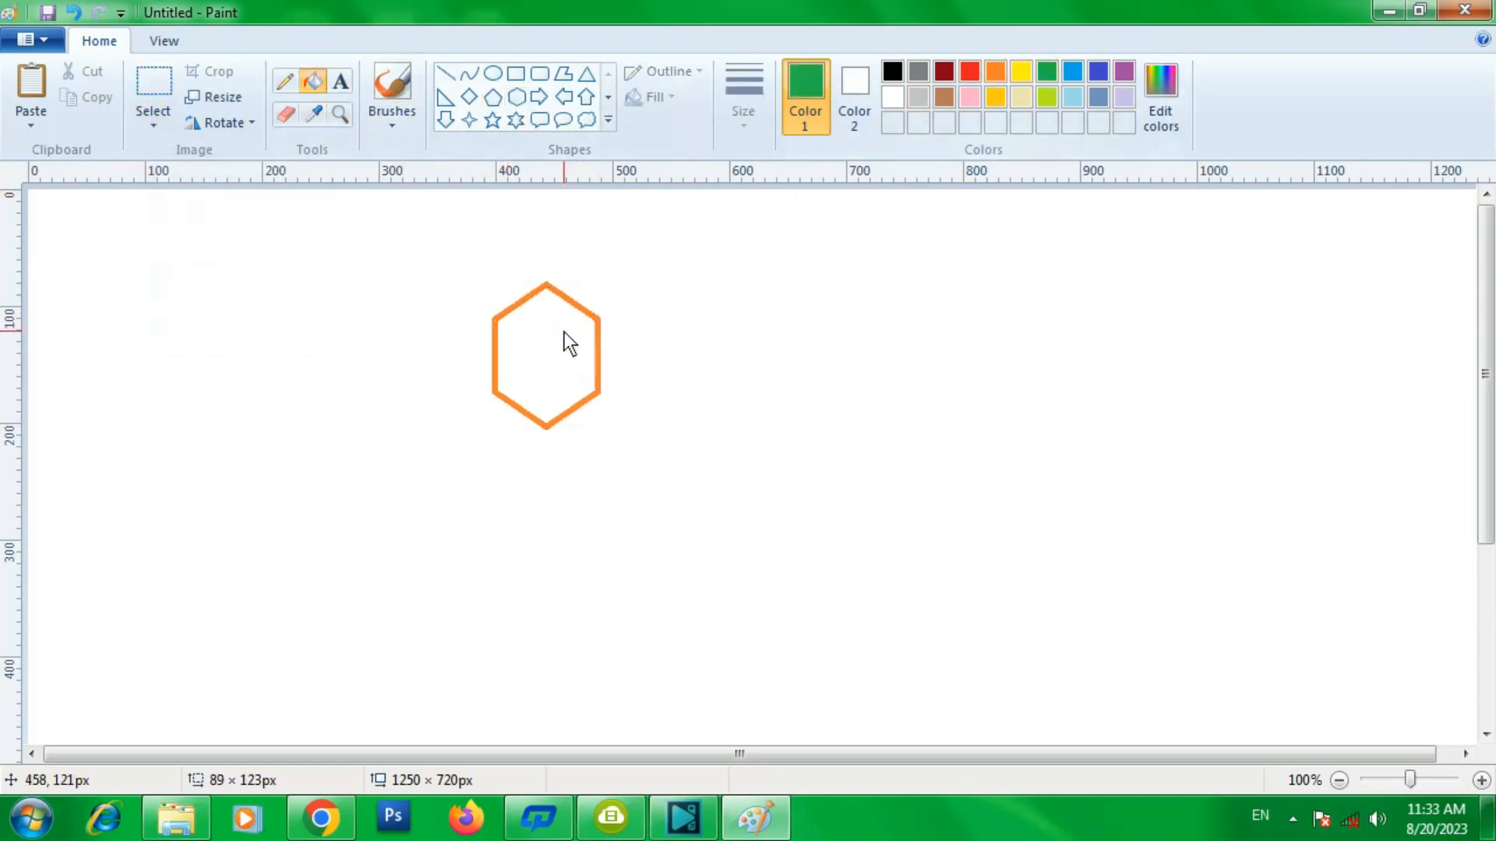
left_click(564, 333)
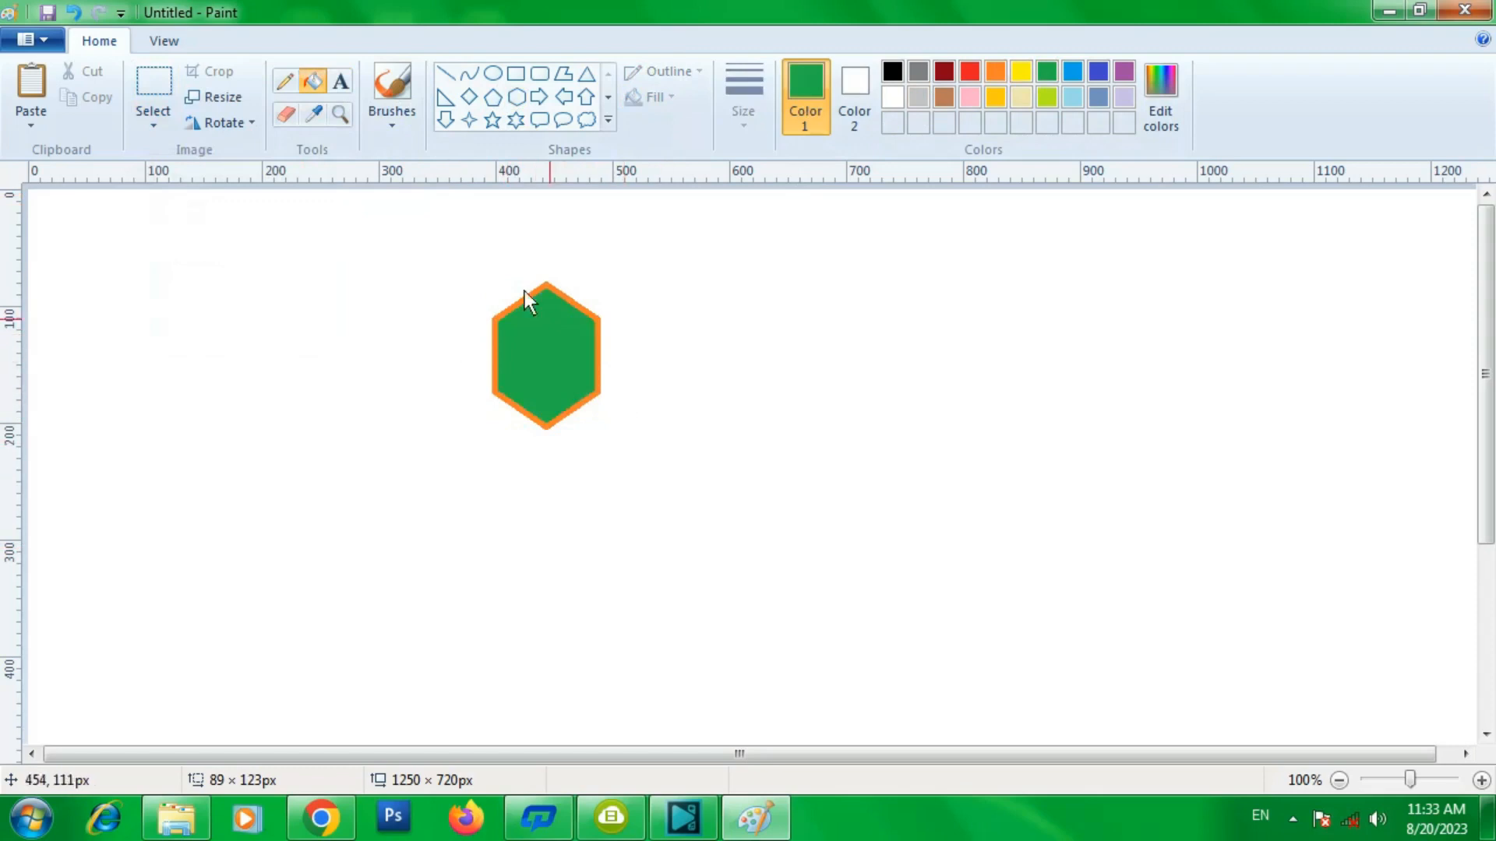
- Select the hexagon with a rectangular selection and move it right and down on the canvas
left_click(156, 123)
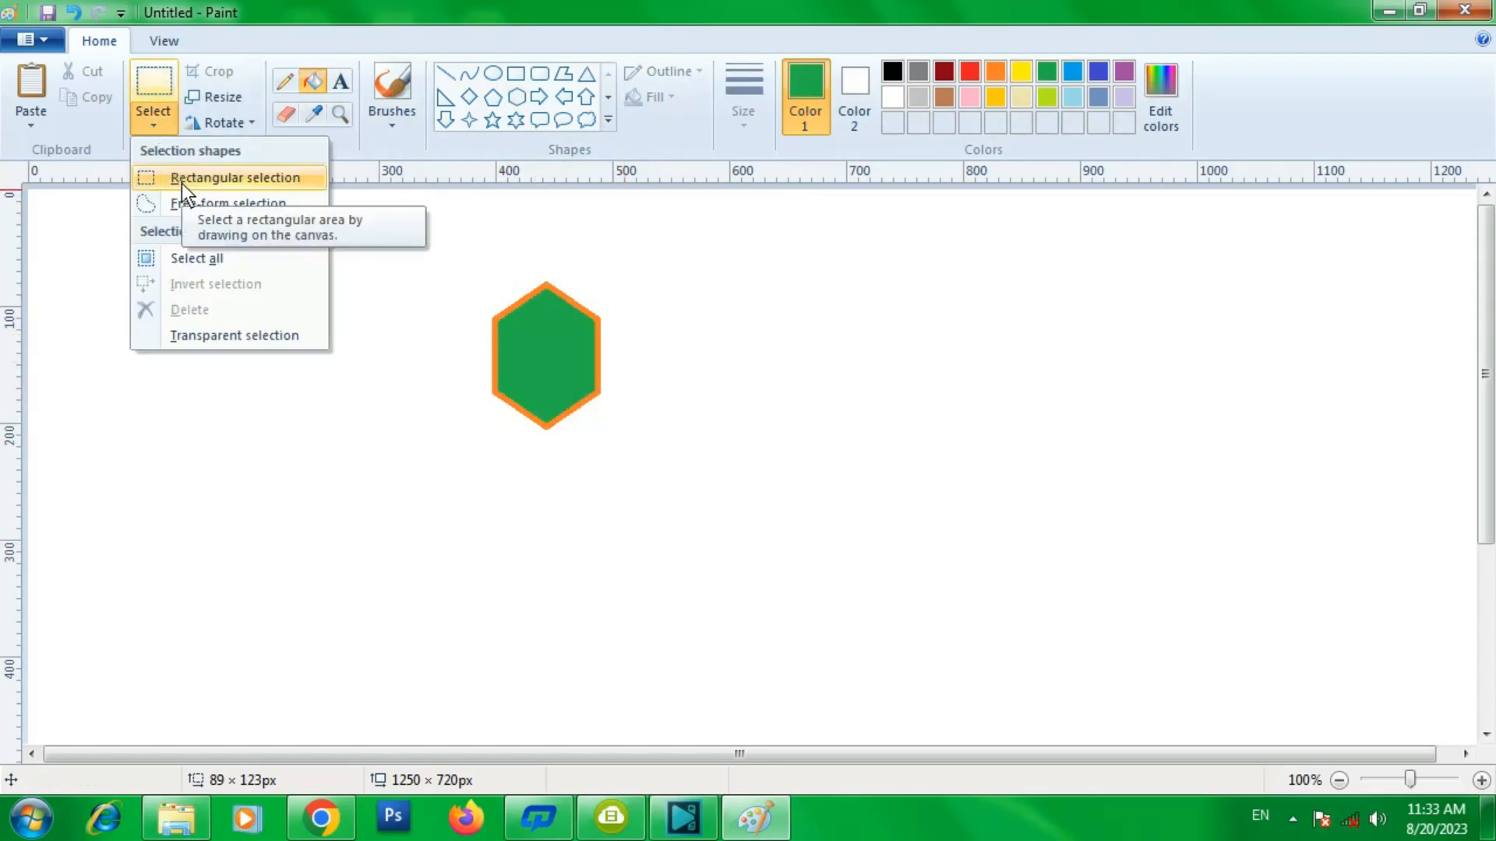
left_click(181, 179)
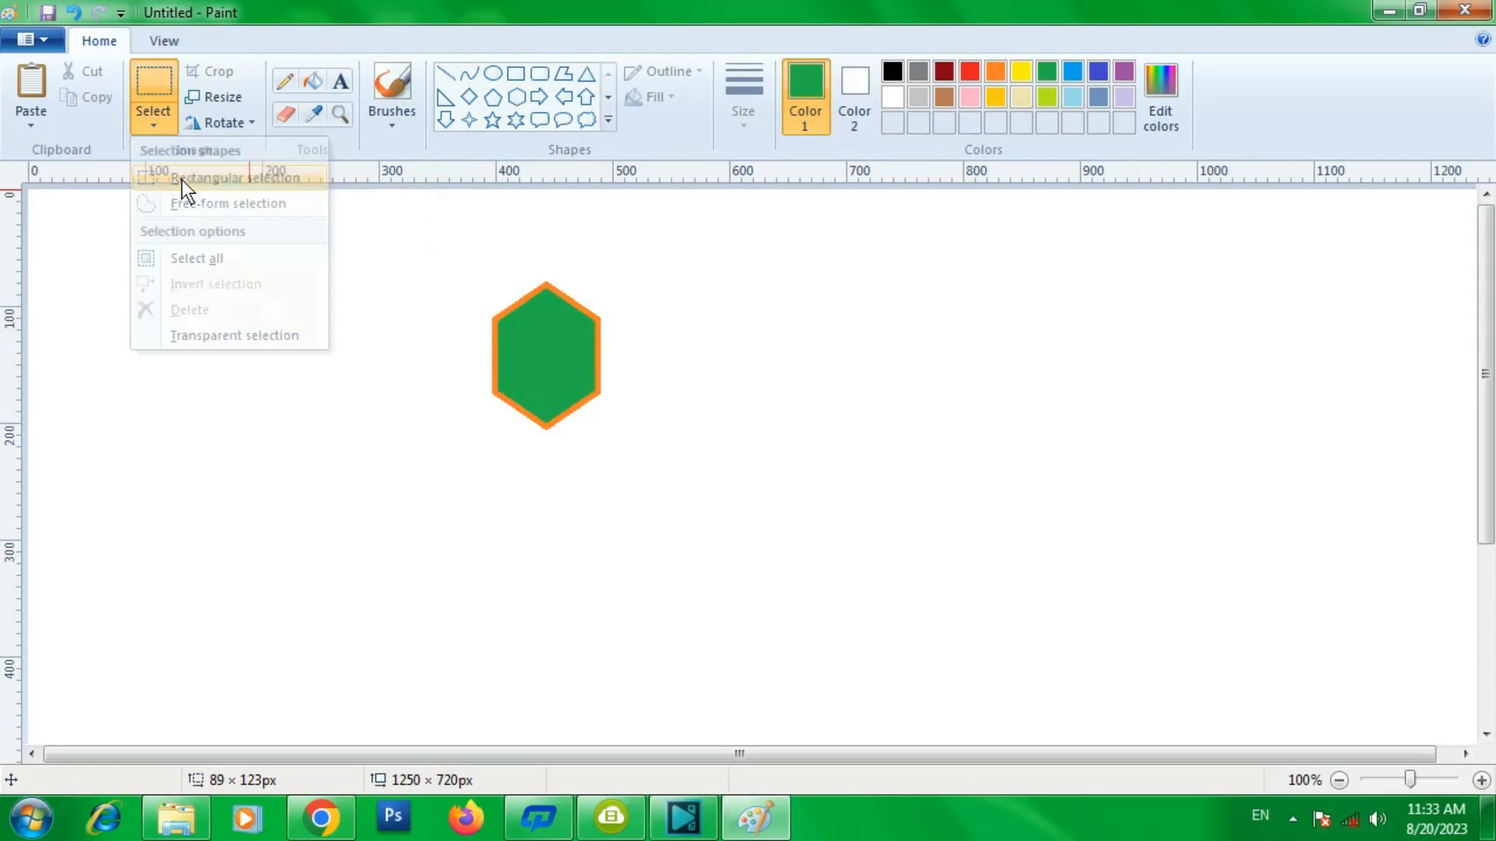
left_click_drag(443, 249, 648, 460)
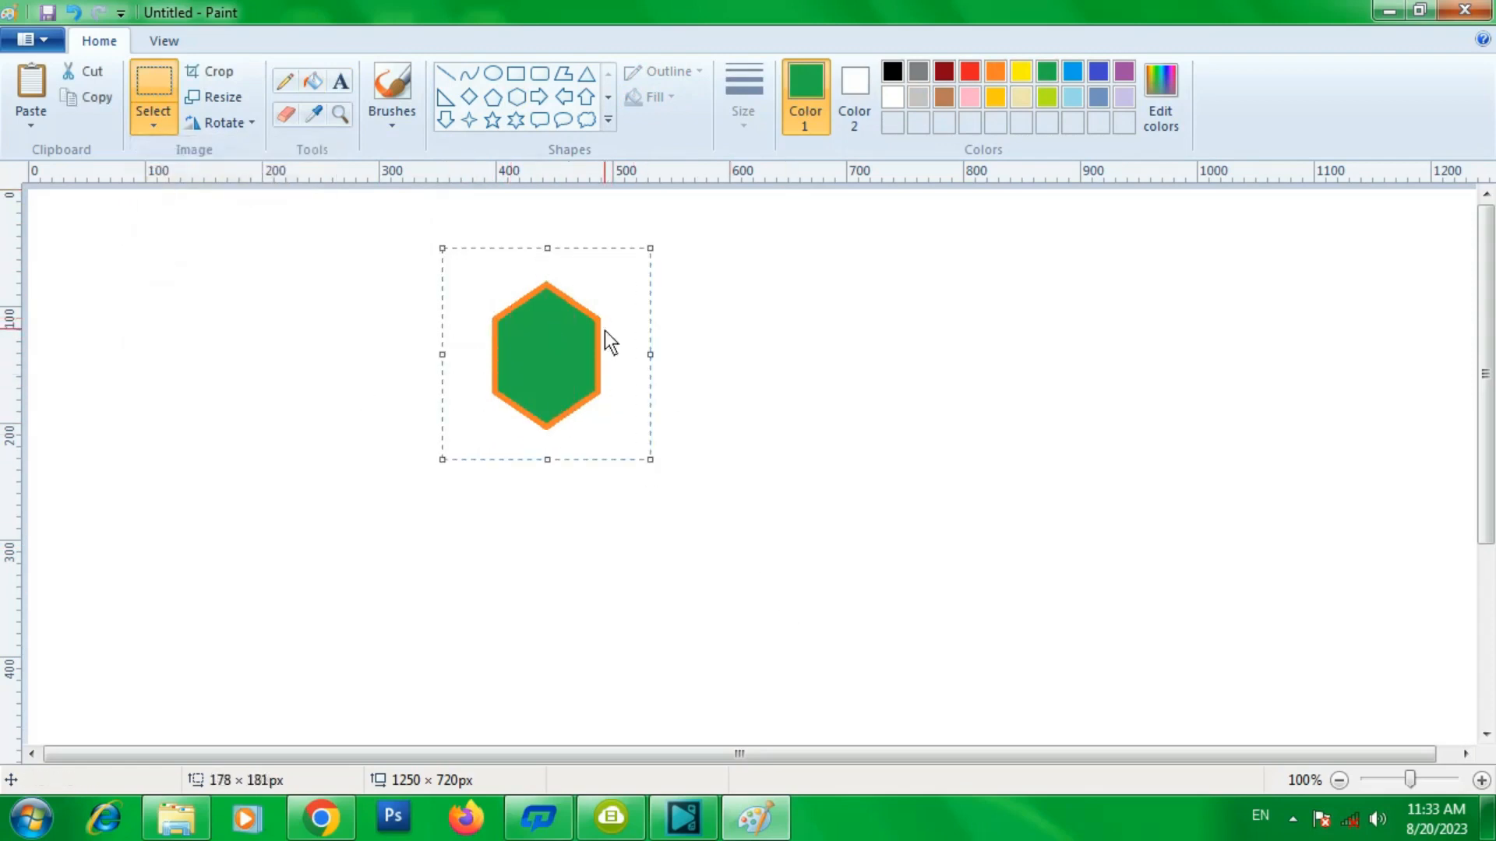
left_click_drag(557, 345, 679, 365)
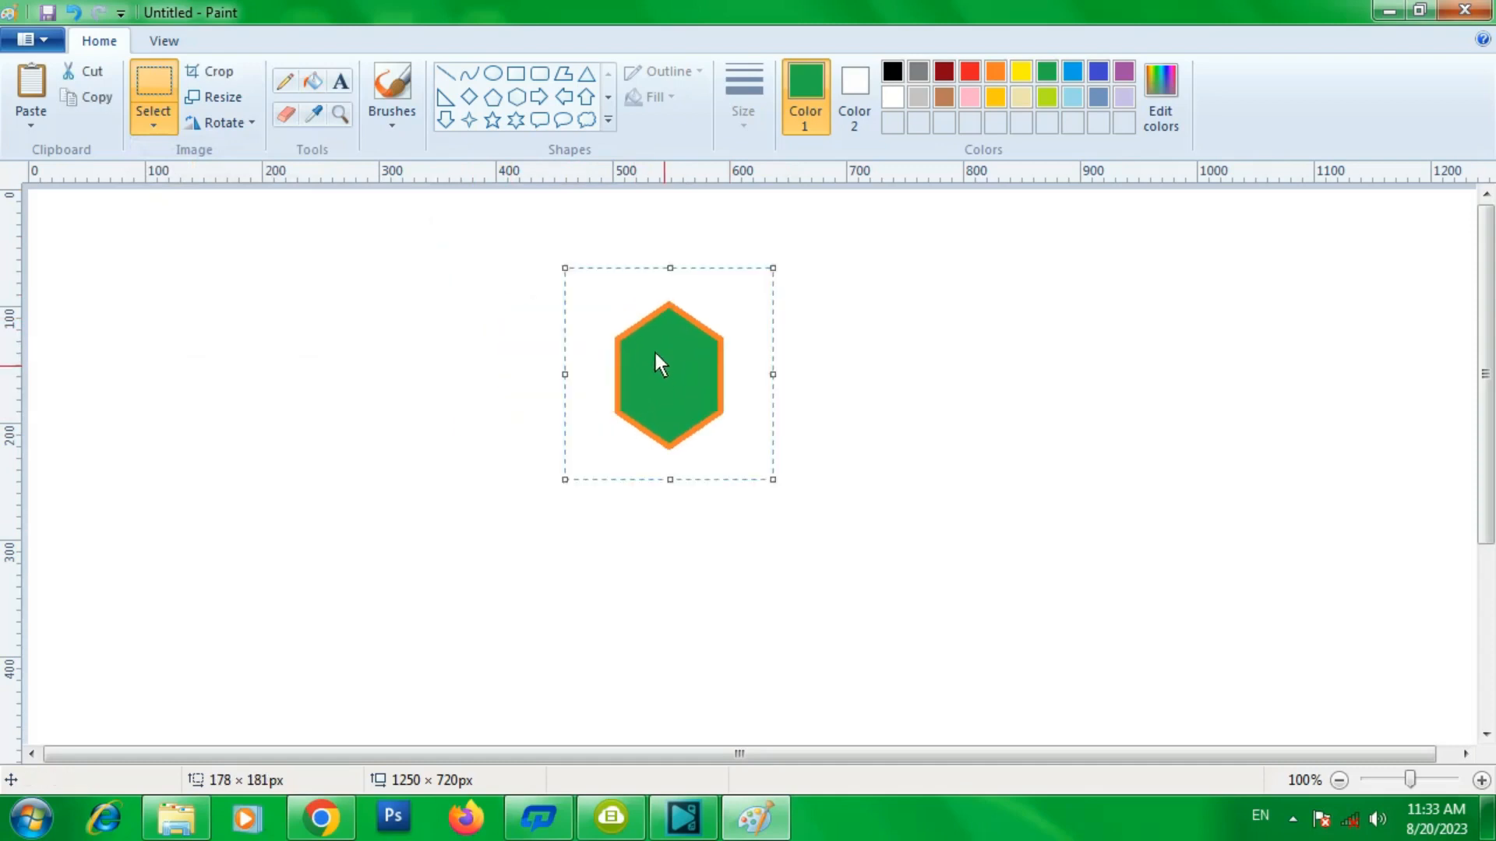
- Make a free-form selection of the hexagon's lower half and move that piece to the right
left_click(164, 129)
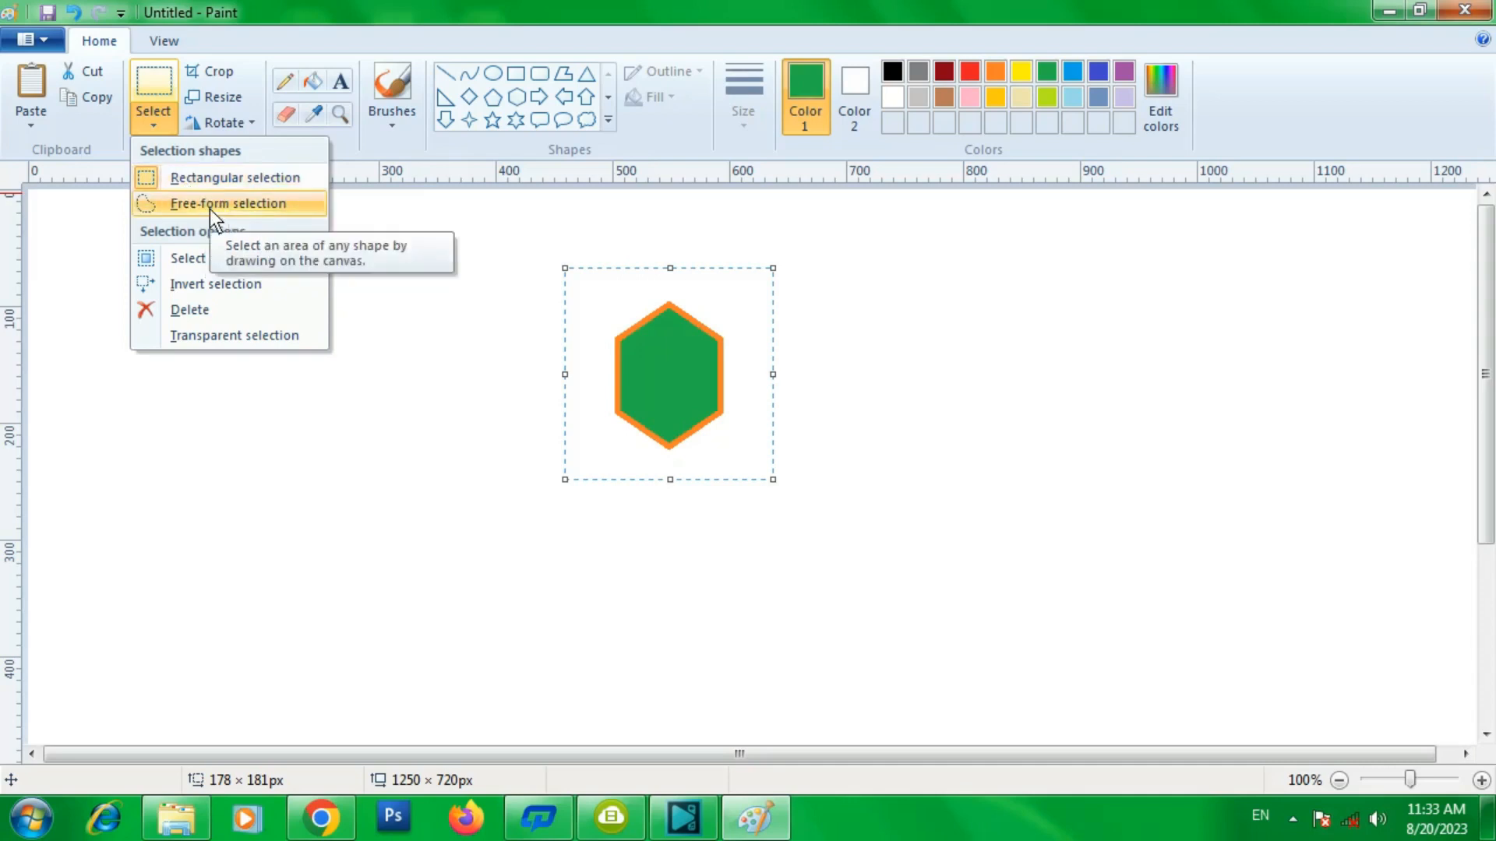
left_click(493, 119)
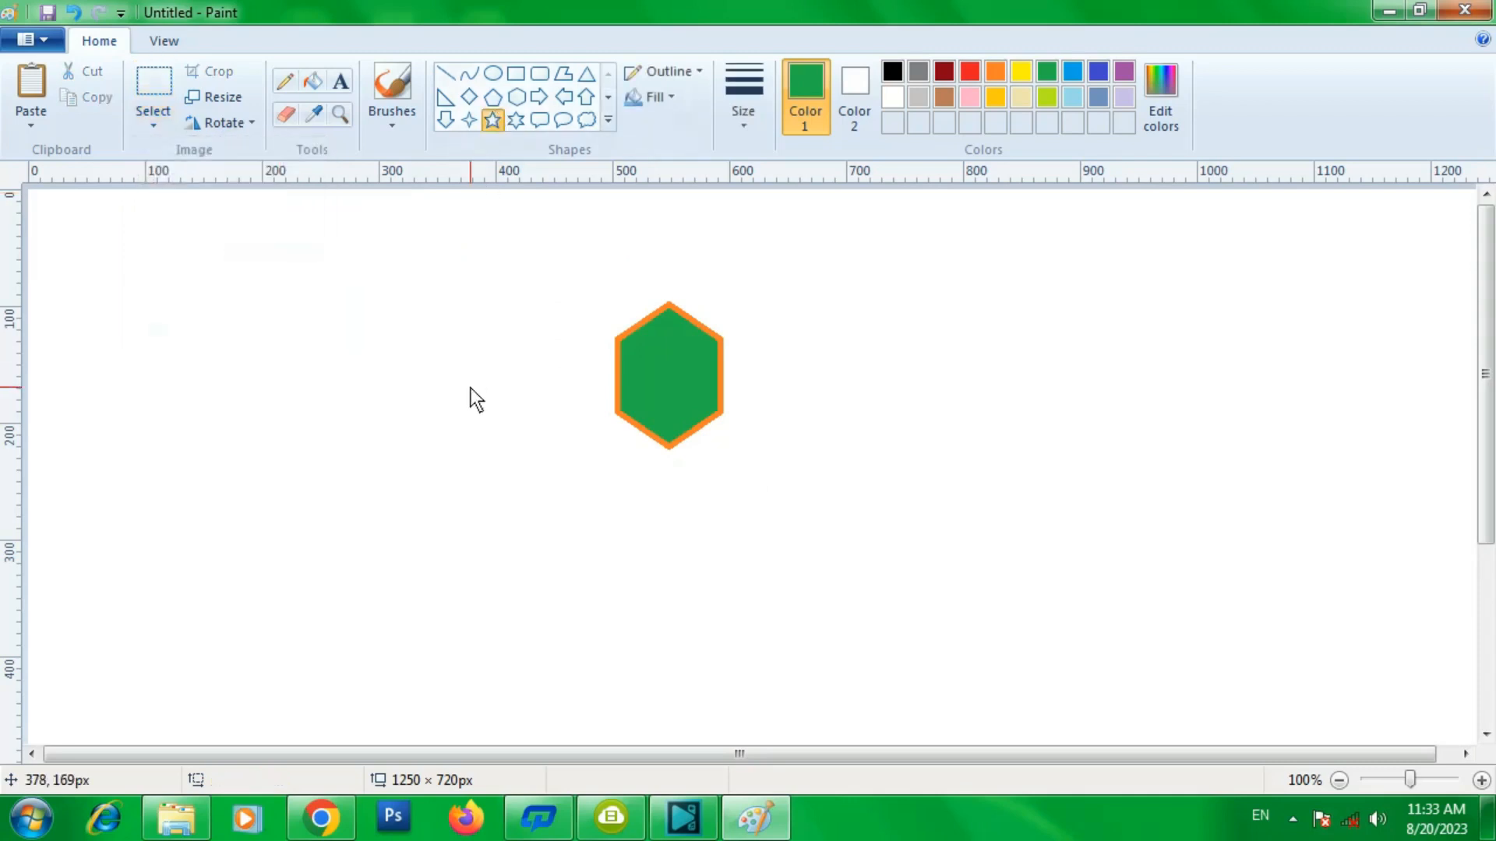
left_click(165, 117)
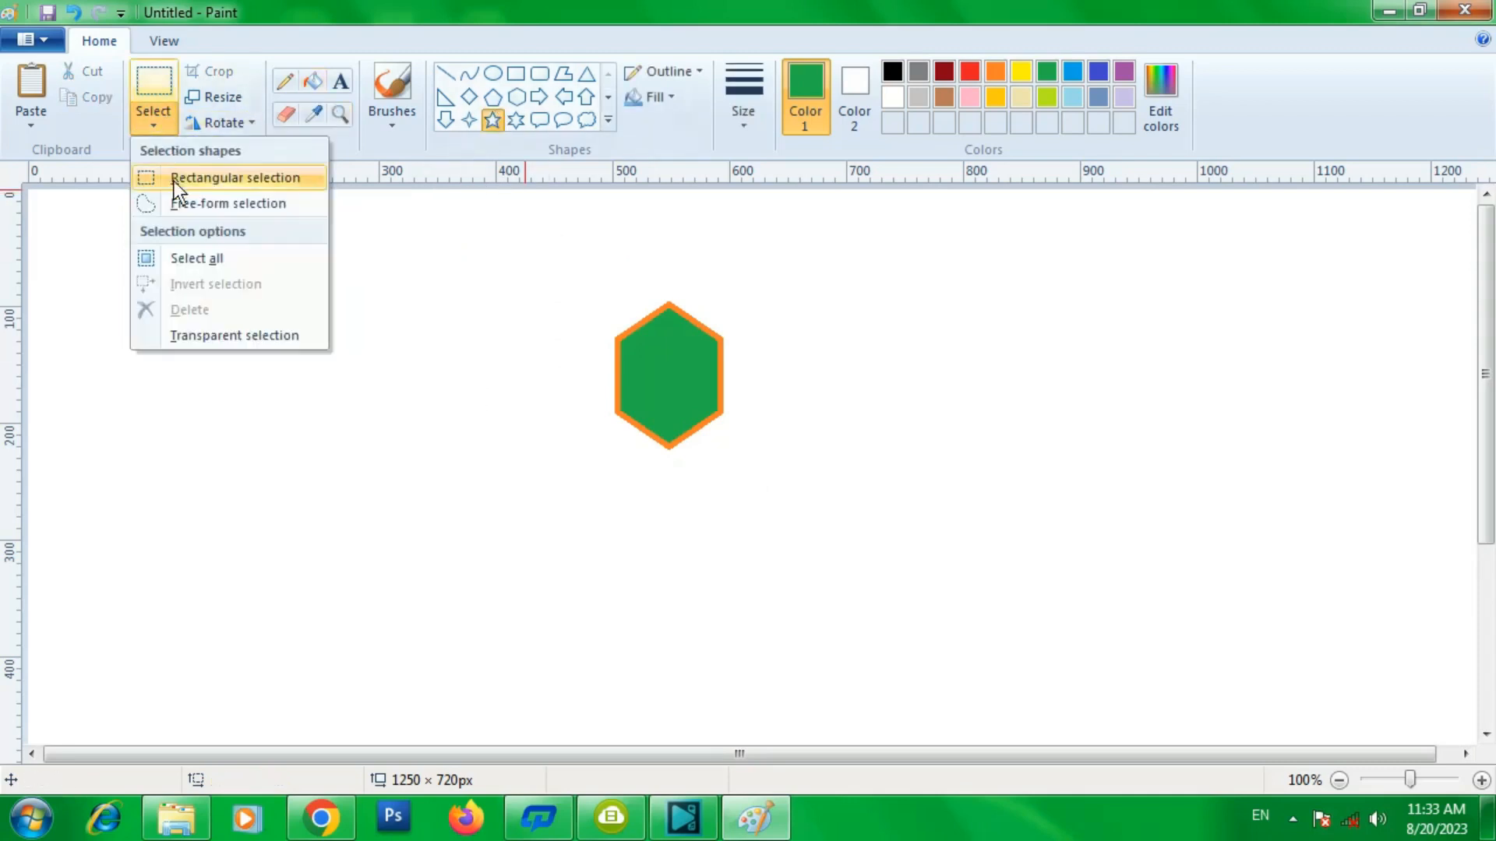
left_click(181, 204)
mouse_move(570, 386)
left_mouse_down()
mouse_move(647, 372)
mouse_move(668, 387)
mouse_move(737, 371)
mouse_move(766, 468)
mouse_move(685, 504)
mouse_move(613, 482)
mouse_move(568, 386)
left_mouse_up()
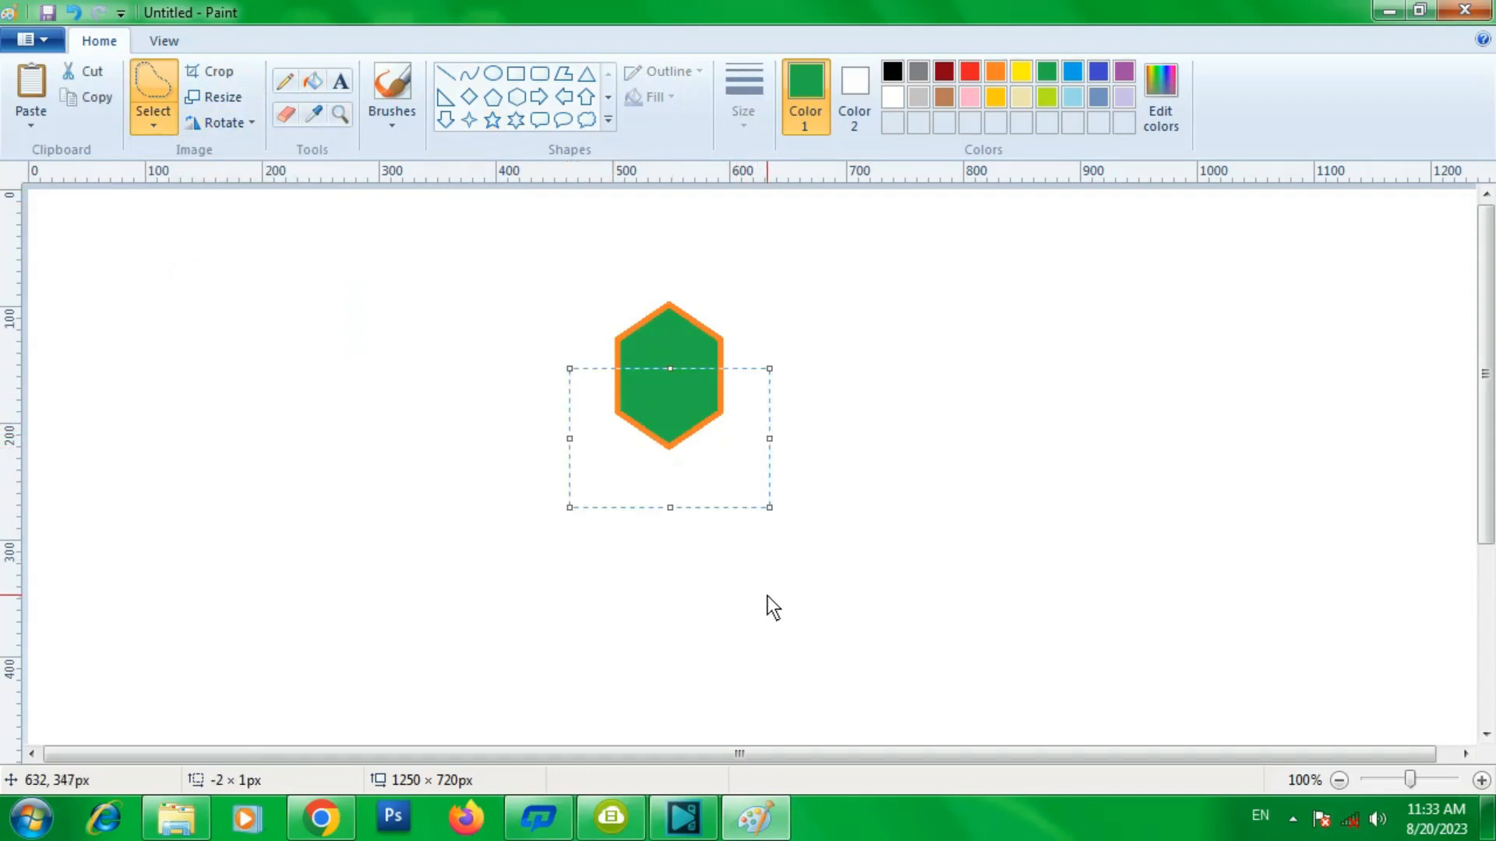
left_click_drag(675, 438, 877, 432)
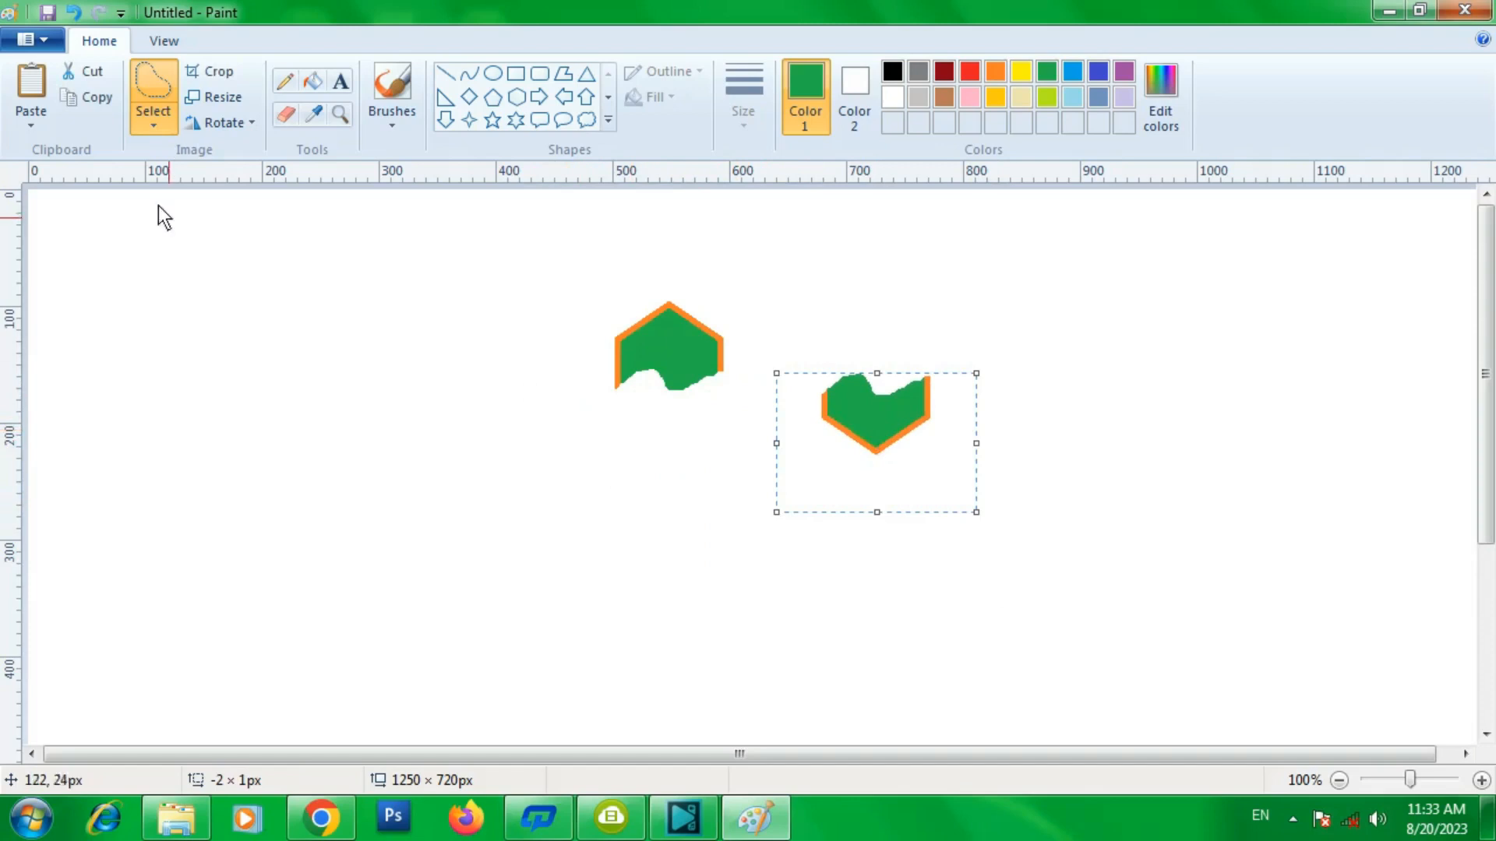
left_click(156, 130)
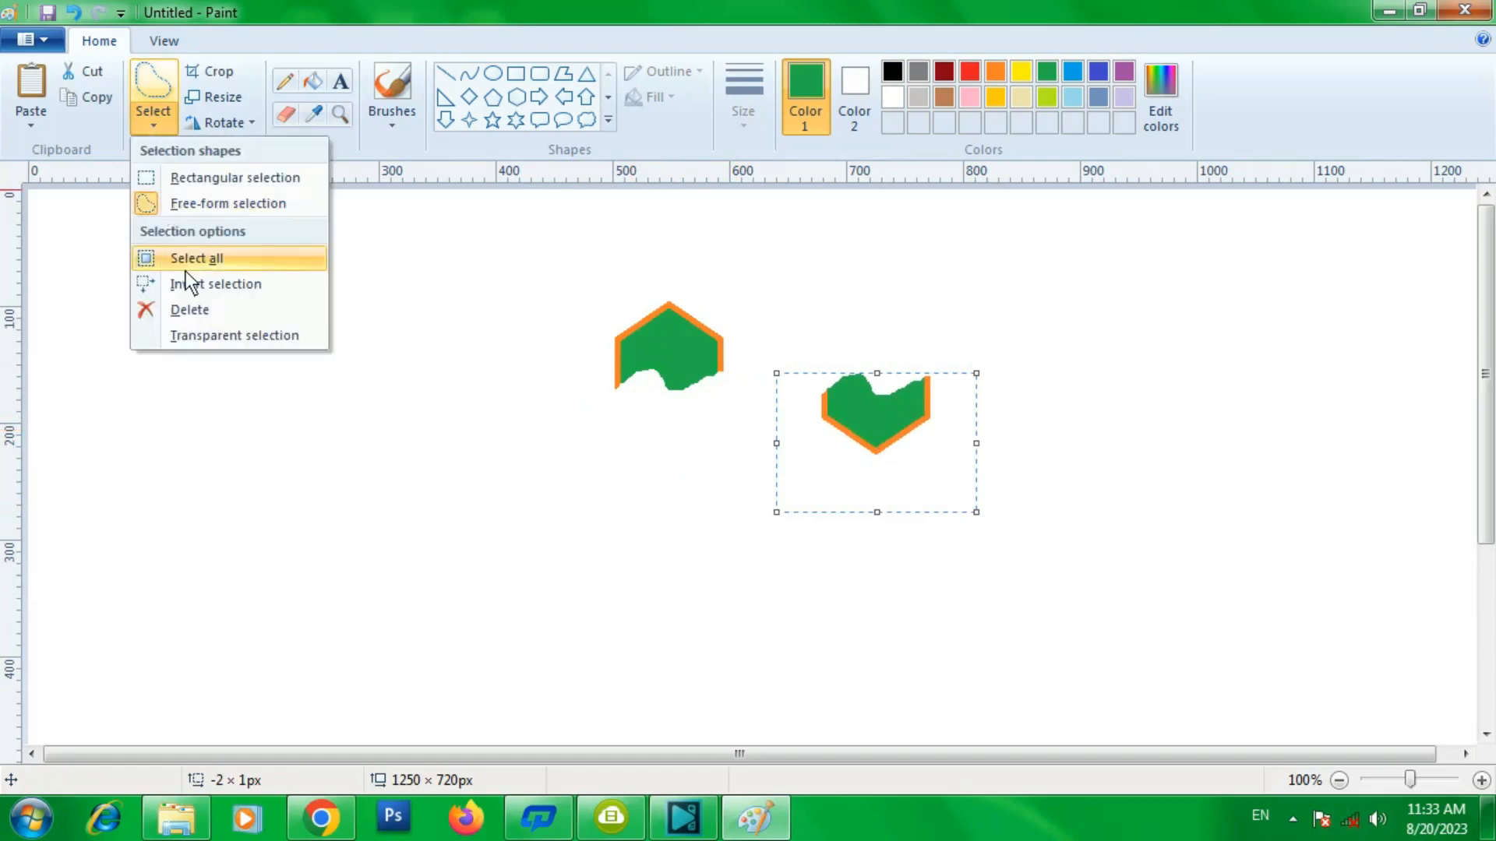
left_click(213, 204)
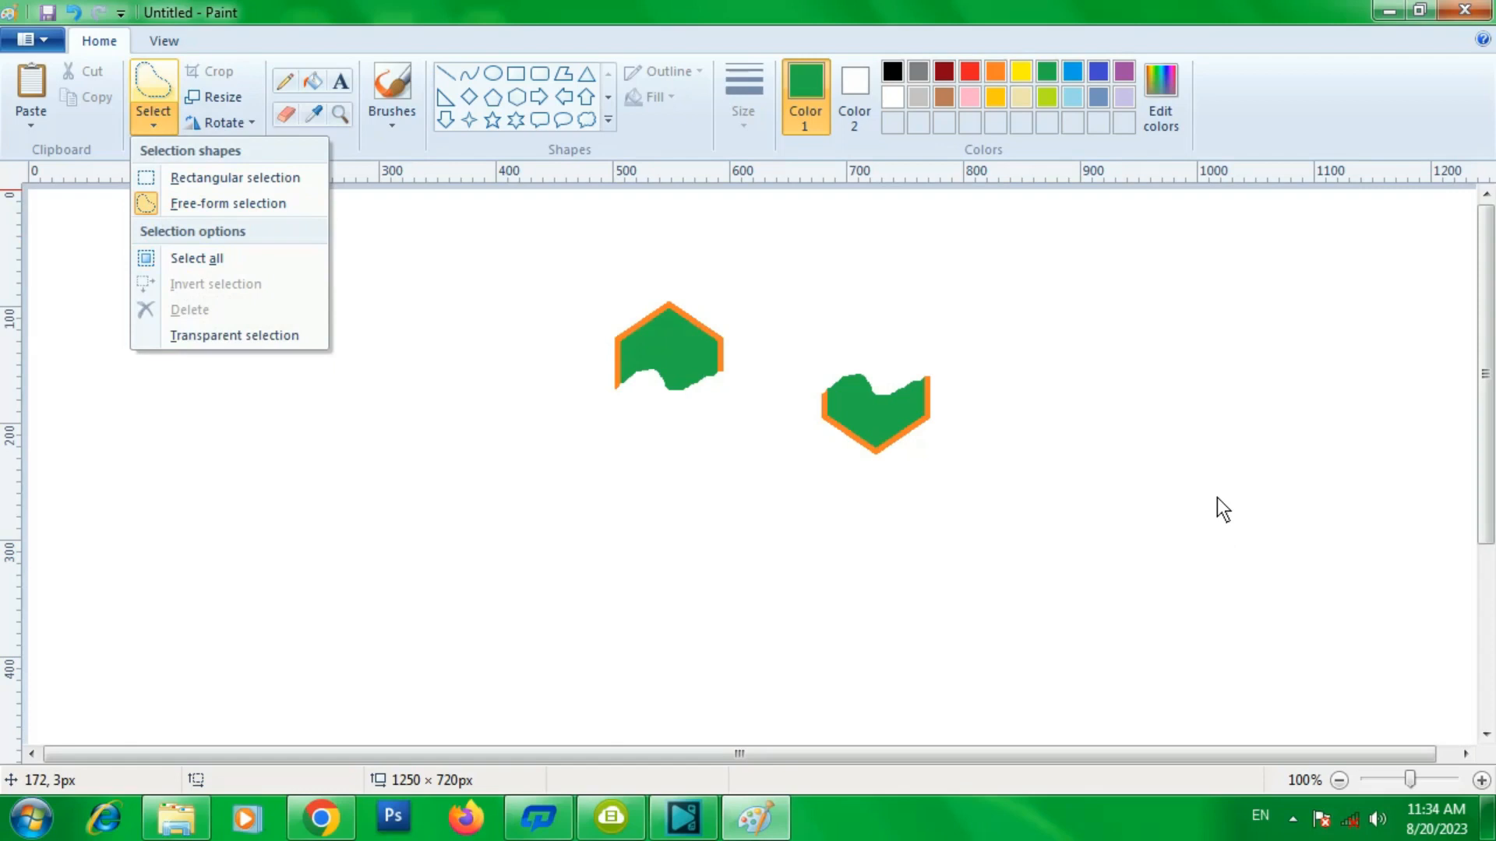
left_click(689, 312)
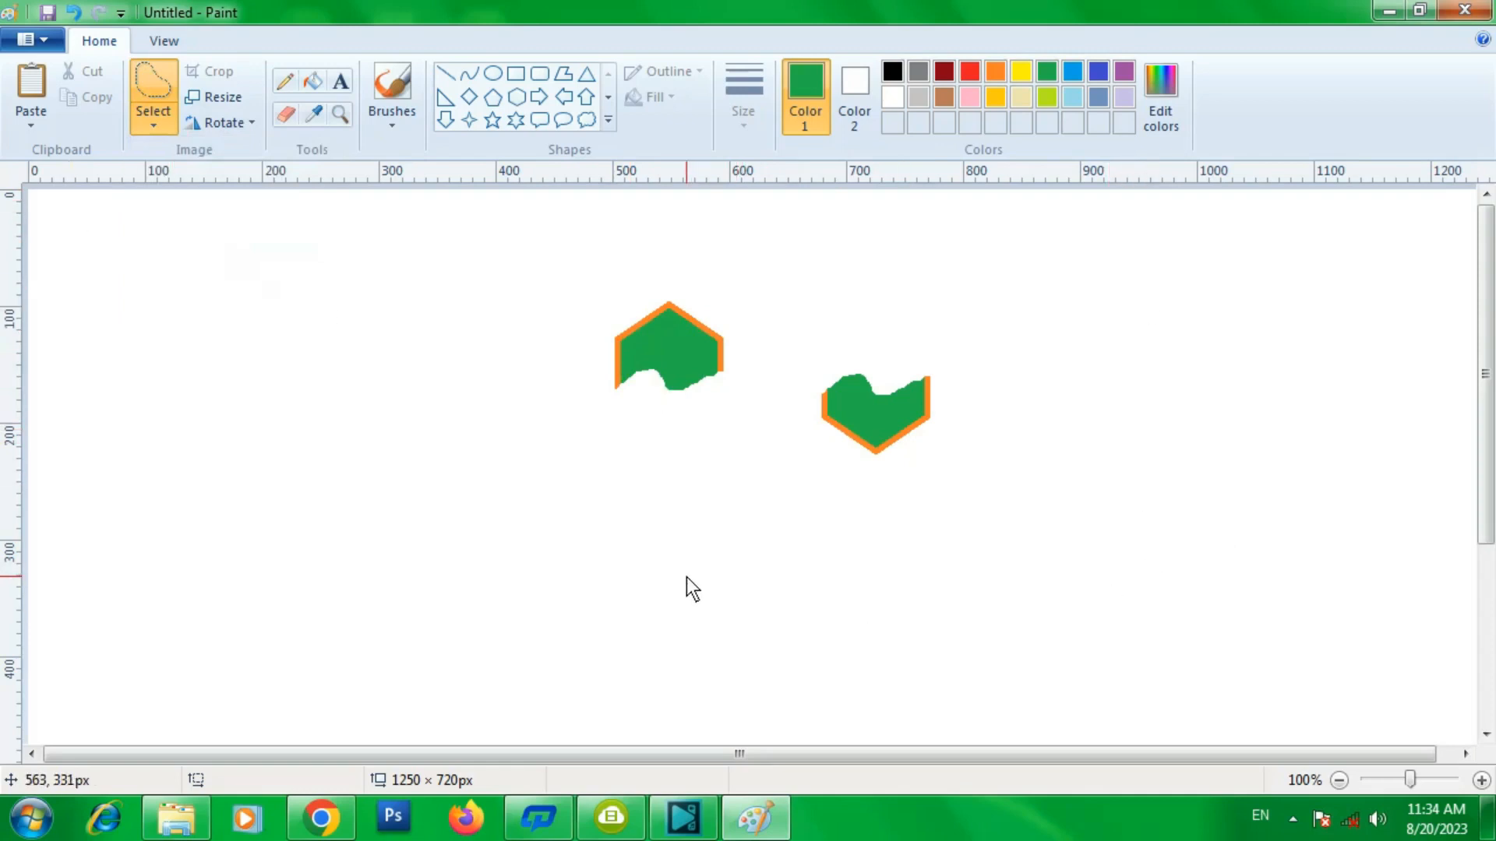
left_click(160, 130)
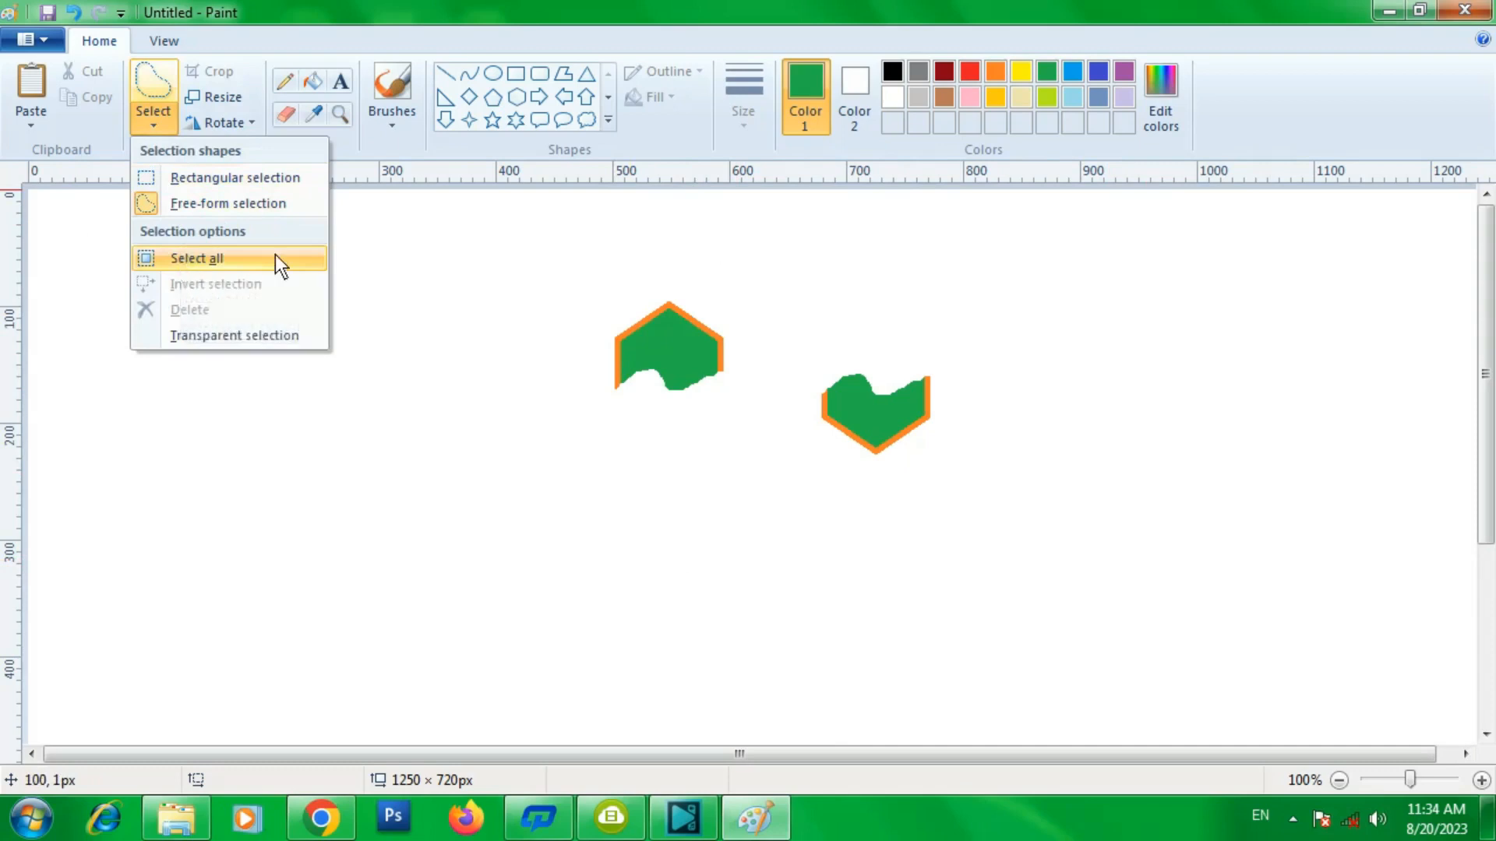
left_click(670, 251)
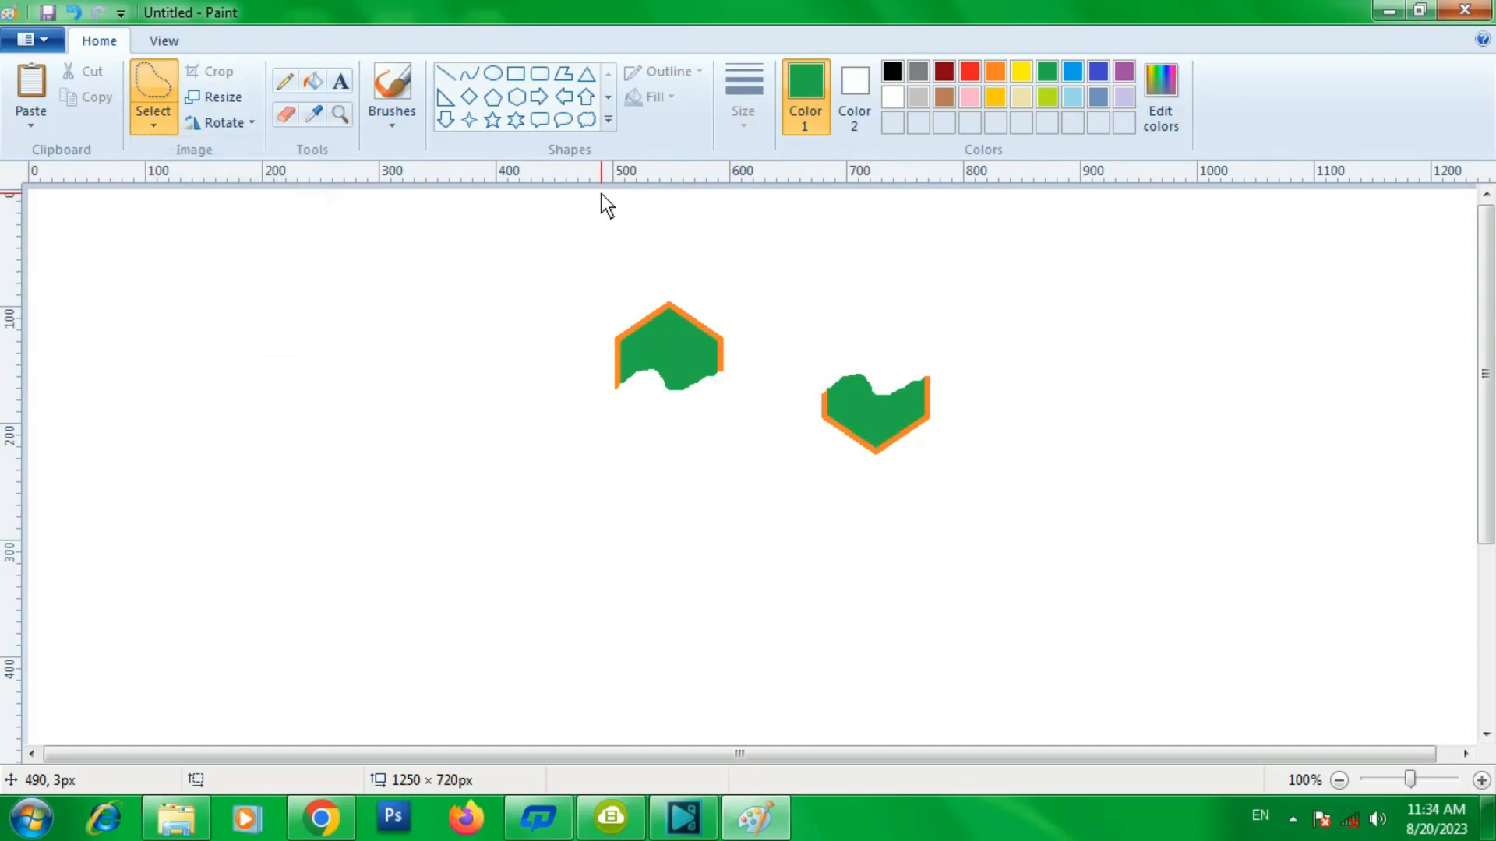
- Select the entire canvas, then invert the selection
left_click(152, 127)
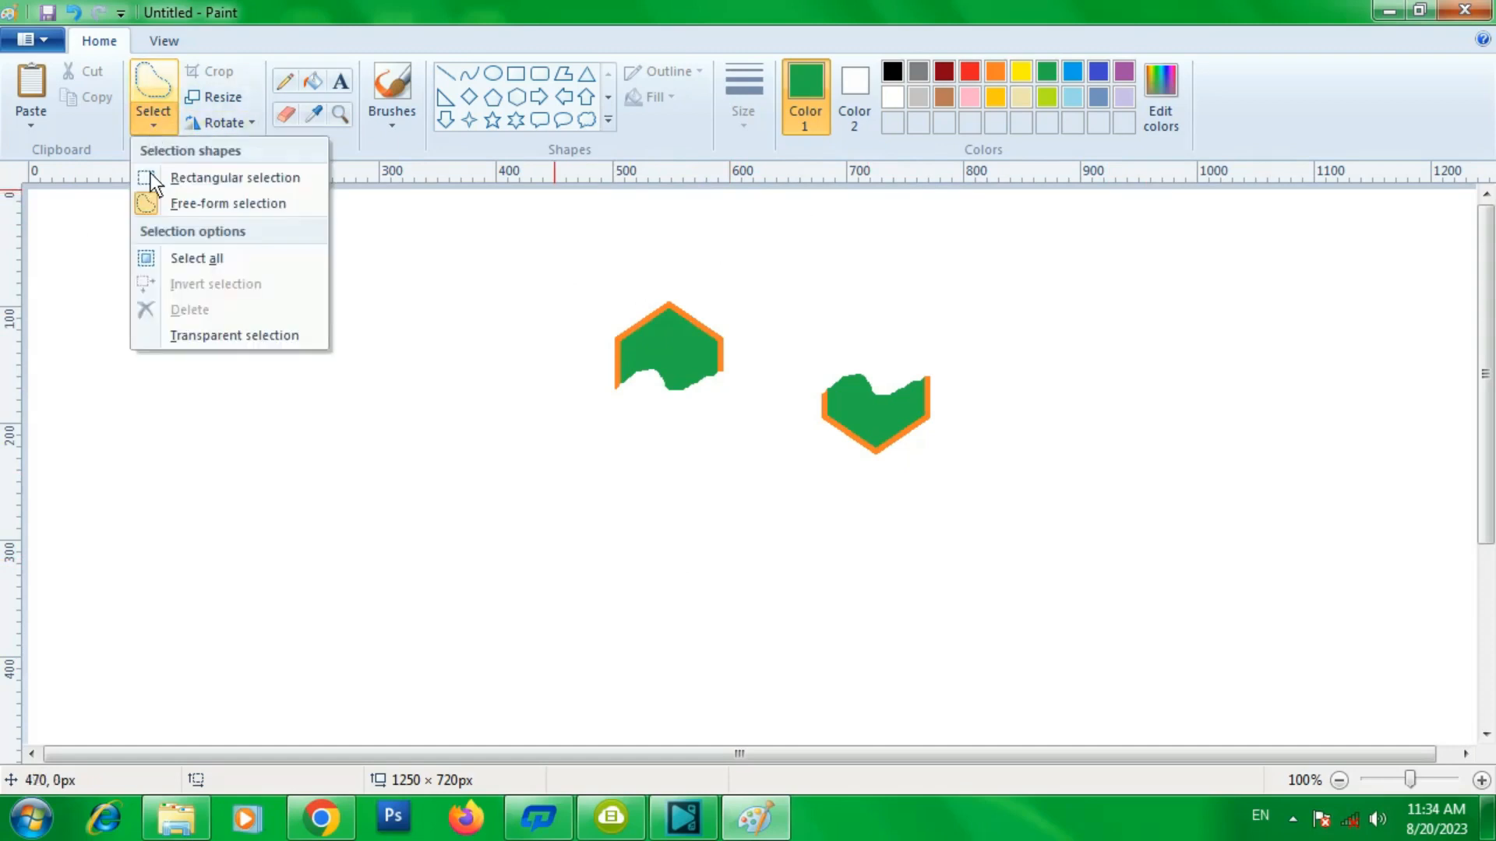
left_click(169, 257)
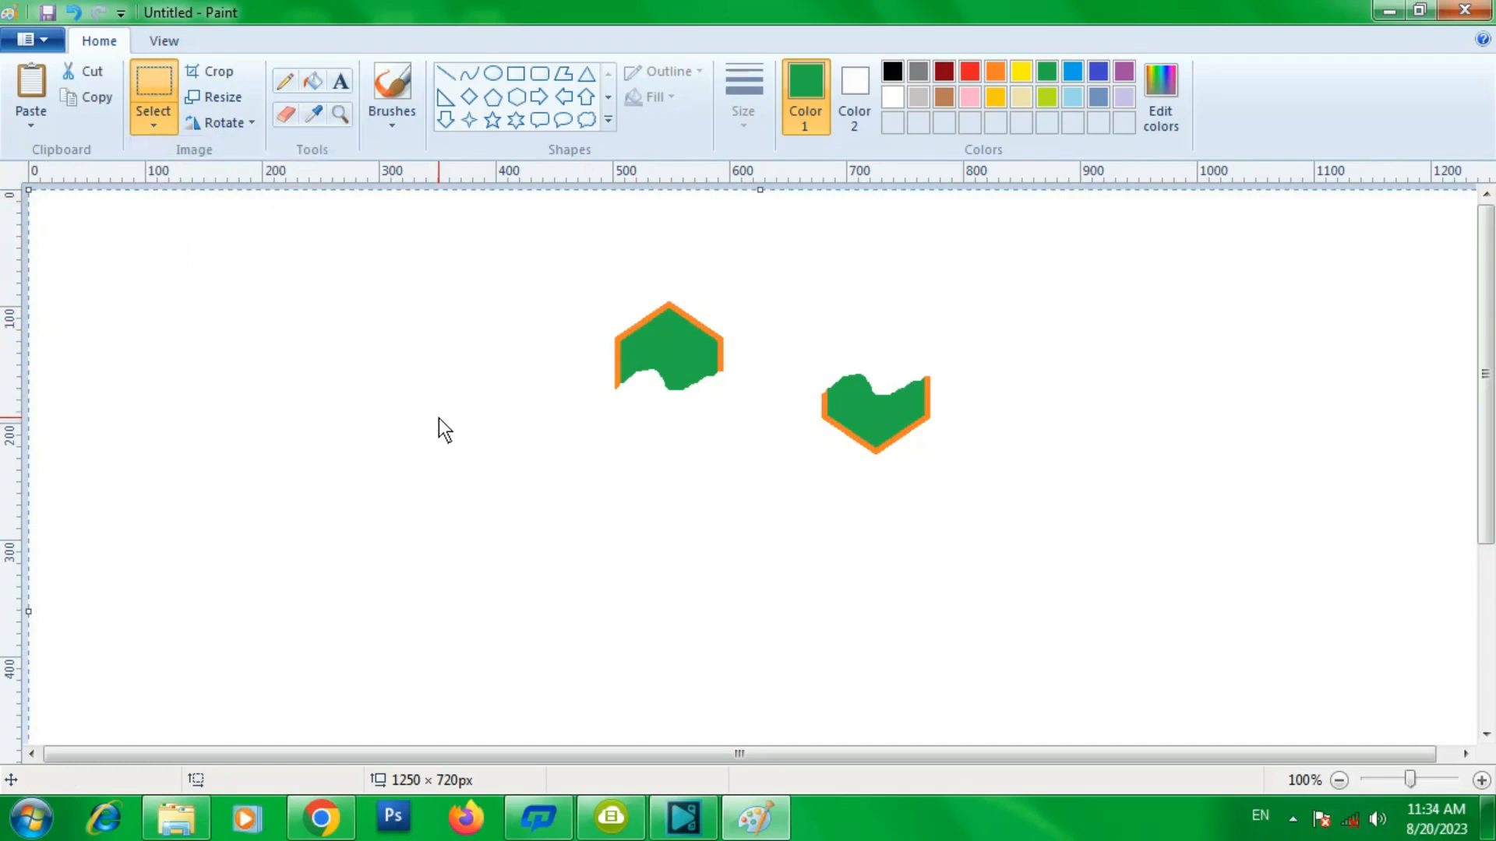
left_click(154, 117)
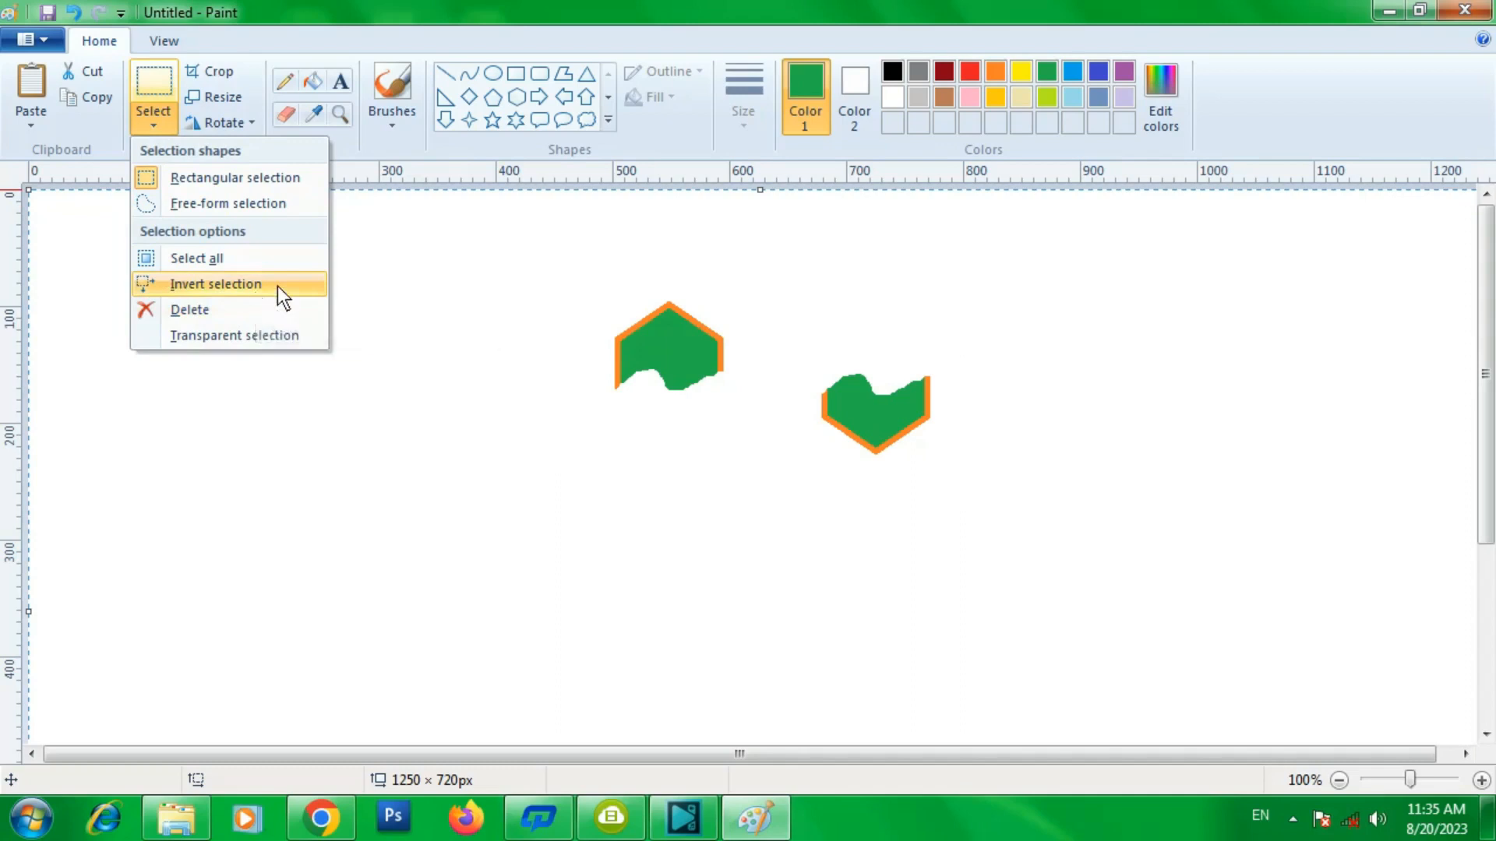
left_click(208, 283)
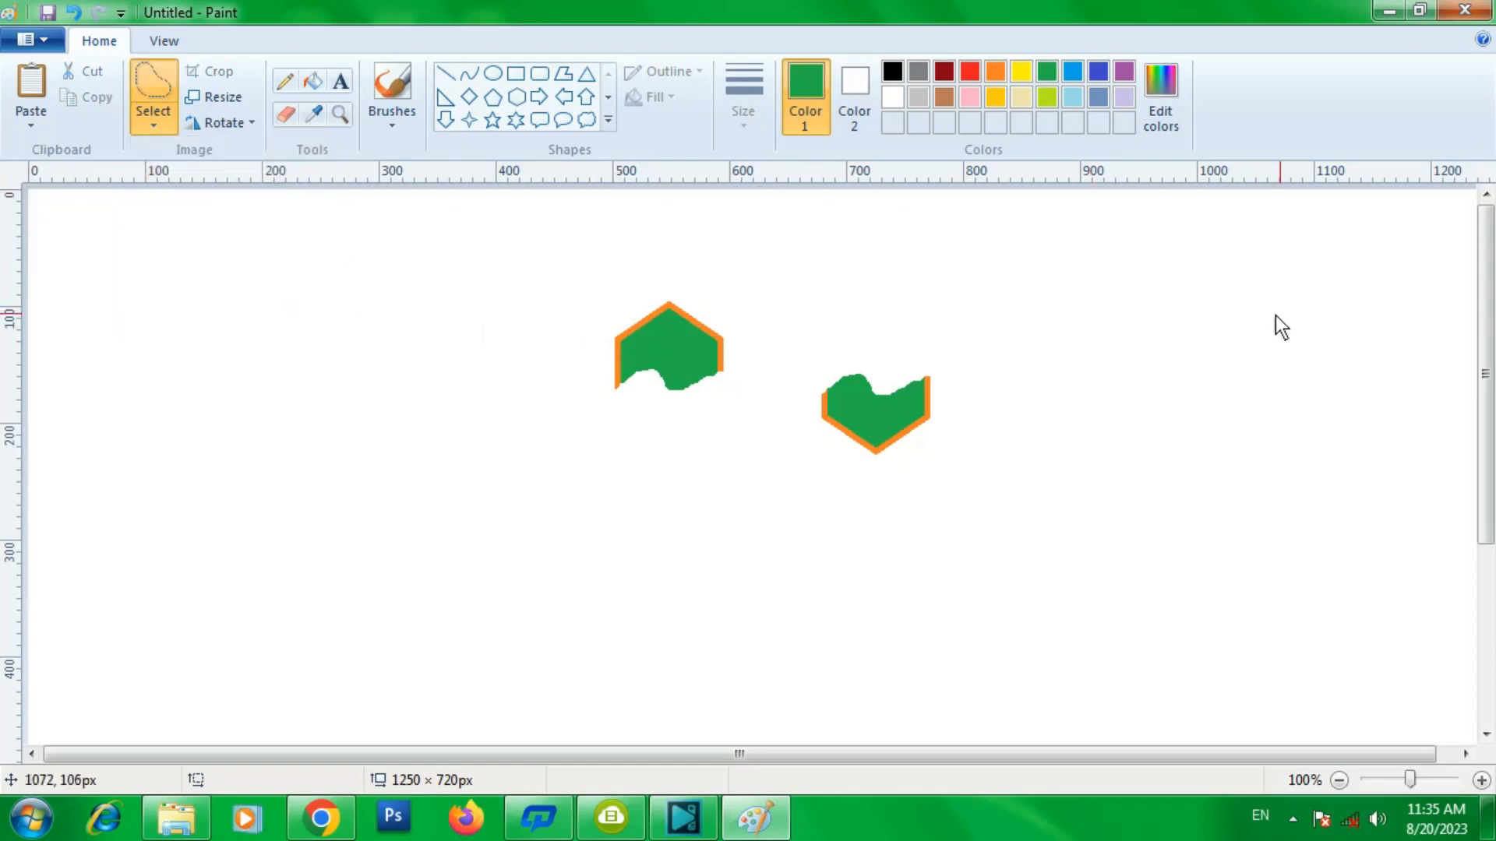
- Select the upper hexagon piece with a rectangular selection and delete it
left_click(155, 117)
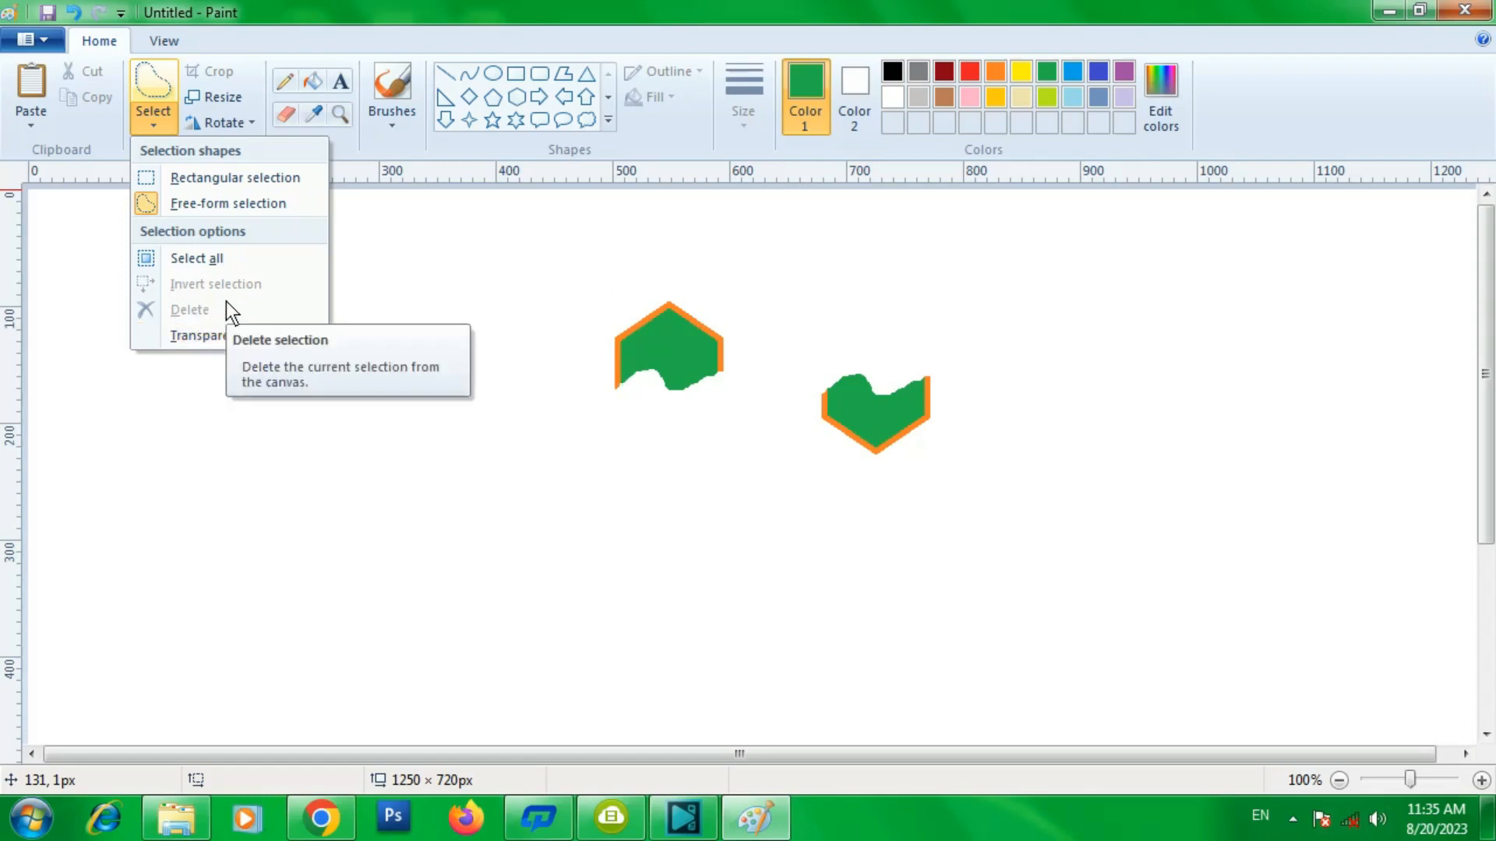
left_click(172, 178)
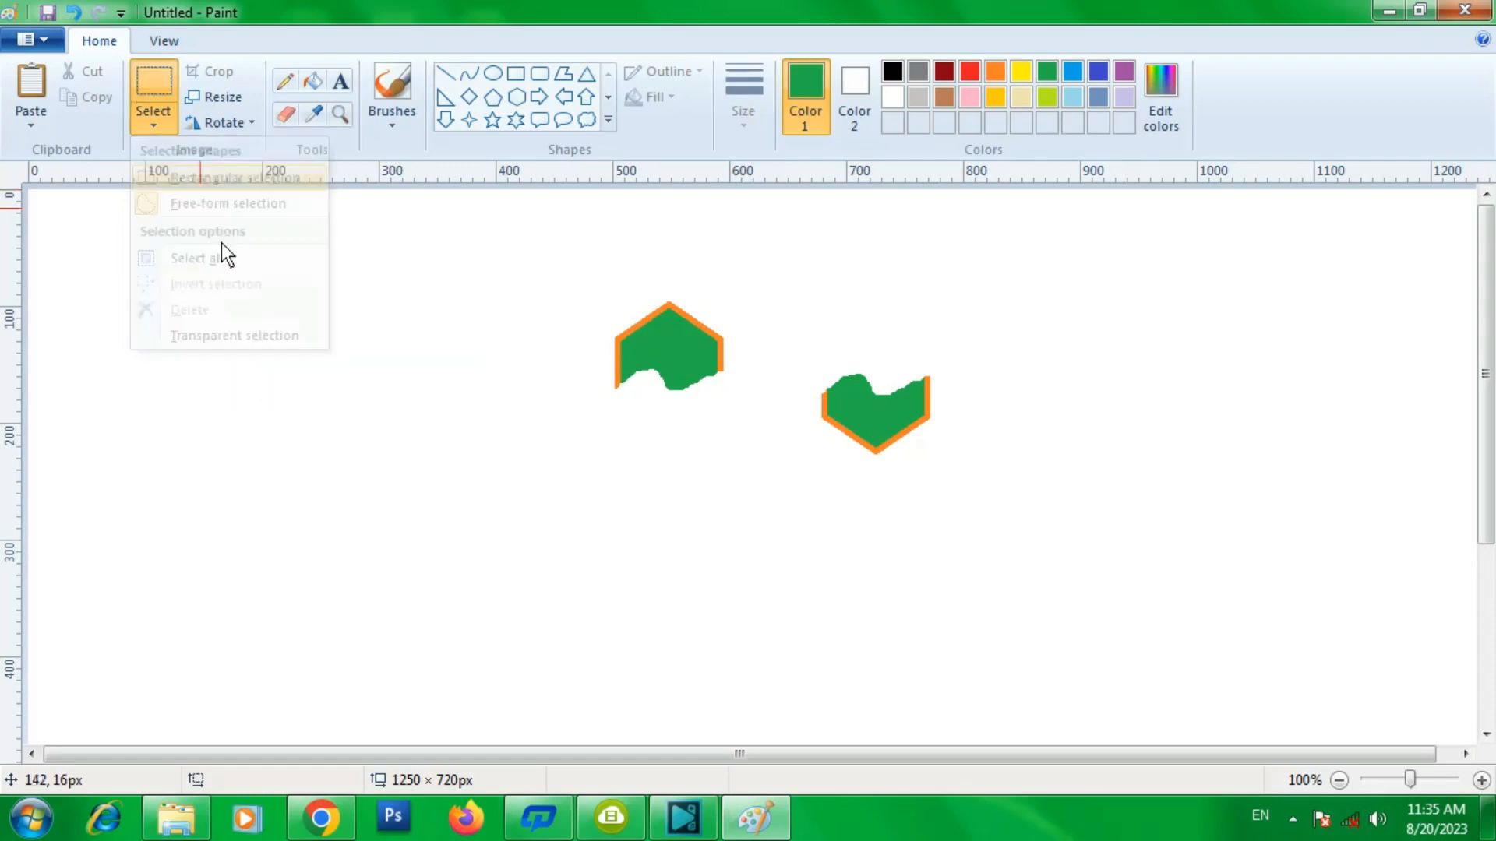
left_click_drag(588, 284, 740, 430)
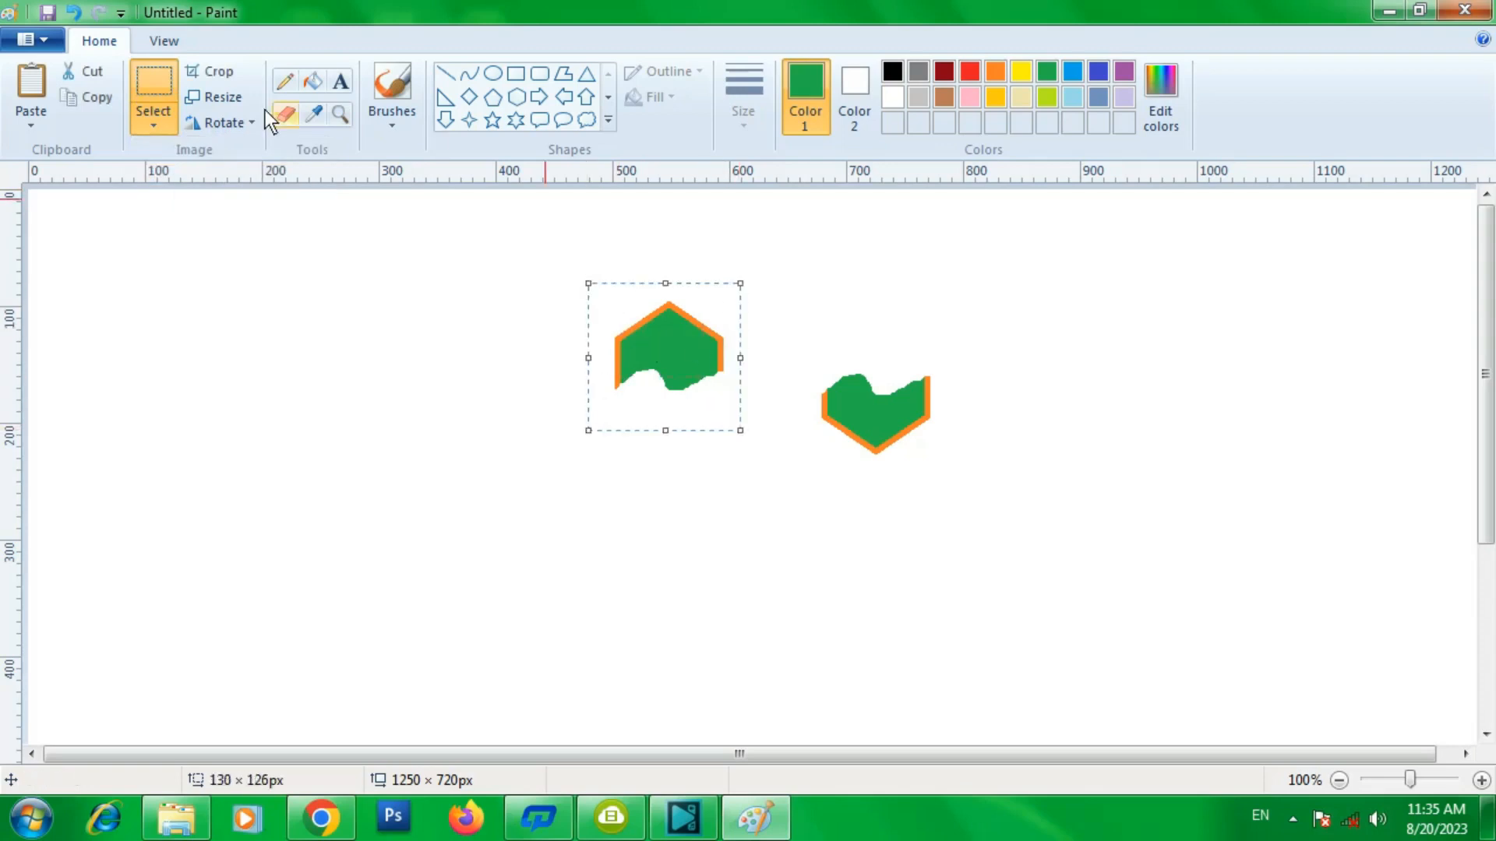
left_click(153, 125)
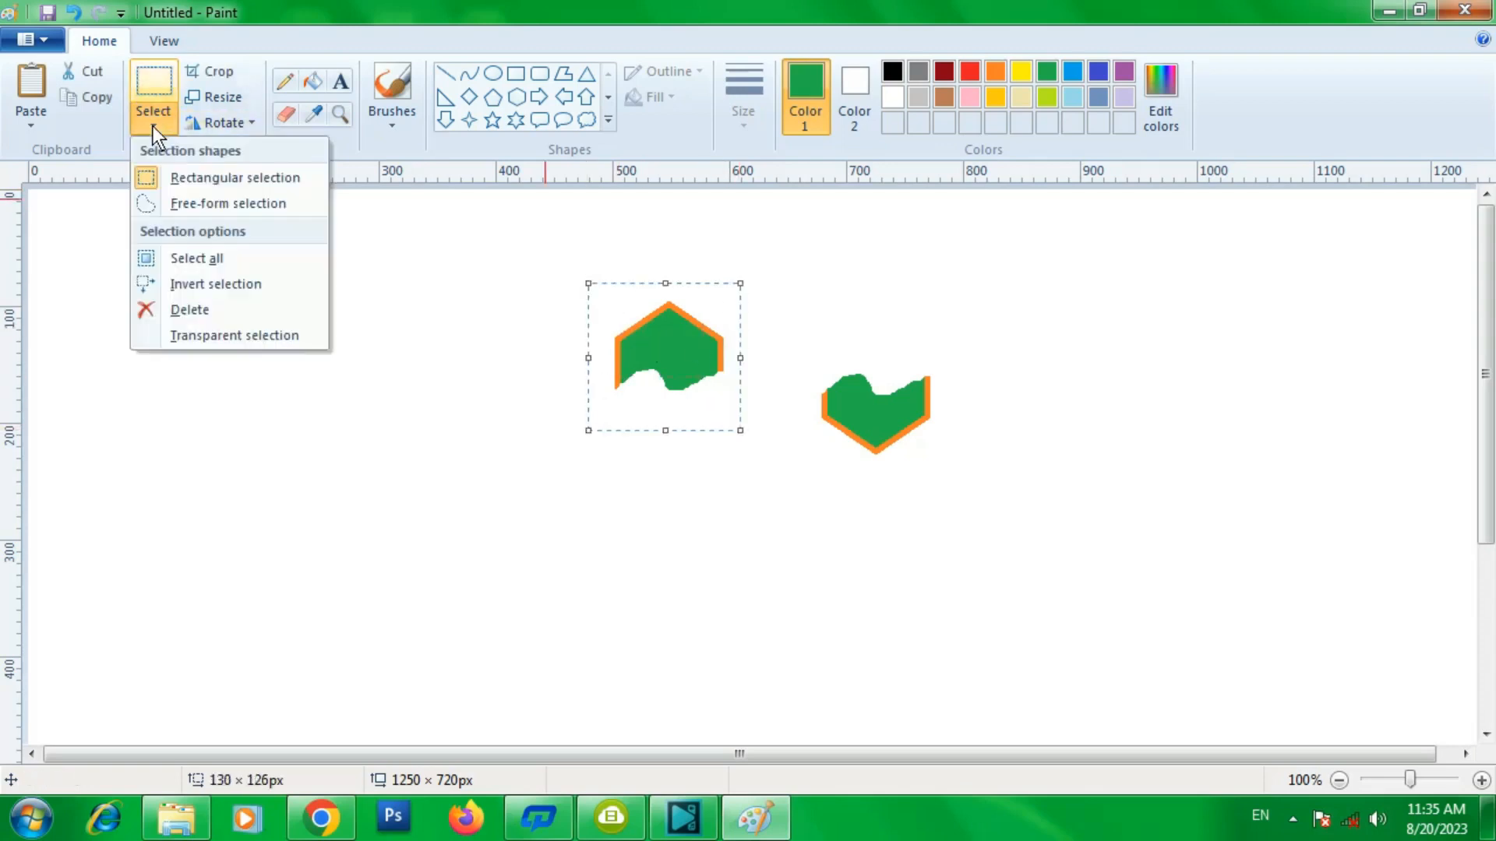
left_click(230, 315)
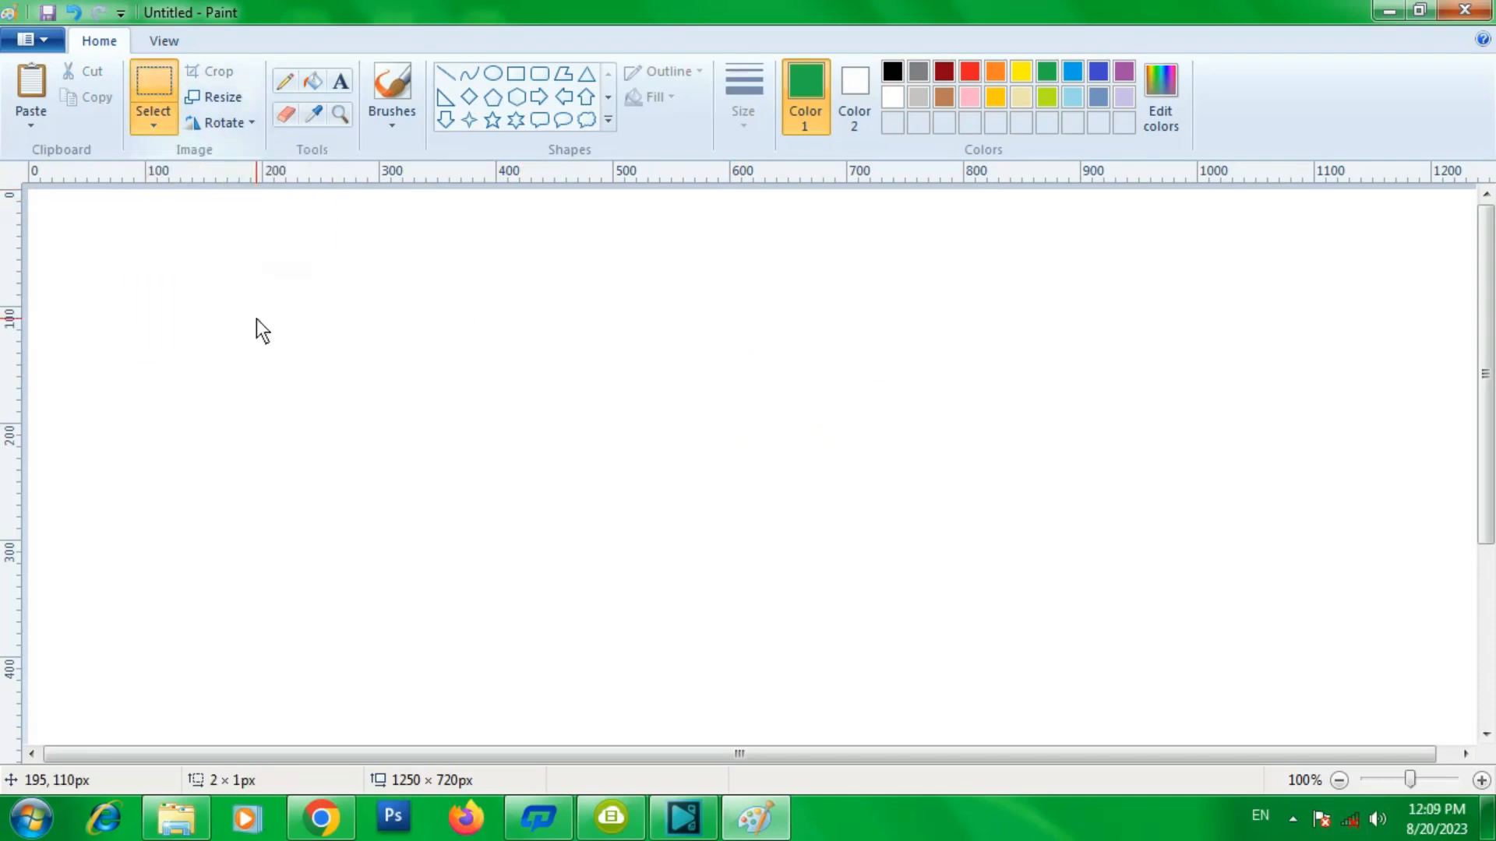
- Turn on the Transparent selection option for selections
left_click(155, 123)
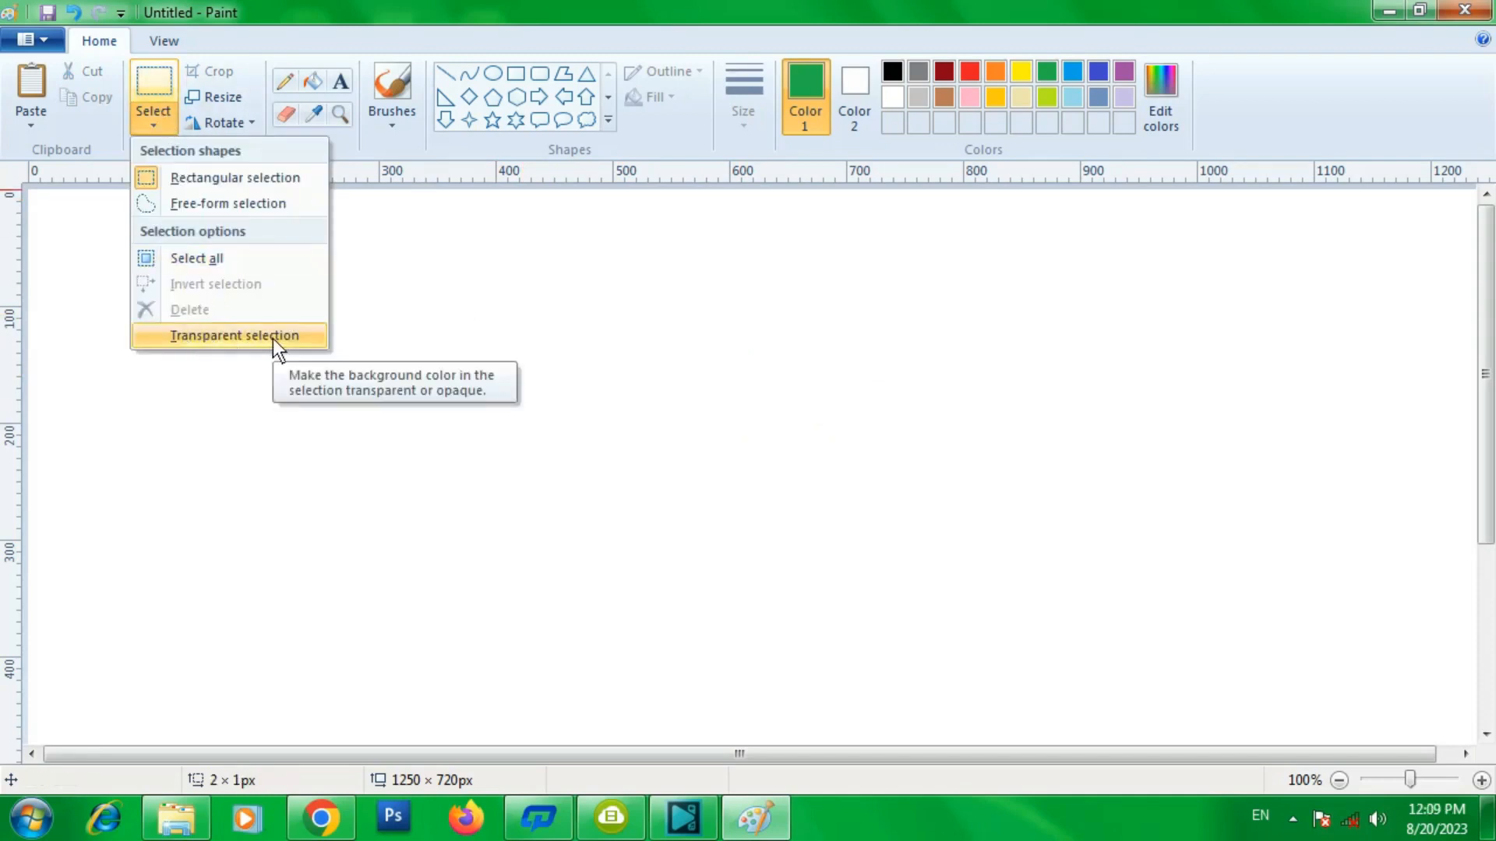
left_click(172, 337)
left_click(153, 129)
left_click(197, 340)
left_click(172, 131)
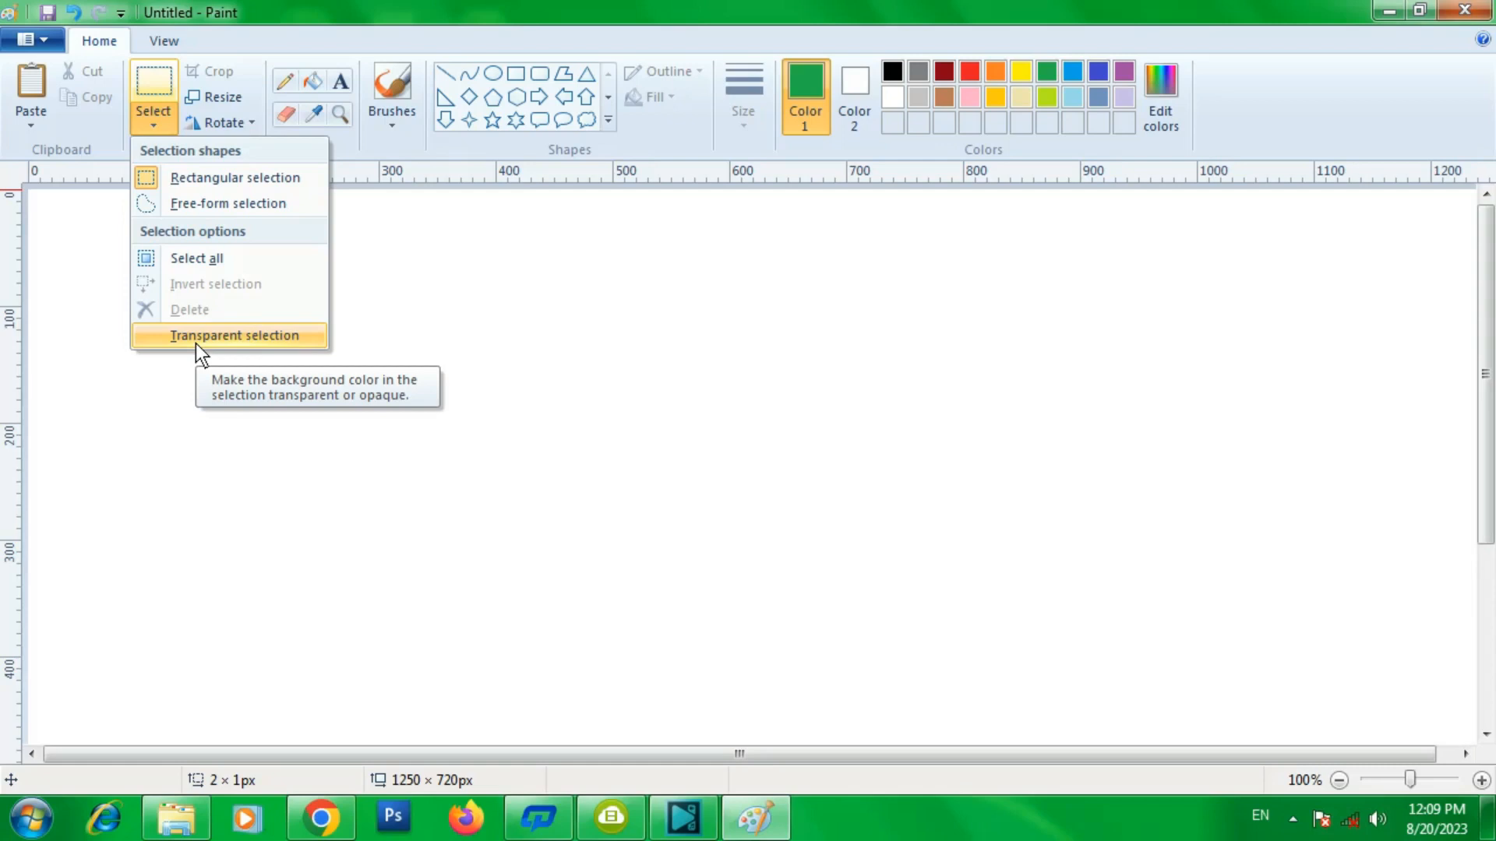
left_click(162, 131)
left_click(162, 131)
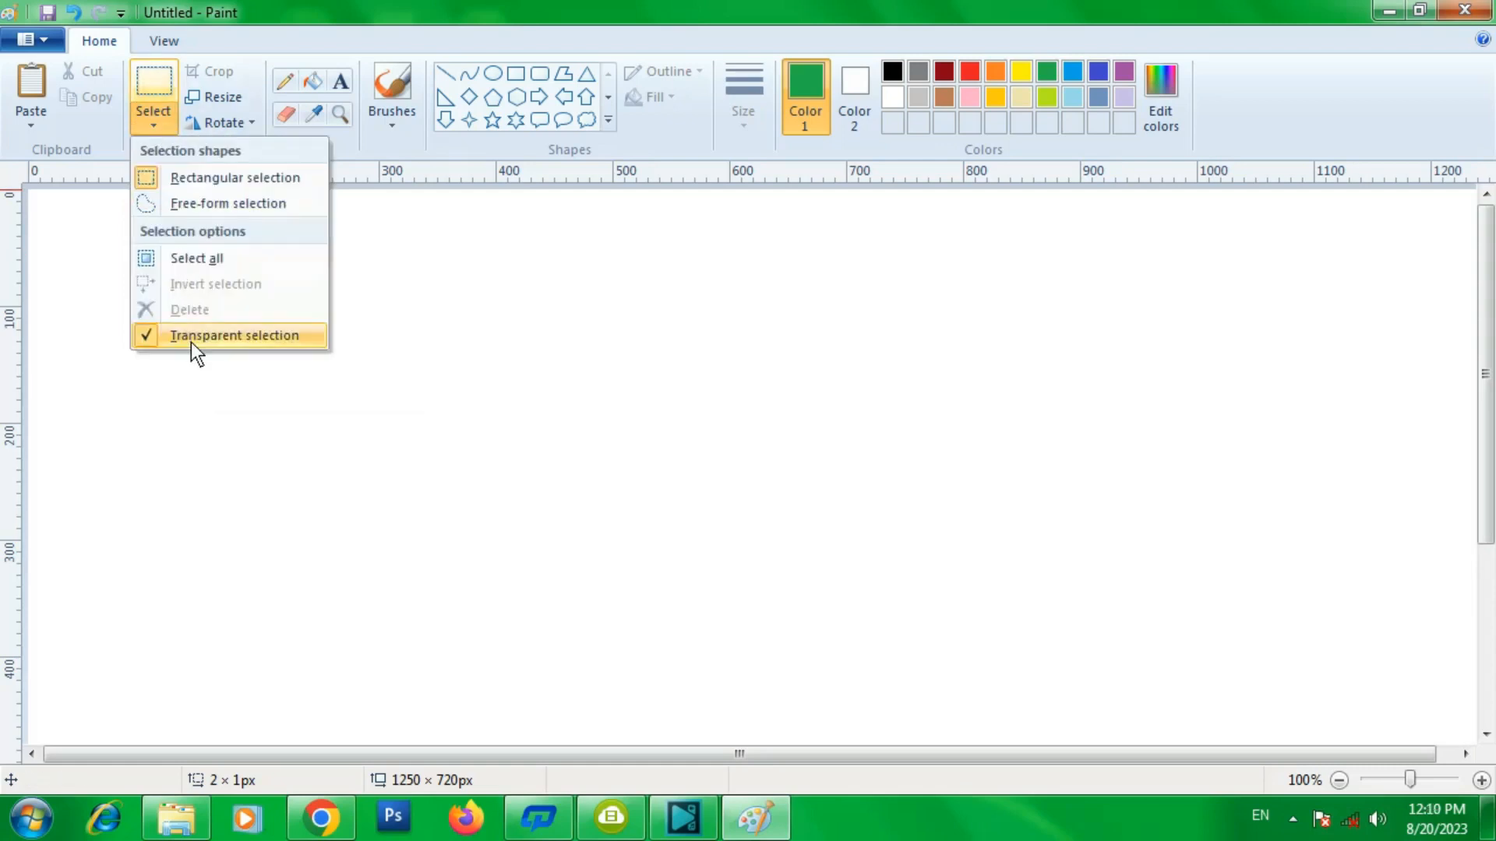
- Draw a green-outlined circle about 105 × 108 px with the Oval shape
left_click(491, 78)
left_click(491, 78)
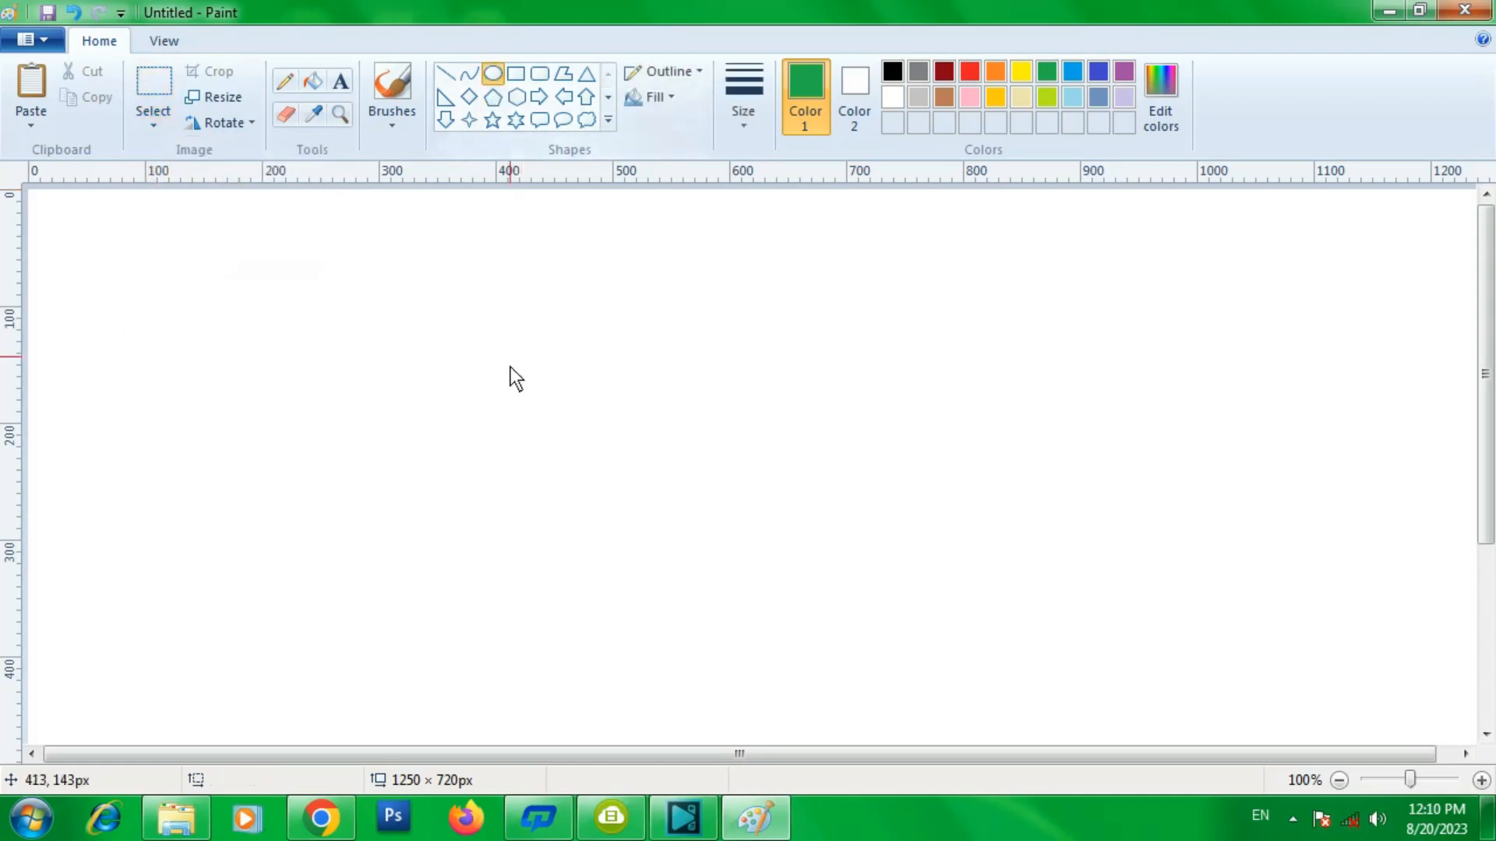
left_click_drag(512, 378, 633, 503)
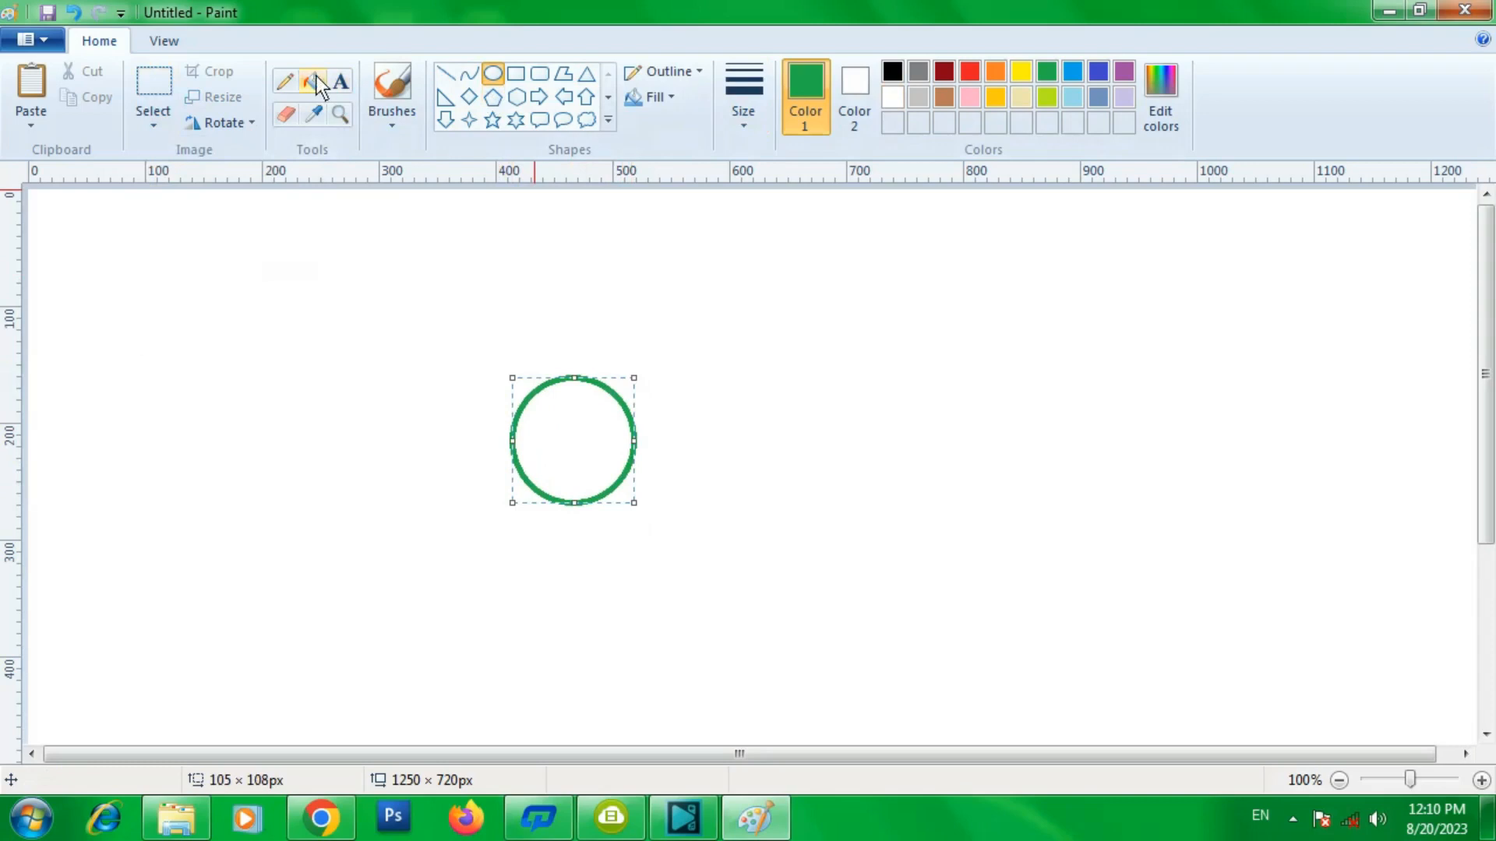
- Draw red eyes, nose and mouth inside the circle and fill the face yellow
left_click(970, 71)
mouse_move(535, 408)
left_mouse_down()
mouse_move(608, 433)
mouse_move(562, 427)
mouse_move(549, 457)
mouse_move(594, 479)
mouse_move(568, 495)
left_mouse_up()
left_click(469, 73)
left_click(471, 77)
left_click(312, 81)
left_click(1021, 71)
left_click(609, 461)
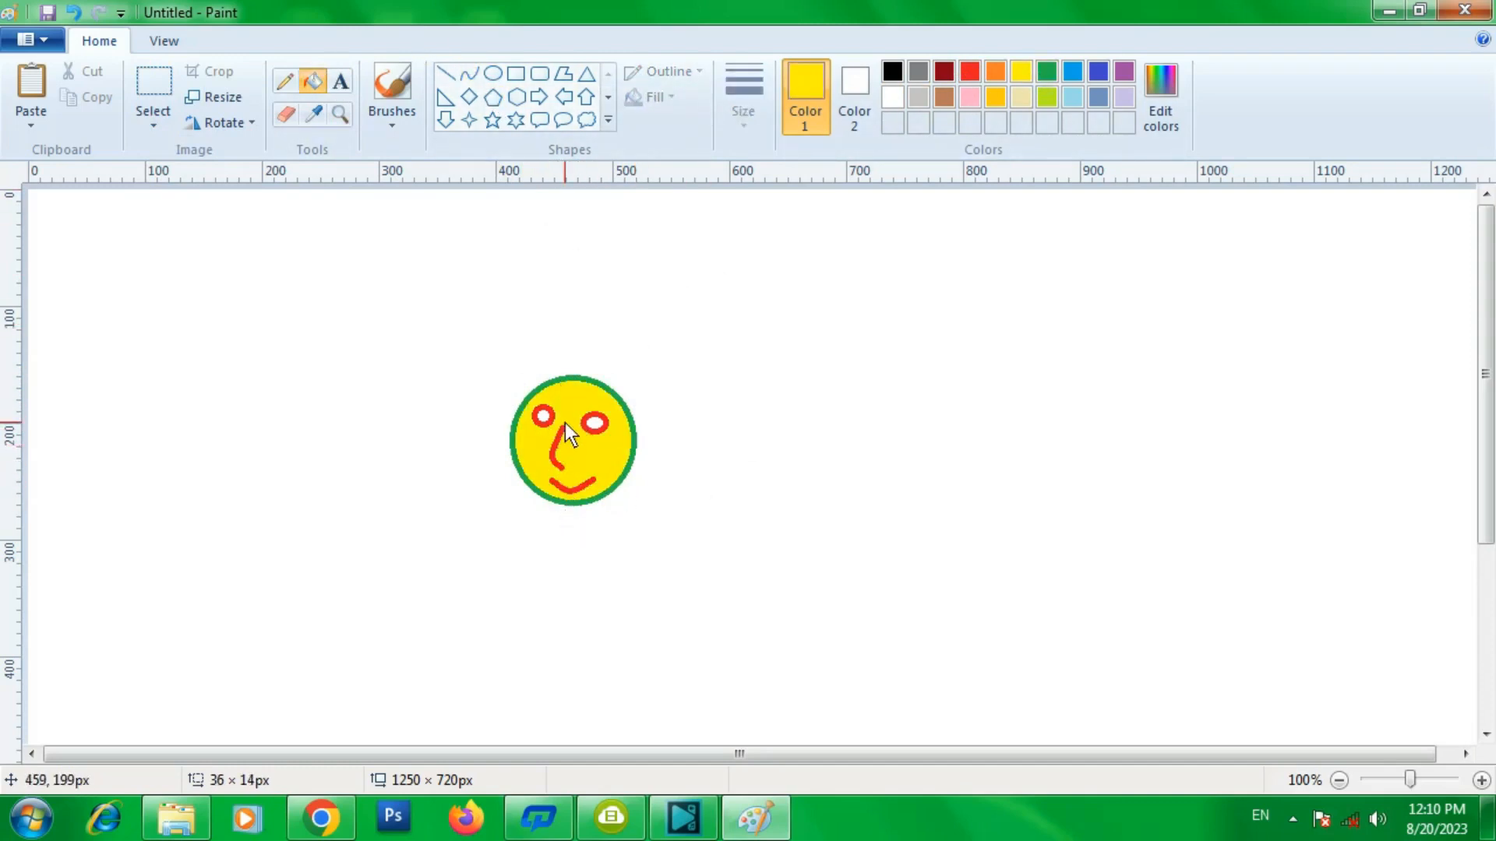
- Select the smiley face with a rectangular selection and drag it around the canvas, stamping a trail of copies
left_click(160, 123)
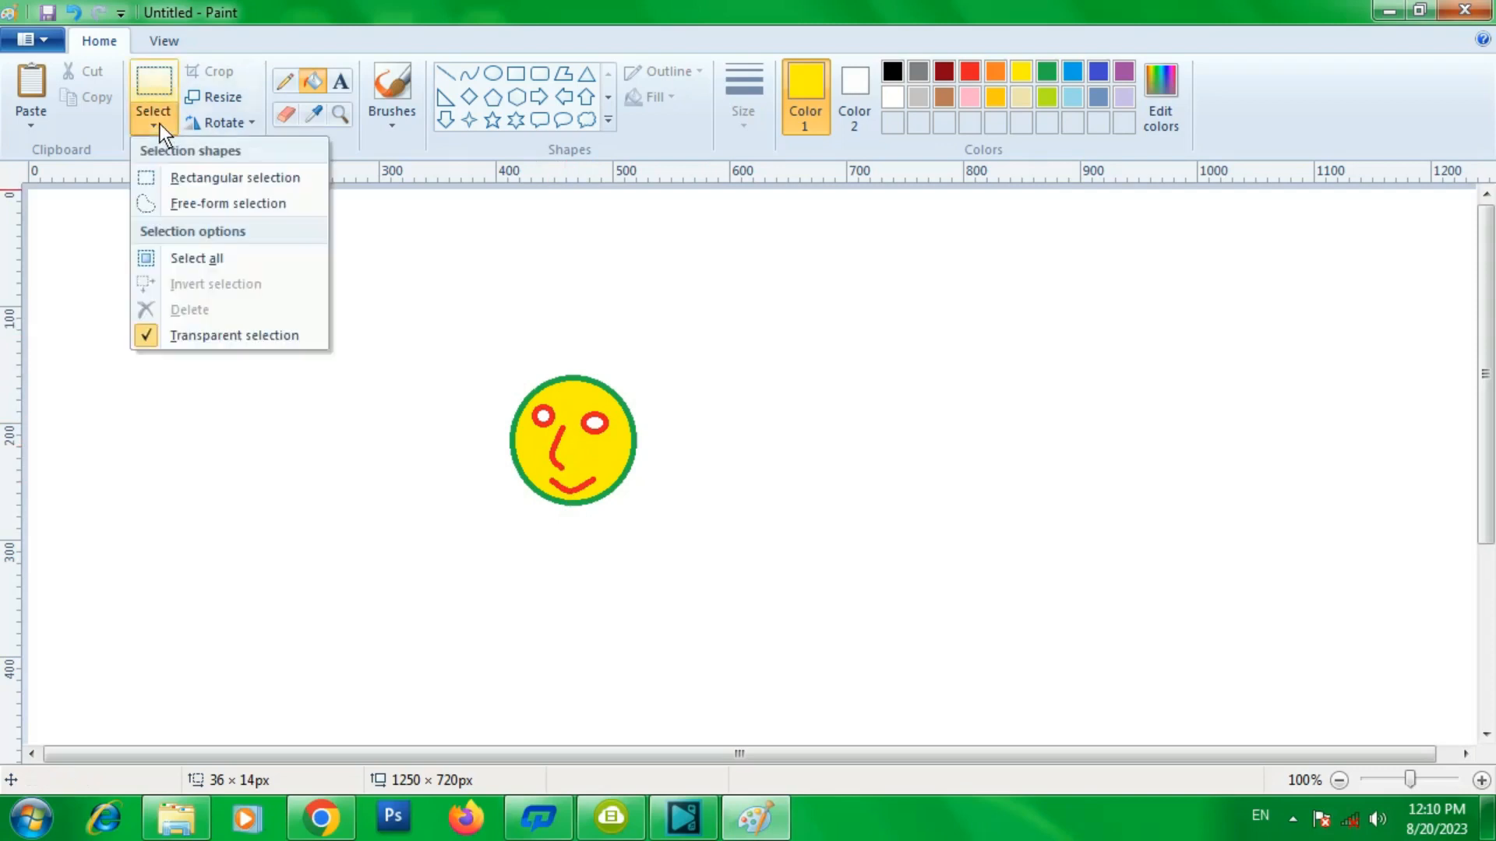
left_click(191, 180)
left_click_drag(488, 362, 658, 526)
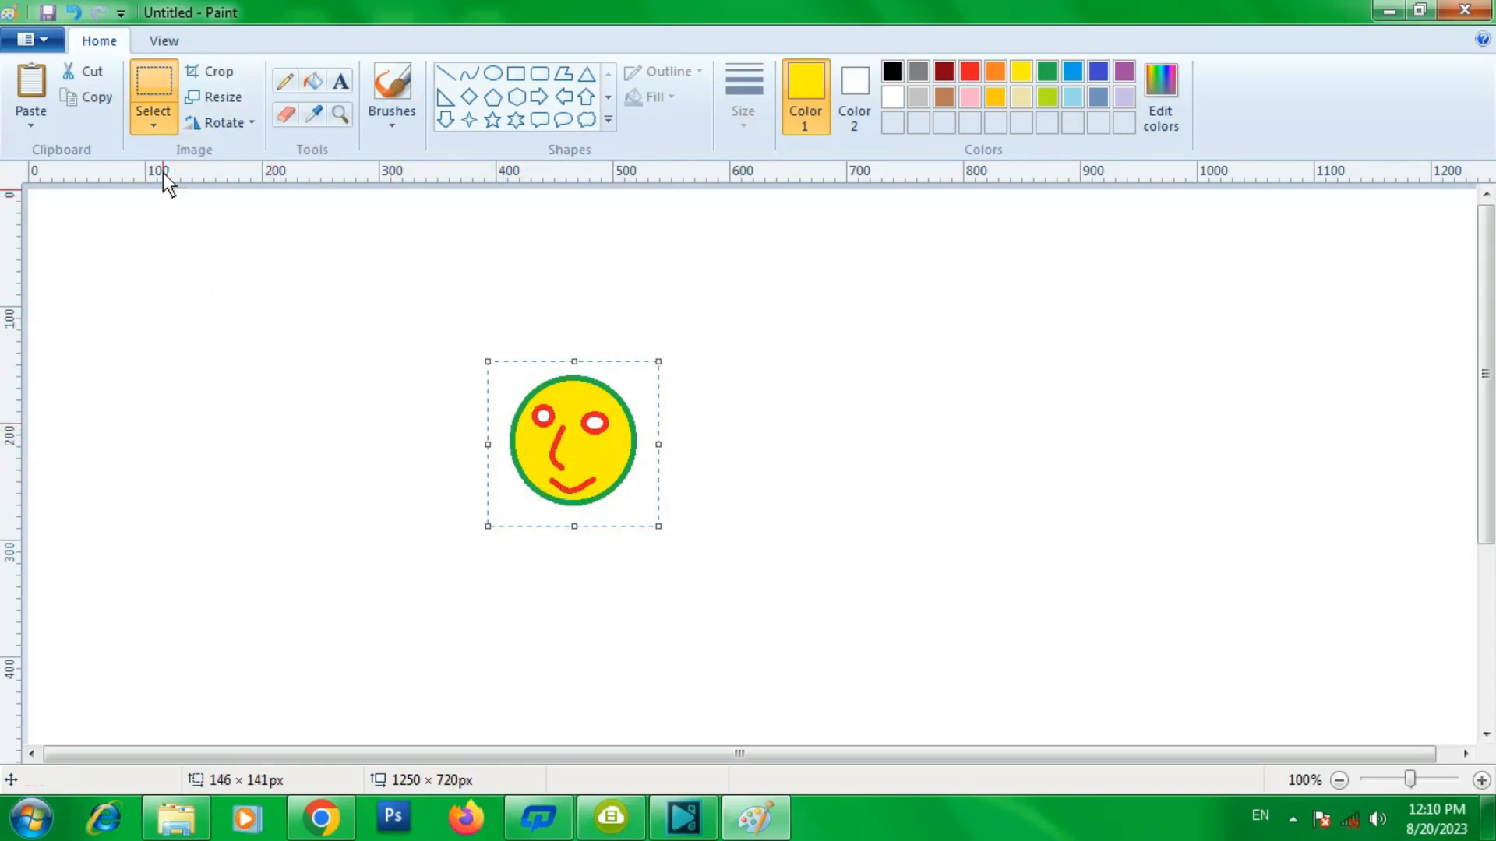
left_click(152, 131)
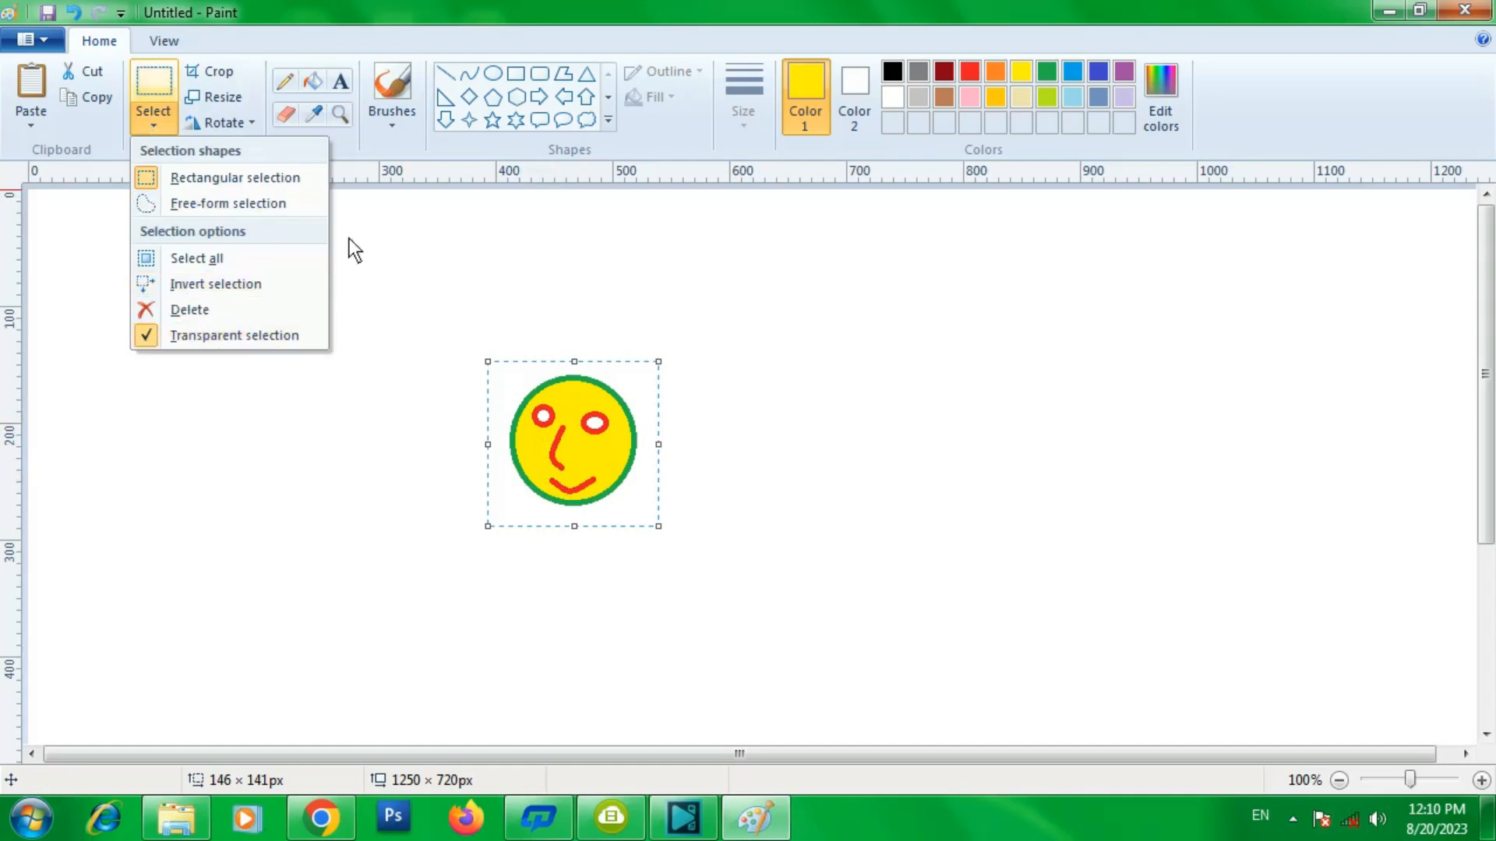
left_click(377, 143)
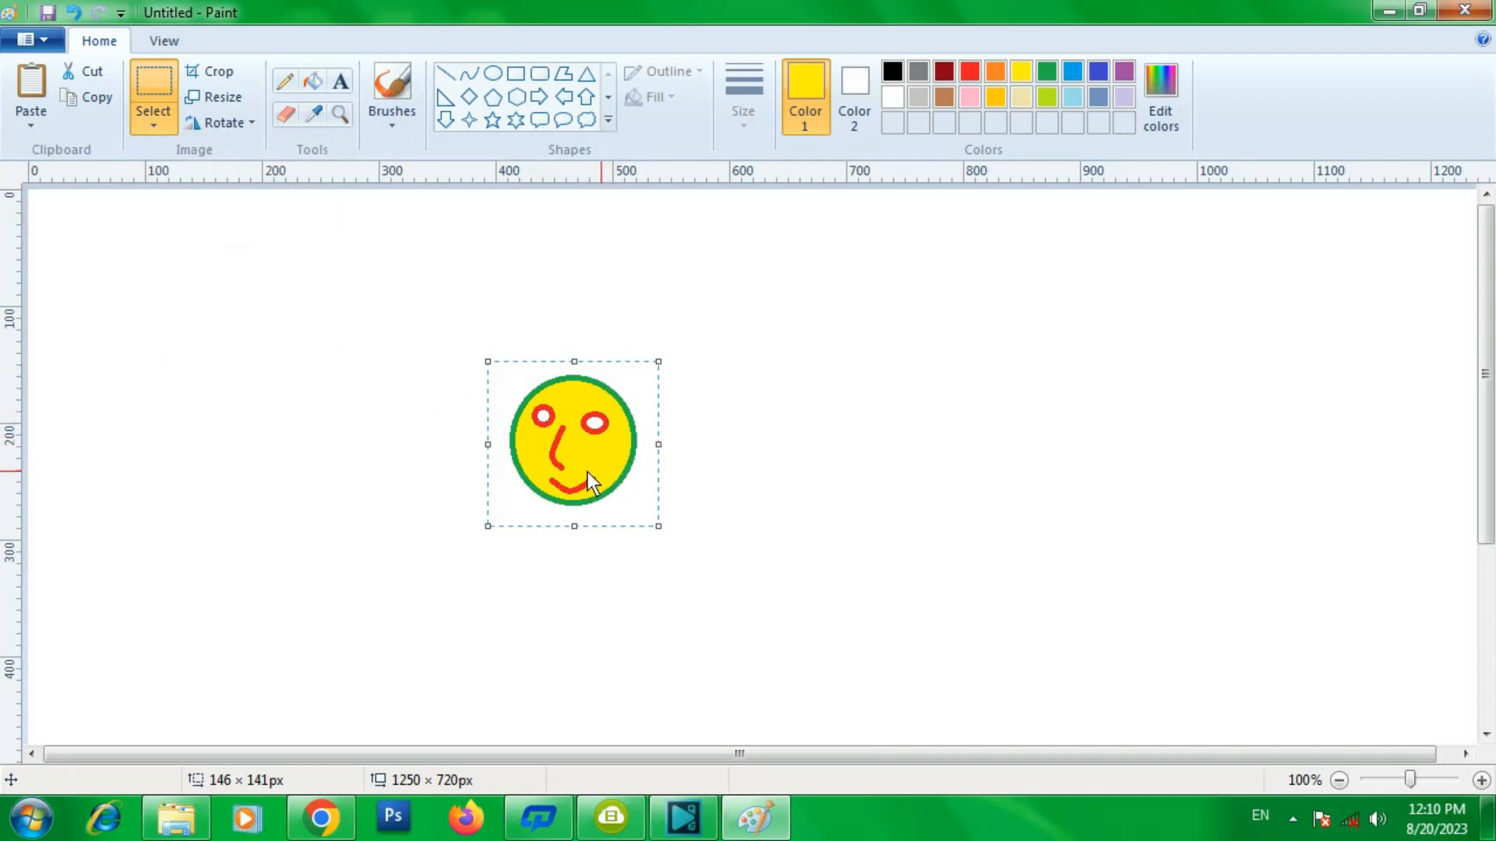
mouse_move(567, 436)
left_mouse_down()
mouse_move(770, 442)
mouse_move(1209, 385)
mouse_move(1278, 553)
mouse_move(787, 661)
mouse_move(469, 598)
mouse_move(338, 480)
mouse_move(250, 345)
mouse_move(143, 289)
left_mouse_up()
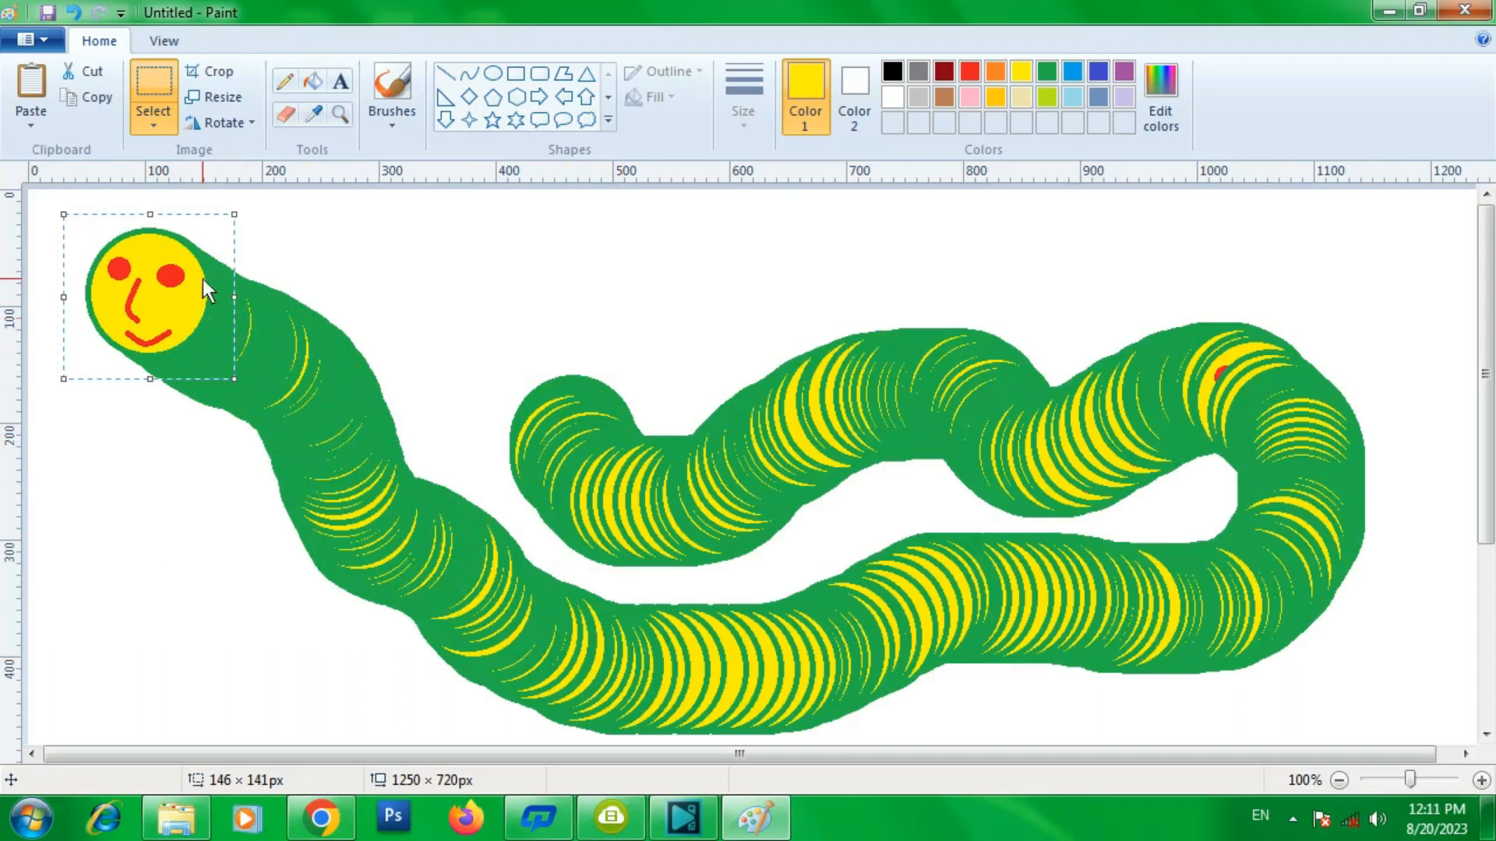
mouse_move(158, 279)
left_mouse_down()
mouse_move(761, 292)
mouse_move(1153, 251)
mouse_move(1280, 273)
mouse_move(1358, 378)
mouse_move(1339, 543)
mouse_move(1090, 606)
mouse_move(776, 487)
mouse_move(636, 415)
mouse_move(504, 384)
left_mouse_up()
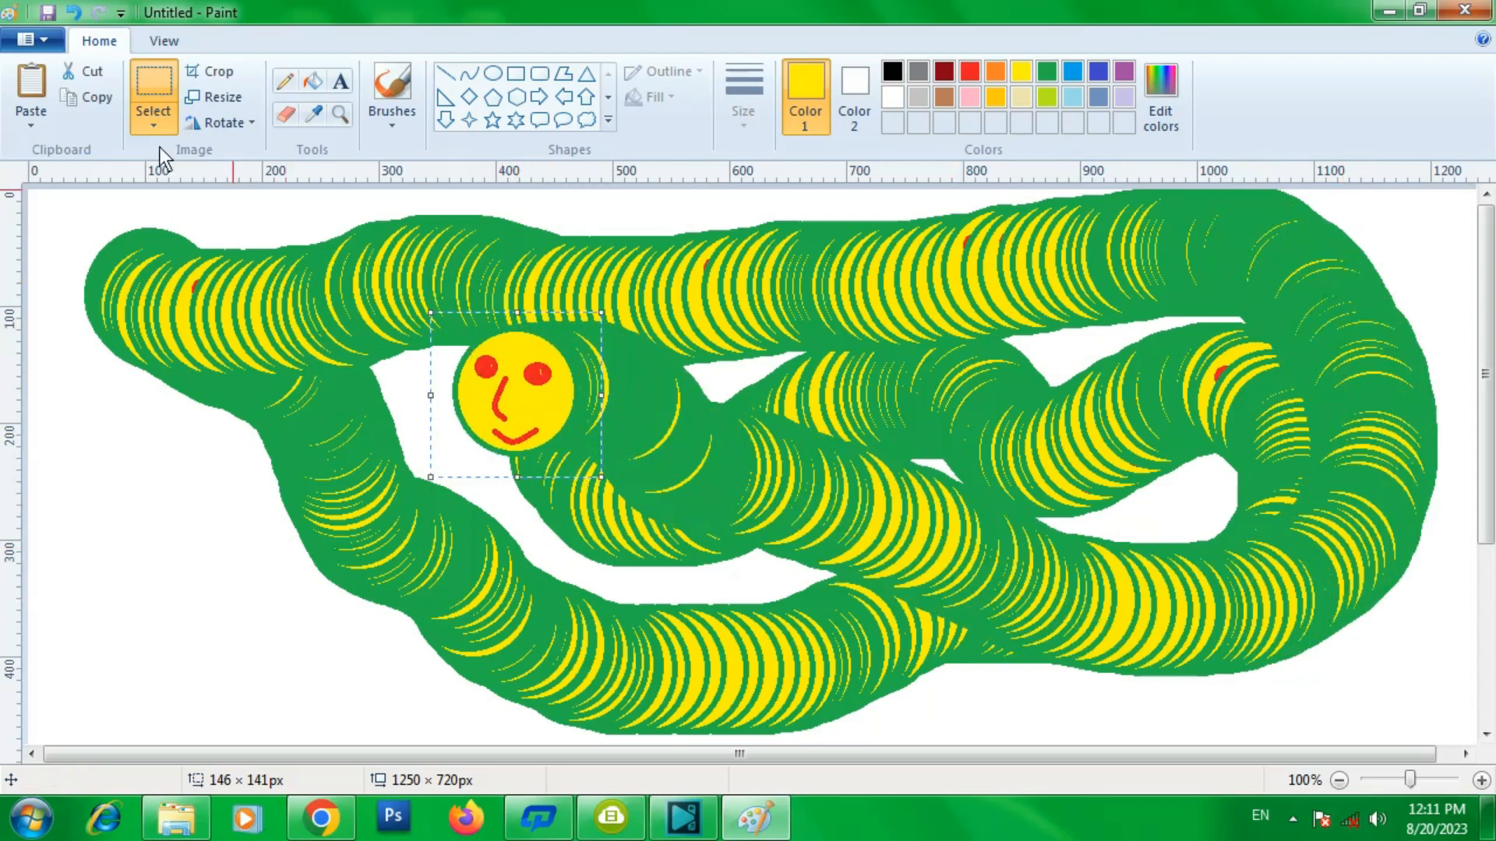
- Select the whole picture and delete it to clear the canvas
left_click(154, 123)
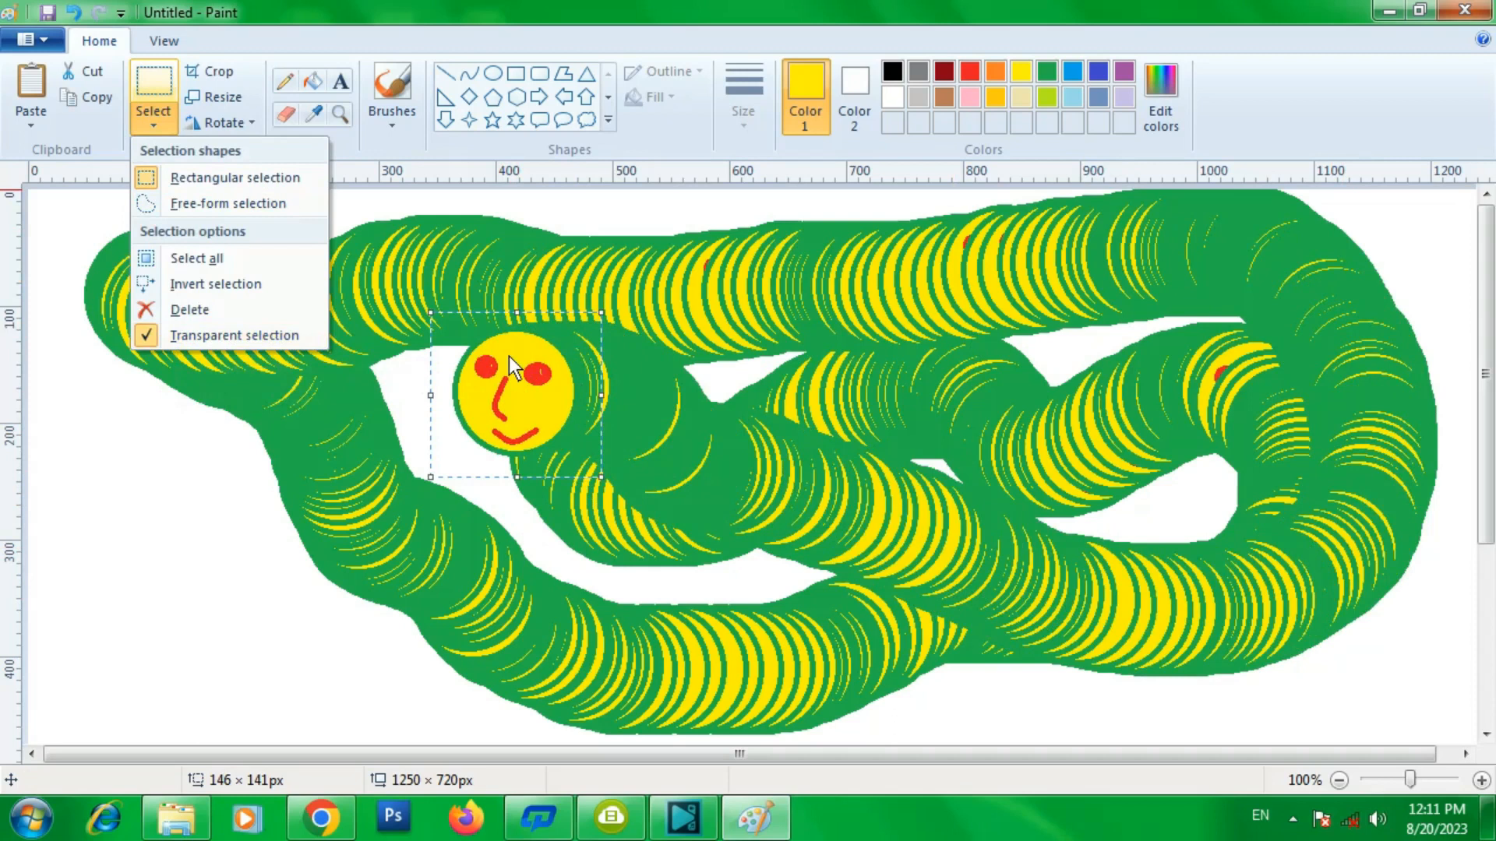
left_click(539, 226)
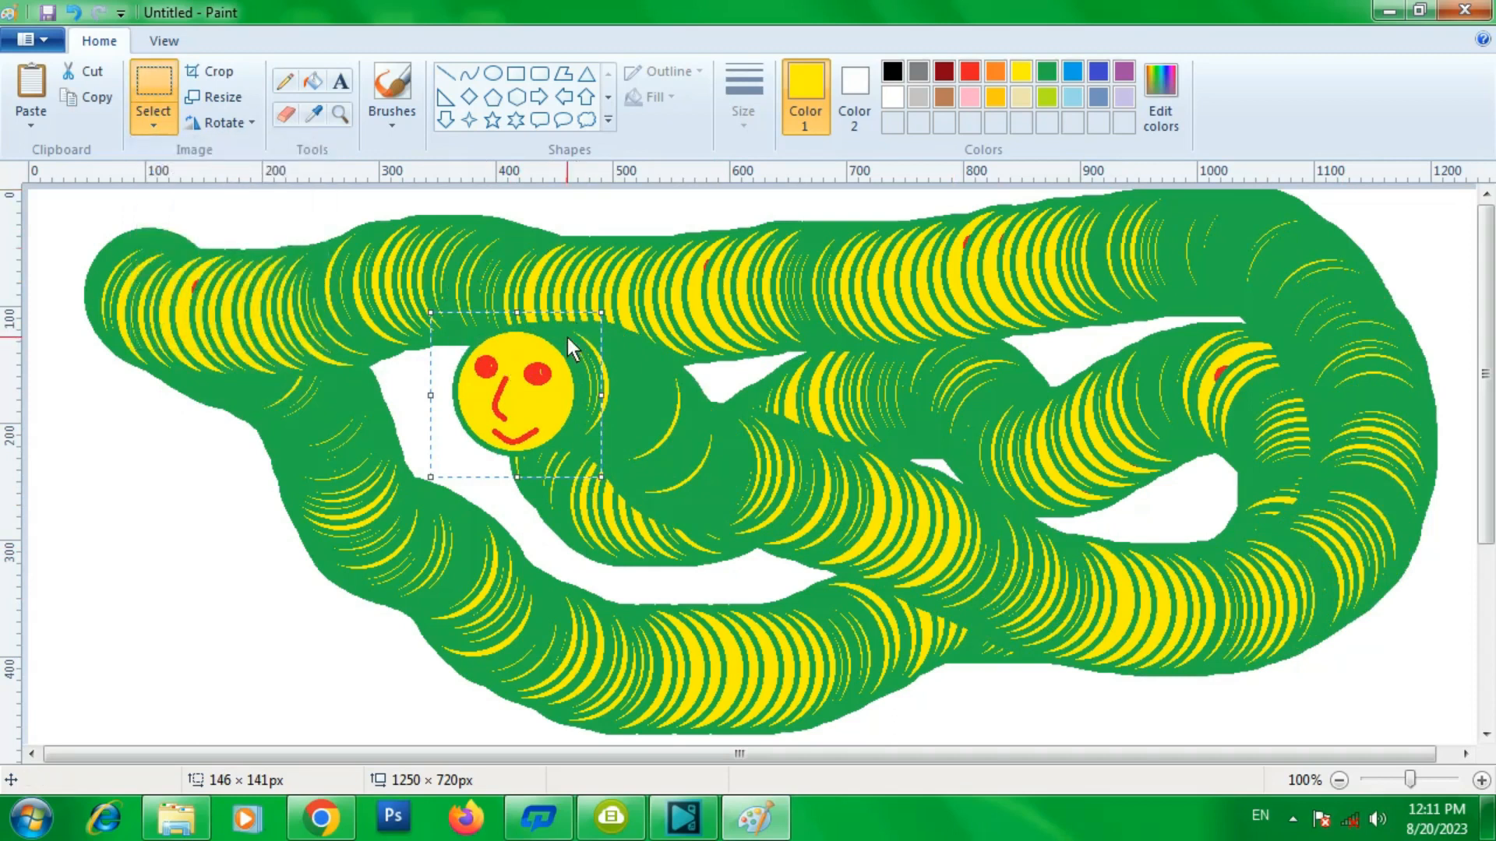
key("ctrl+a")
key("Delete")
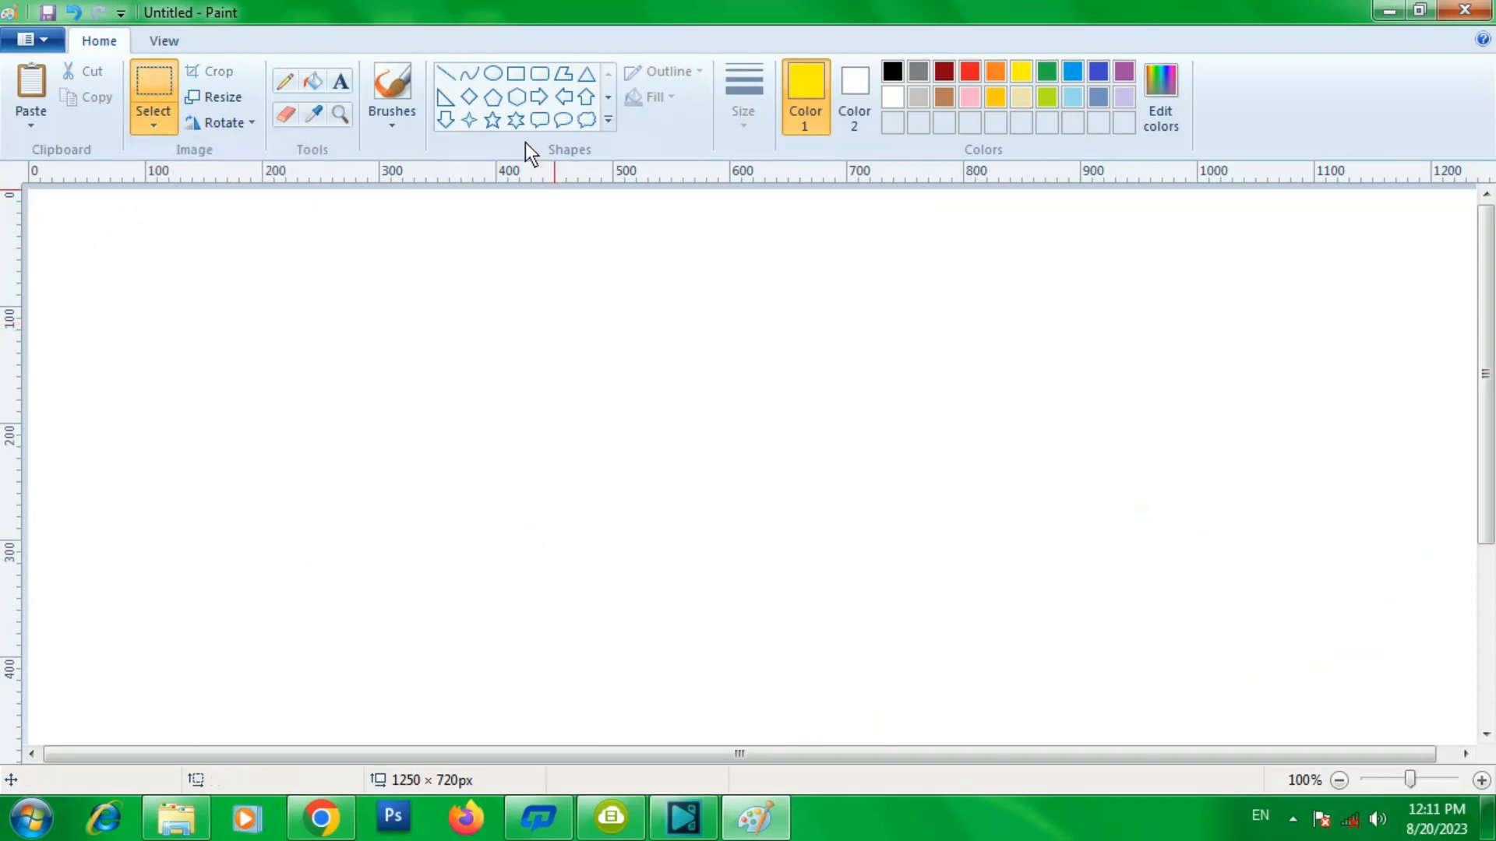
- Draw a yellow six-point star about 72 × 113 px and fill its inside orange
left_click(516, 120)
left_click_drag(494, 360, 577, 490)
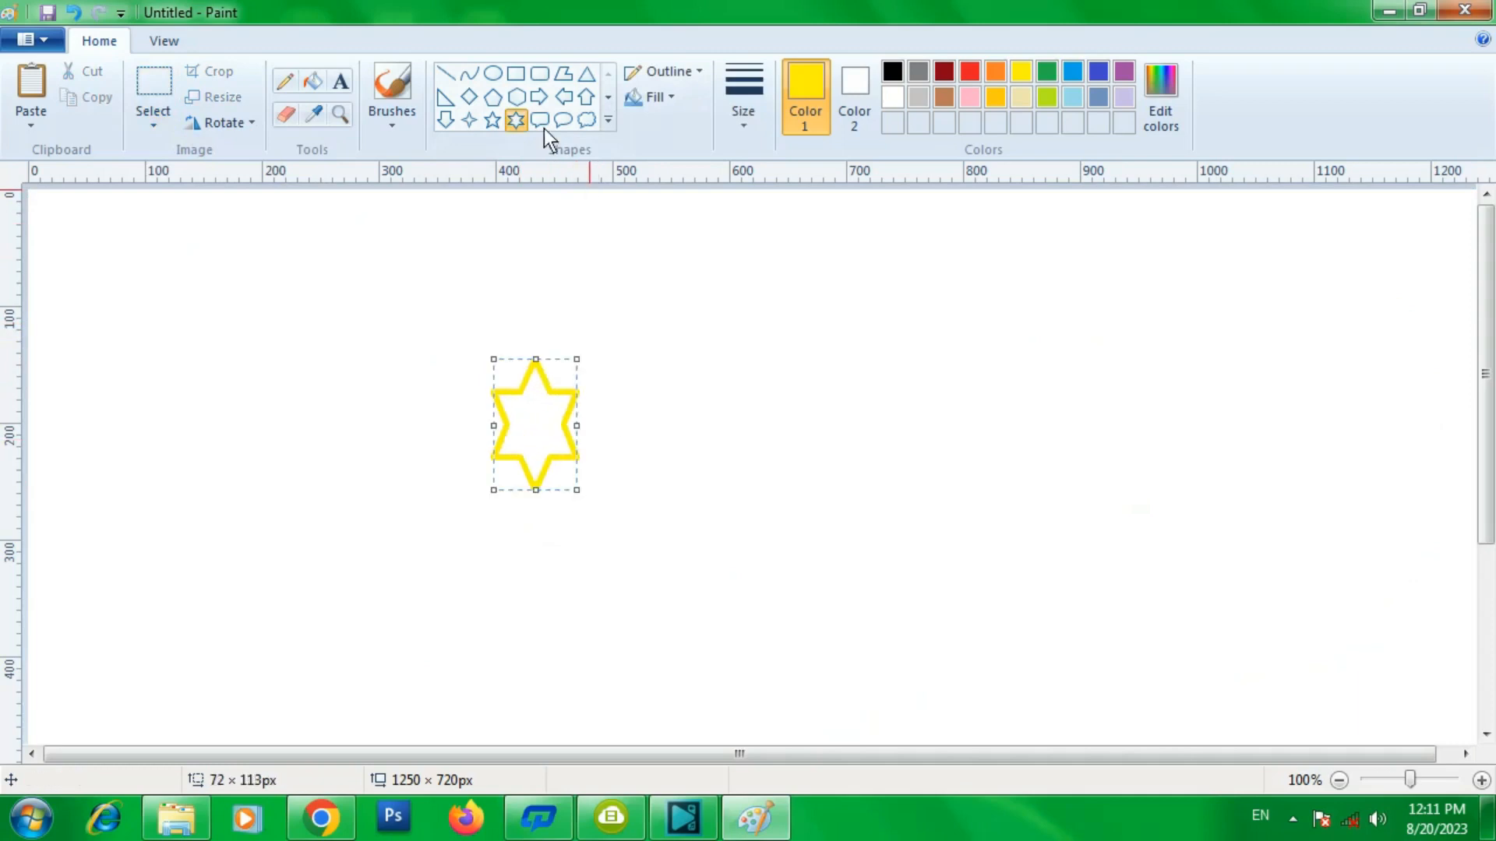
left_click(324, 78)
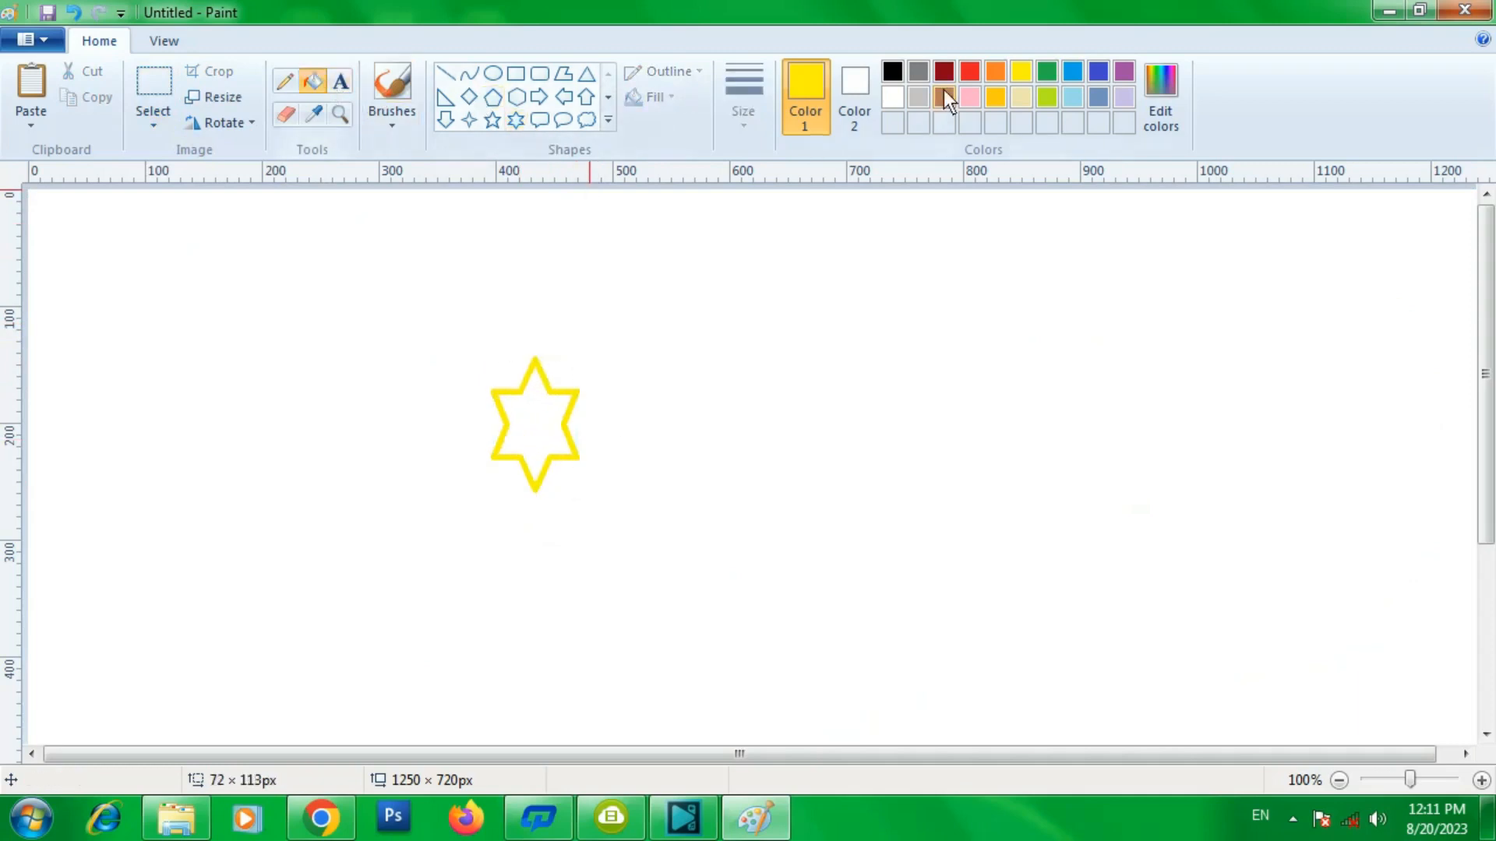
left_click(1000, 73)
left_click(567, 411)
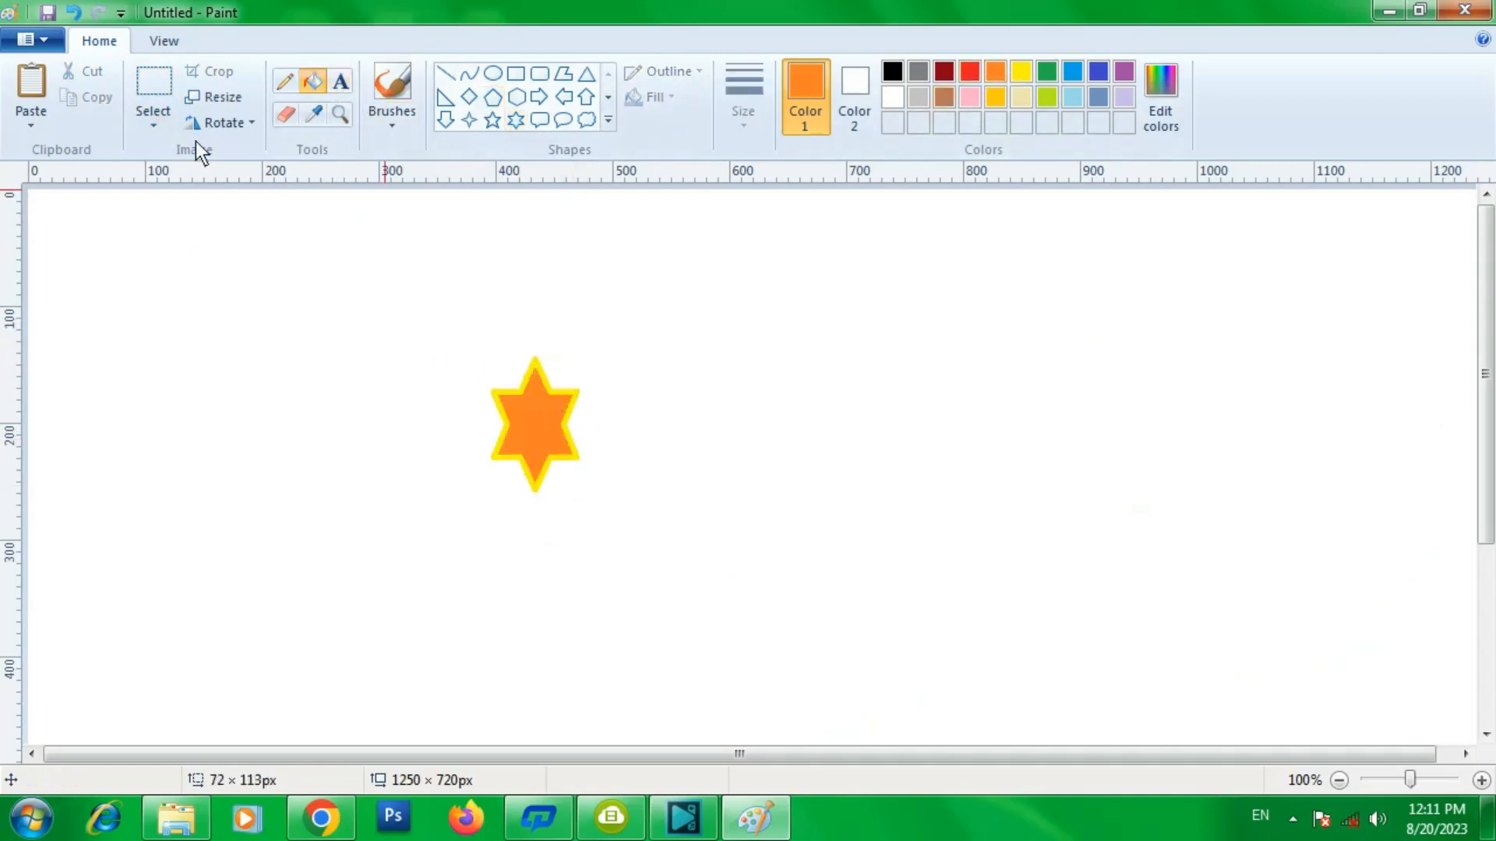
- Select the star with a rectangular selection and drag it around the canvas, stamping a trail of copies
left_click(160, 122)
left_click(186, 181)
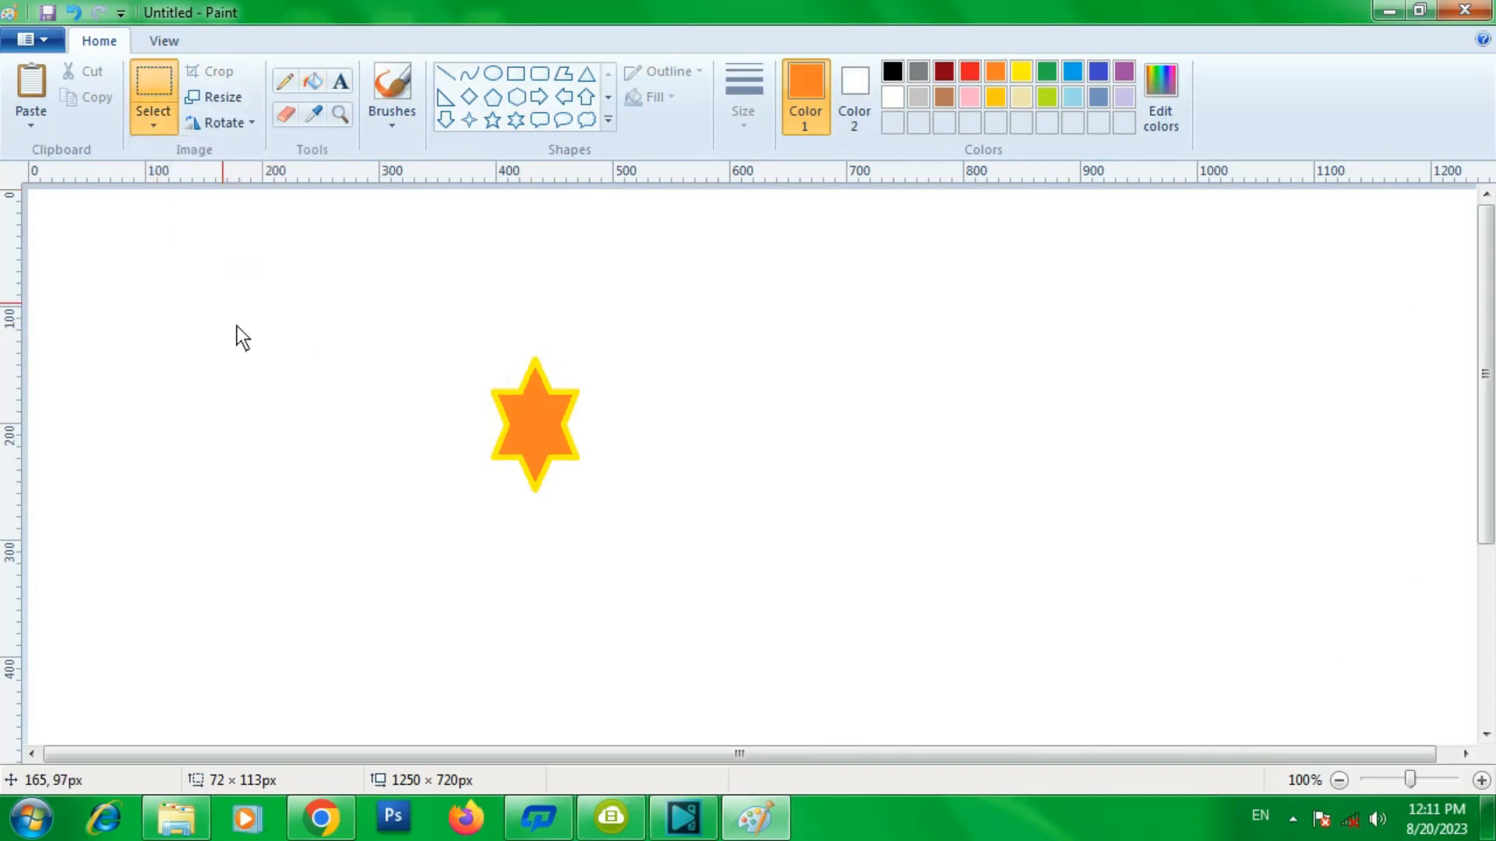
left_click(155, 123)
left_click(167, 180)
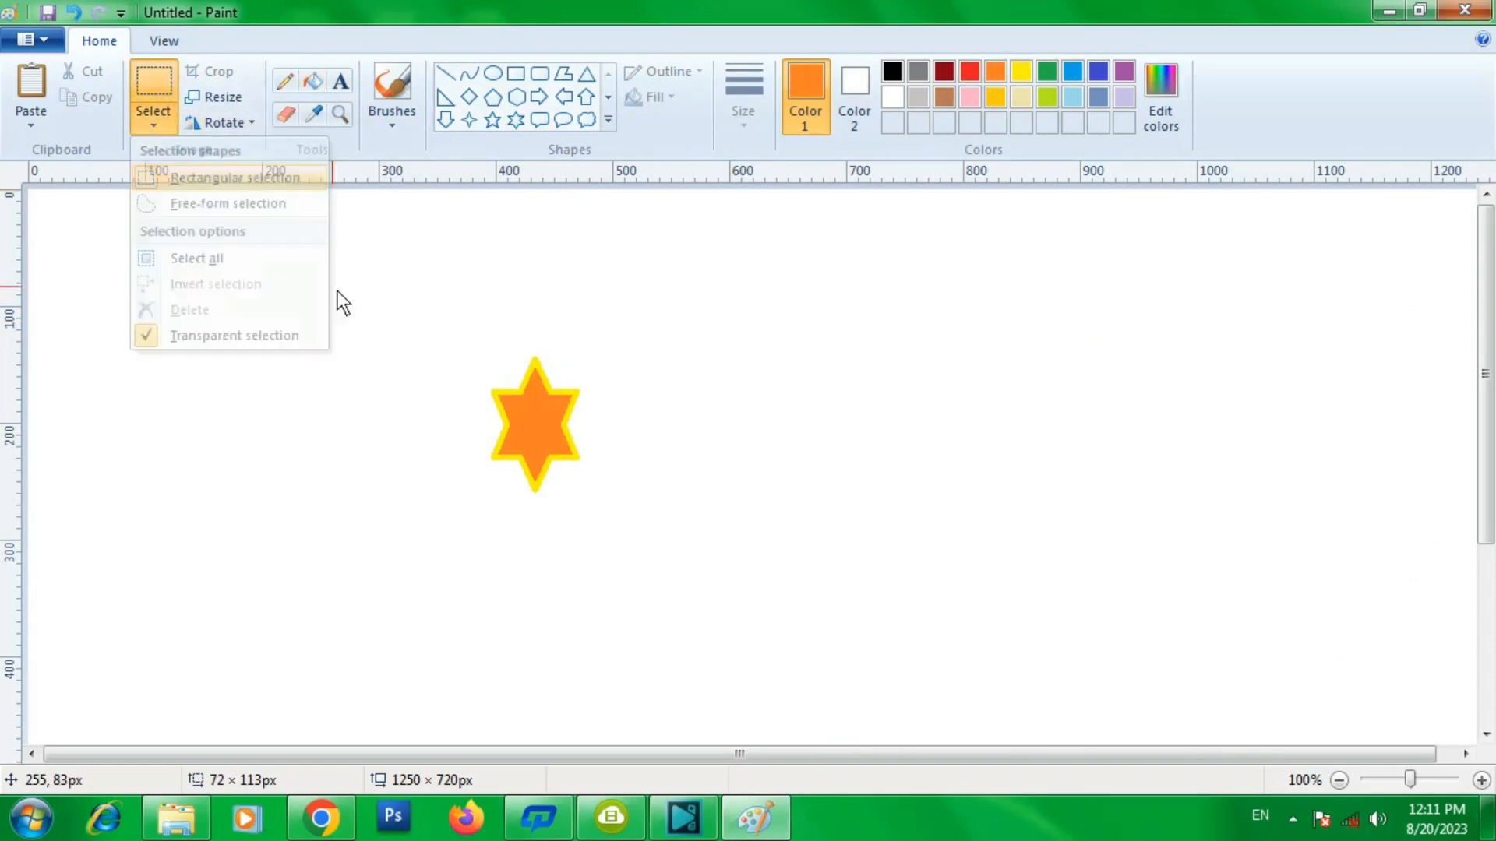
left_click_drag(467, 345, 610, 503)
mouse_move(558, 429)
left_mouse_down()
mouse_move(739, 394)
mouse_move(1142, 392)
mouse_move(1363, 478)
mouse_move(942, 525)
mouse_move(652, 609)
mouse_move(395, 417)
mouse_move(202, 322)
mouse_move(210, 539)
left_mouse_up()
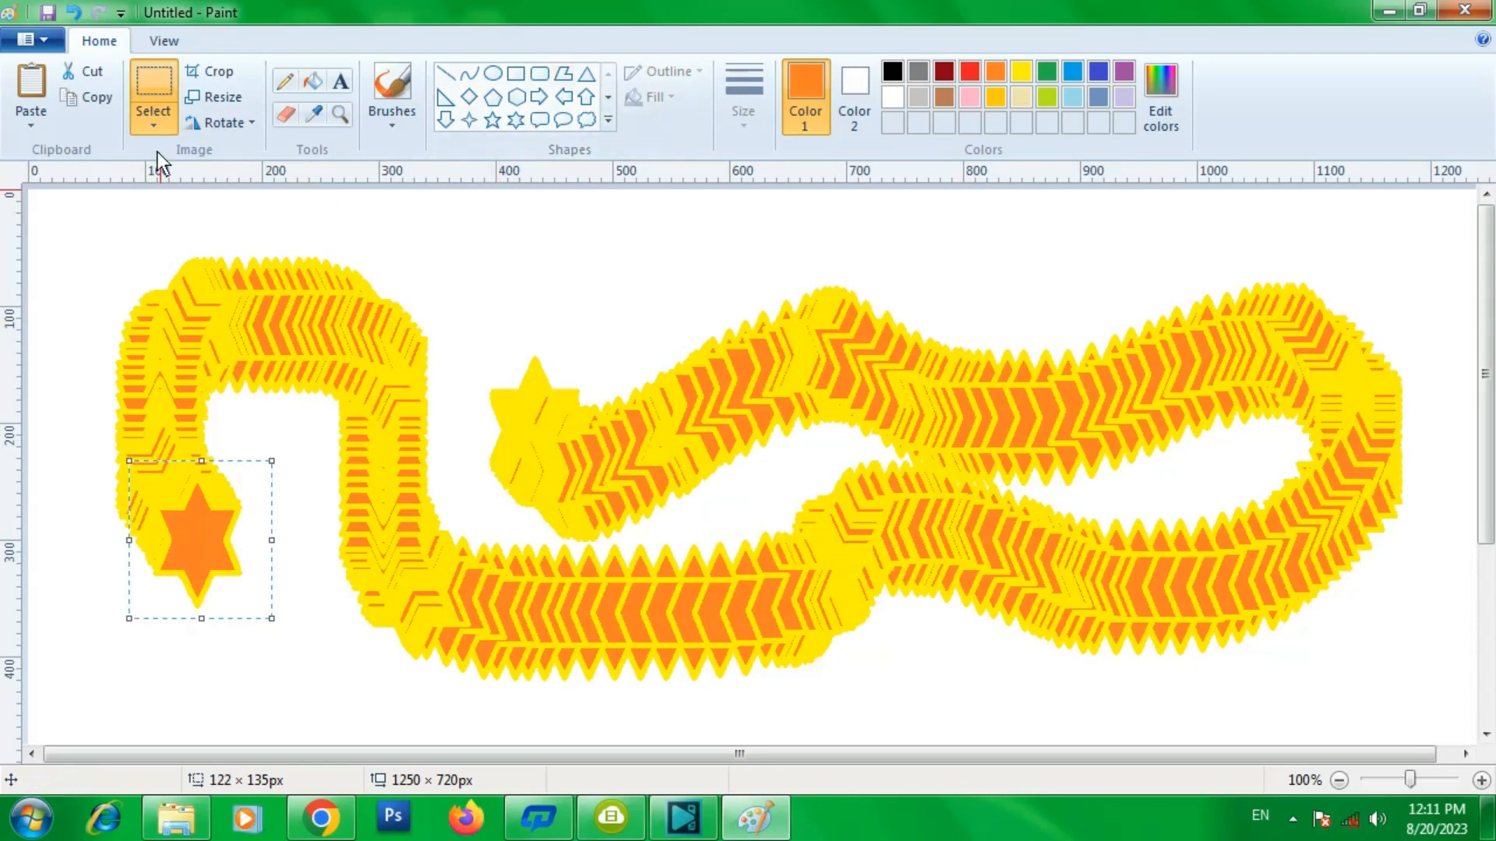
left_click(156, 117)
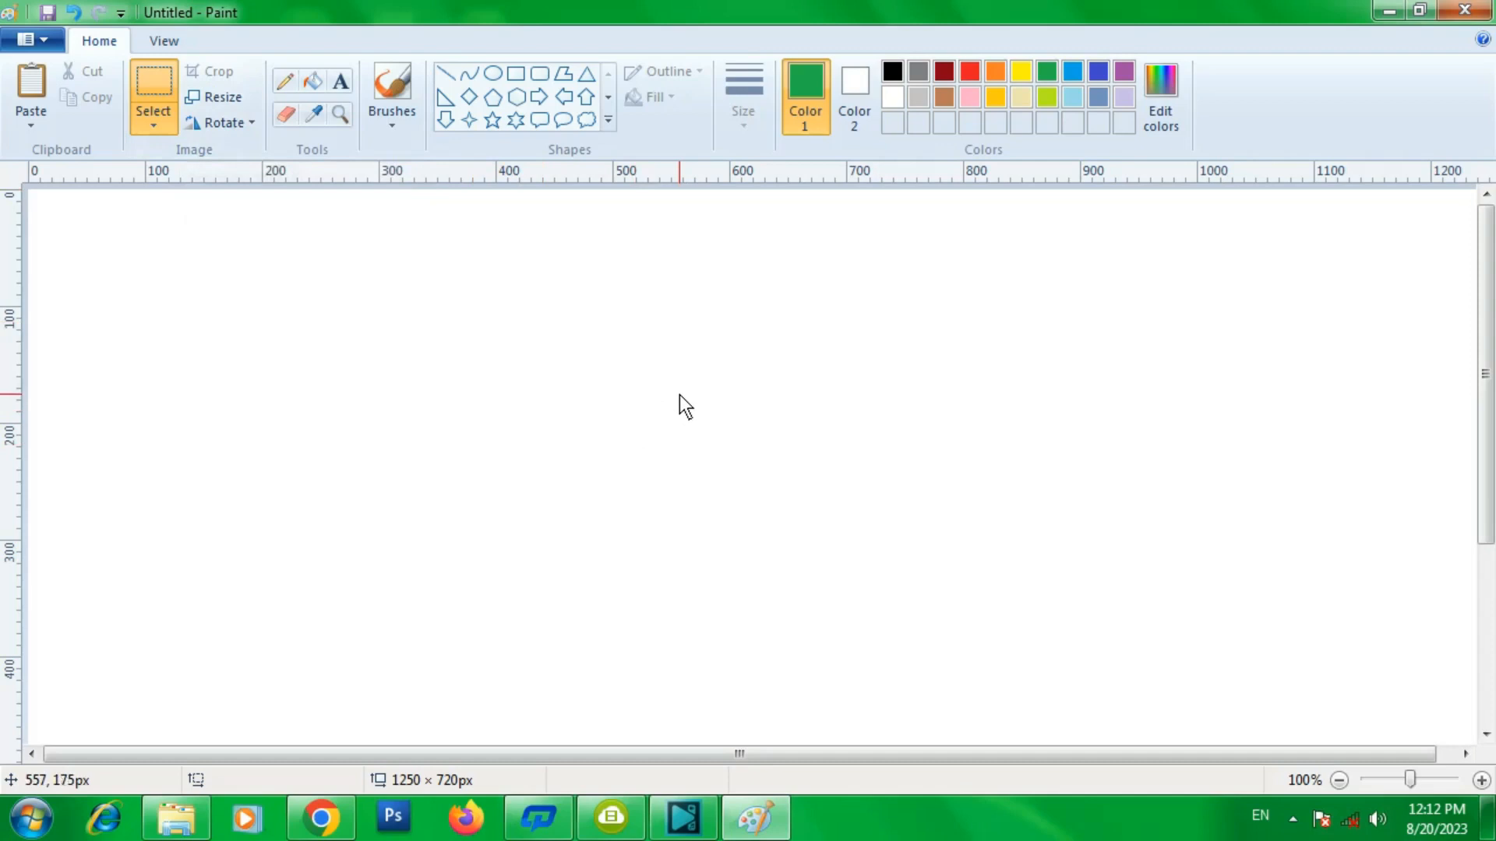
- Draw a green hexagon about 166 × 228 px with the Hexagon shape and fill it green
left_click(516, 96)
left_click_drag(501, 289, 699, 558)
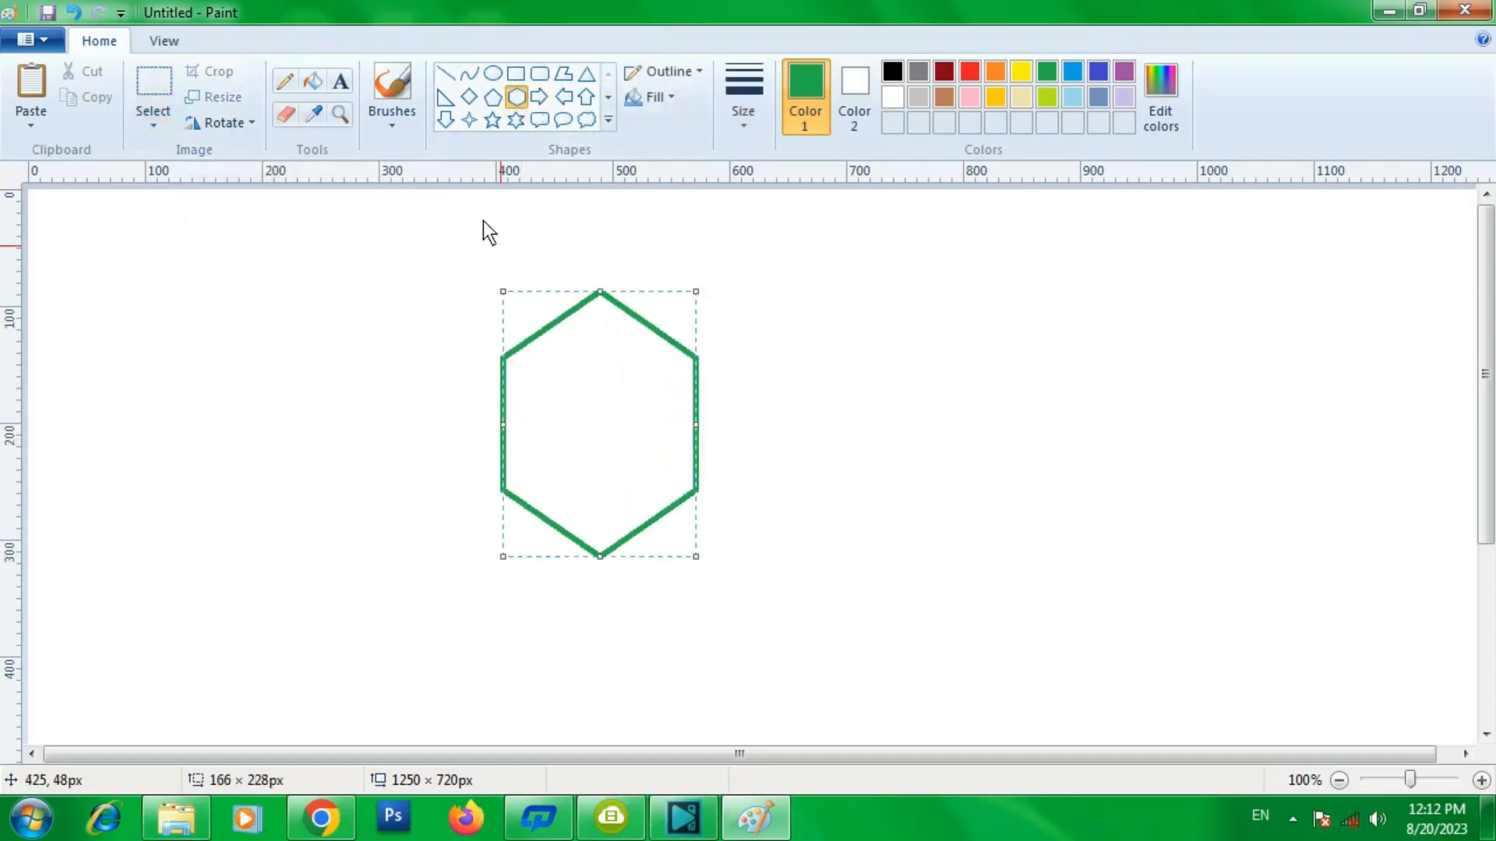
left_click(313, 81)
left_click(618, 382)
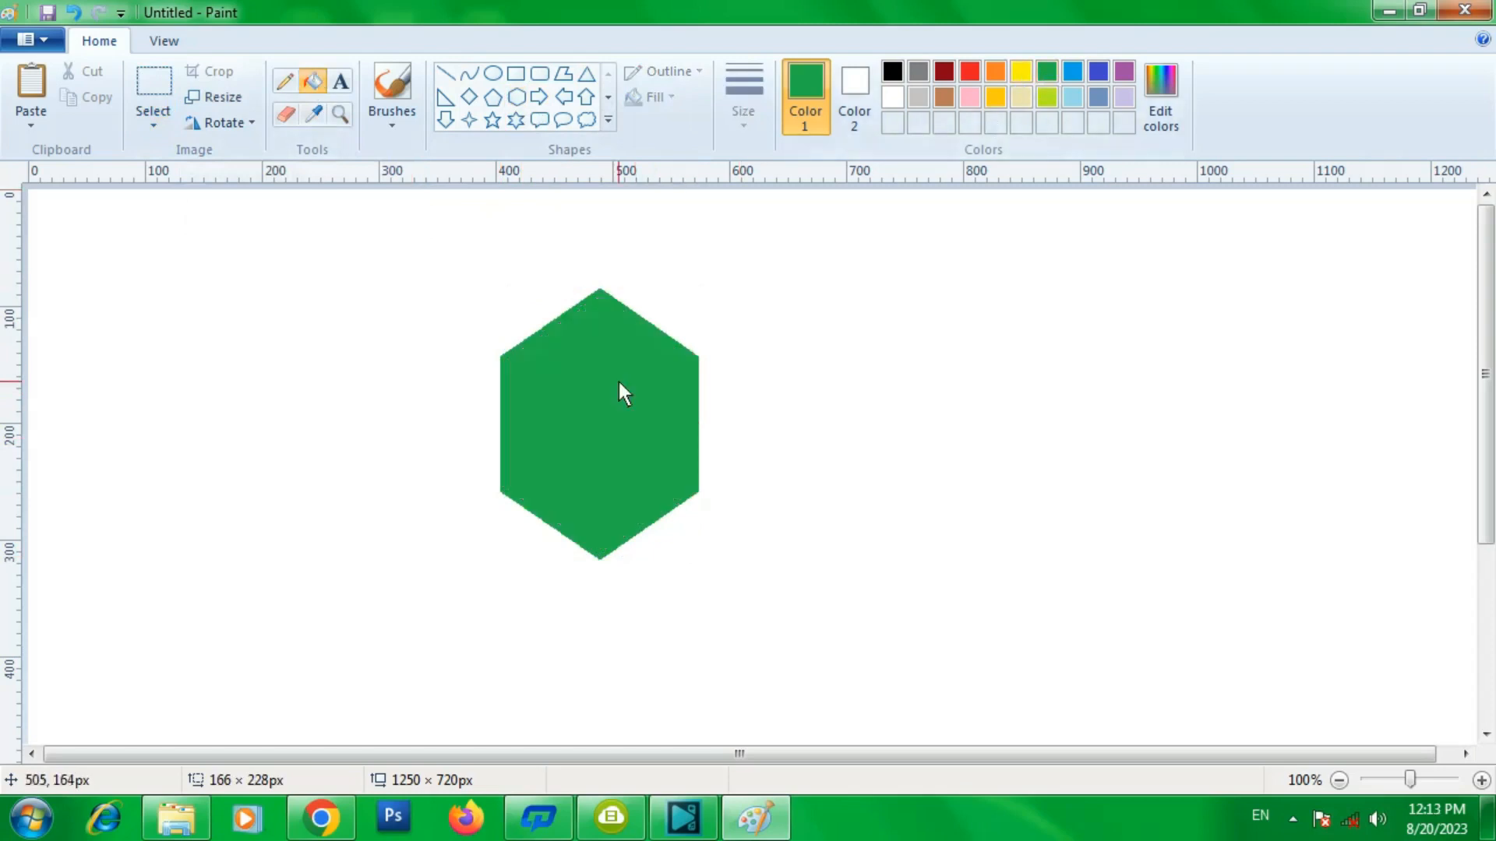
- Refill the whole hexagon with red
left_click(973, 73)
left_click(610, 362)
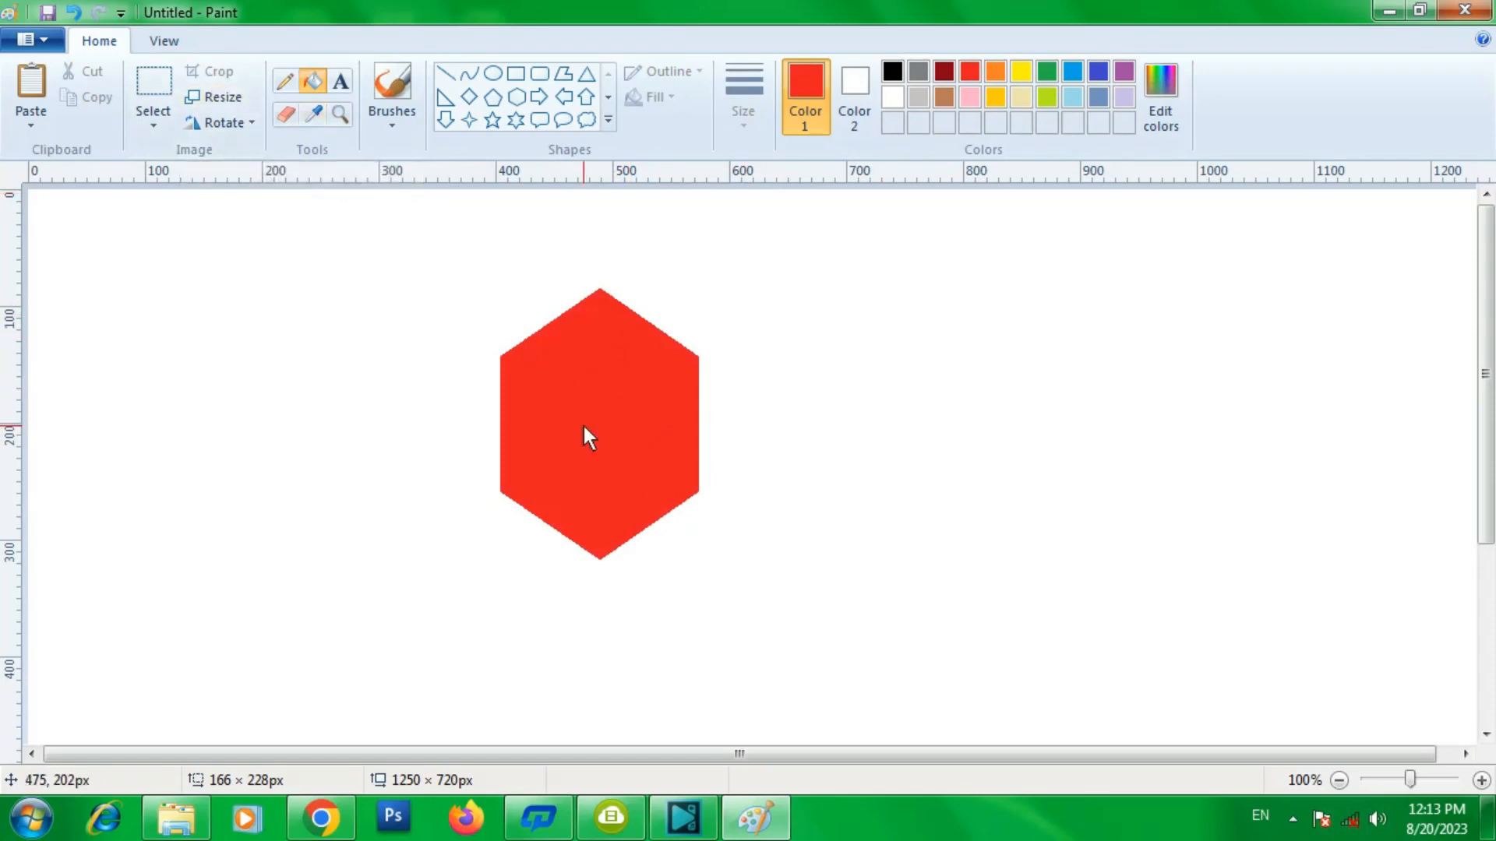
- Crop the picture to a rectangular selection over the hexagon's lower half and undo the crop
left_click(149, 126)
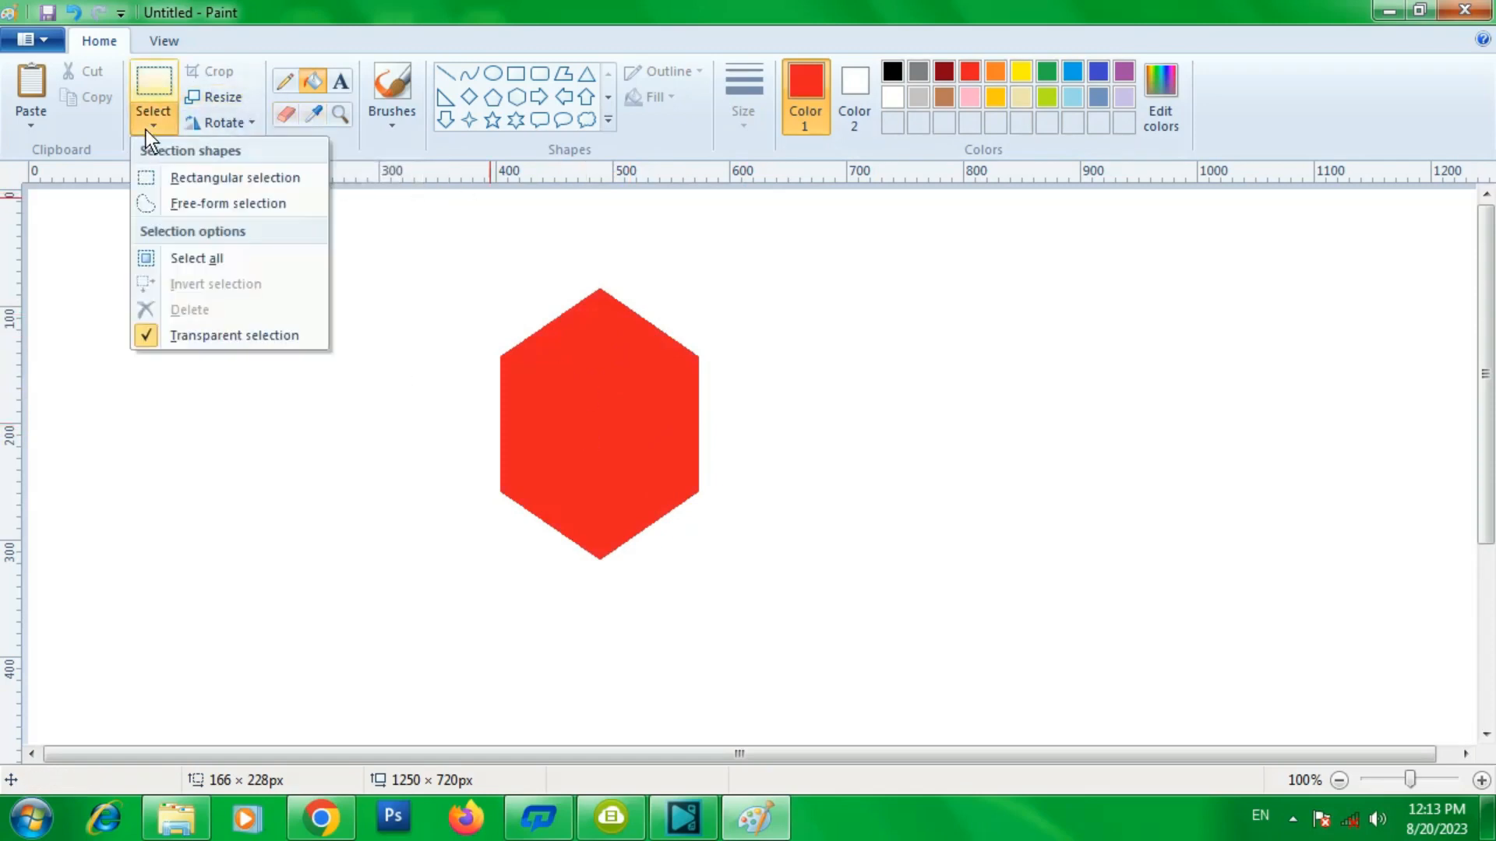
left_click(190, 185)
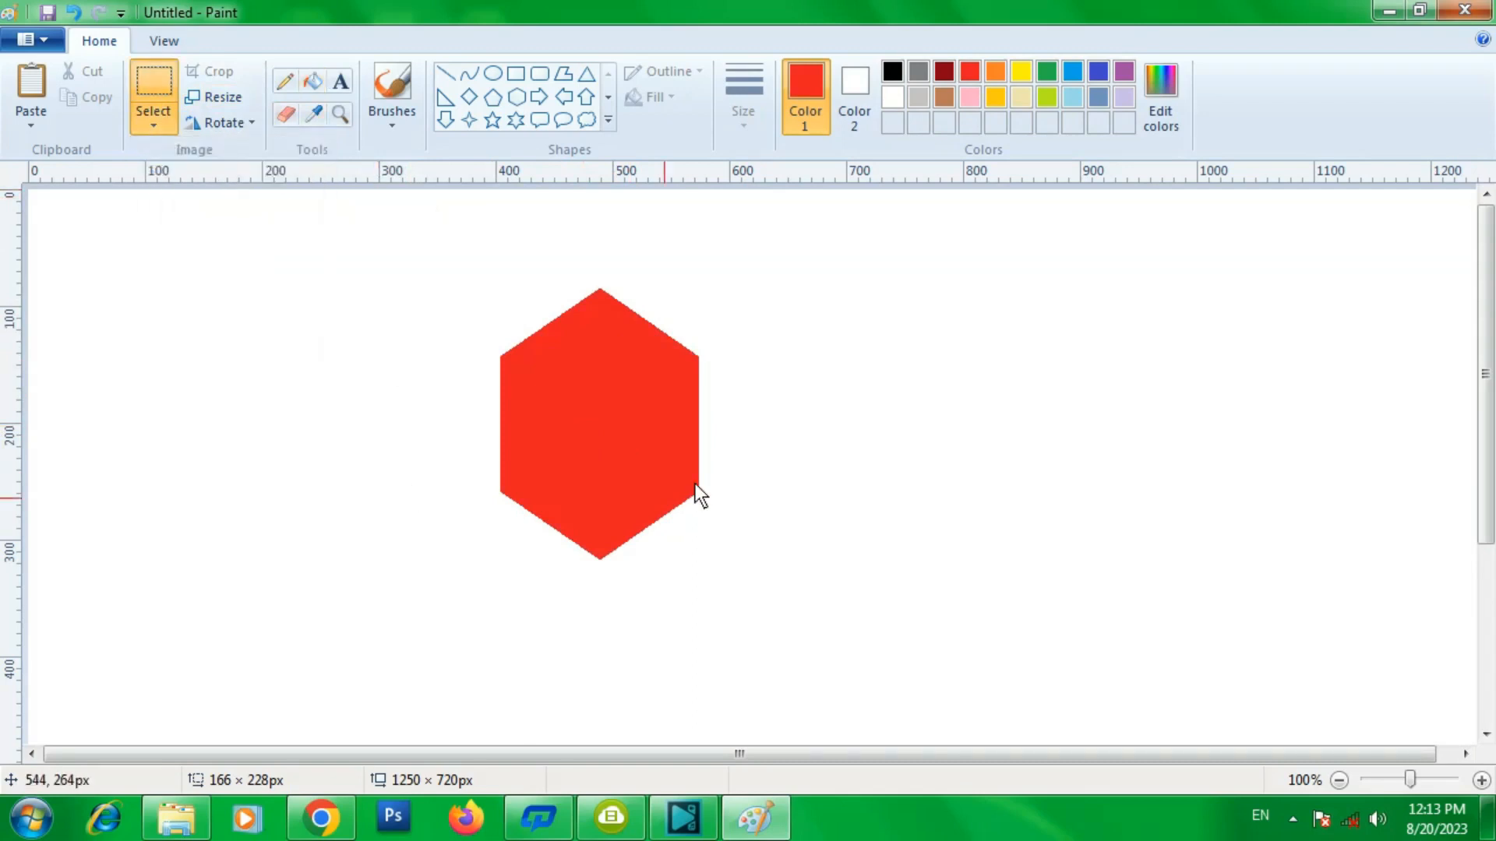
left_click_drag(455, 390, 763, 607)
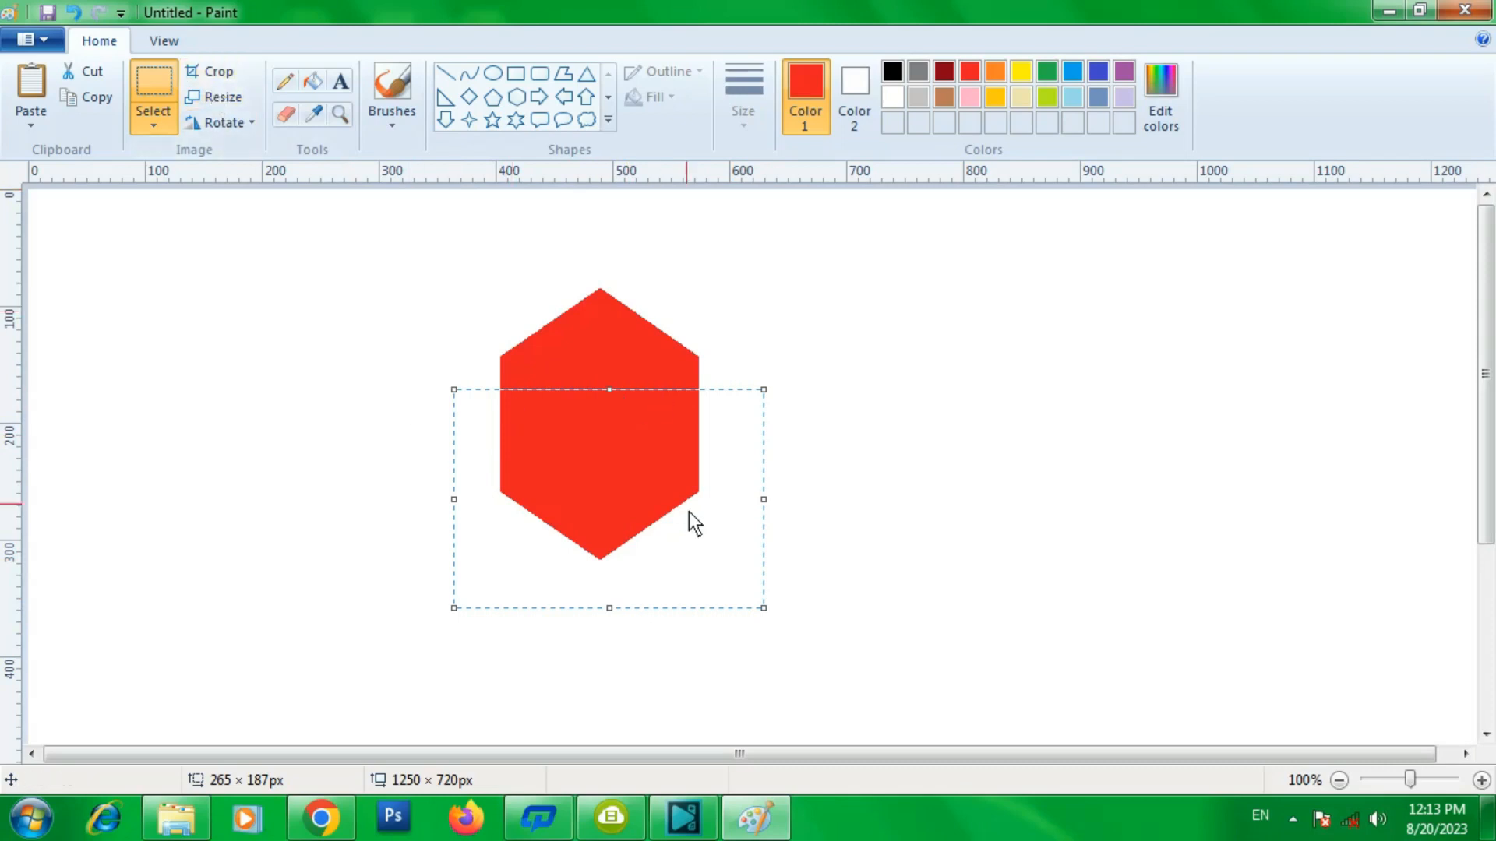
left_click(213, 76)
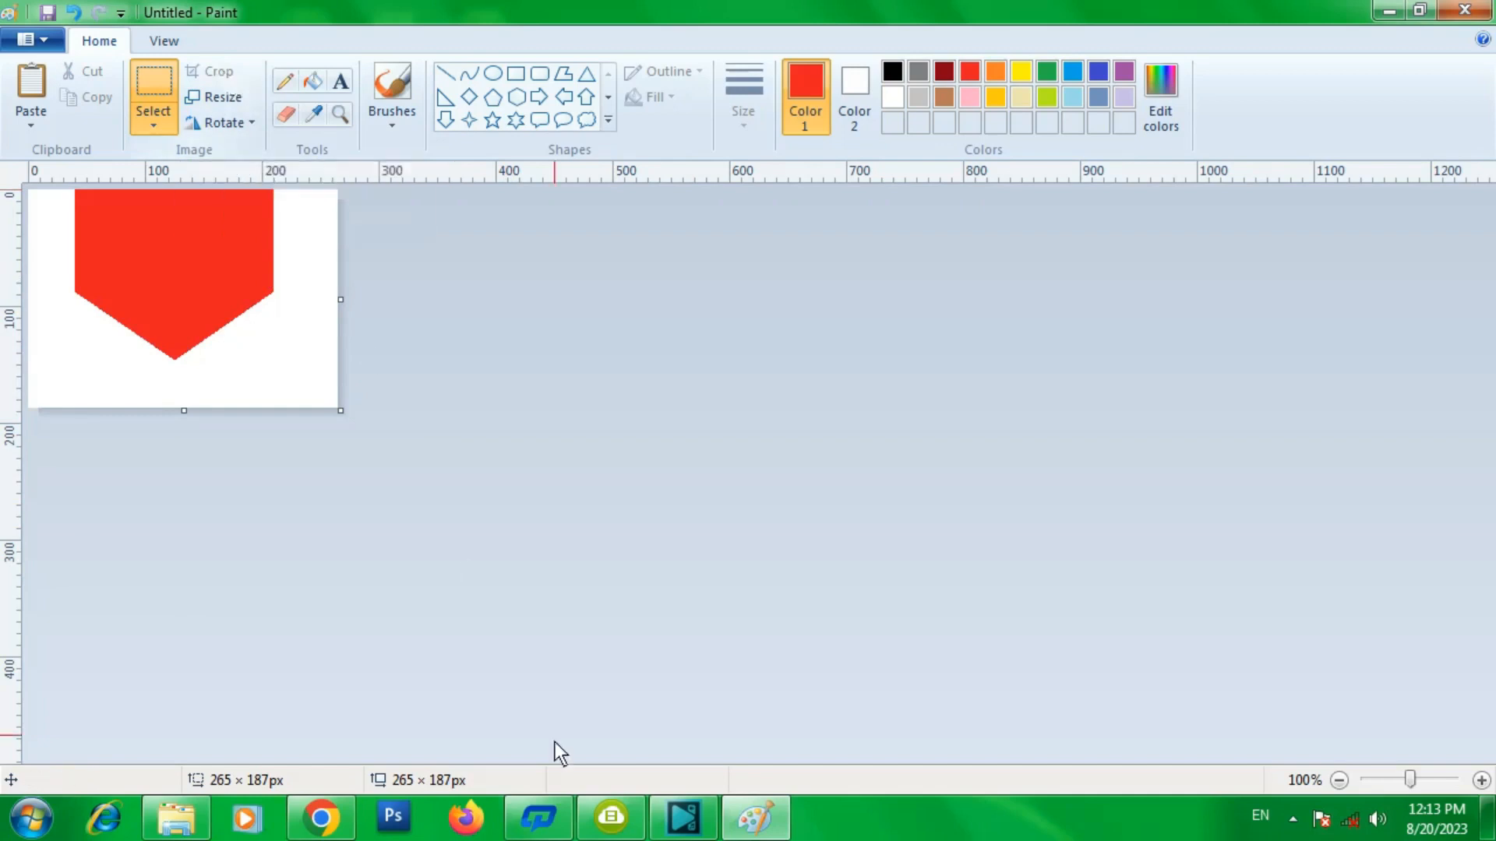
key("ctrl+z")
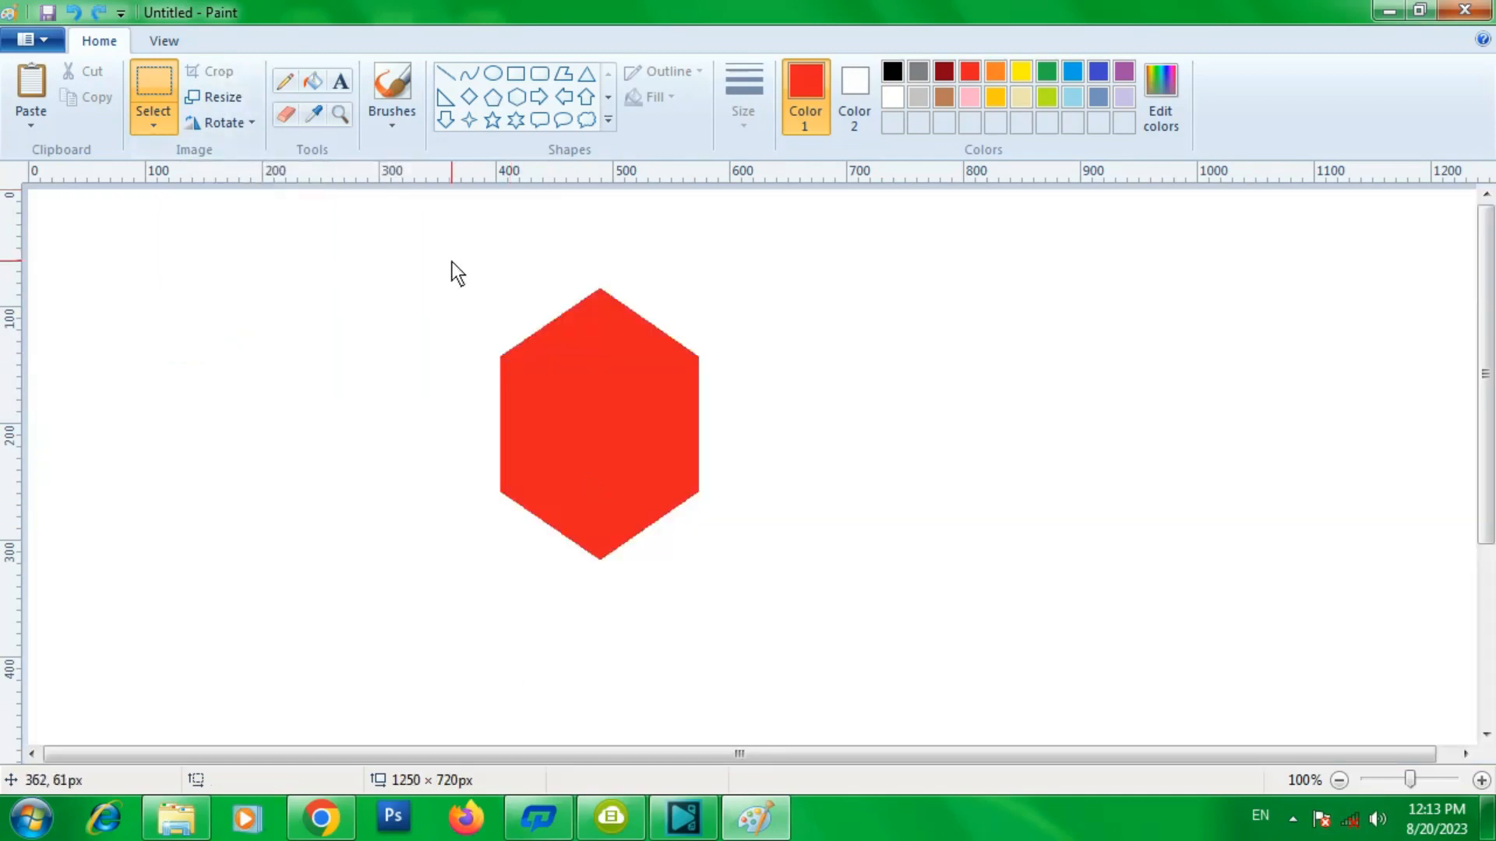
- Clear the canvas and paste in the Illustrator Tutorials Archives image from the Desktop
key("ctrl+a")
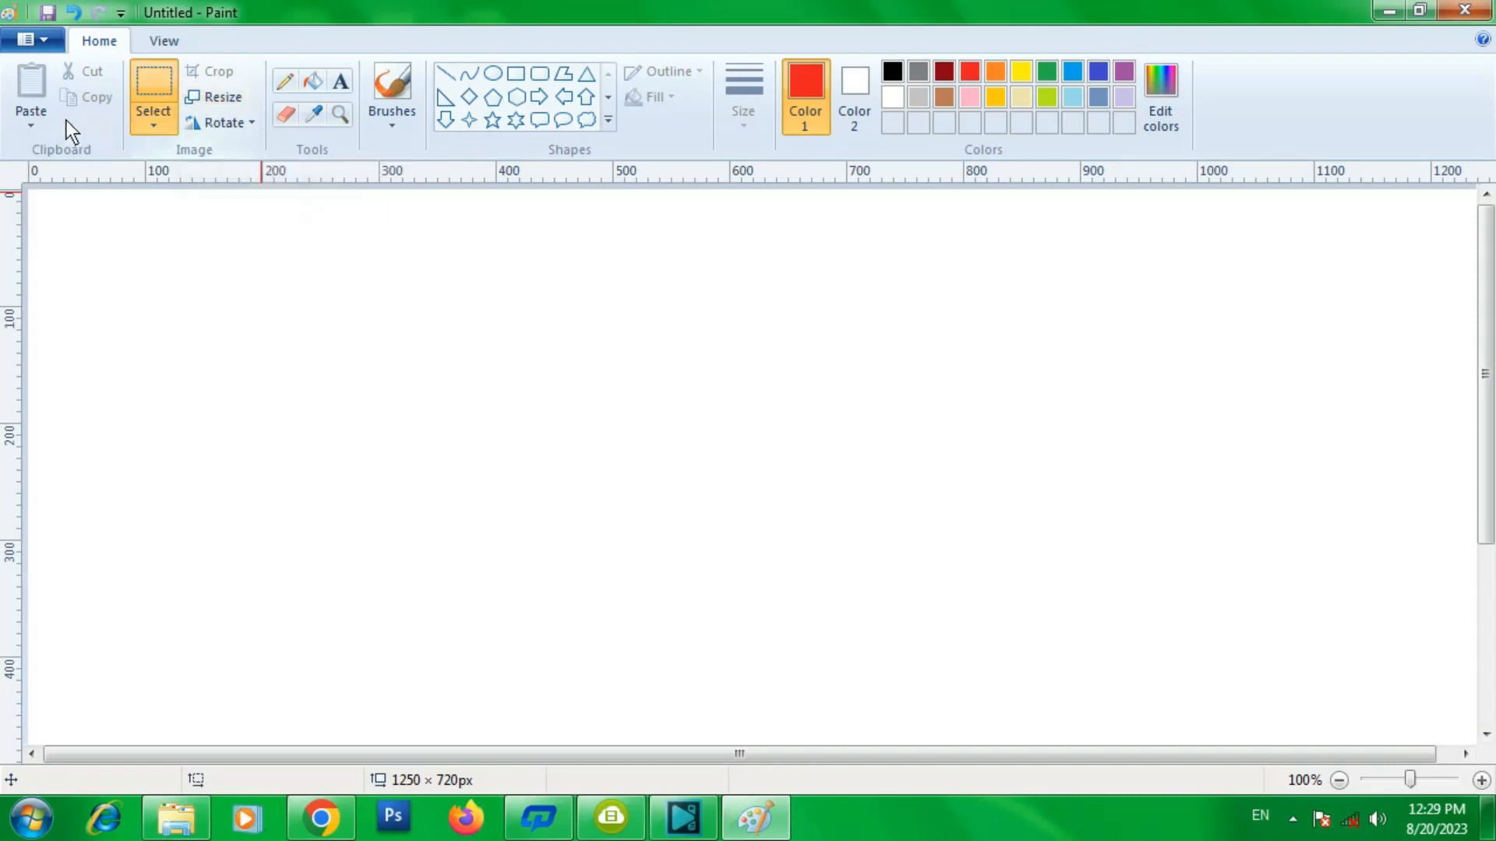
left_click(31, 119)
left_click(62, 178)
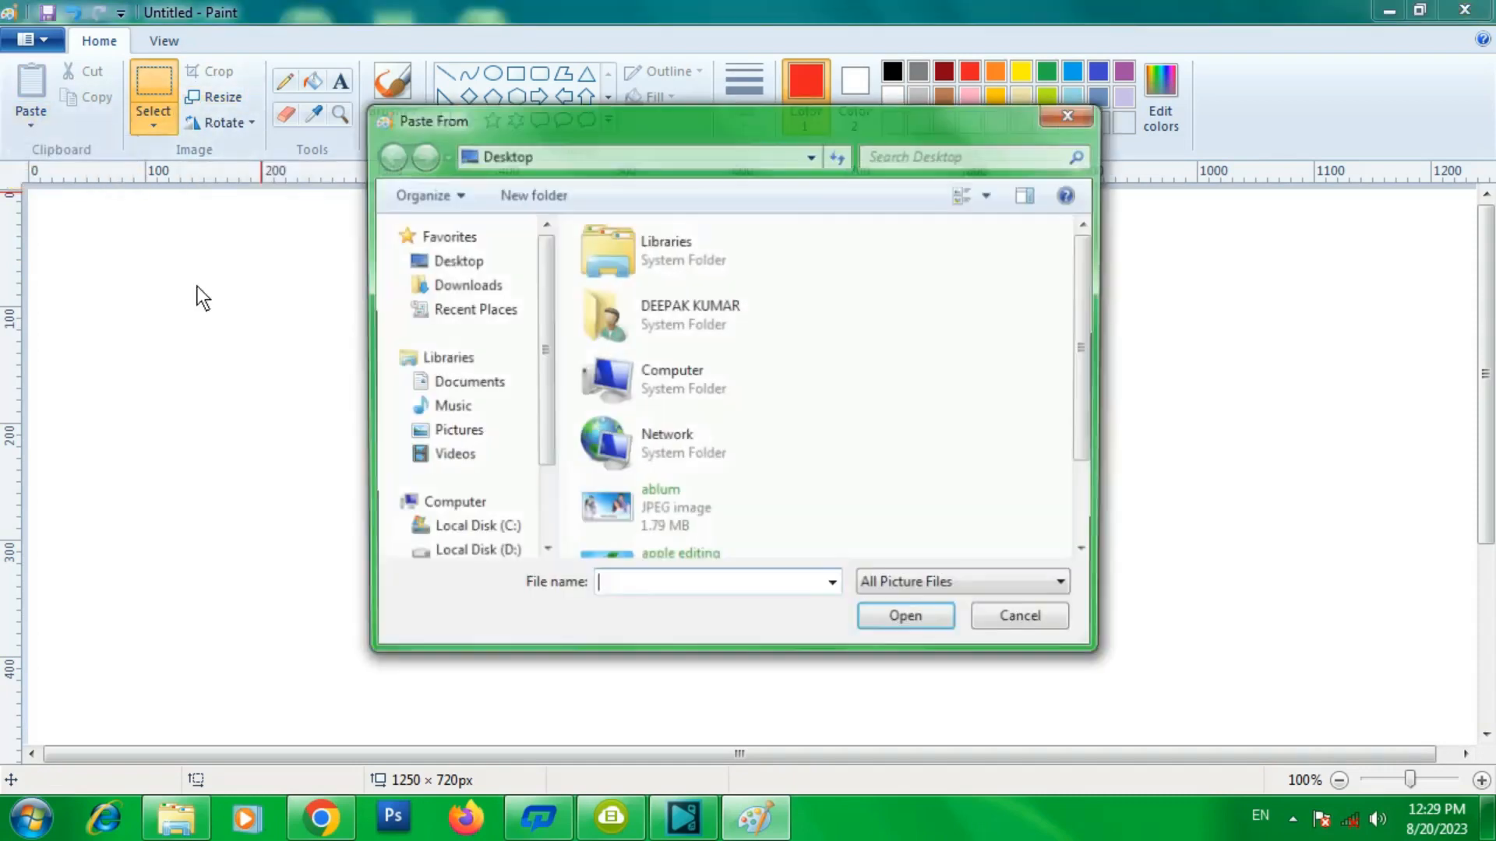
left_click(700, 382)
scroll(698, 436, "down", 2)
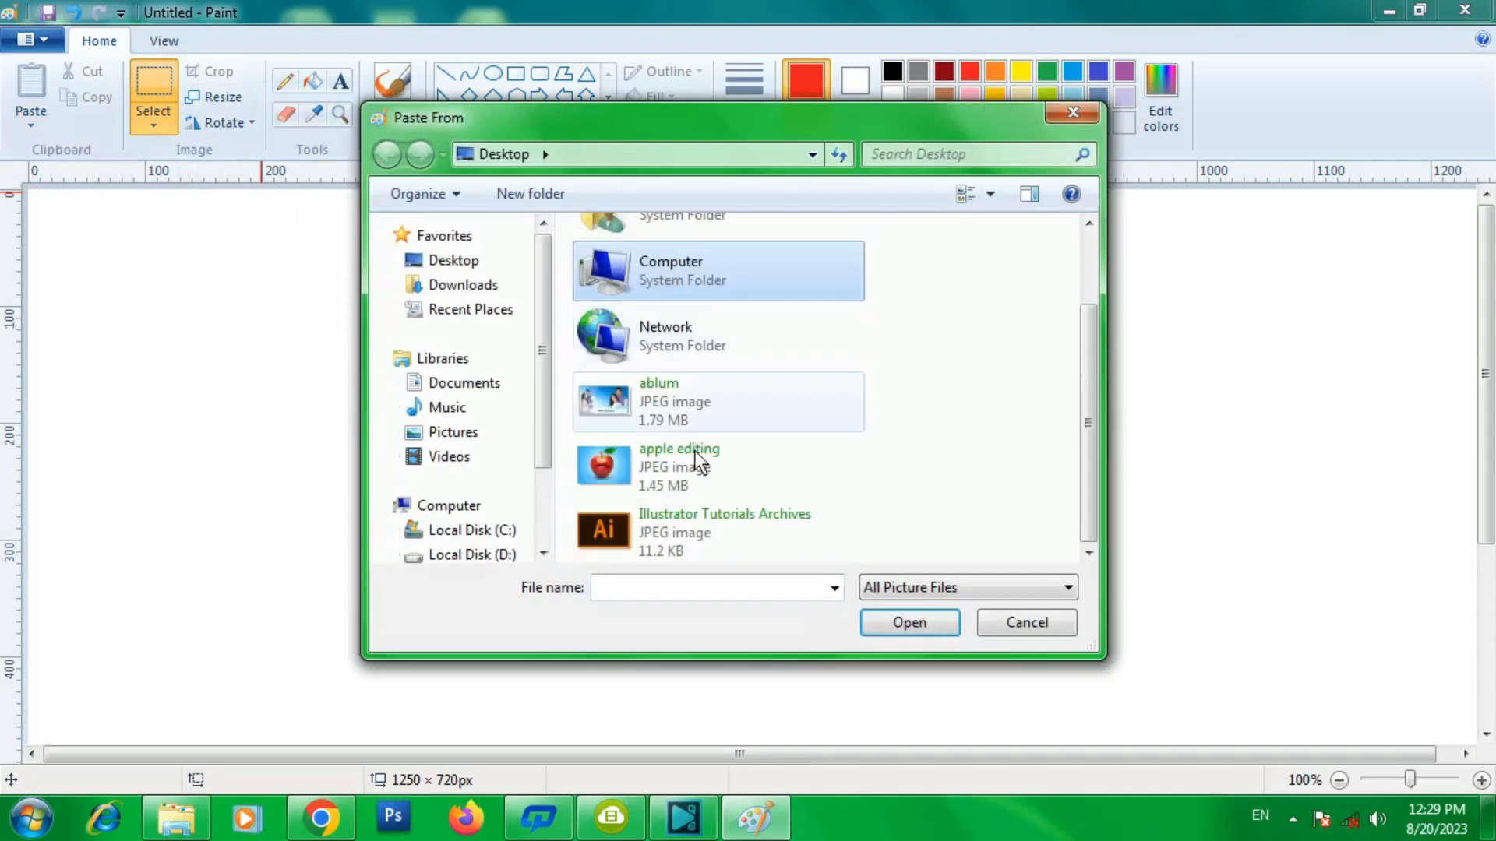
double_click(635, 529)
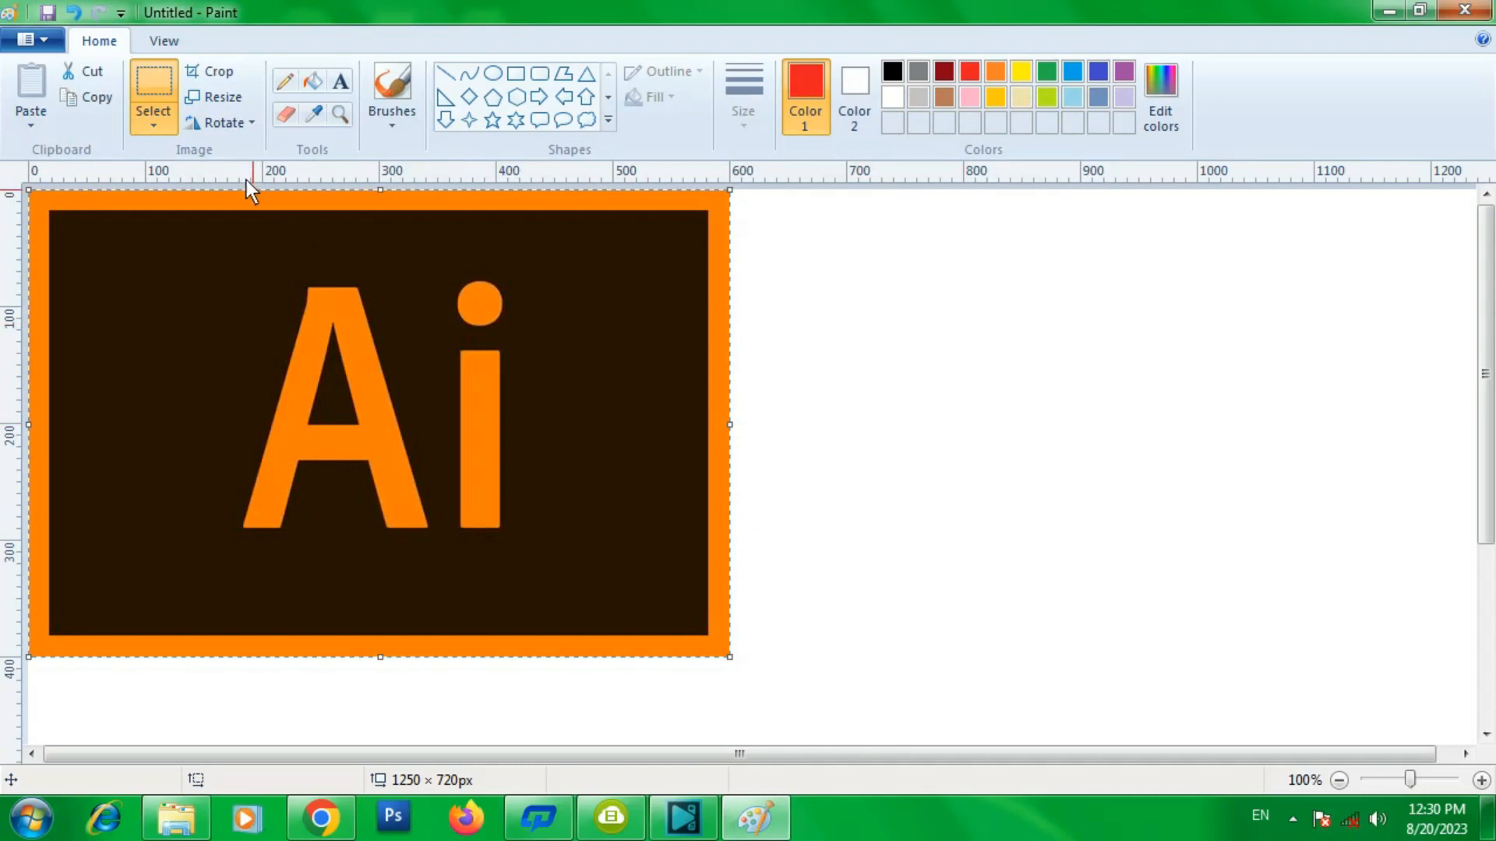
- Resize the pasted image to 50% horizontally and 80% vertically with Maintain aspect ratio turned off
left_click(223, 100)
left_click_drag(232, 101, 1069, 262)
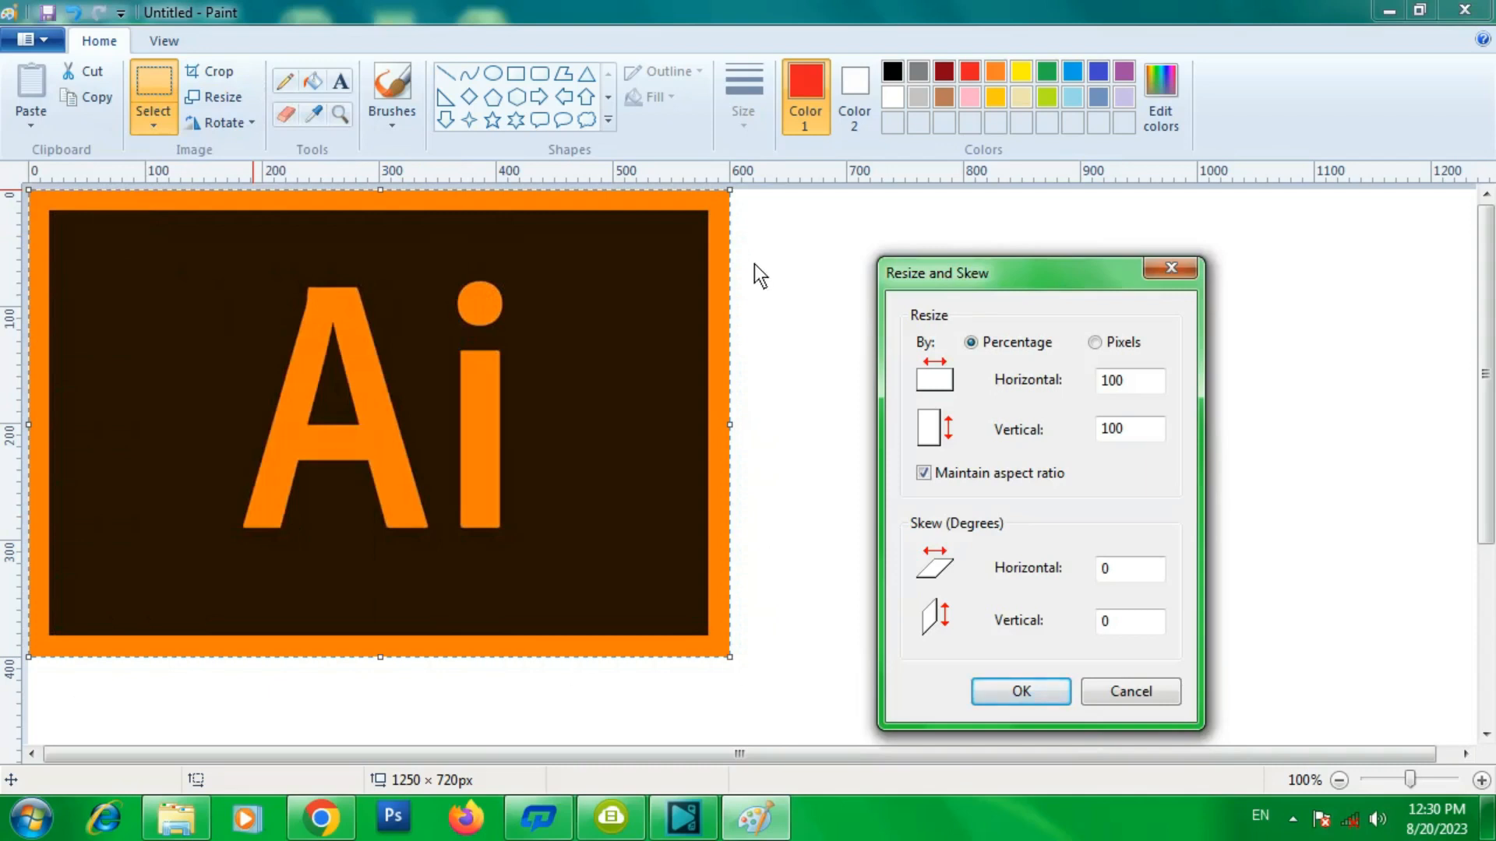
left_click_drag(1098, 285, 1045, 260)
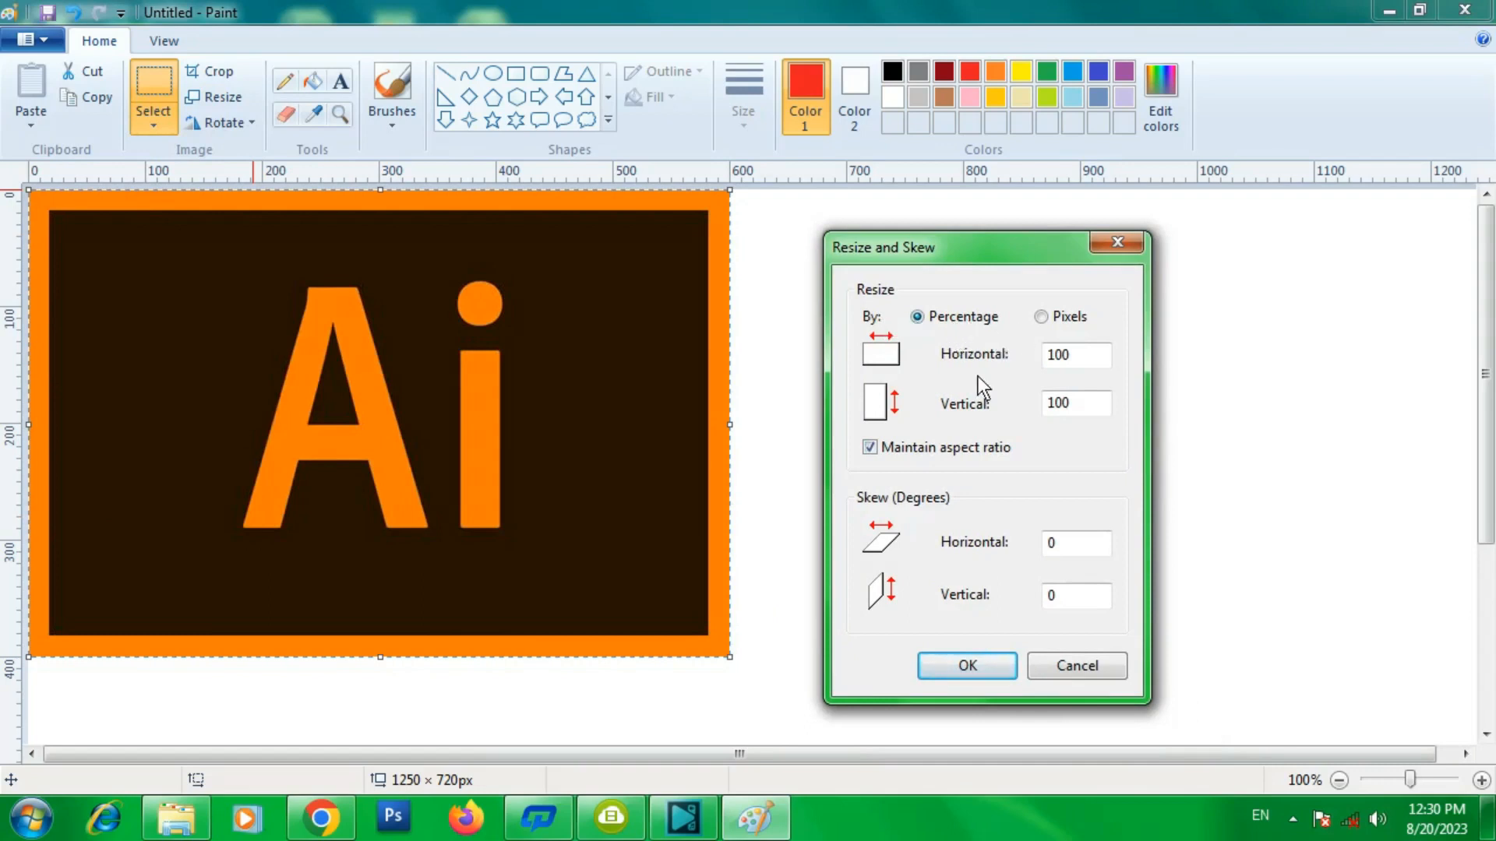
left_click(1062, 316)
left_click(951, 315)
left_click(1059, 317)
left_click(970, 319)
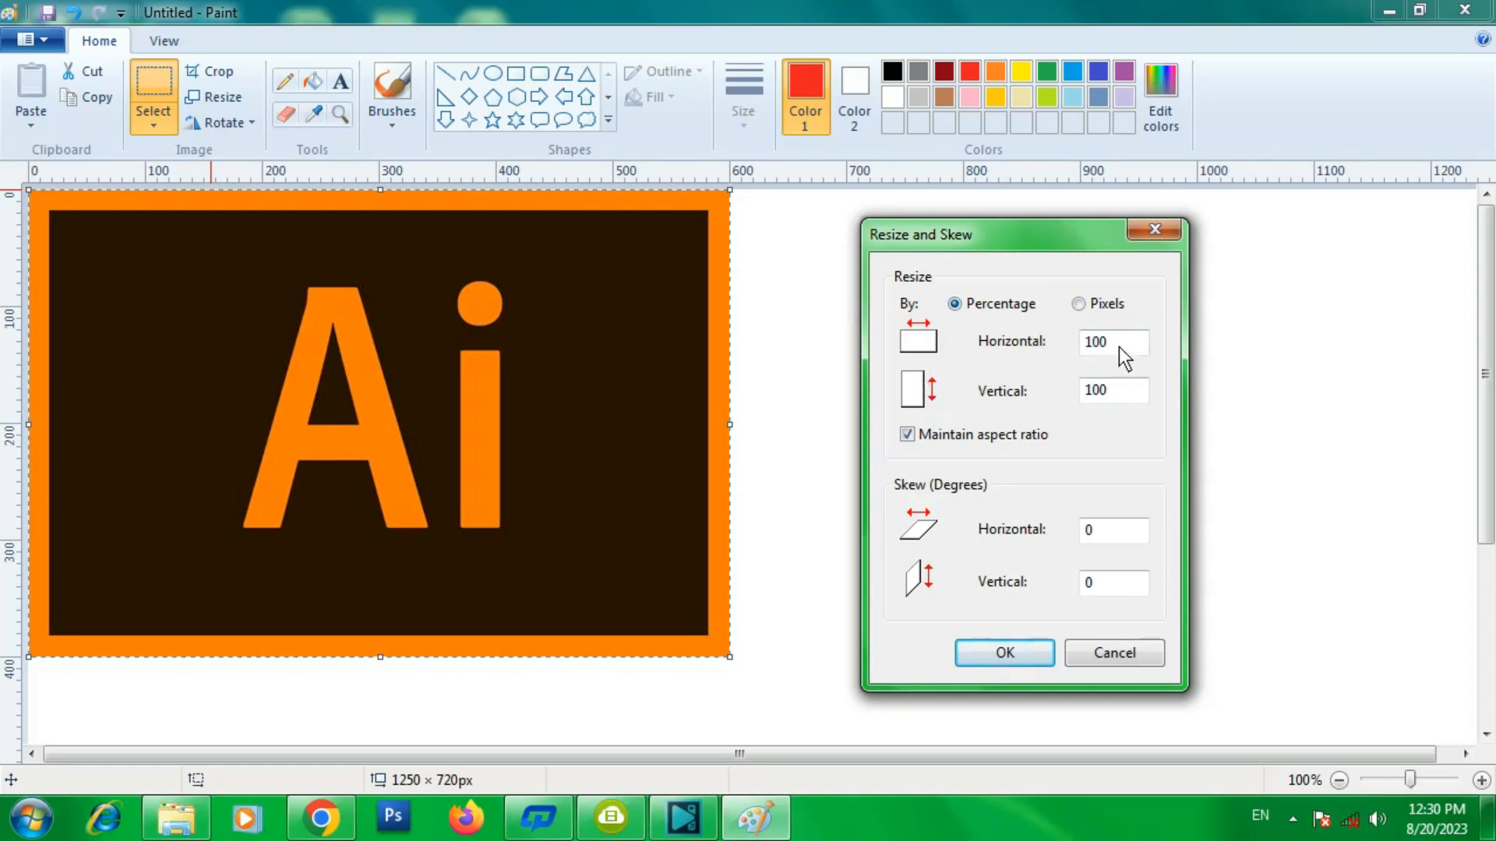
type("50")
left_click(910, 436)
left_click_drag(1142, 348, 1038, 349)
type("50")
left_click(1114, 396)
left_click_drag(1114, 396, 1015, 401)
type("80")
left_click(985, 647)
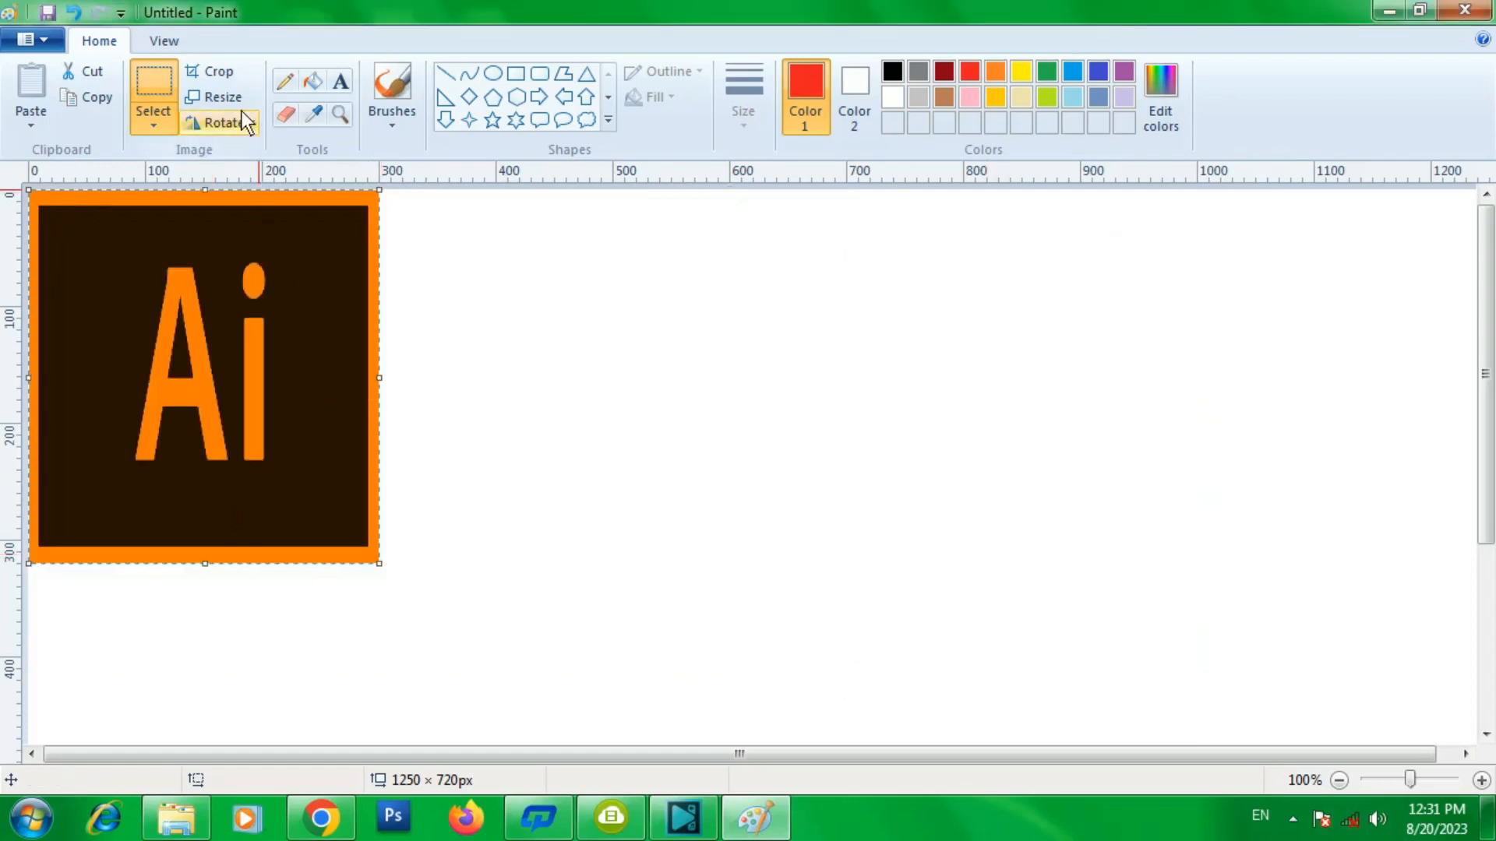
- Scale the image to 50% and skew it 25 degrees horizontally and 30 degrees vertically
left_click(218, 98)
left_click_drag(268, 125, 796, 203)
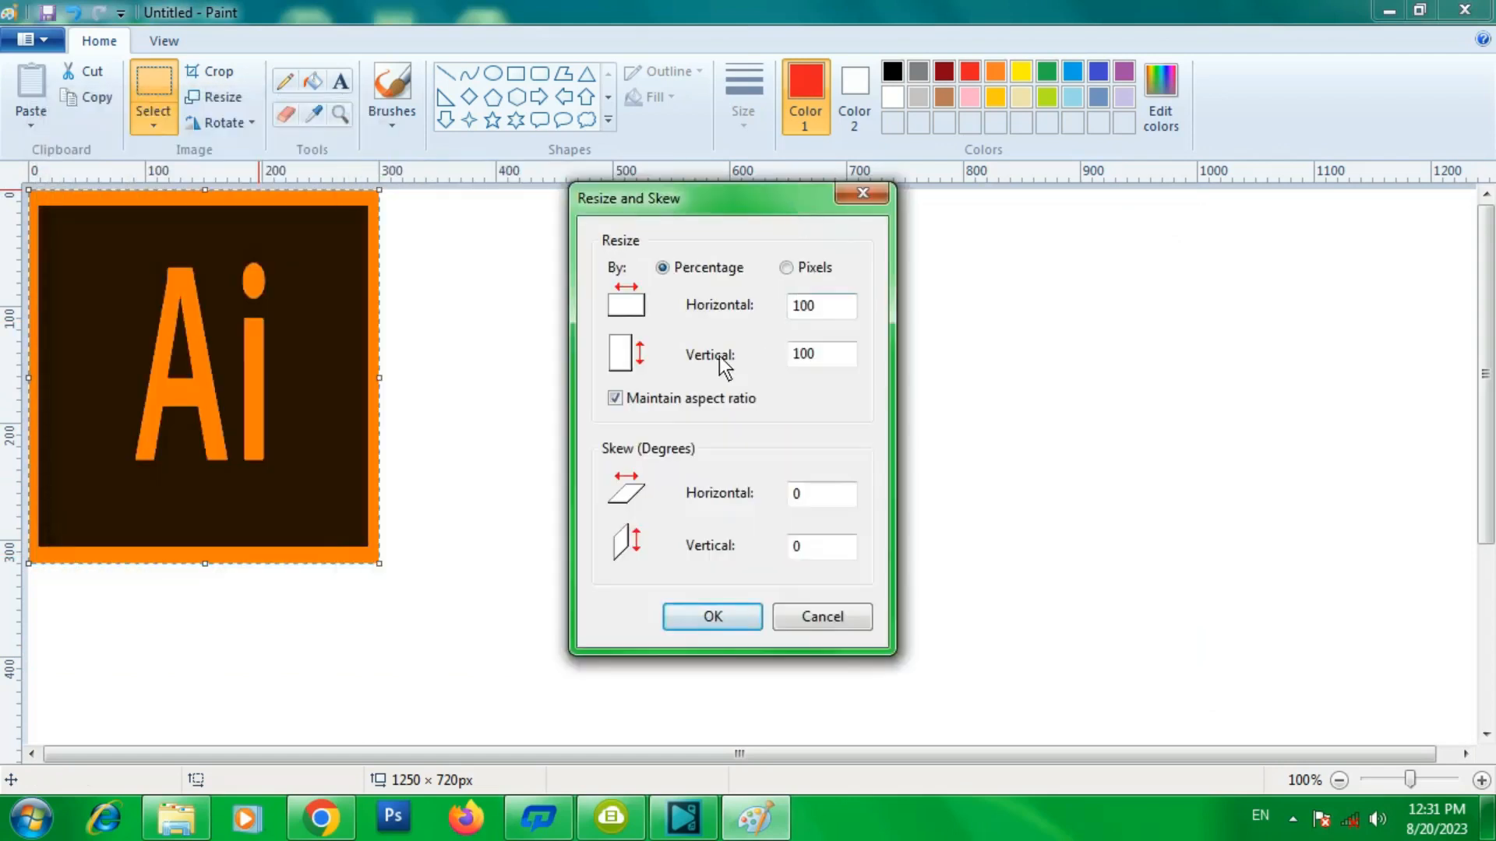
left_click(788, 269)
left_click(661, 267)
type("50")
double_click(840, 503)
type("25")
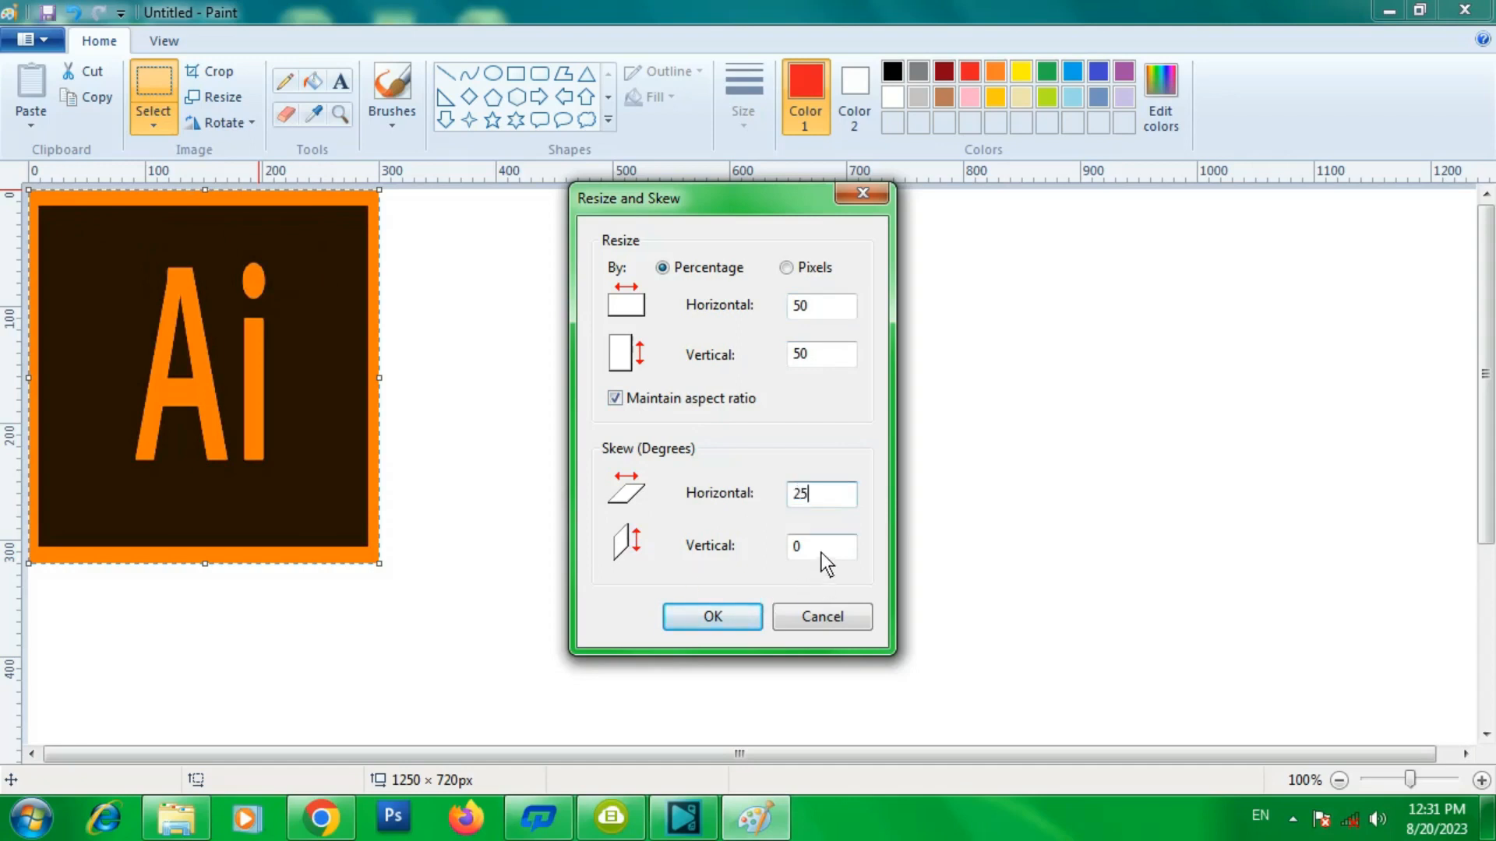
key("Tab")
type("30")
left_click(700, 617)
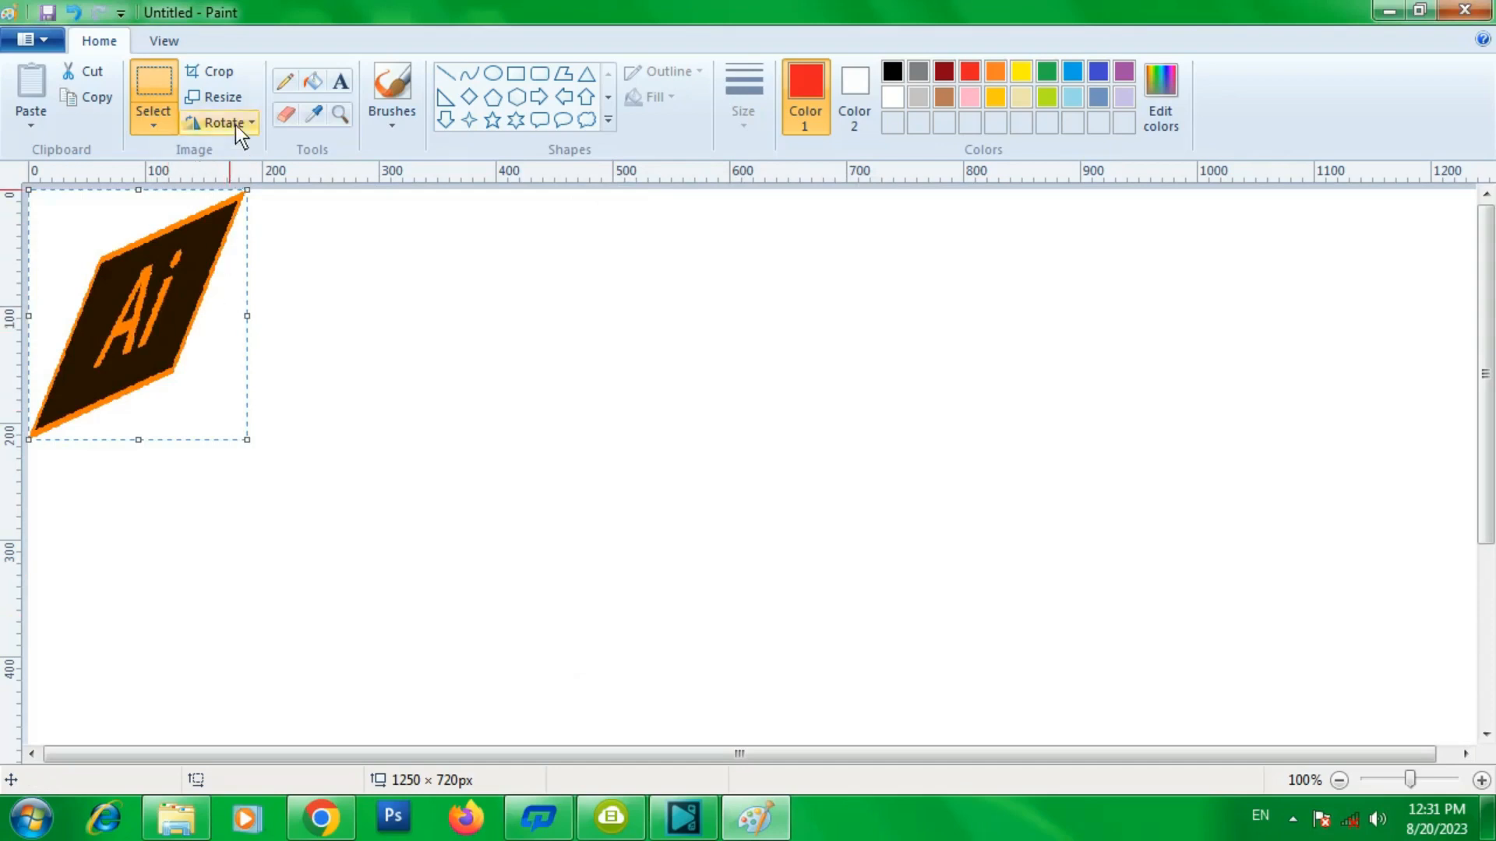
- Paste the Illustrator Tutorials Archives image from the Desktop onto the cleared canvas
left_click(222, 98)
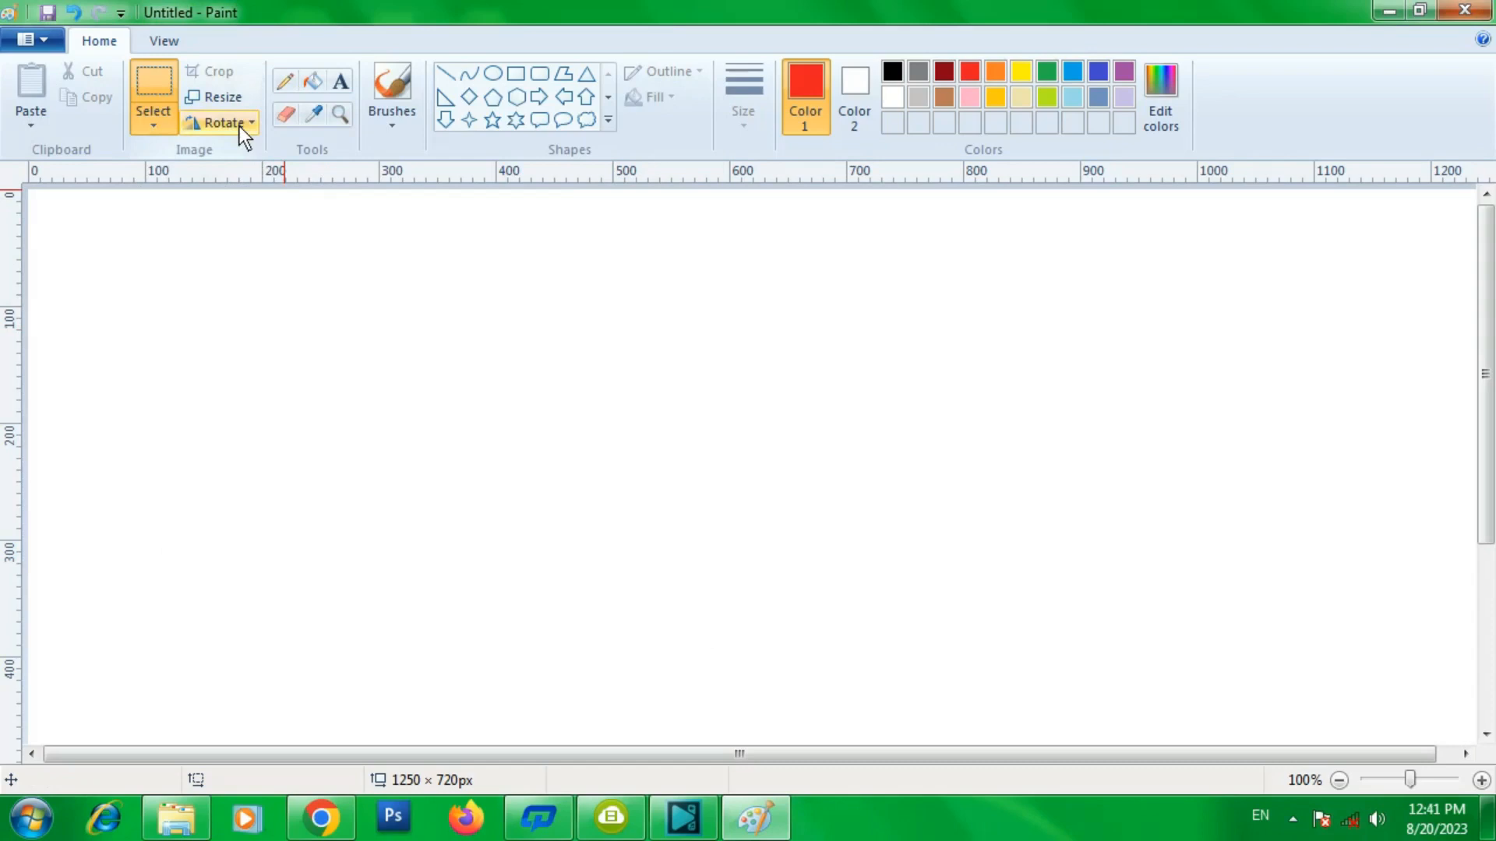
left_click(240, 127)
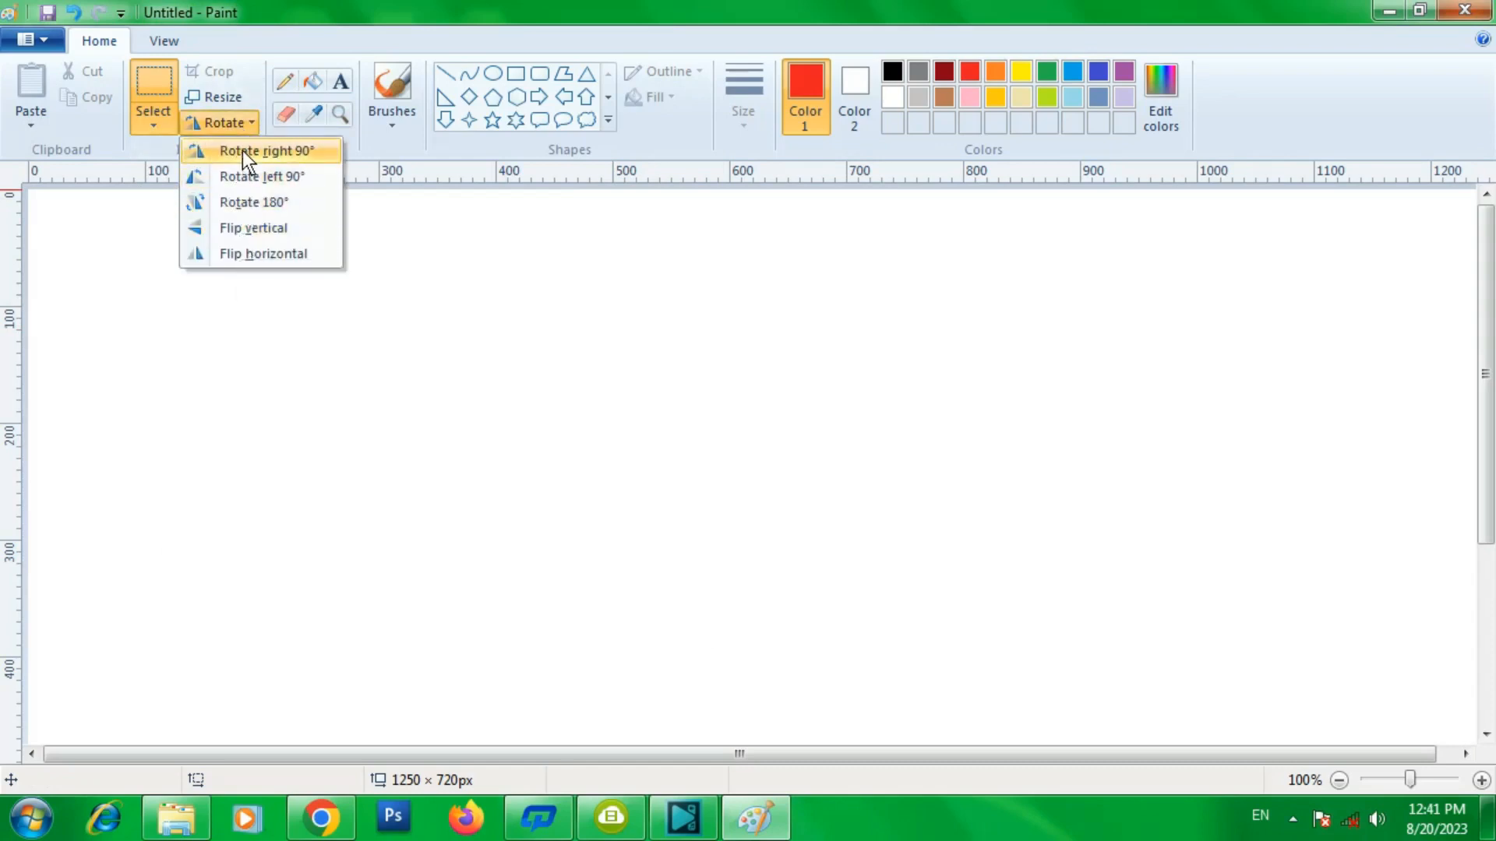
left_click(33, 126)
left_click(73, 172)
scroll(698, 347, "down", 3)
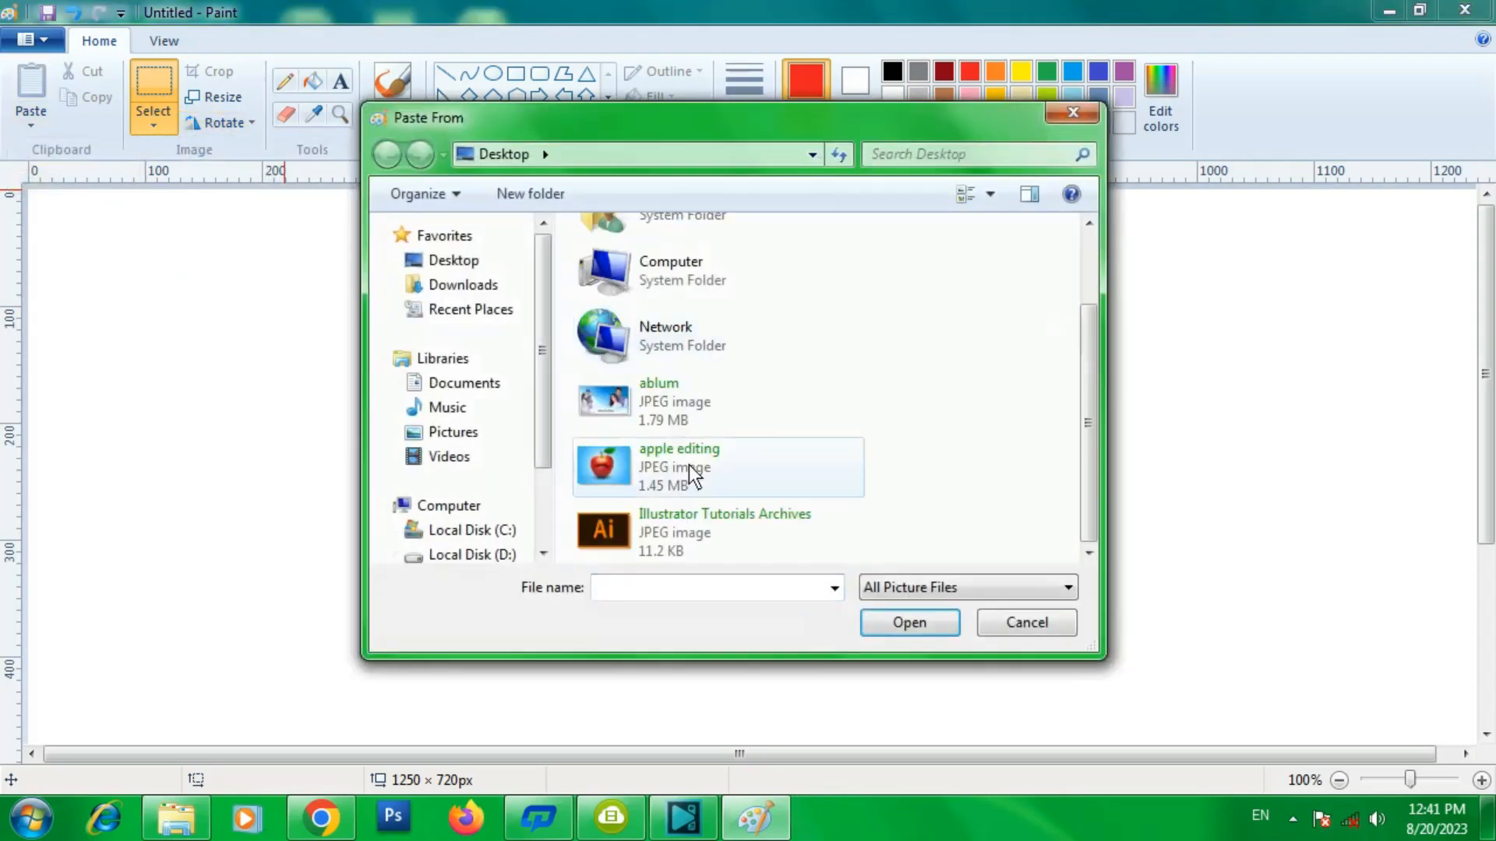
double_click(667, 528)
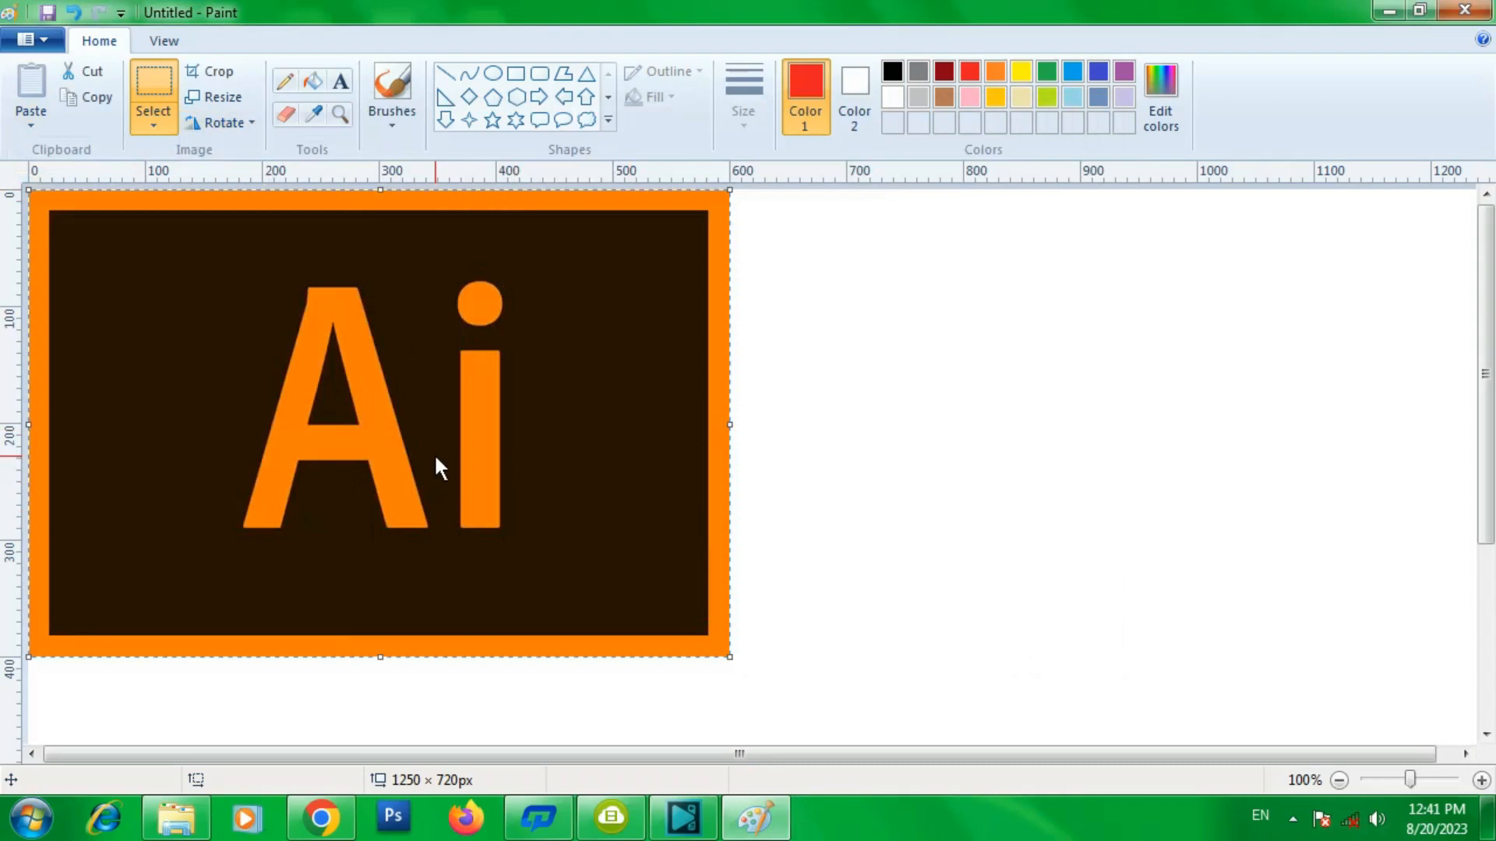
- Rotate the pasted image 90° left and then flip it vertically
left_click(201, 123)
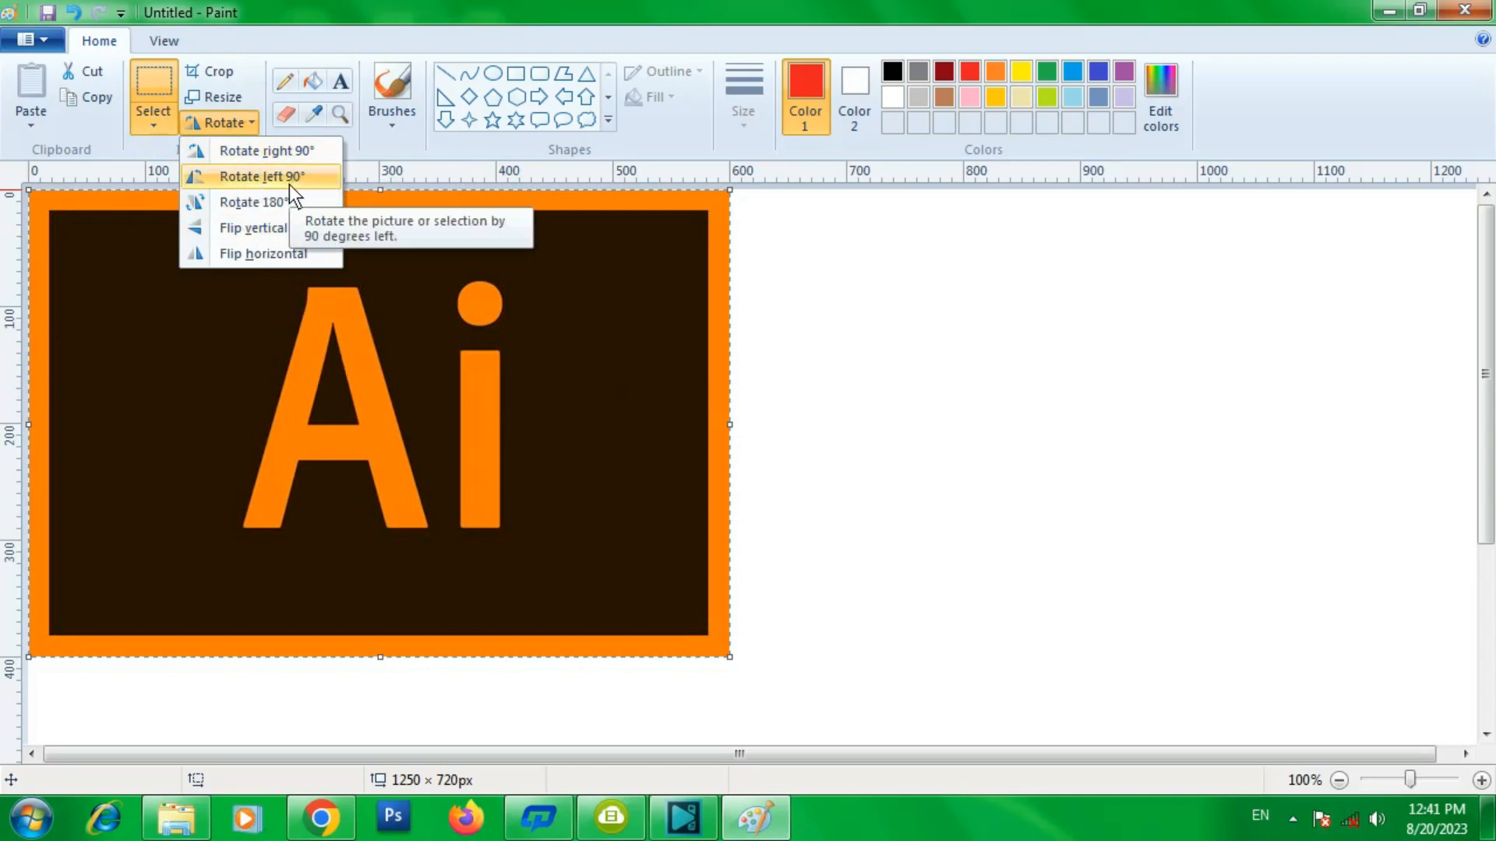
left_click(274, 176)
left_click(217, 124)
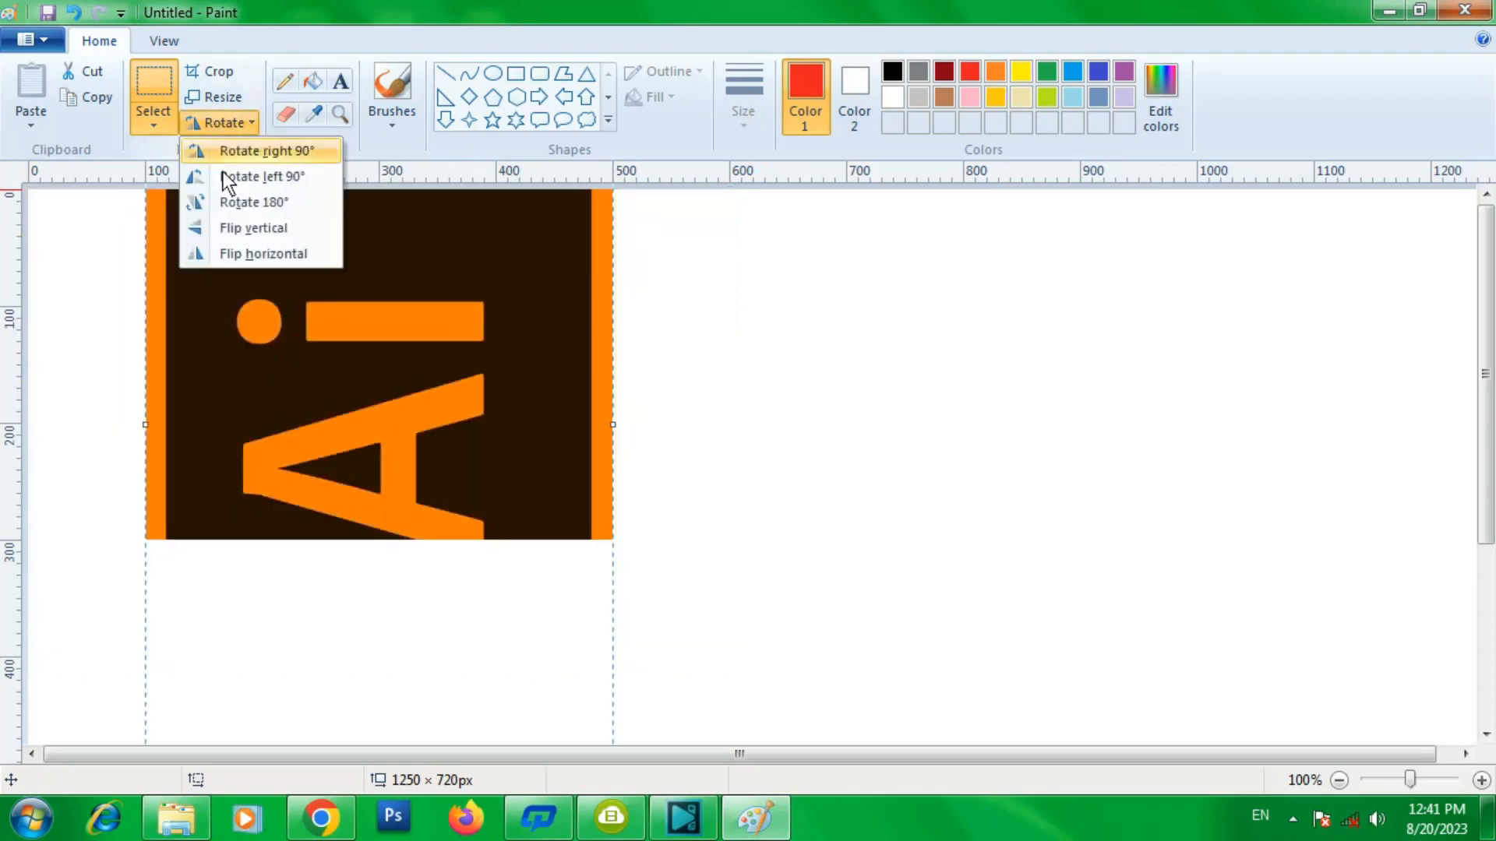
left_click(232, 225)
- Rotate the image 90° left again and flip it horizontally
left_click(228, 124)
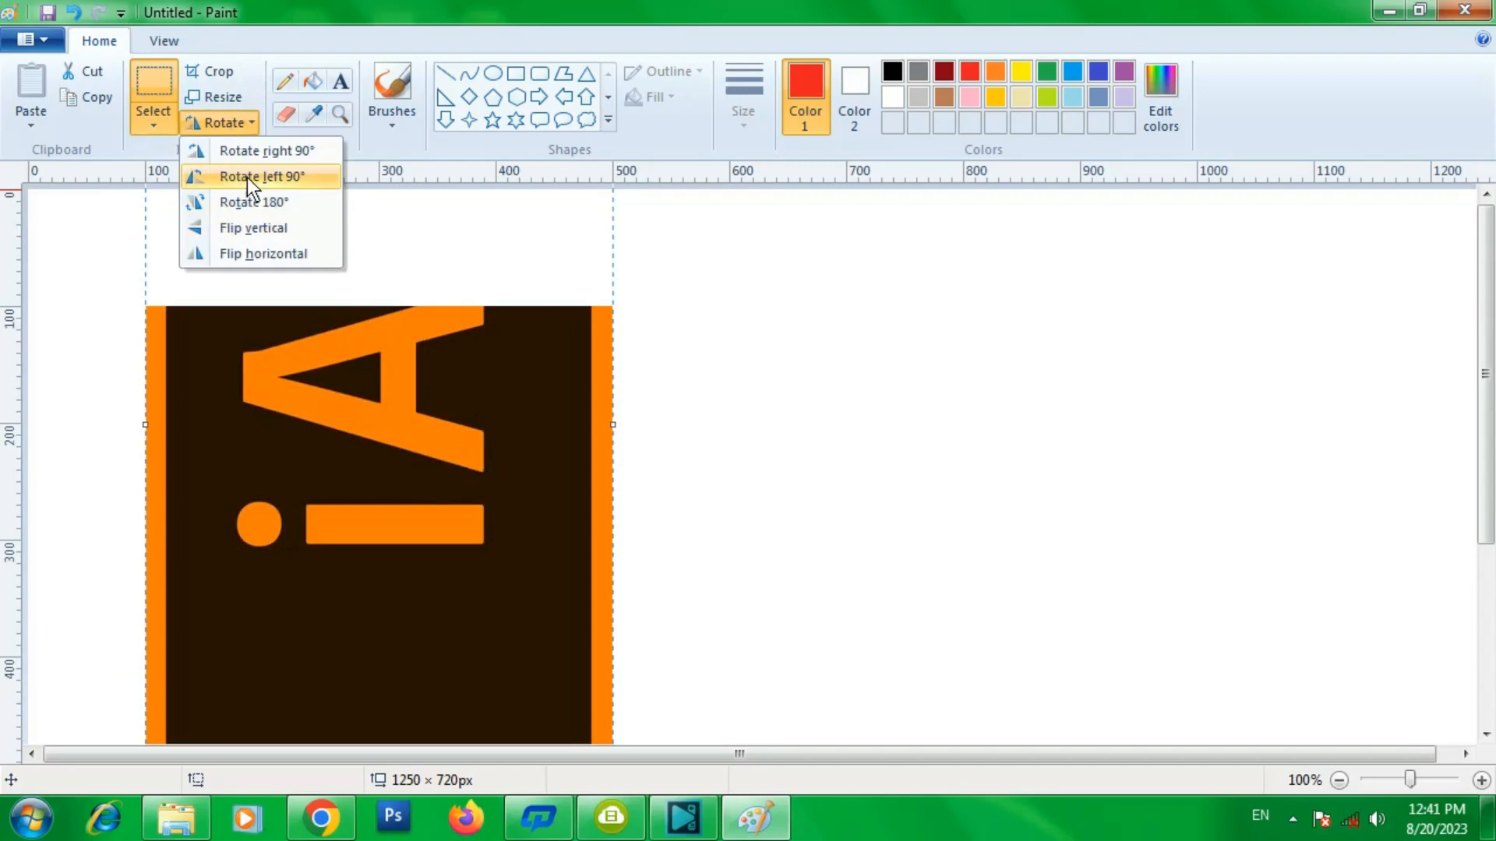
left_click(246, 176)
left_click(231, 121)
left_click(243, 253)
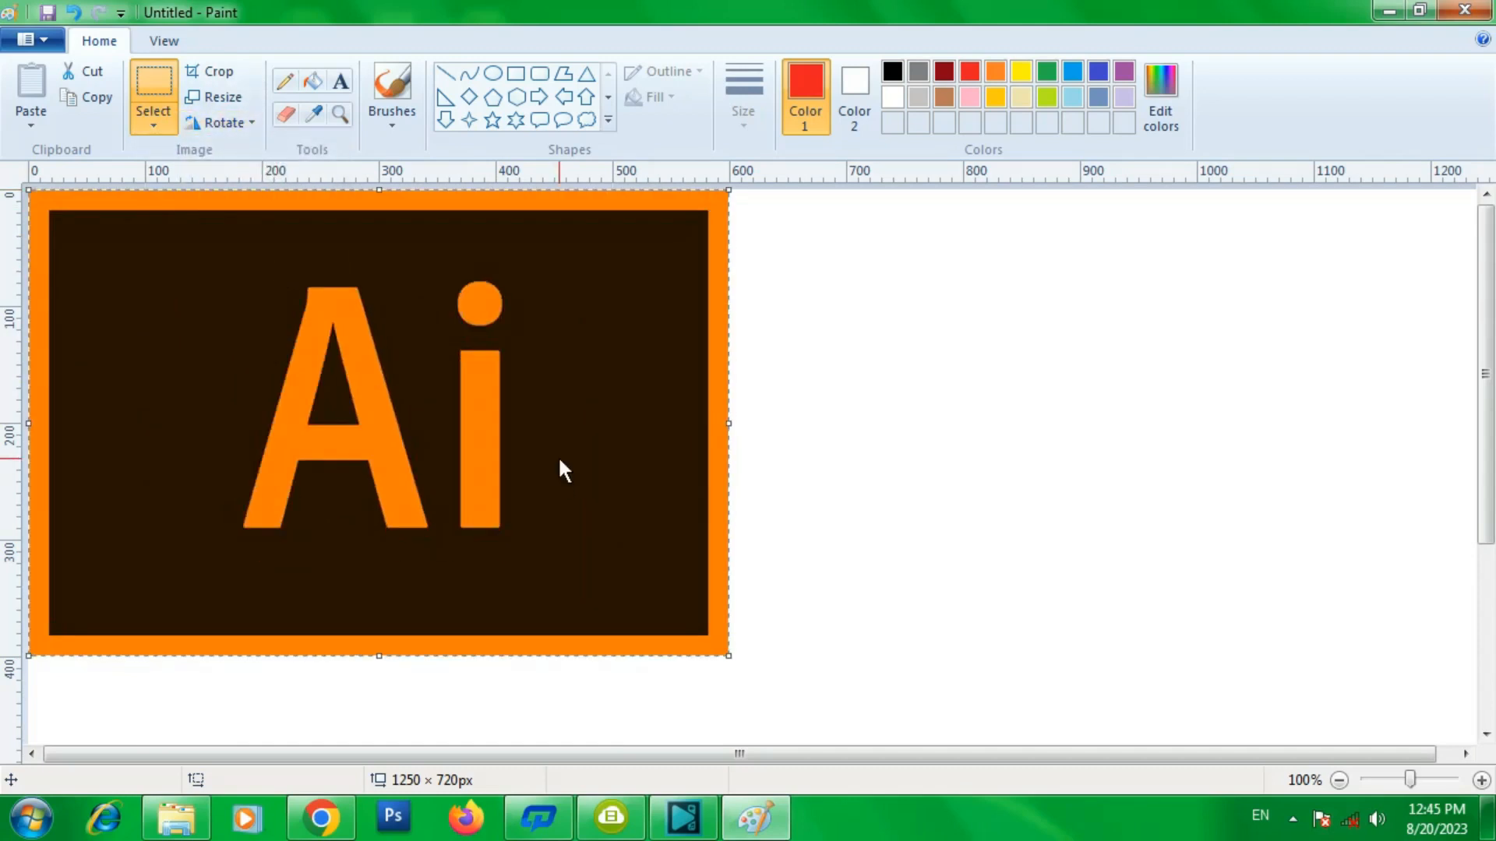
- Delete the image and sketch a freehand red outline with the Pencil
key("Delete")
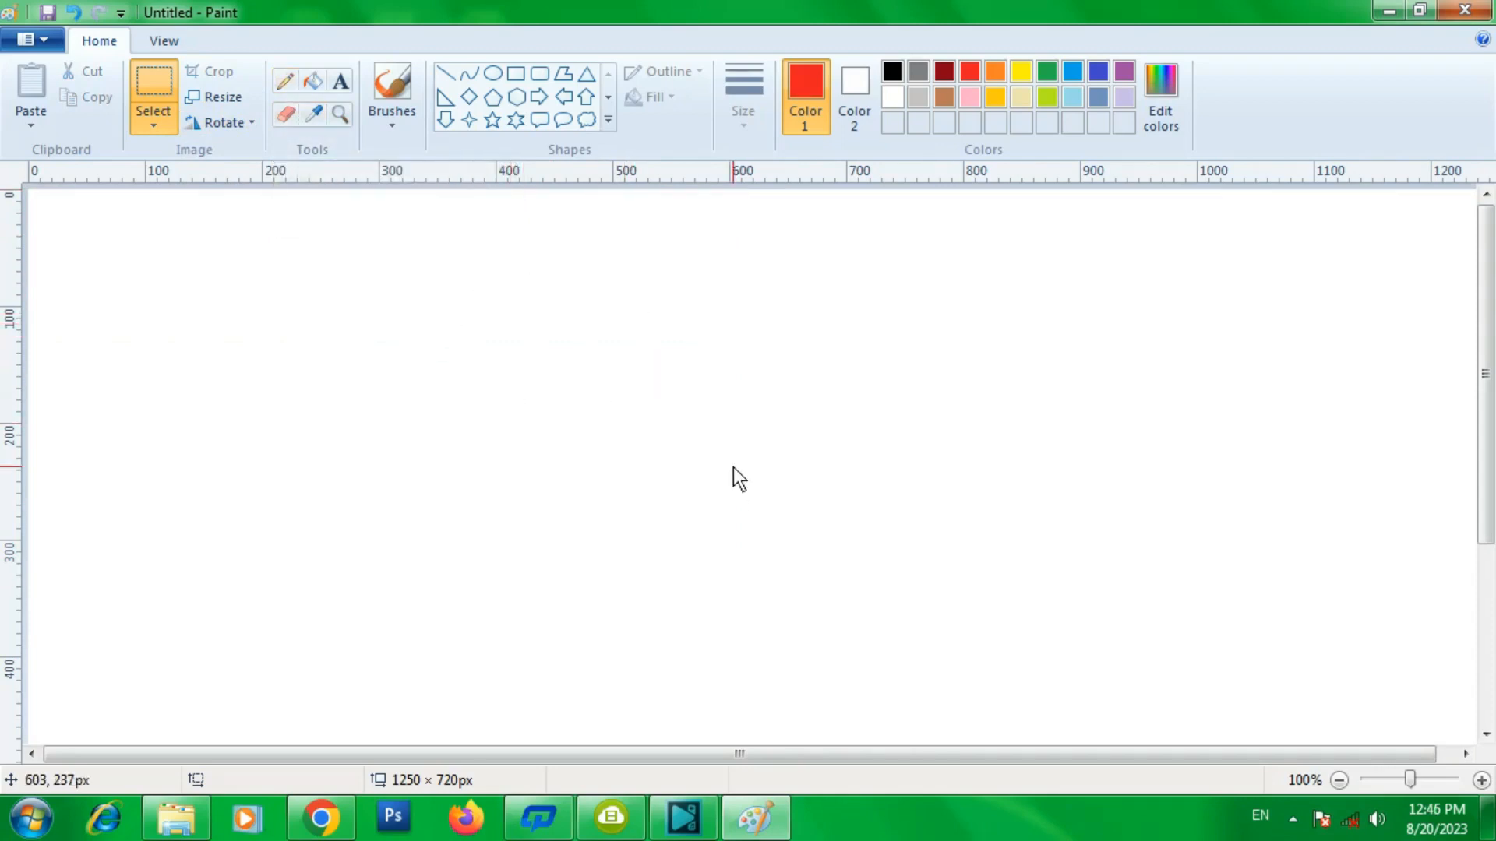
left_click(284, 81)
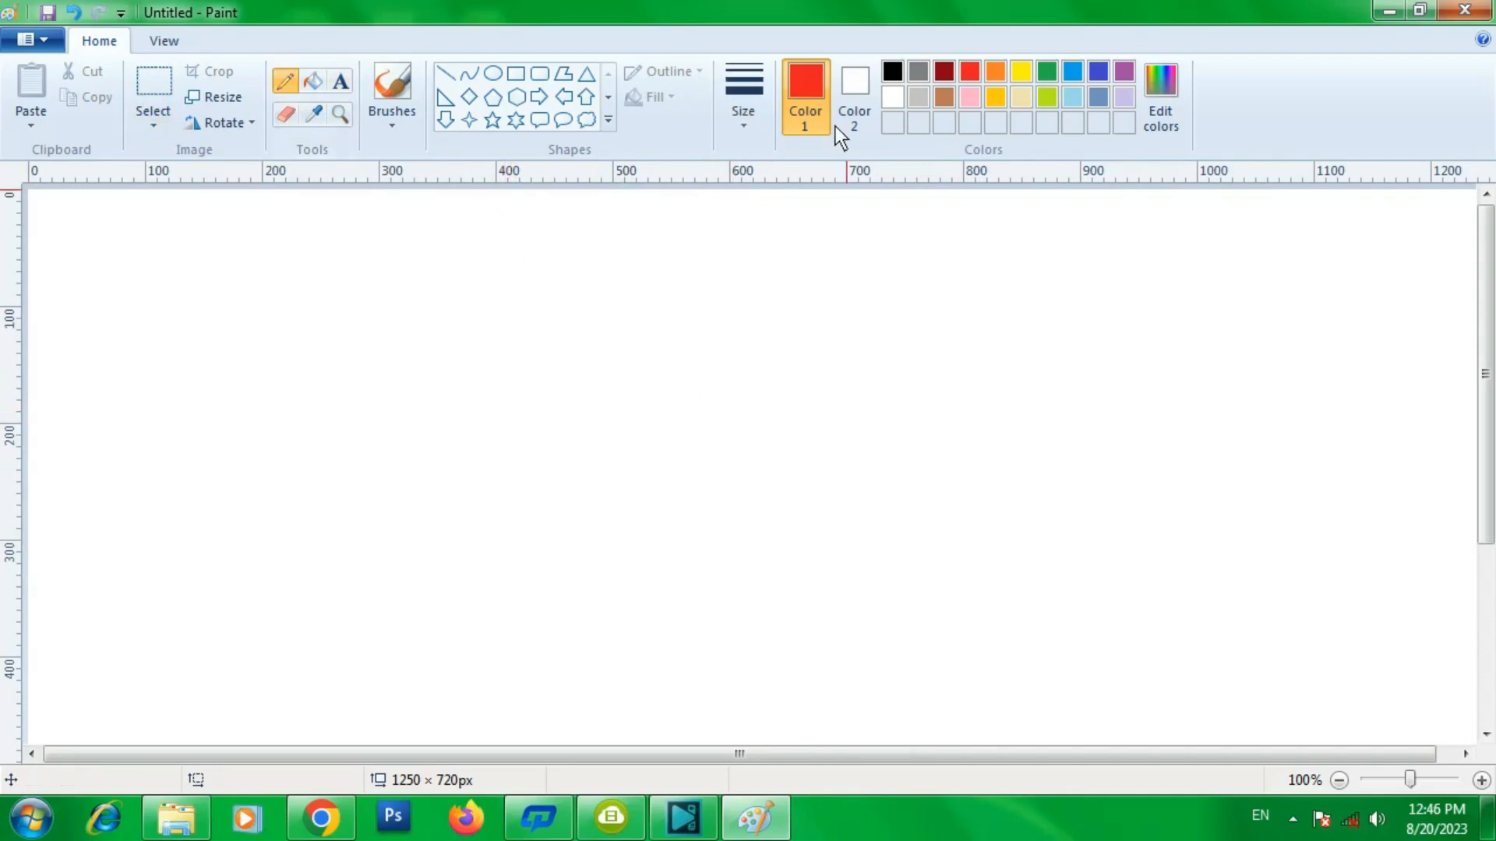
mouse_move(601, 379)
left_mouse_down()
mouse_move(611, 335)
mouse_move(656, 332)
mouse_move(693, 377)
mouse_move(830, 375)
mouse_move(767, 430)
mouse_move(750, 548)
mouse_move(645, 541)
mouse_move(520, 489)
mouse_move(446, 387)
mouse_move(512, 323)
mouse_move(642, 292)
mouse_move(769, 305)
mouse_move(885, 383)
mouse_move(803, 449)
mouse_move(789, 602)
mouse_move(634, 598)
mouse_move(487, 502)
mouse_move(411, 387)
left_mouse_up()
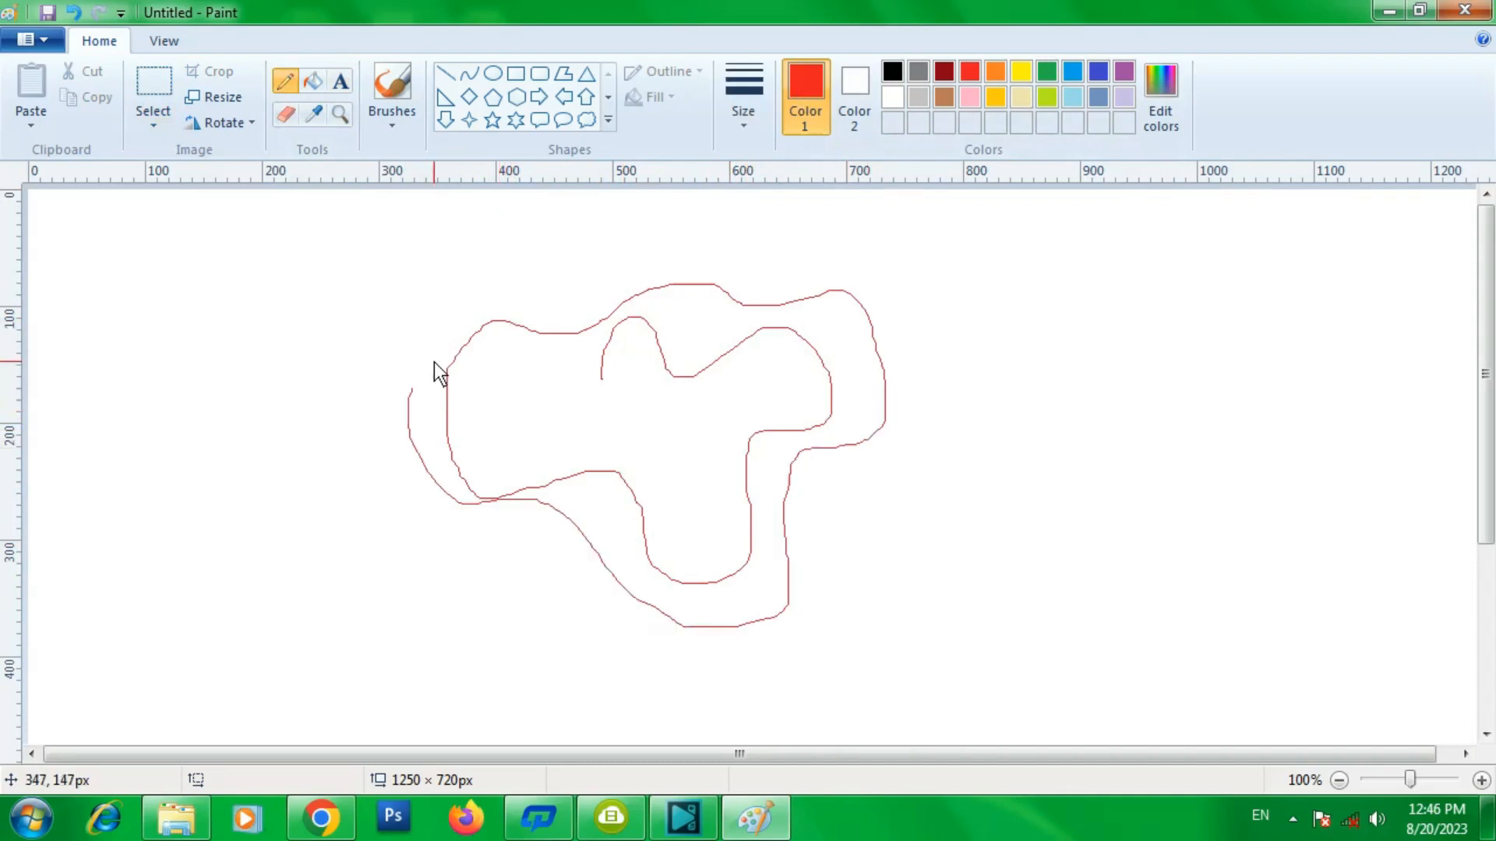
- Switch to green and draw a freehand loop beside the red outline
left_click(1044, 70)
mouse_move(1030, 275)
left_mouse_down()
mouse_move(1089, 299)
mouse_move(1009, 348)
mouse_move(1017, 484)
mouse_move(990, 346)
mouse_move(942, 275)
mouse_move(907, 416)
mouse_move(1030, 373)
mouse_move(1149, 420)
mouse_move(959, 531)
mouse_move(917, 409)
left_mouse_up()
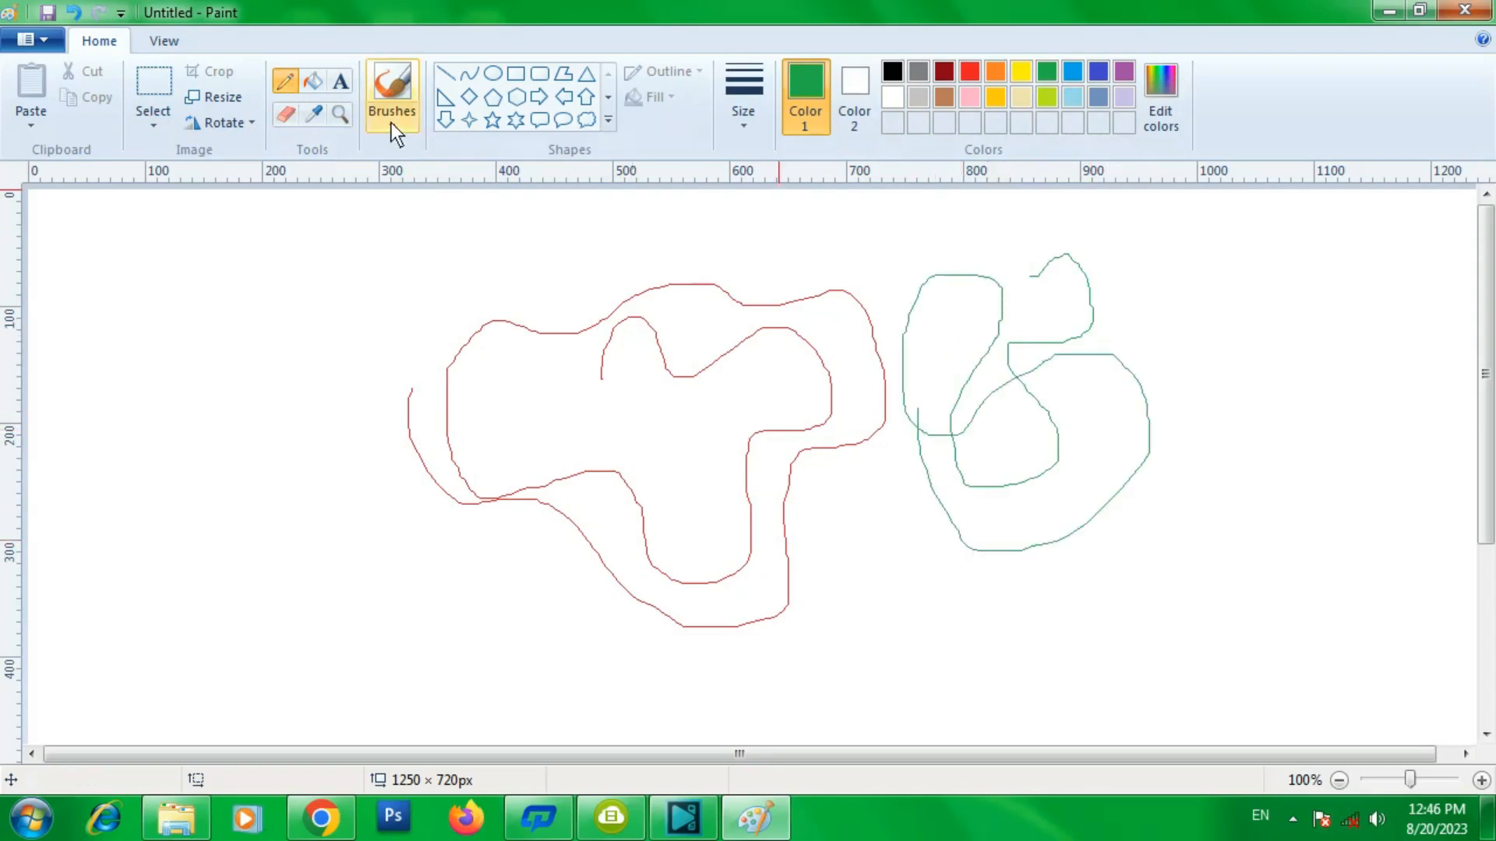
- Choose a thicker line size and draw a heavier green freehand stroke
left_click(756, 119)
left_click(768, 260)
mouse_move(1139, 325)
left_mouse_down()
mouse_move(1195, 363)
mouse_move(1204, 472)
mouse_move(1112, 417)
mouse_move(1099, 327)
mouse_move(1119, 268)
left_mouse_up()
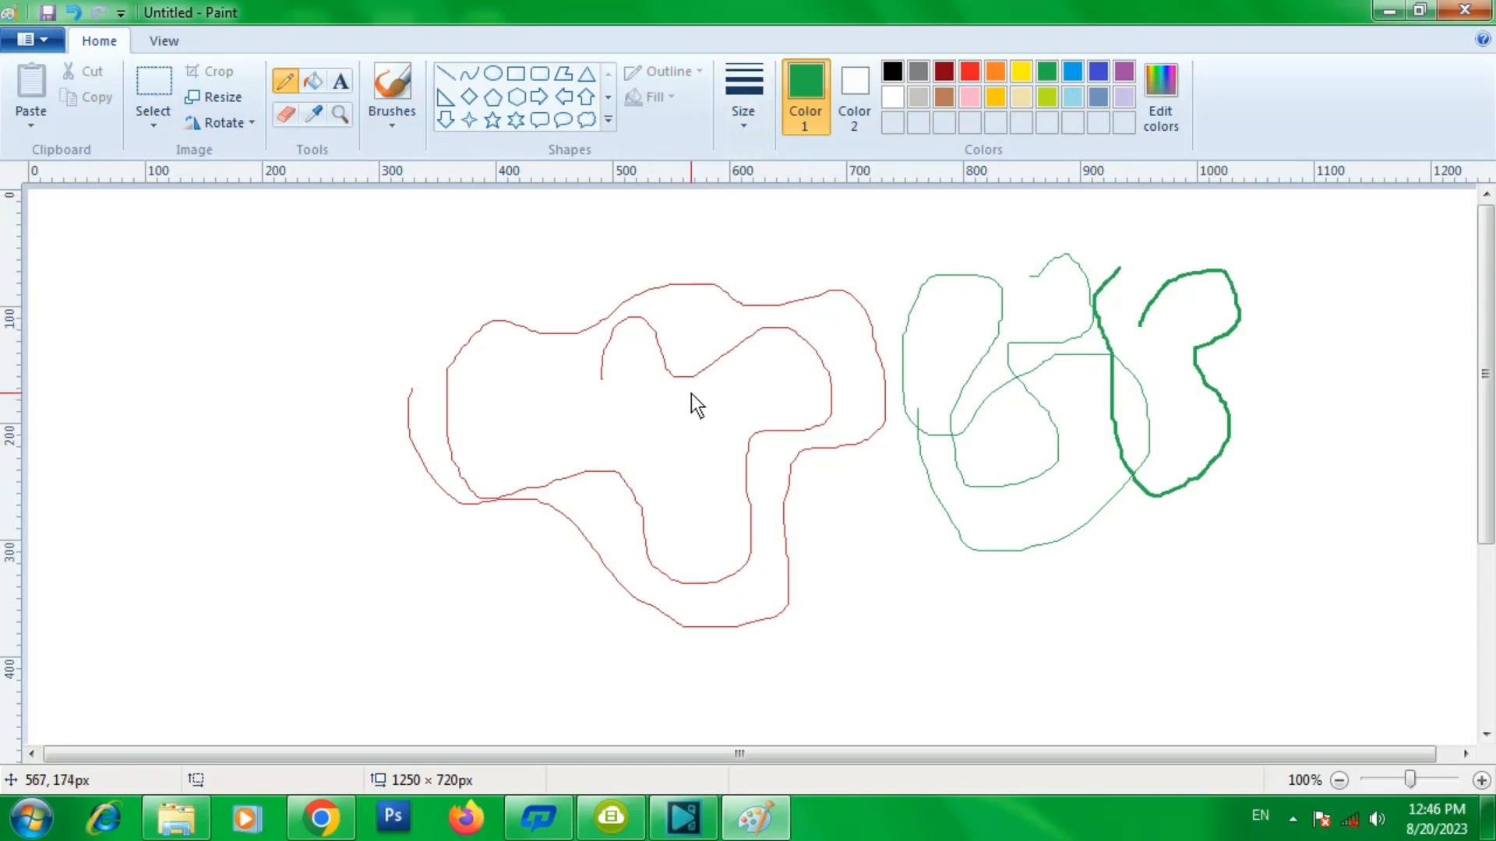
- Clear the whole canvas and draw a blue hexagon about 68 × 109 px
key("ctrl+a")
key("Delete")
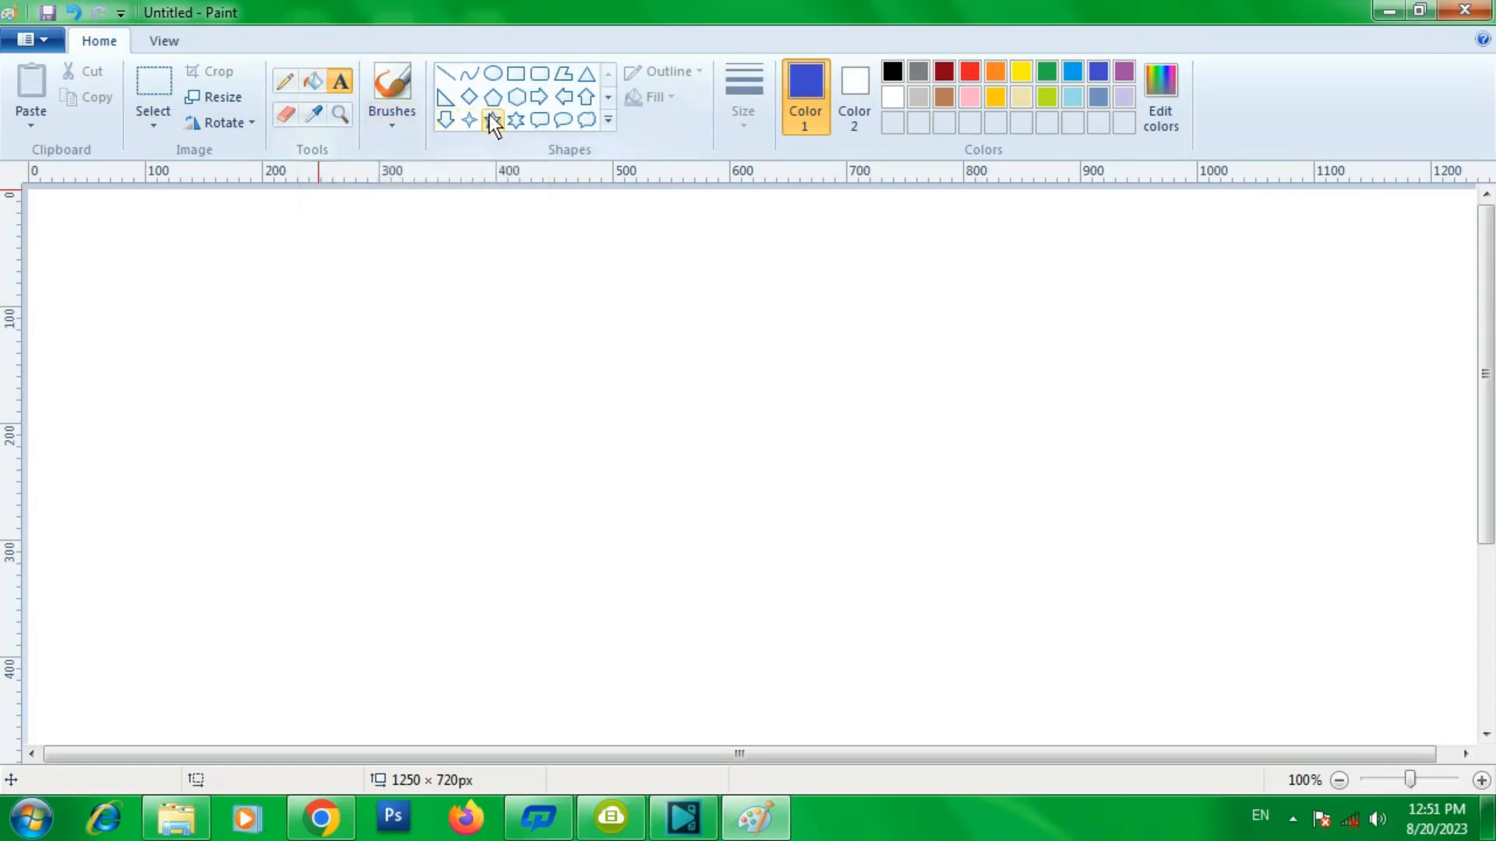
left_click(515, 97)
left_click_drag(530, 263, 612, 389)
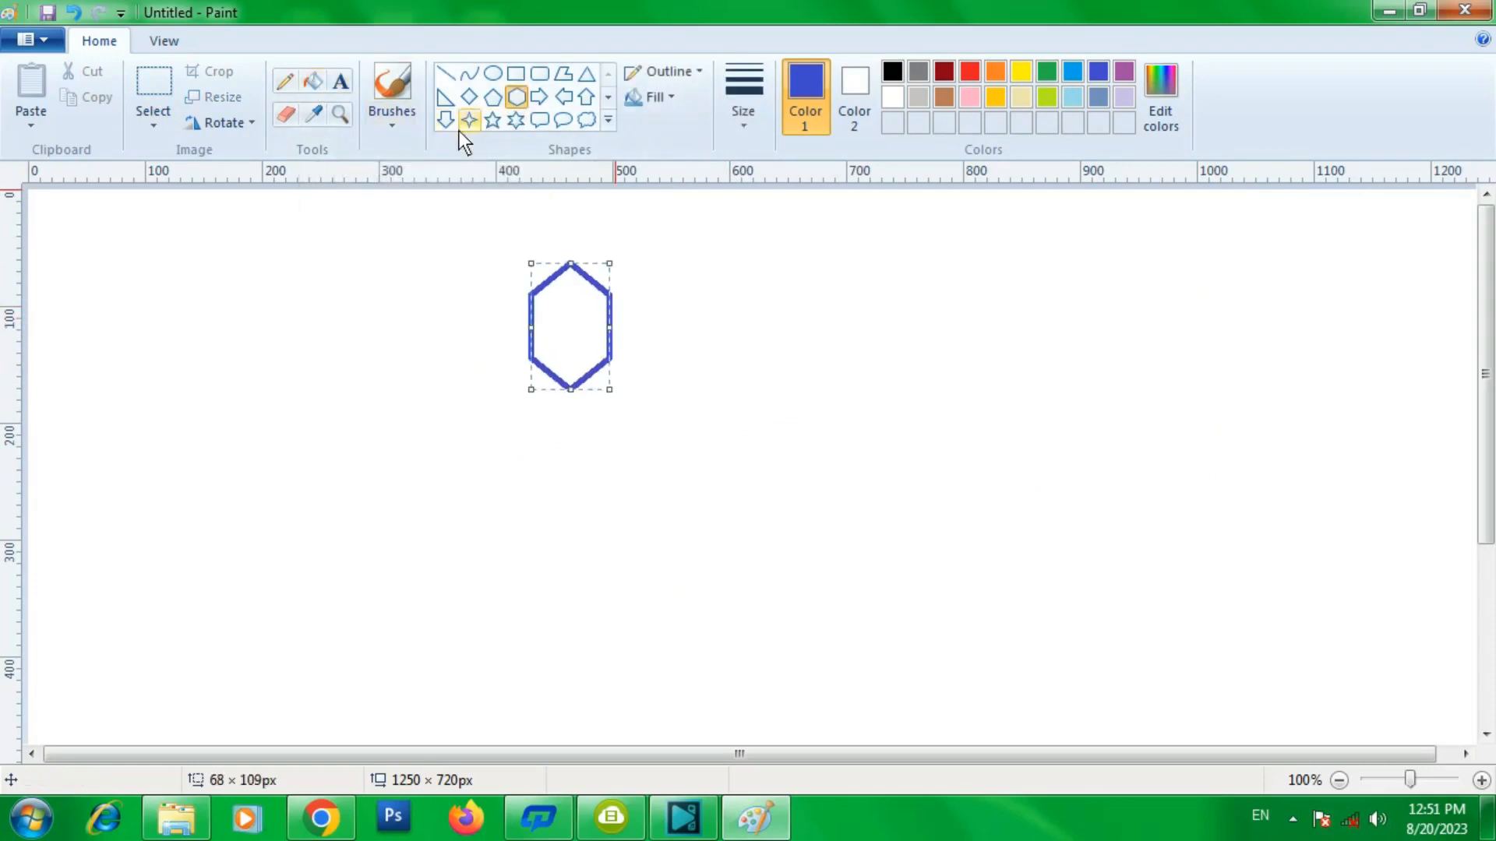
- Fill the hexagon's interior with orange using the fill bucket
left_click(317, 75)
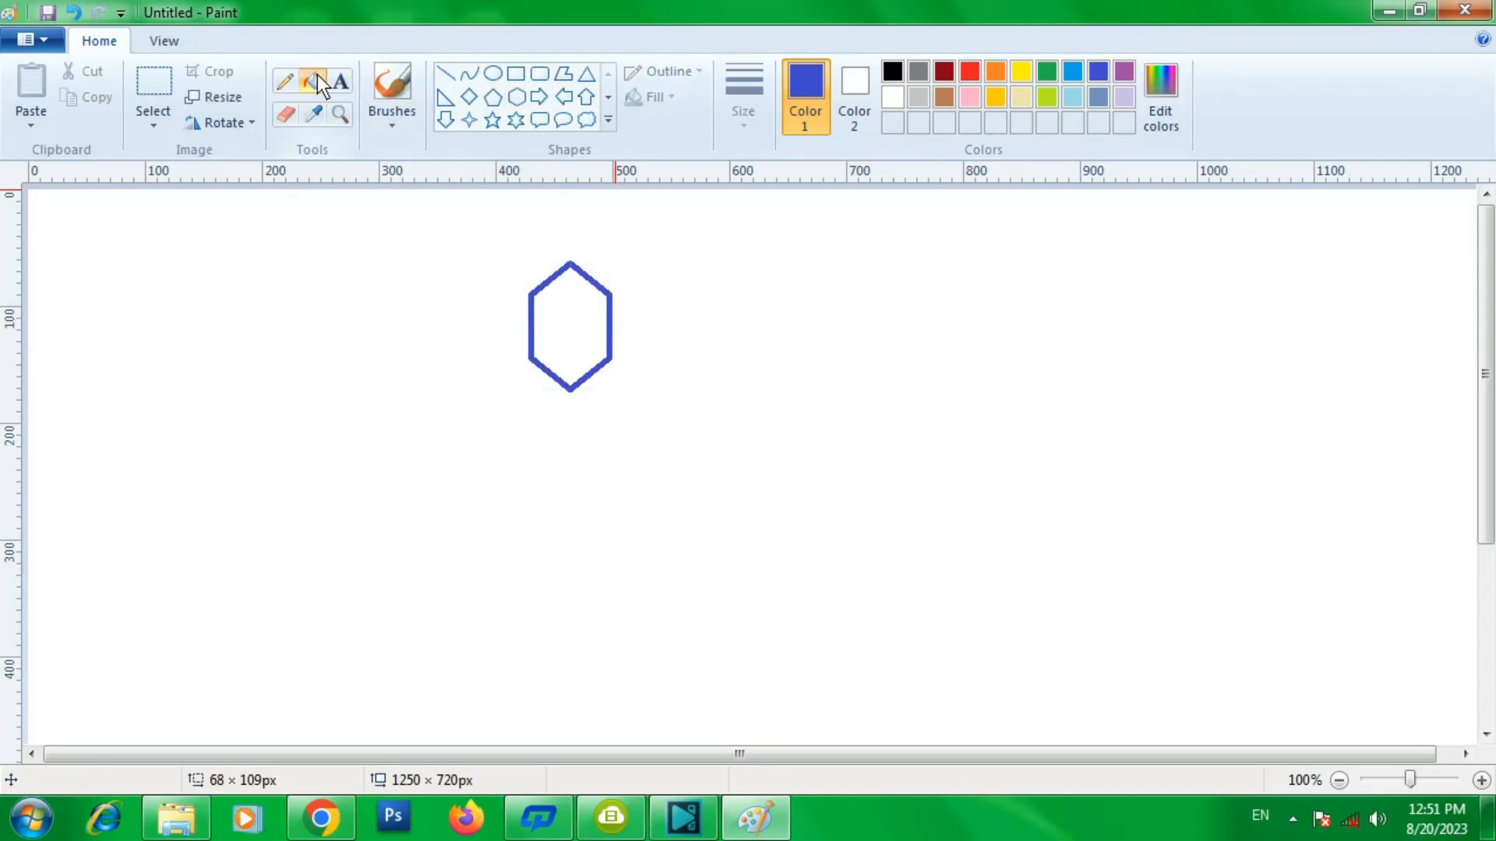
left_click(996, 71)
left_click(586, 307)
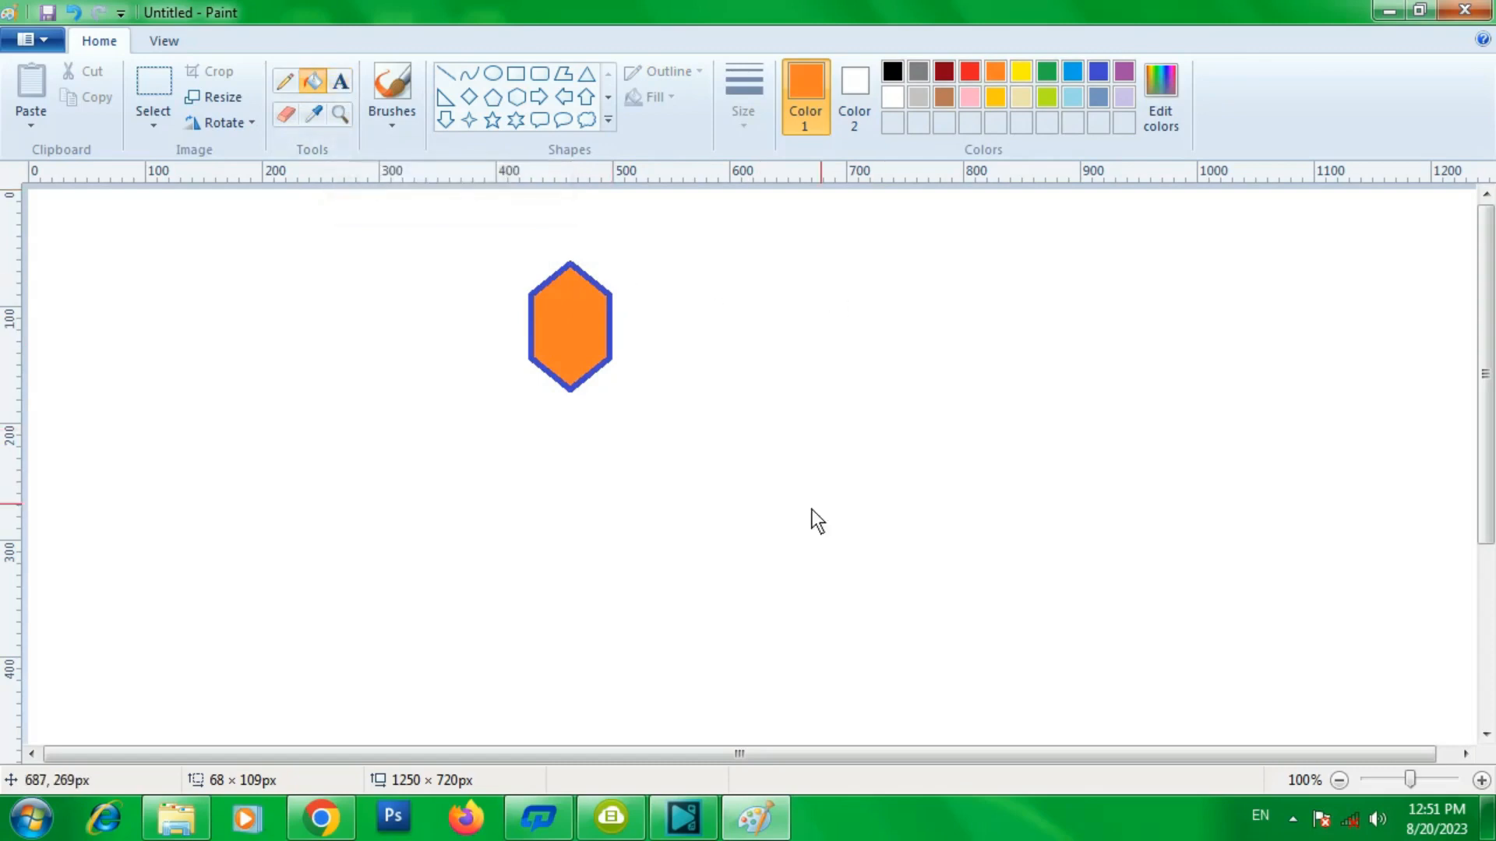
- Add a text box below the hexagon containing the text BK COMPUTERLAB
left_click(340, 78)
mouse_move(505, 439)
left_mouse_down()
mouse_move(582, 490)
mouse_move(704, 518)
mouse_move(836, 527)
mouse_move(880, 496)
mouse_move(970, 501)
mouse_move(866, 495)
mouse_move(955, 493)
mouse_move(970, 516)
mouse_move(970, 497)
mouse_move(881, 504)
mouse_move(913, 496)
left_mouse_up()
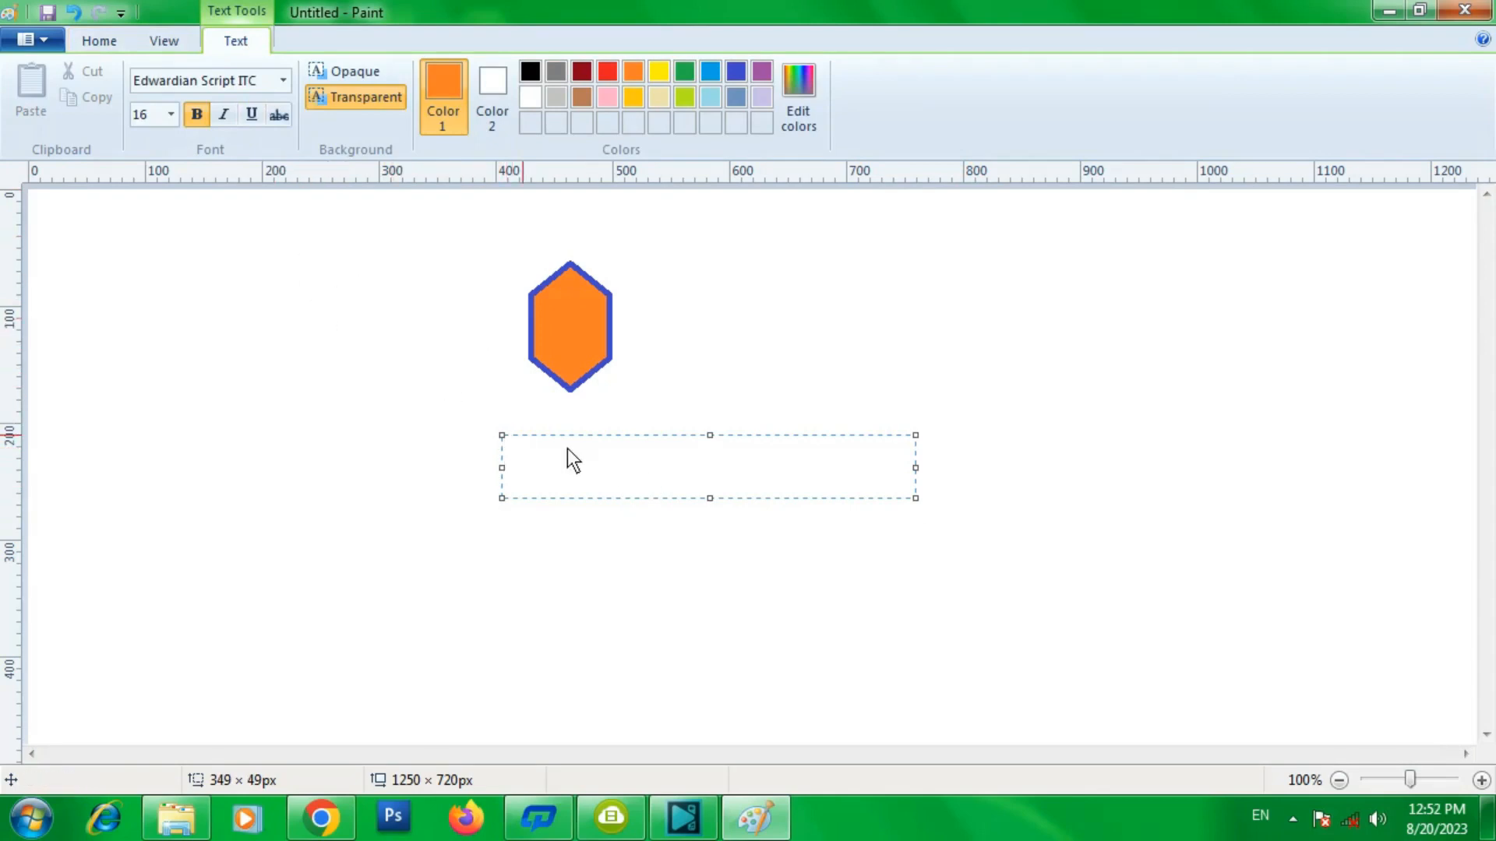
type("BK COMPUTERLAB")
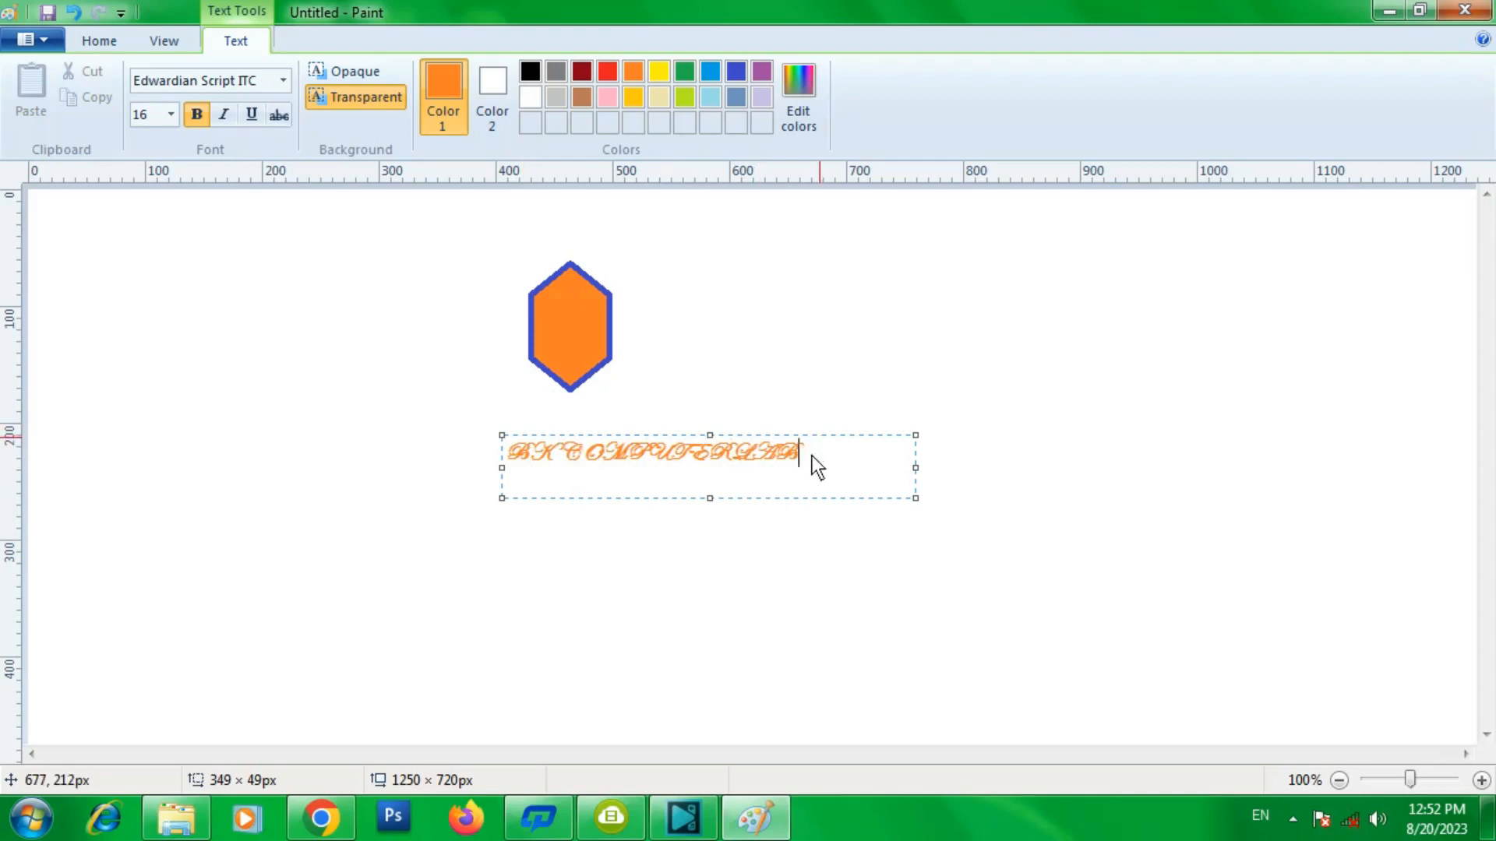
- Select the text and change its font to Century at size 22
left_click_drag(812, 456, 606, 441)
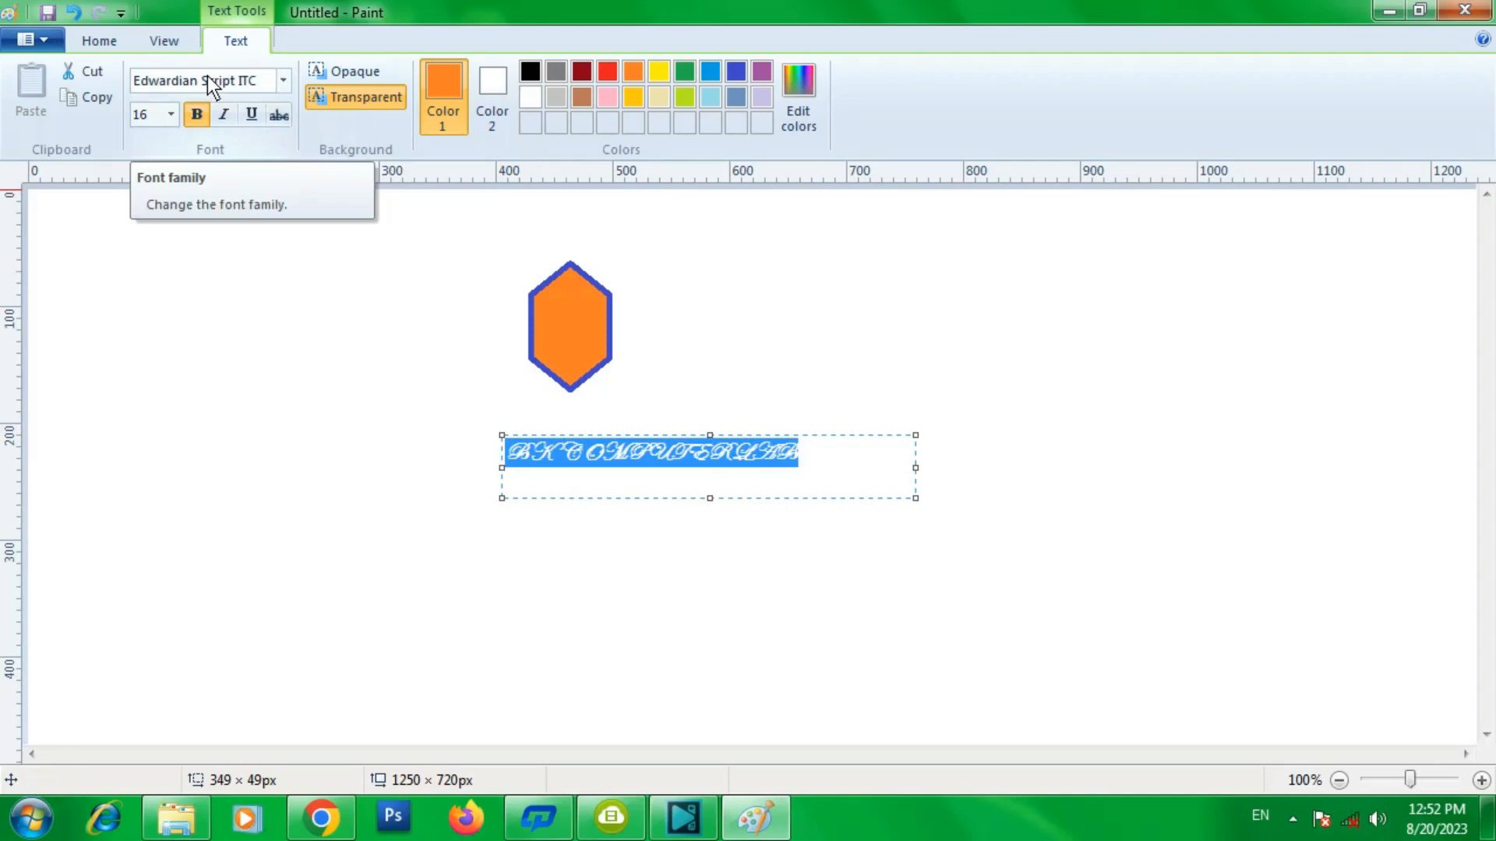
left_click(284, 82)
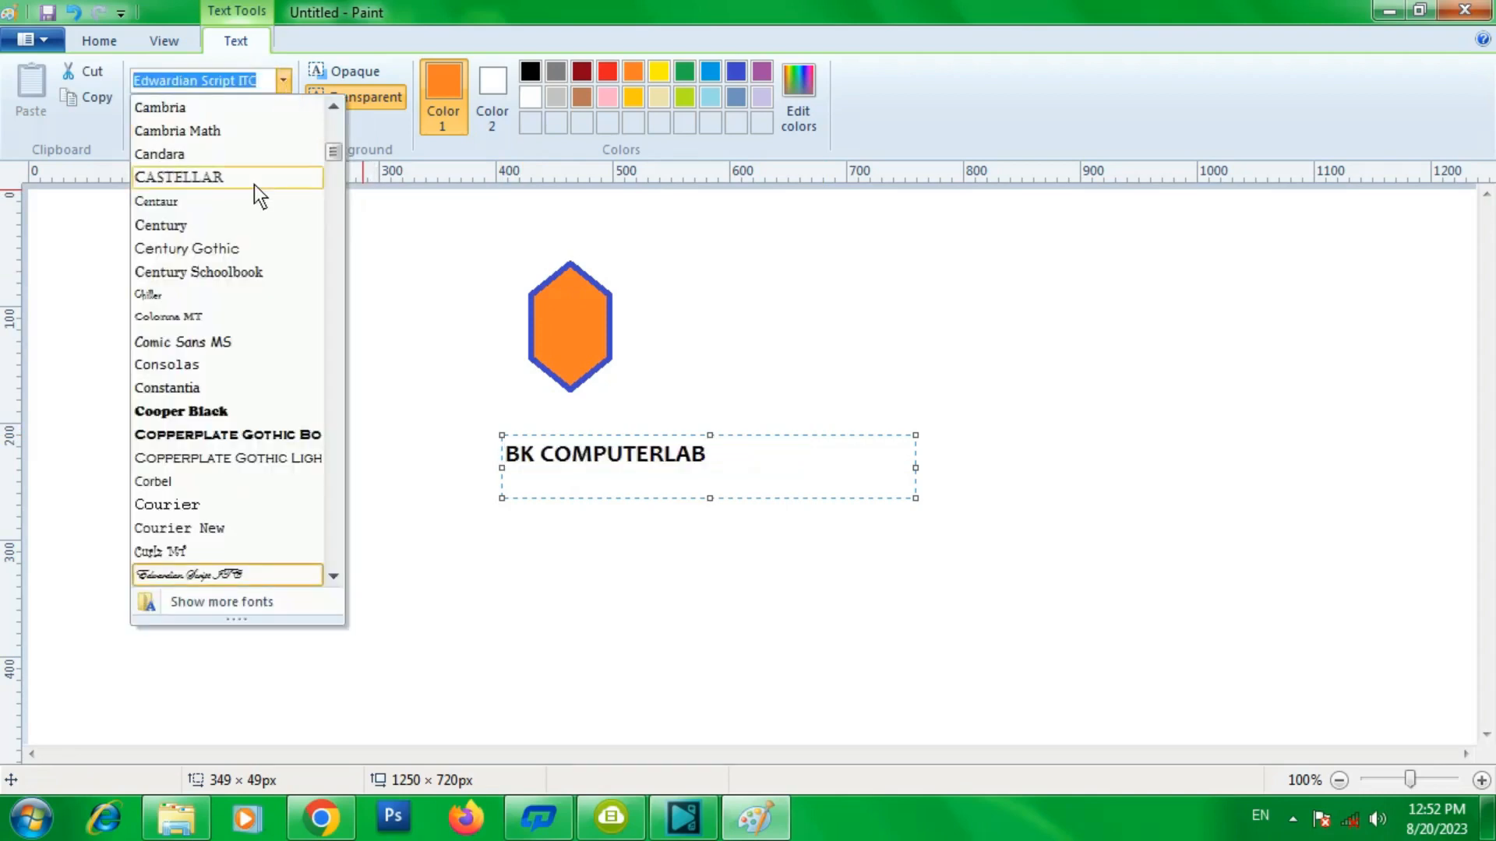
left_click(242, 227)
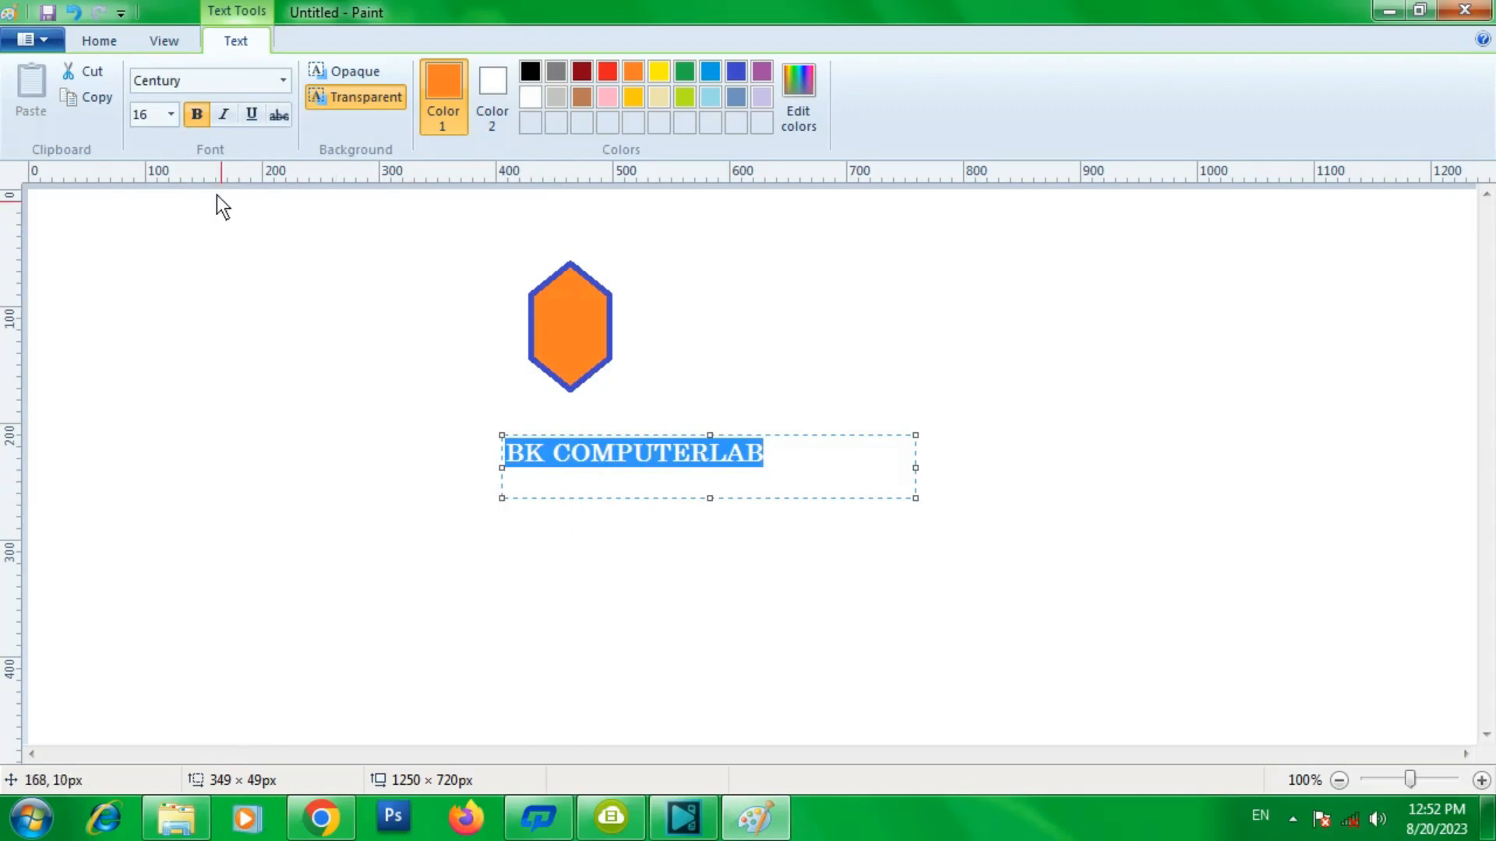
left_click(170, 115)
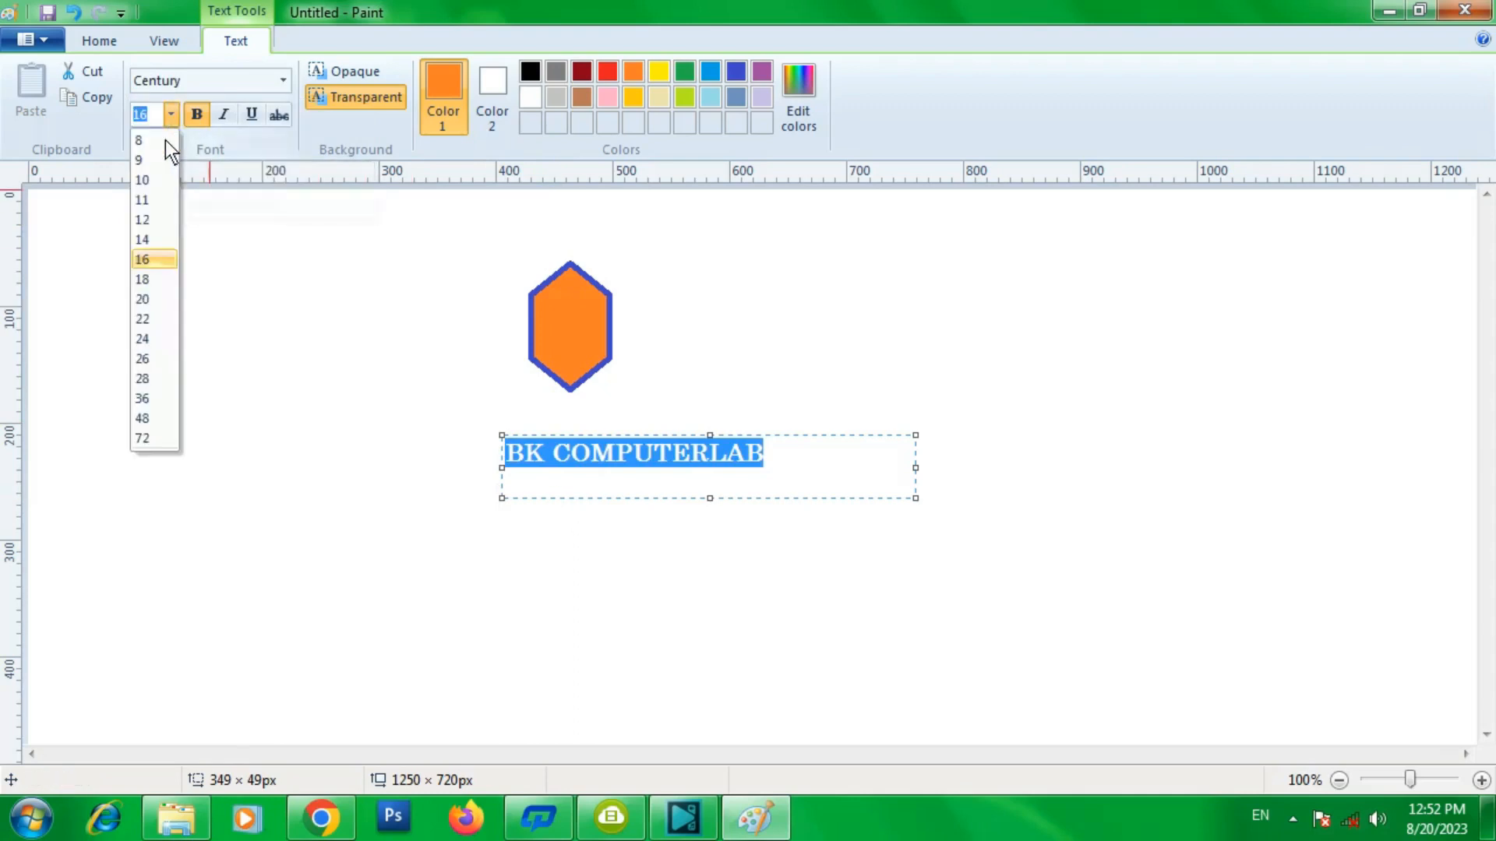
left_click(151, 323)
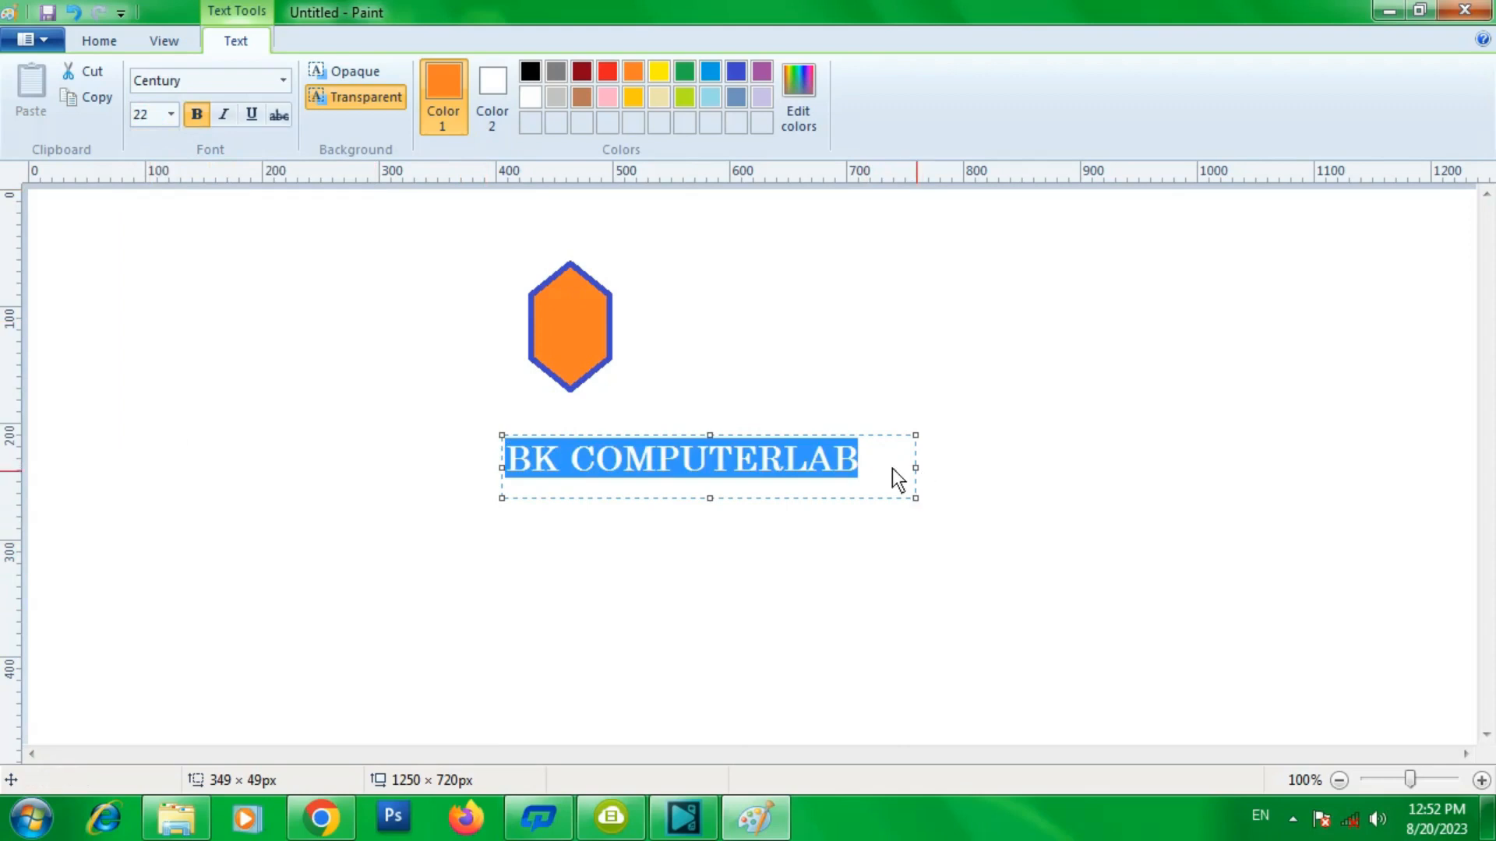
- Enlarge the text box to about 643 × 115 px and set the font size to 36
left_click_drag(913, 469, 1245, 469)
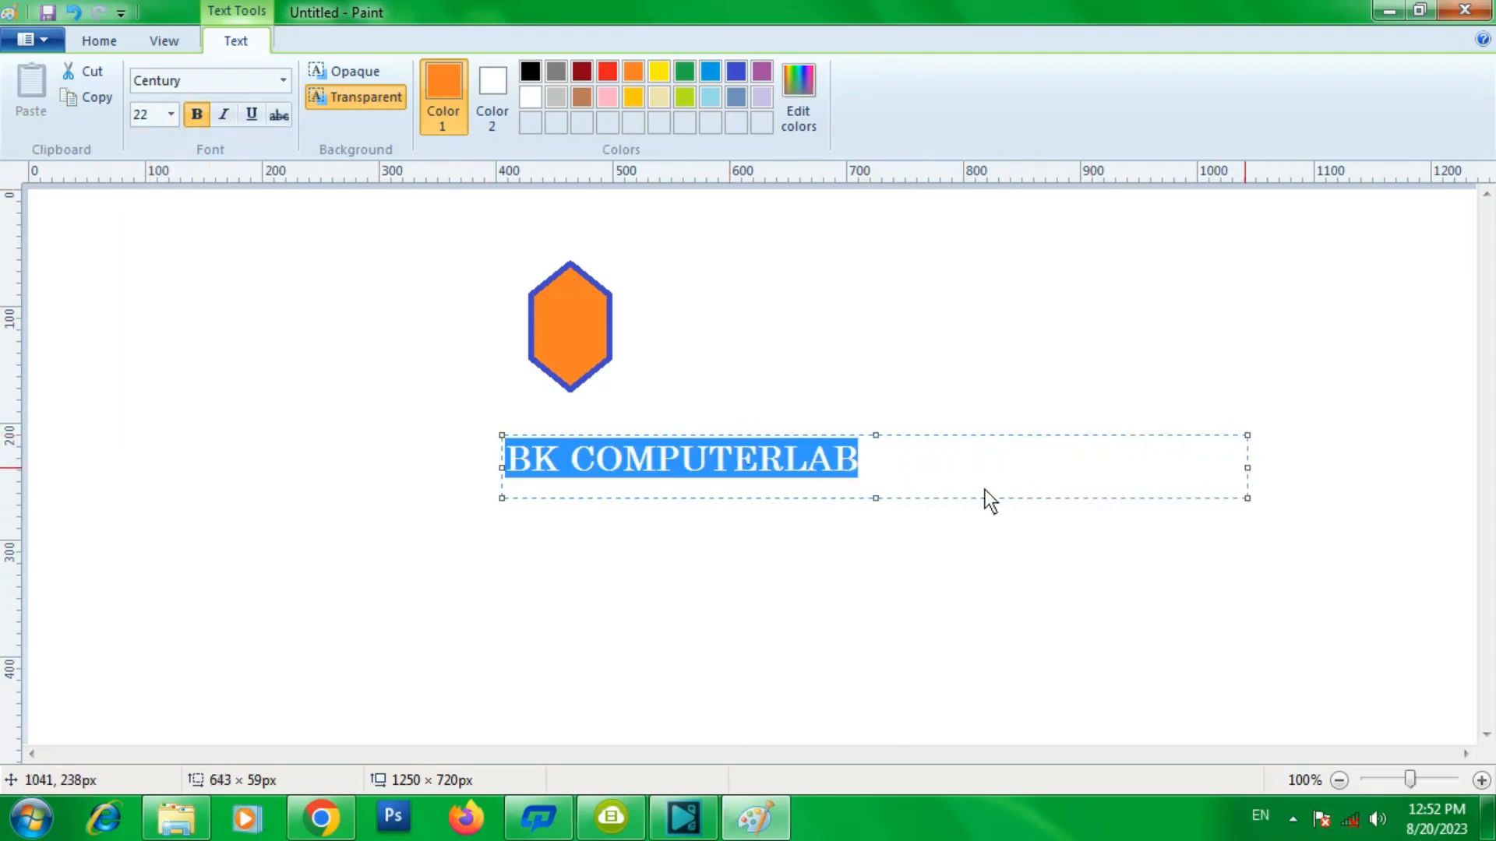
left_click_drag(876, 497, 869, 563)
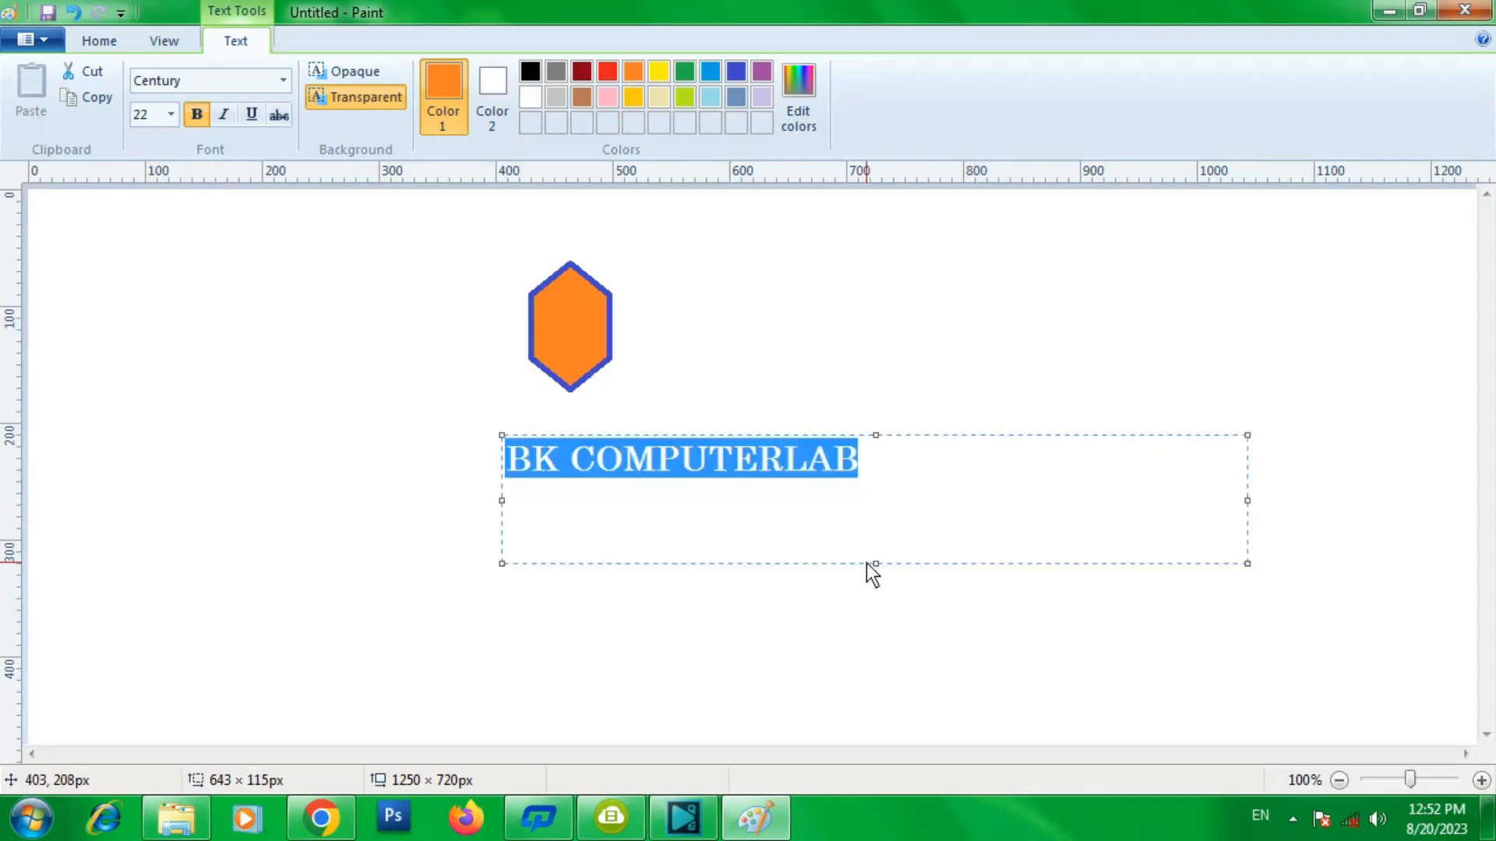
left_click(172, 121)
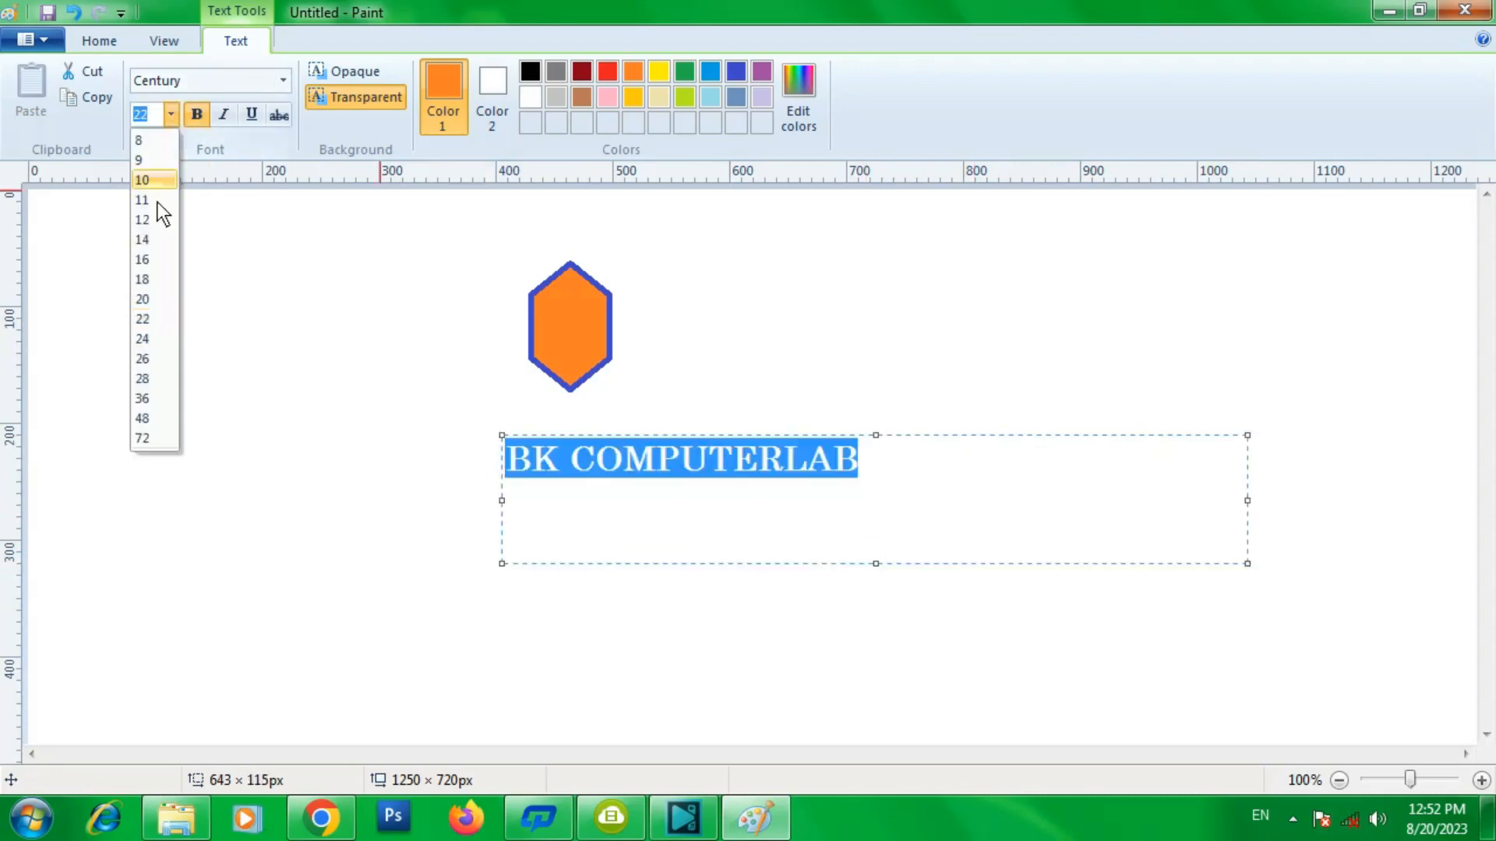
left_click(143, 398)
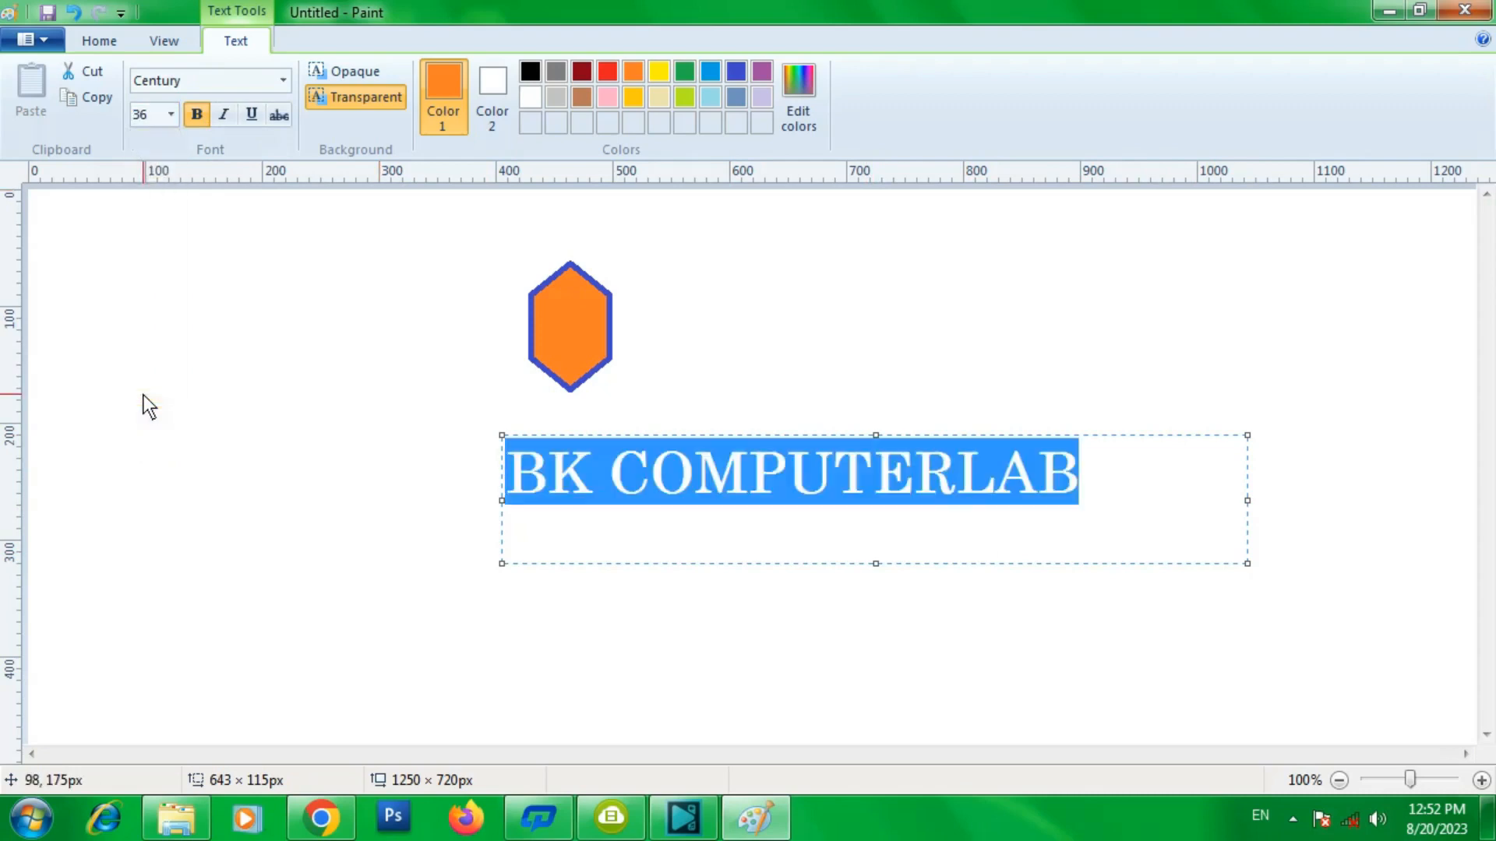
- Try a font size of 38, then return to 36
left_click(172, 117)
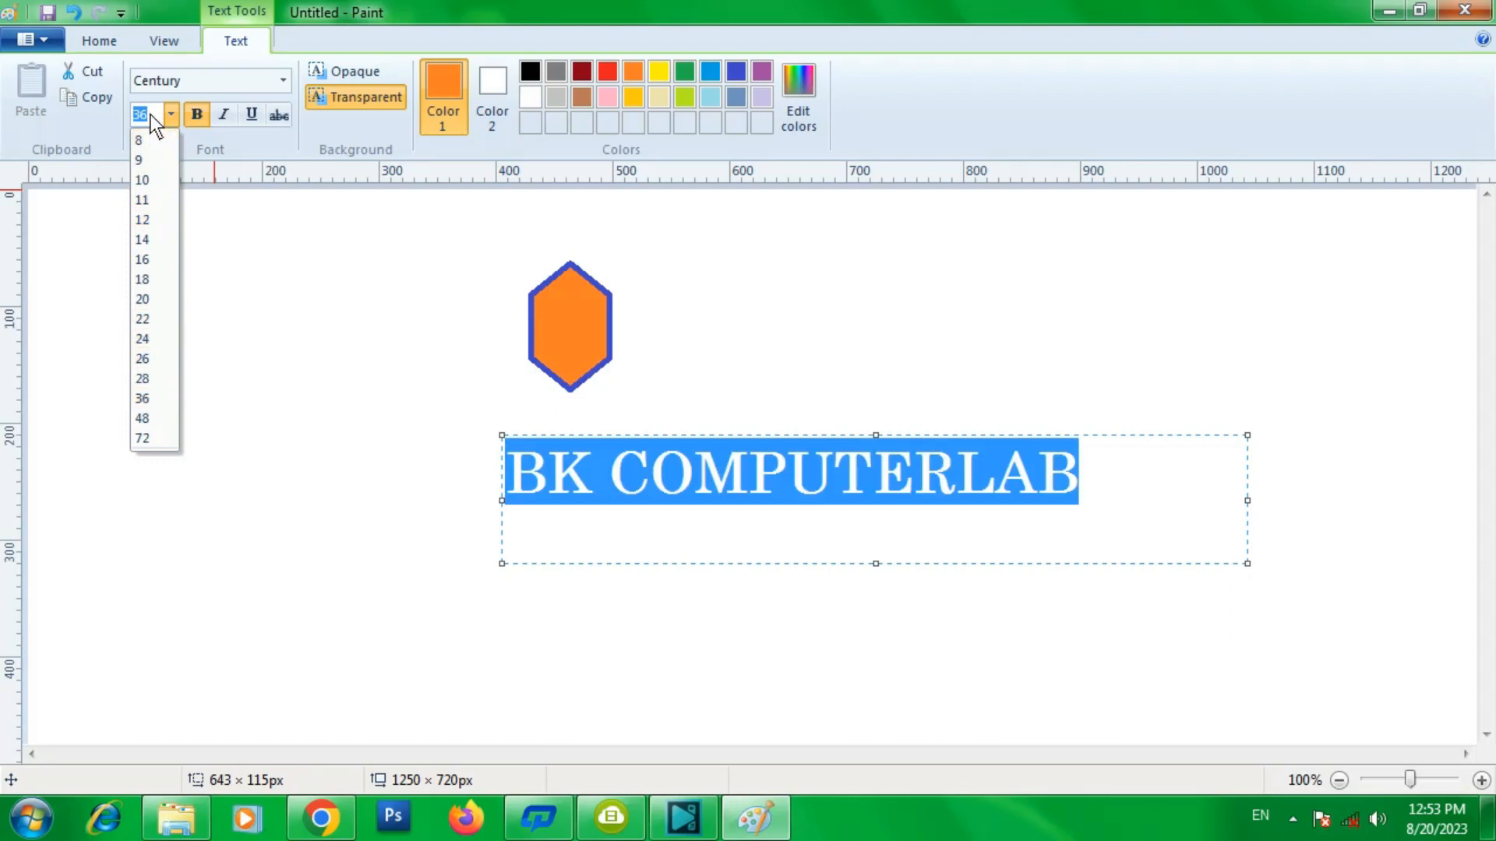
type("38")
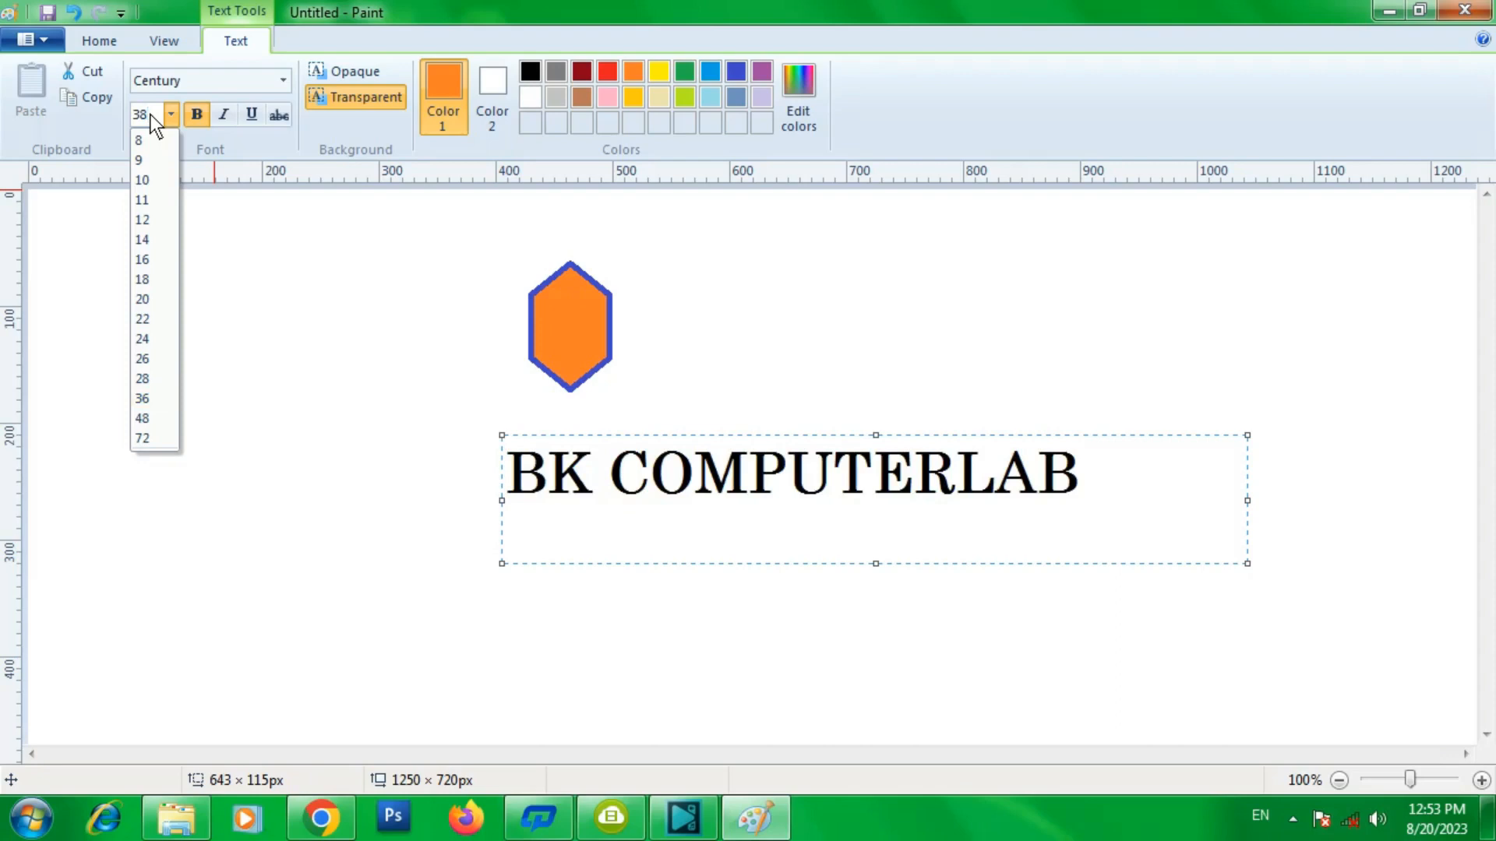
key("Return")
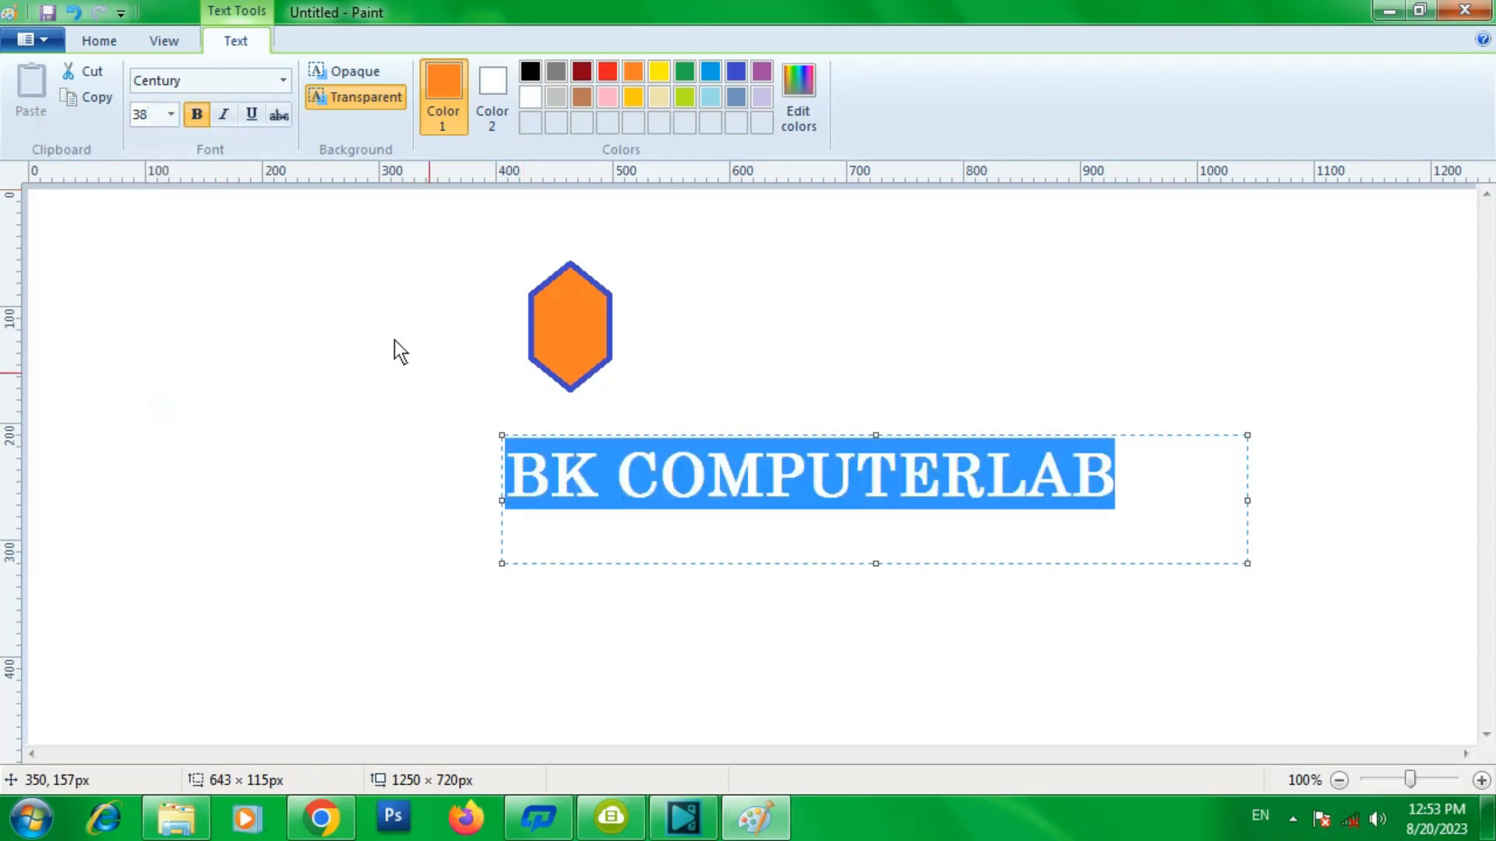
left_click(170, 114)
left_click(142, 397)
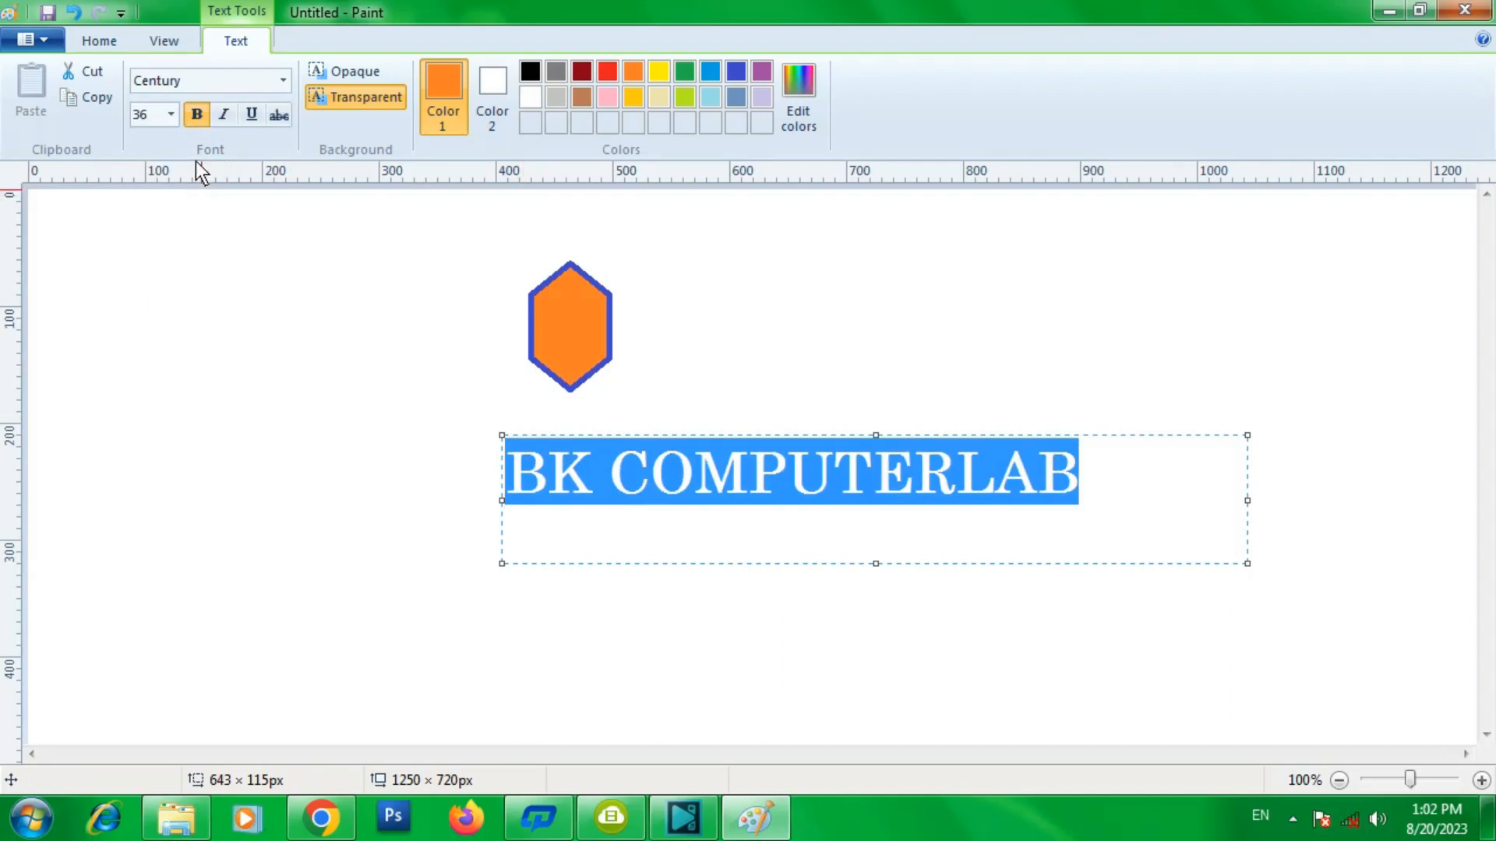
- Turn off bold on the text and toggle italic on and off
left_click(193, 119)
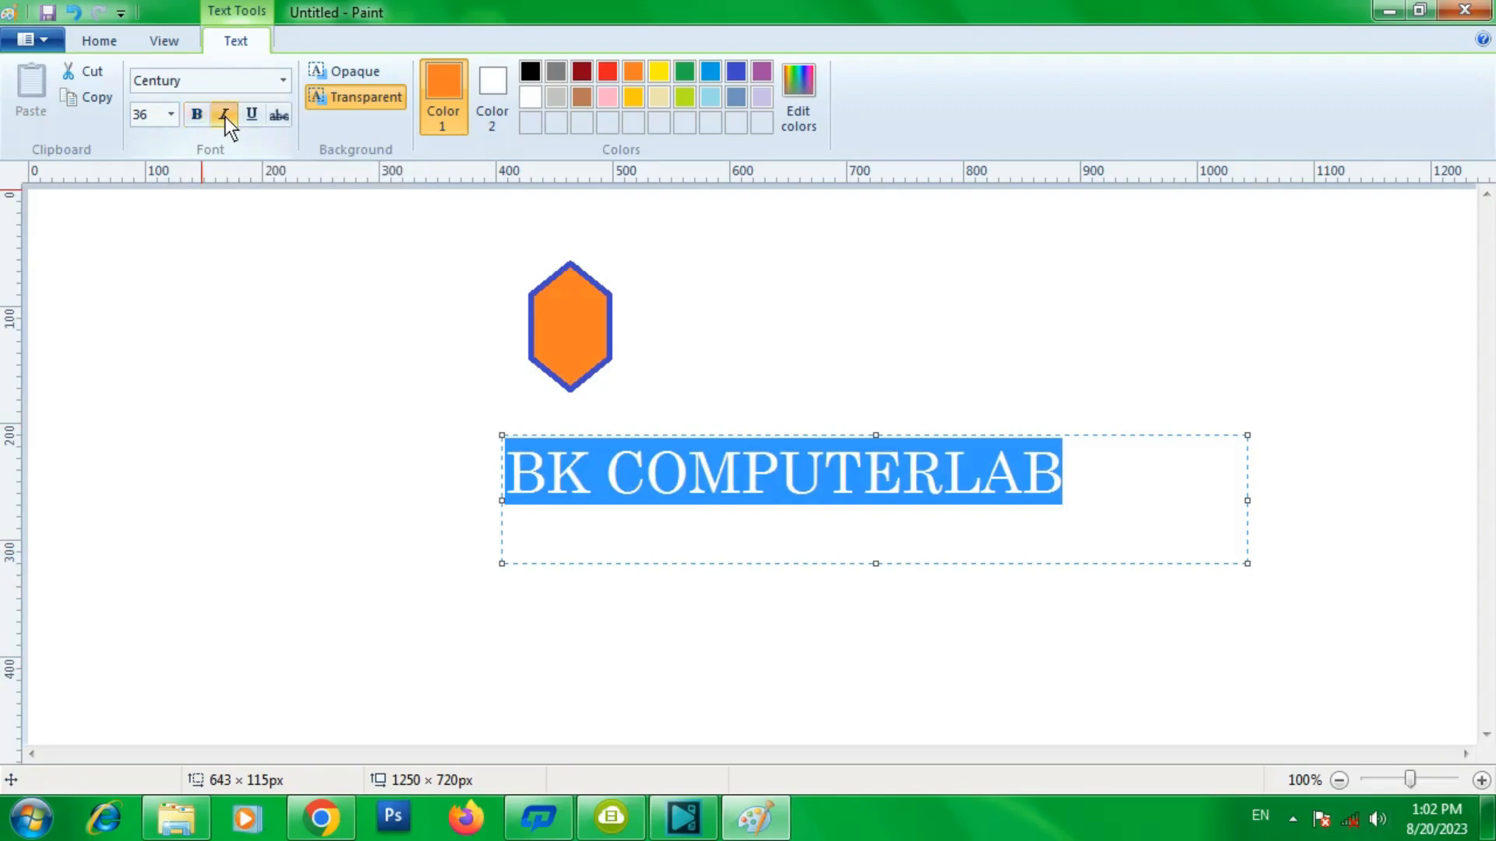
left_click(225, 117)
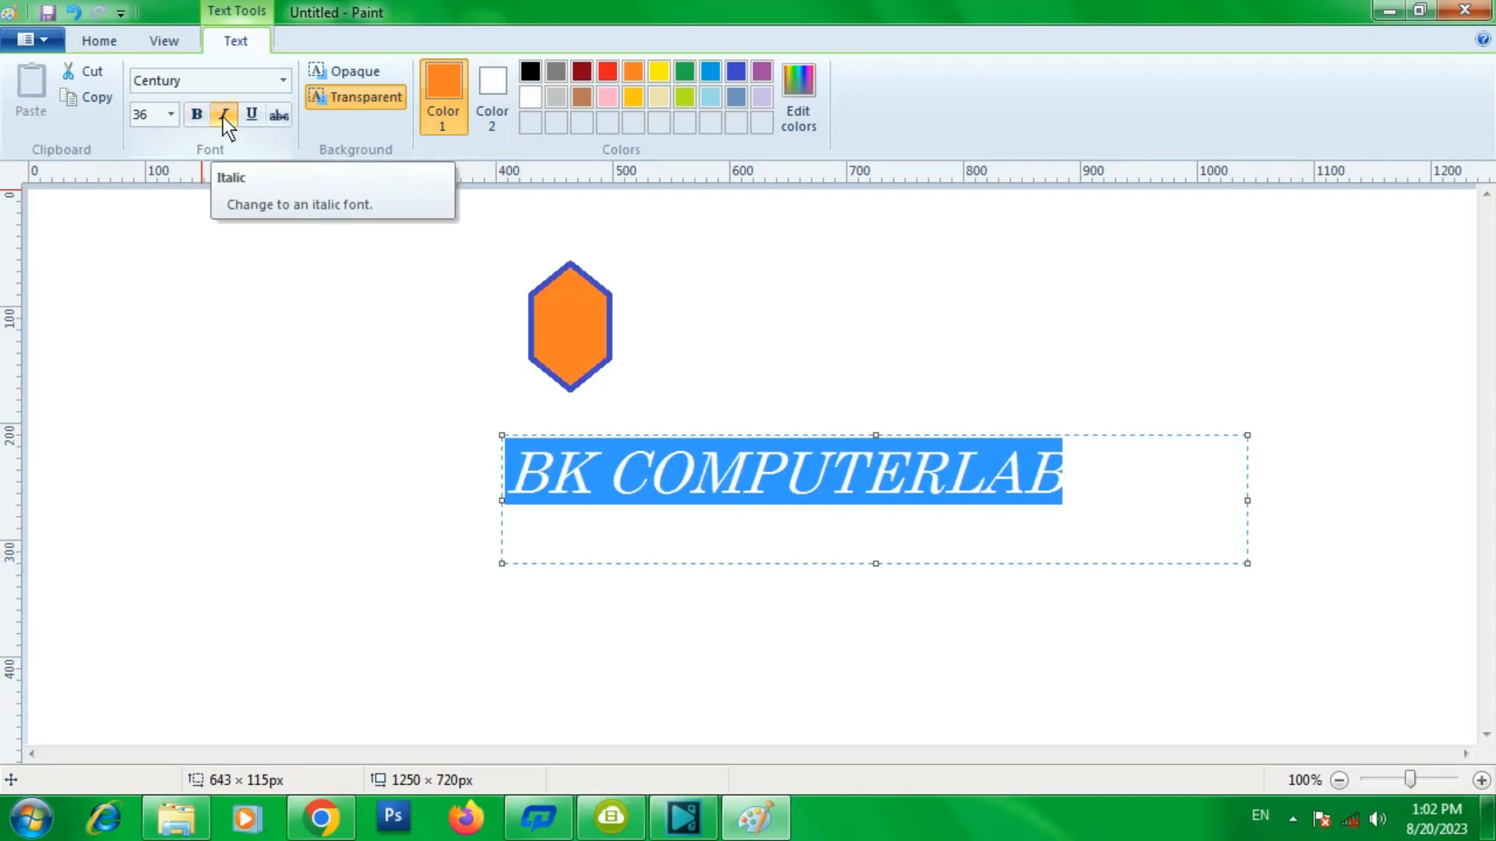
left_click(222, 116)
left_click(221, 115)
left_click(221, 116)
left_click(221, 115)
left_click(222, 116)
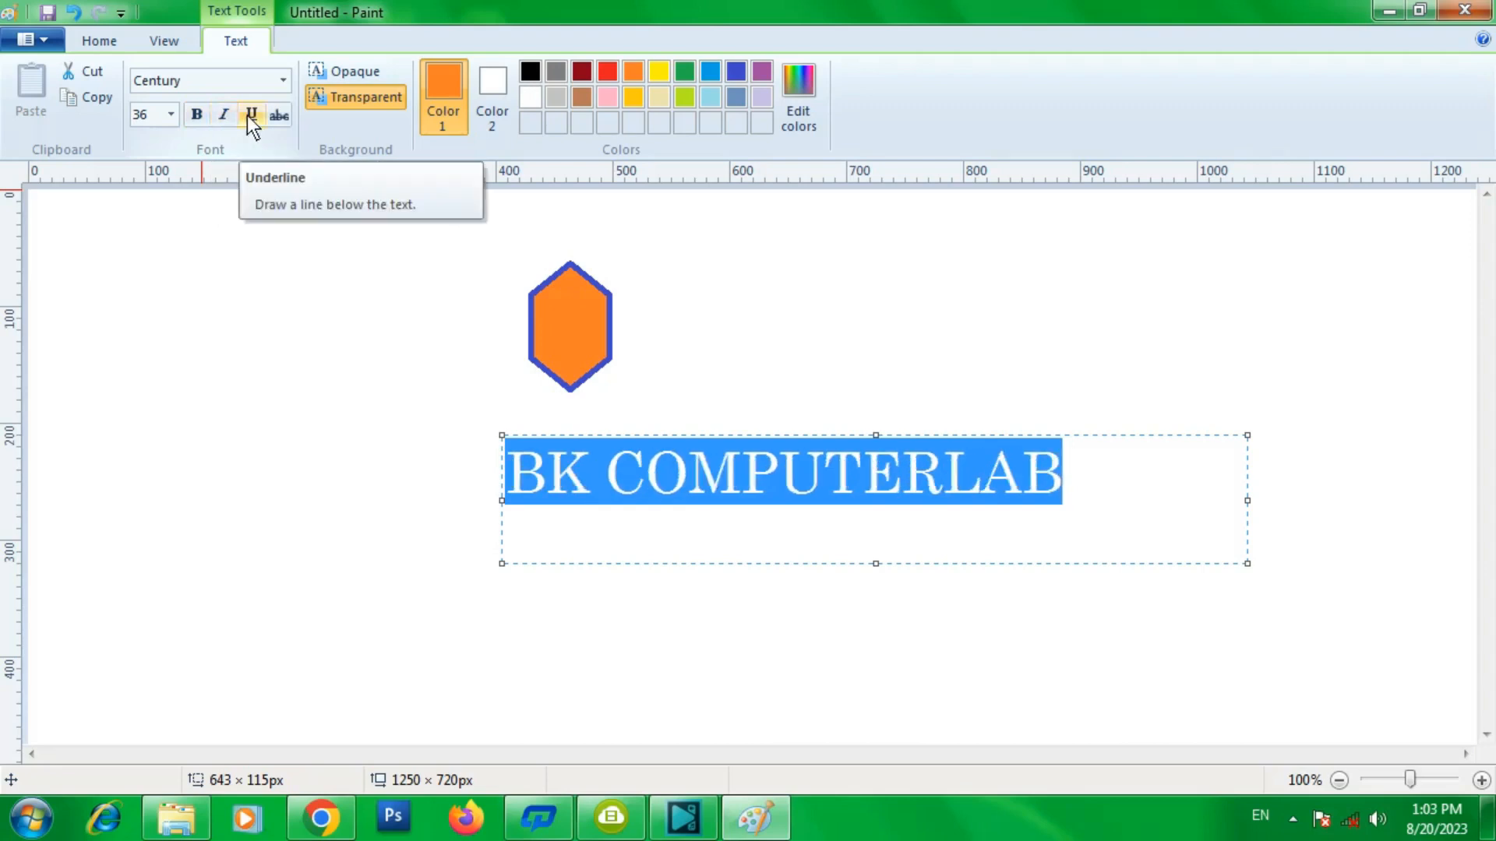
- Toggle underline and strikethrough on and off on the text
left_click(246, 116)
left_click(246, 115)
left_click(246, 115)
left_click(247, 116)
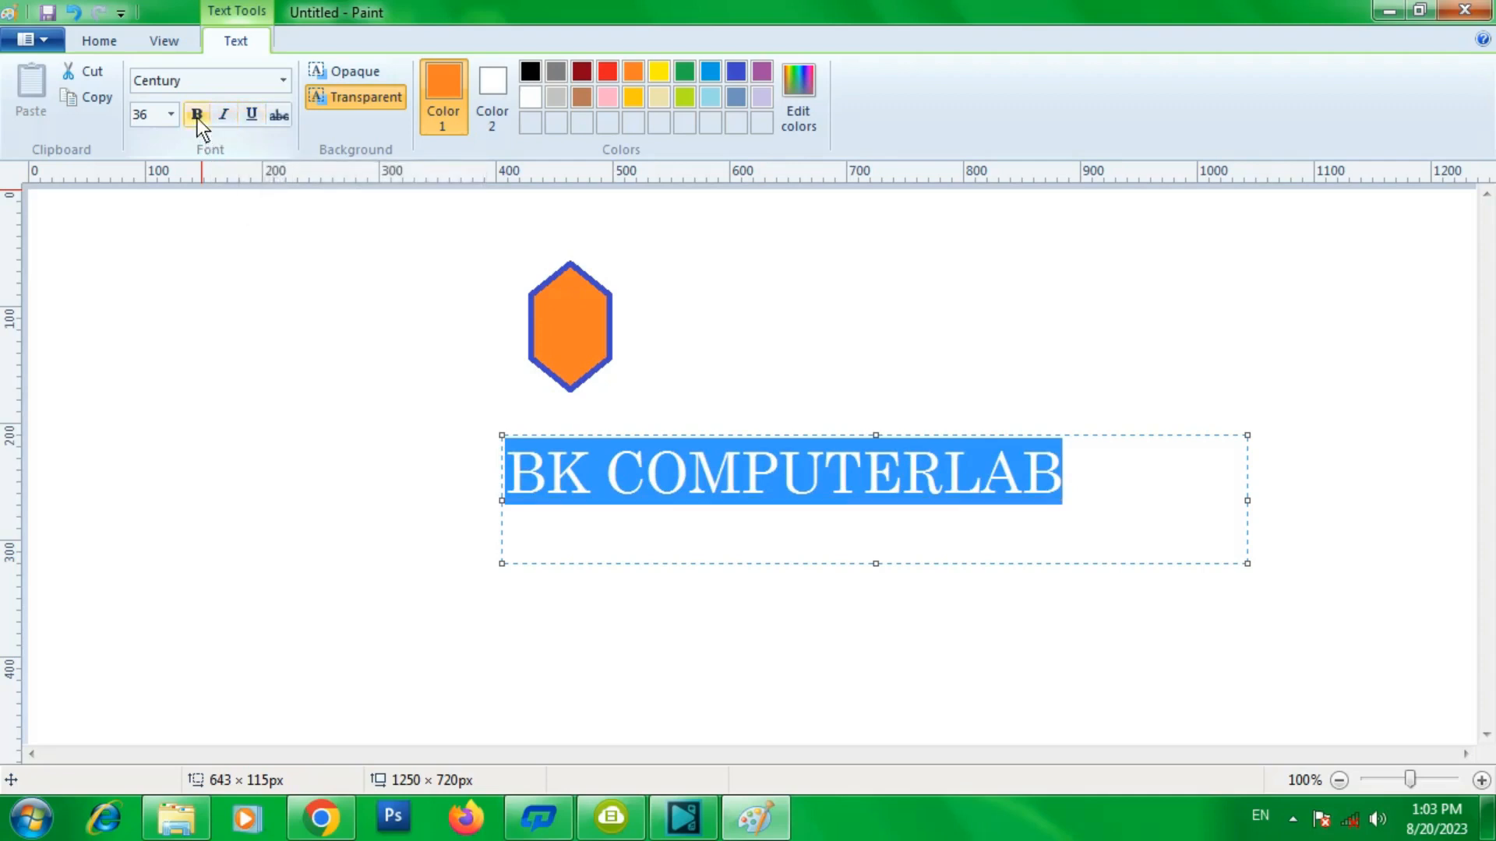
left_click(278, 117)
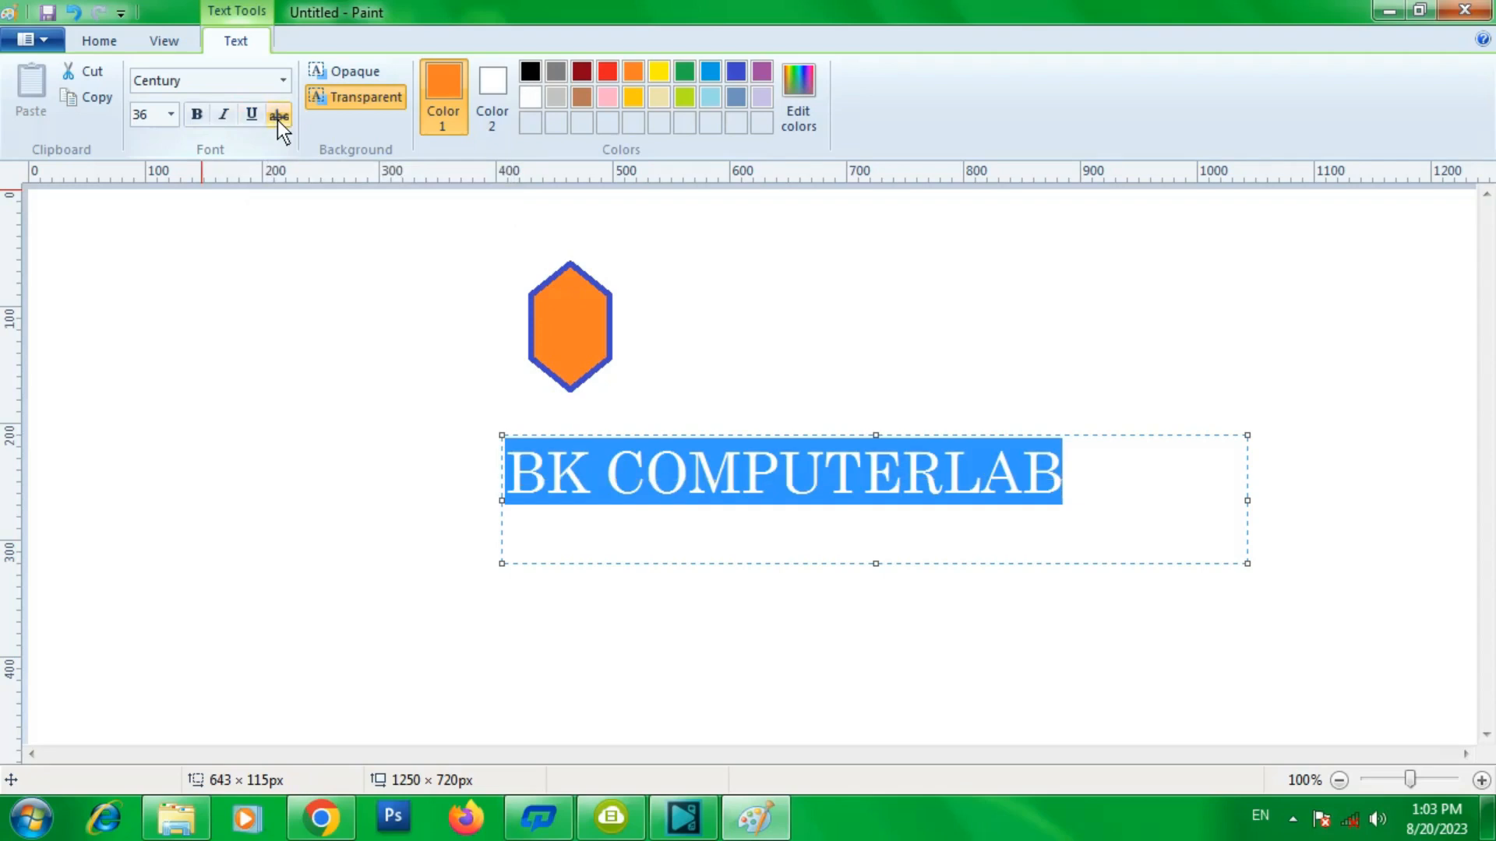
left_click(278, 117)
left_click(277, 117)
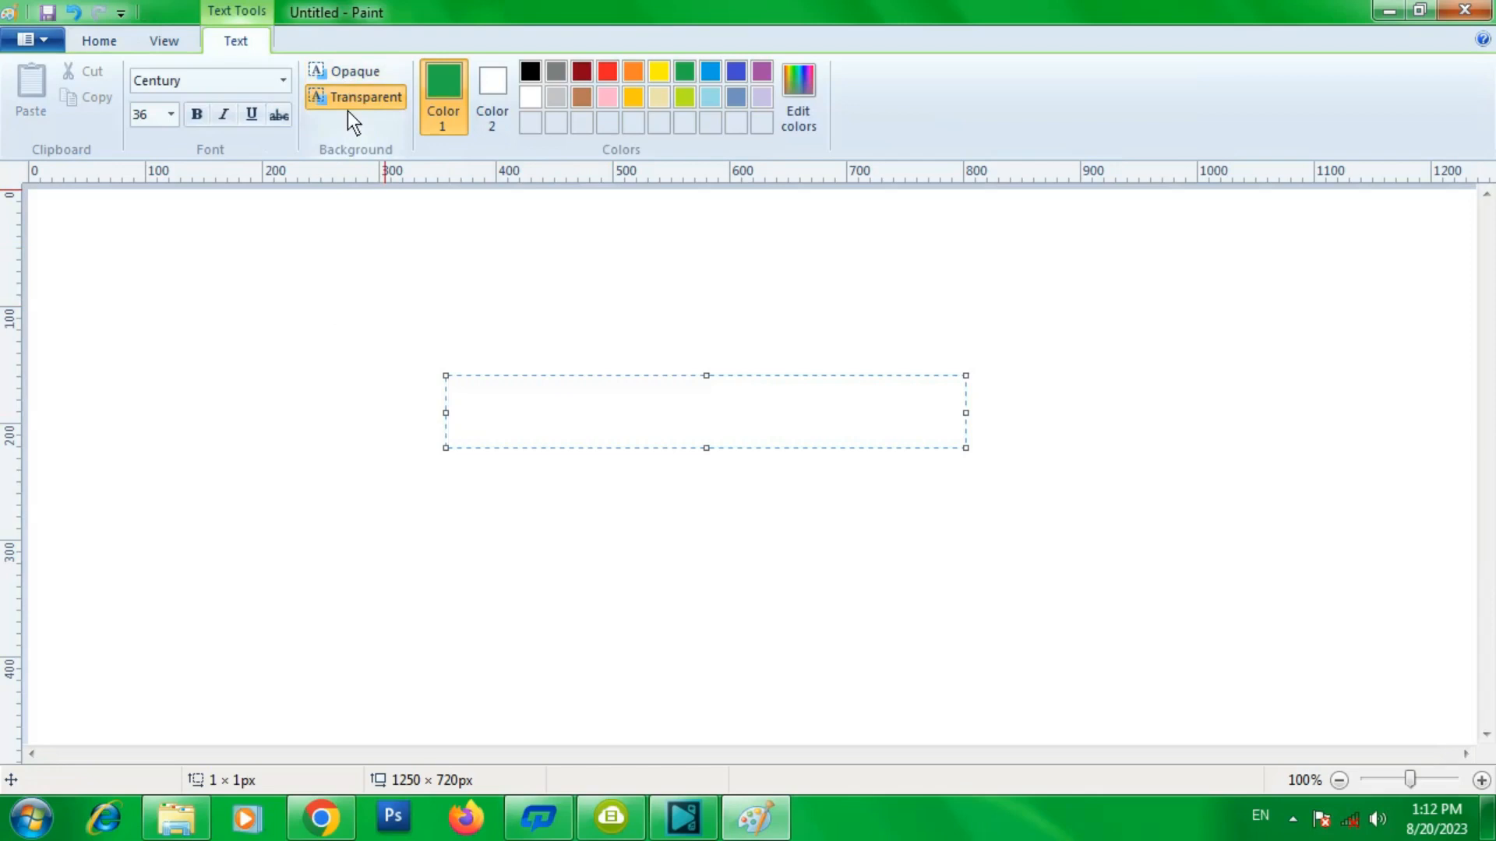
- Draw a green rounded-rectangle speech callout about 283 × 229 px and pick the fill bucket
left_click(109, 42)
left_click(540, 120)
mouse_move(313, 333)
left_mouse_down()
mouse_move(493, 504)
mouse_move(646, 601)
left_mouse_up()
left_click(314, 82)
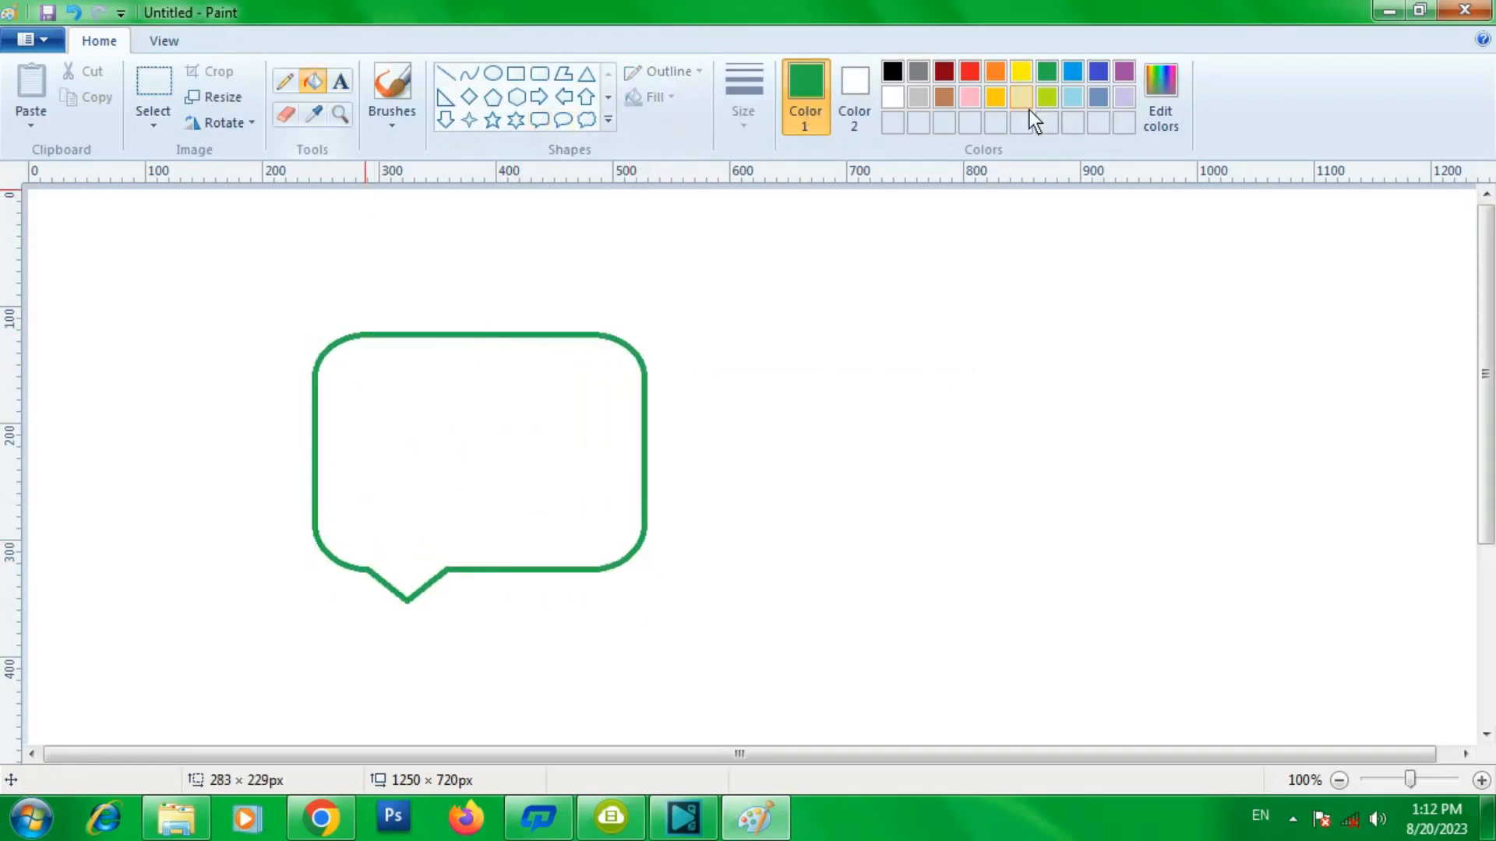
- Fill the speech callout with blue and switch to the Text tool
left_click(1097, 72)
left_click(544, 439)
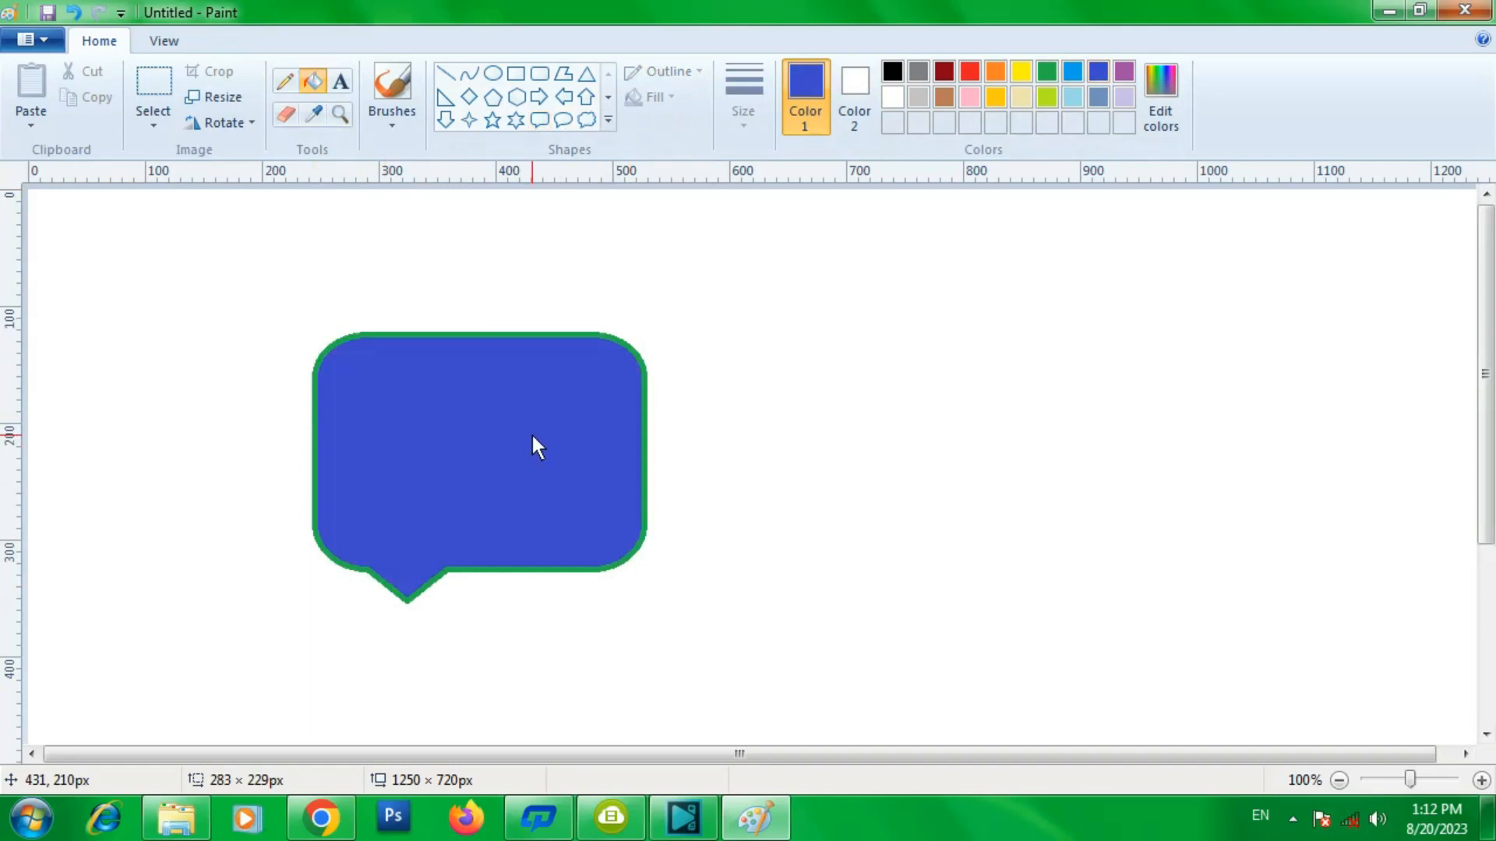
left_click(347, 81)
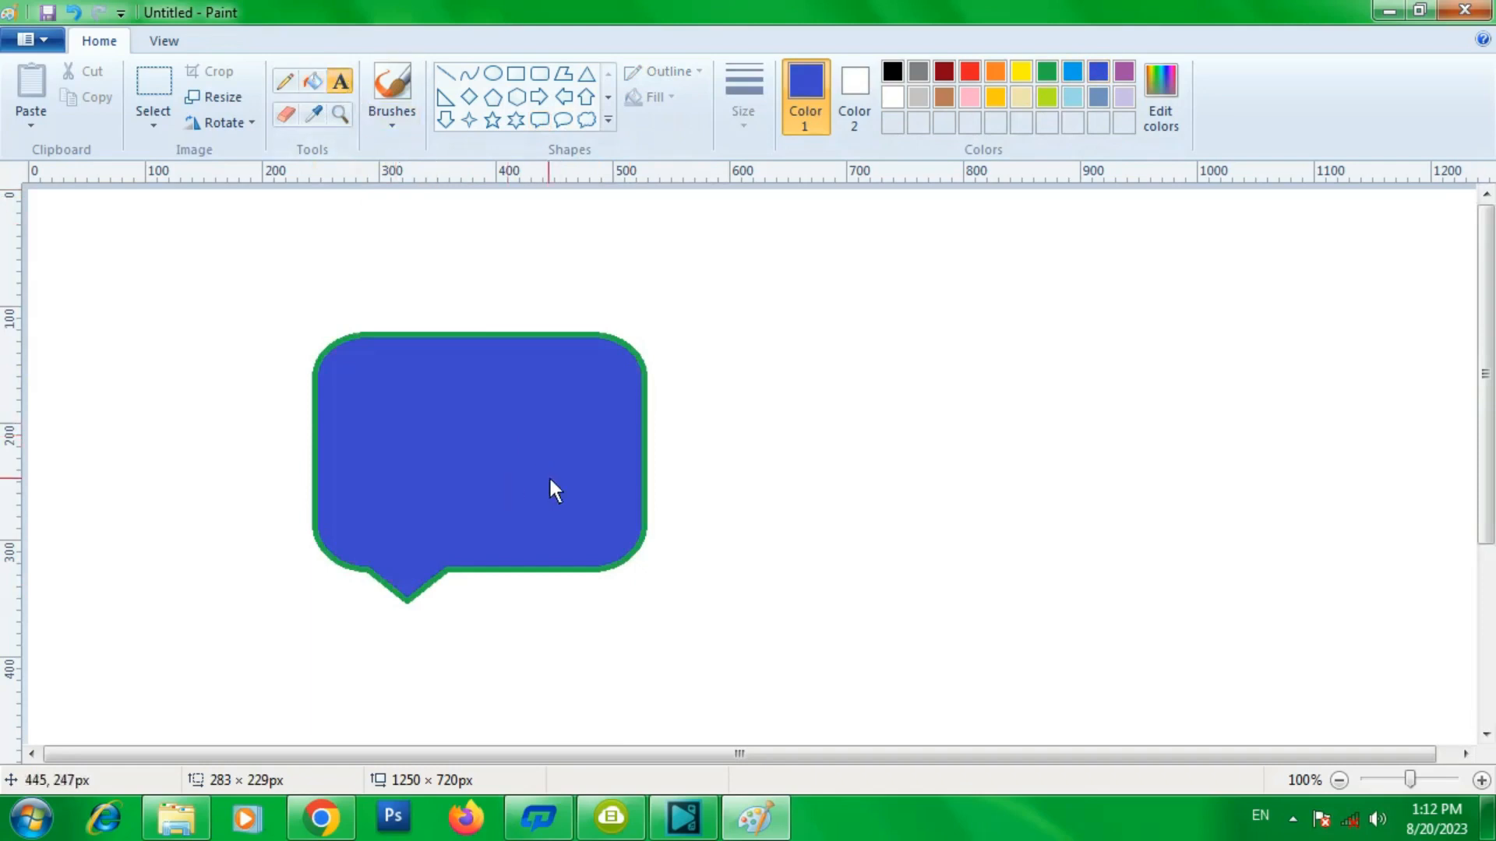
- Add the text BK COMPUTE LAB across the callout and widen the text box to fit it
left_click(292, 427)
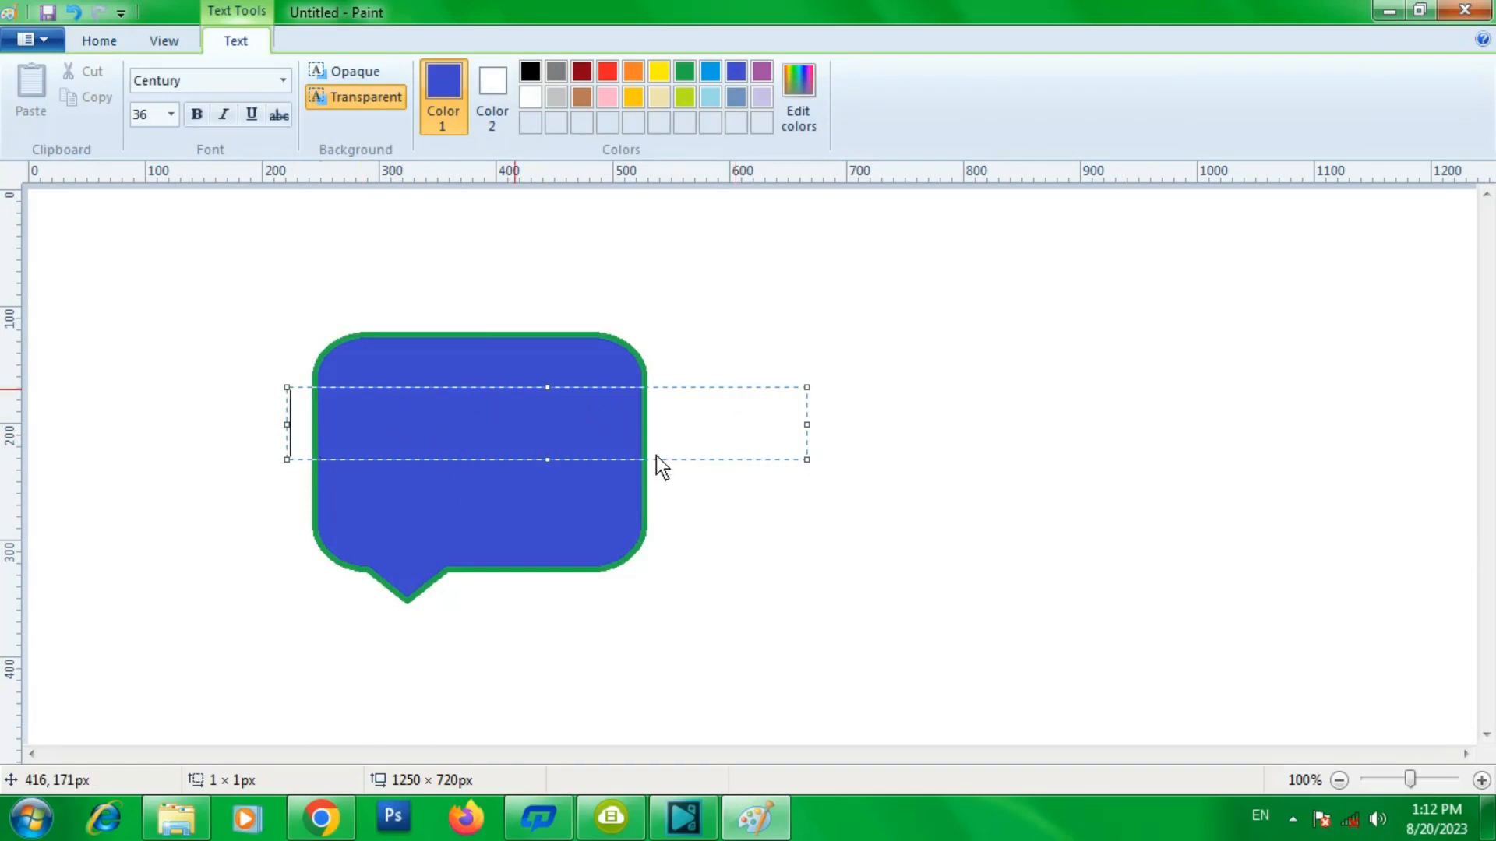
type("ETE L")
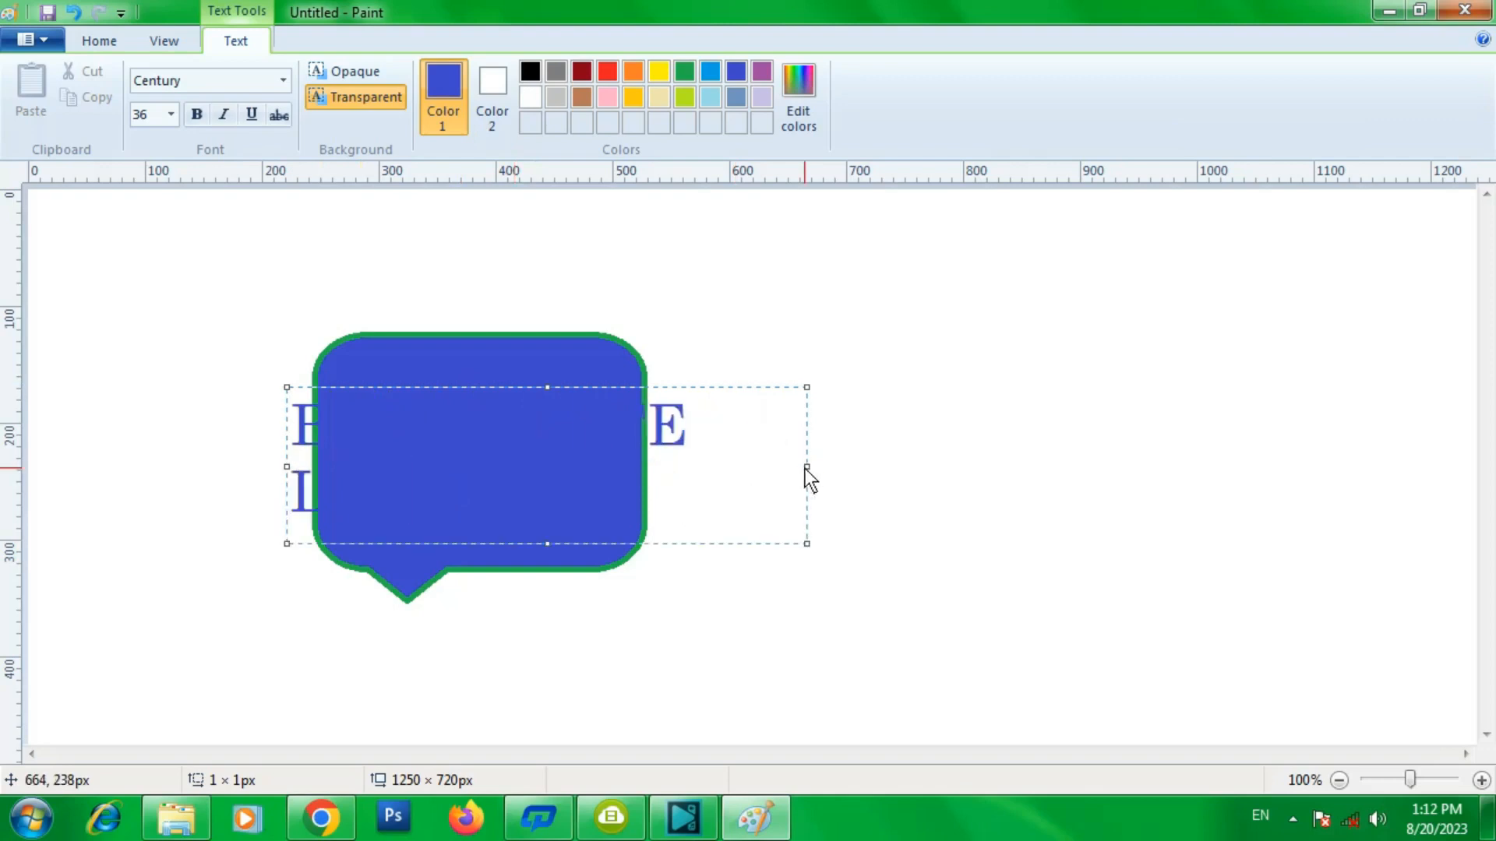
left_click_drag(806, 467, 892, 467)
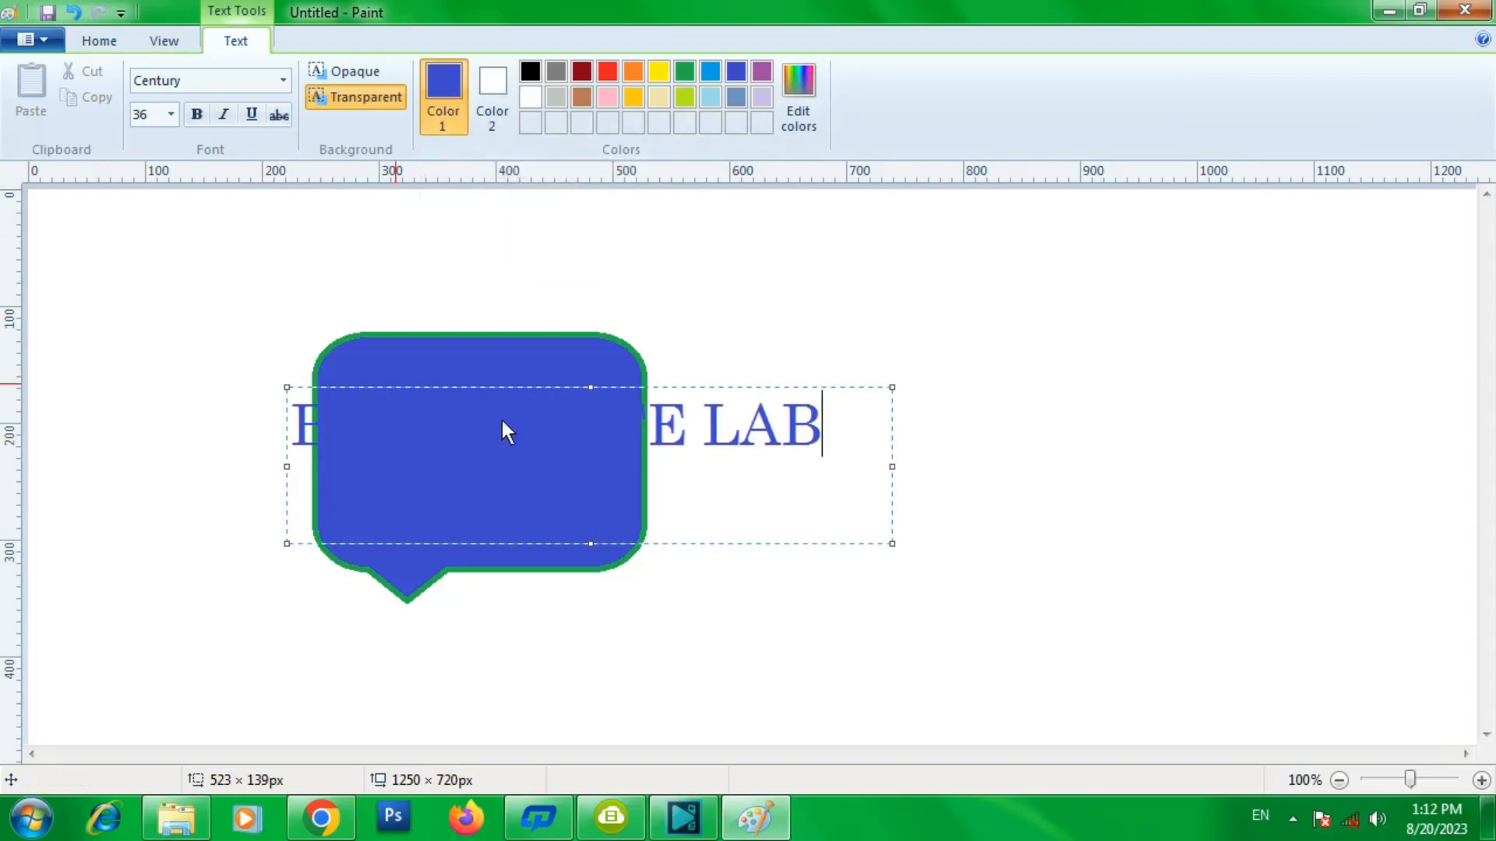
- Color the text BK COMPUTE LAB red and shorten the text box to a single line
left_click_drag(812, 418, 298, 422)
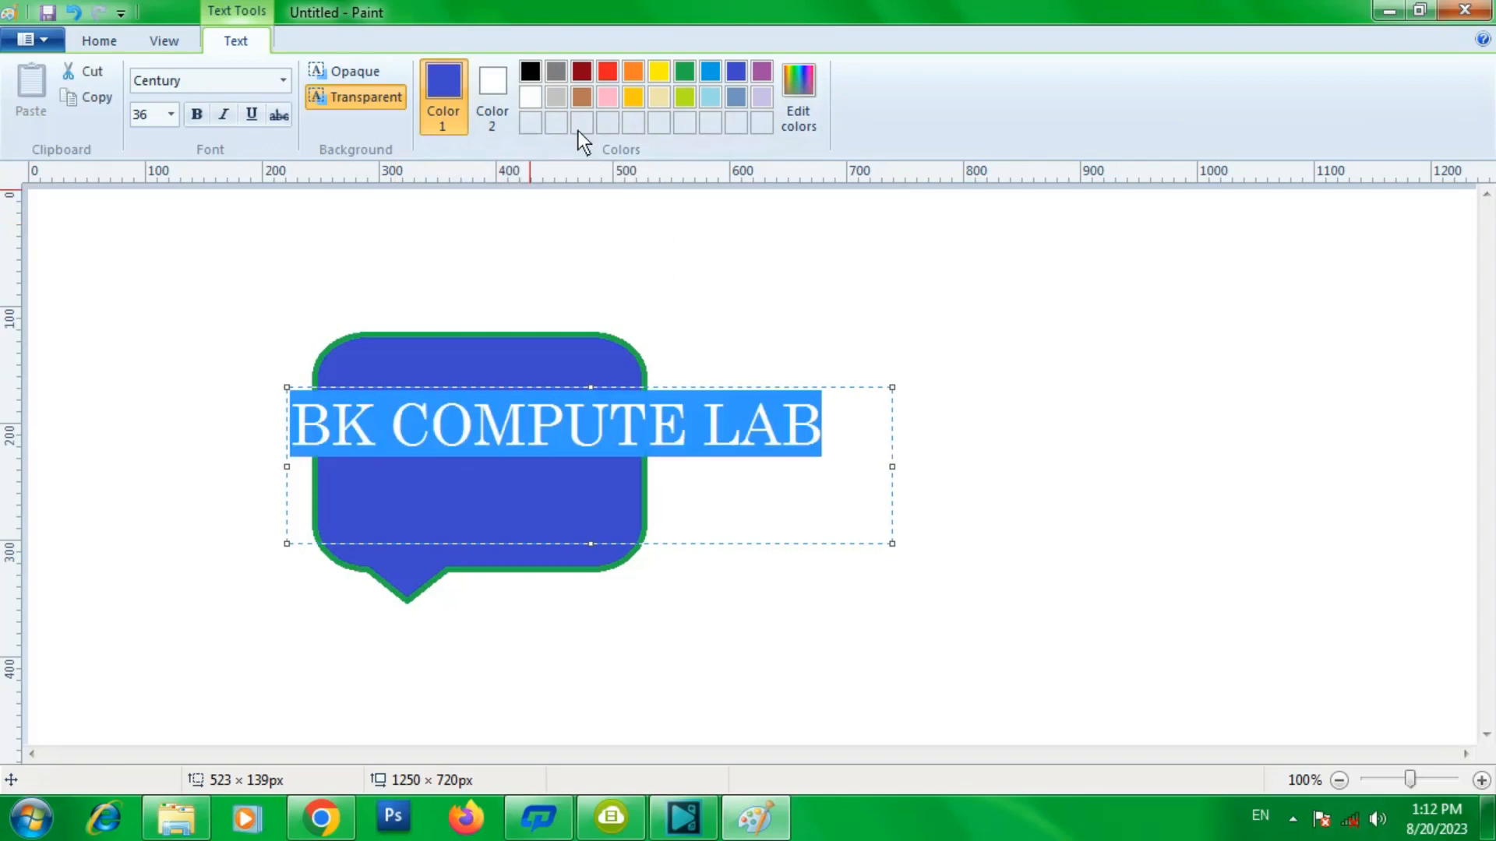
left_click(609, 72)
left_click(660, 467)
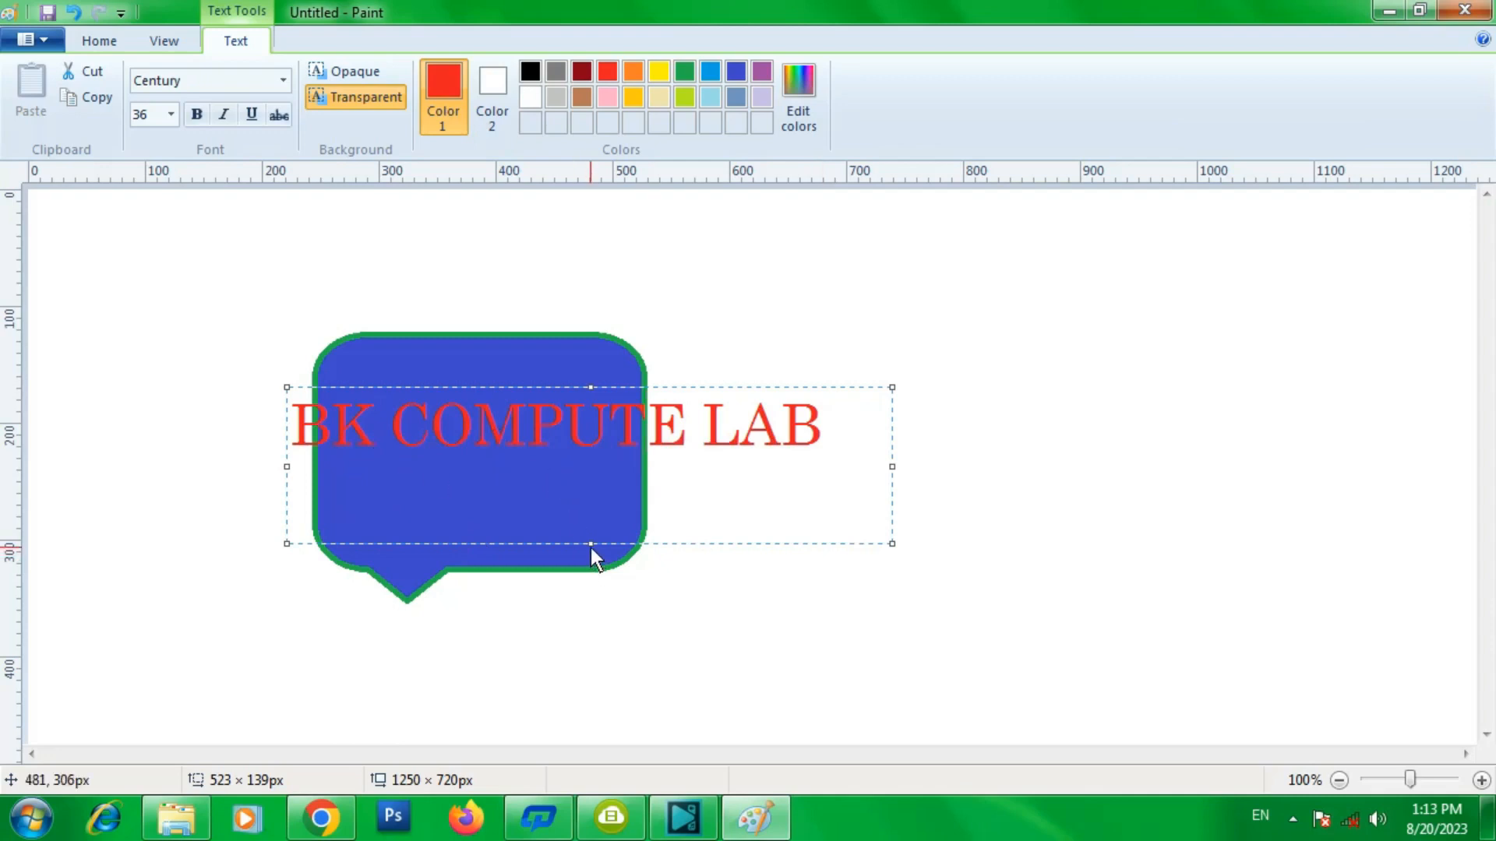
left_click_drag(591, 544, 586, 462)
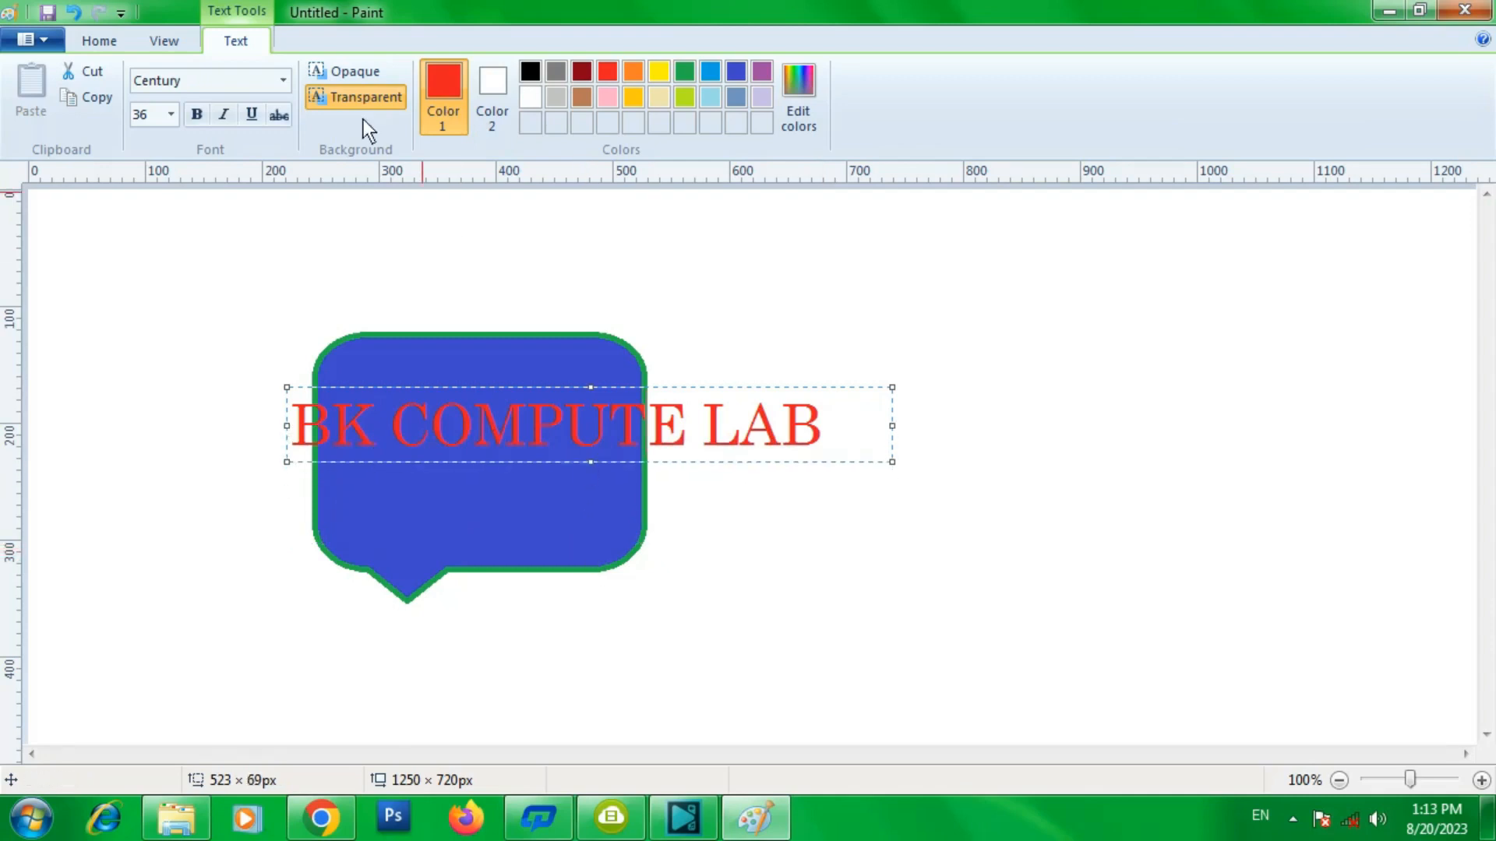
- Give the text an opaque background and set the background colour to orange
left_click(354, 72)
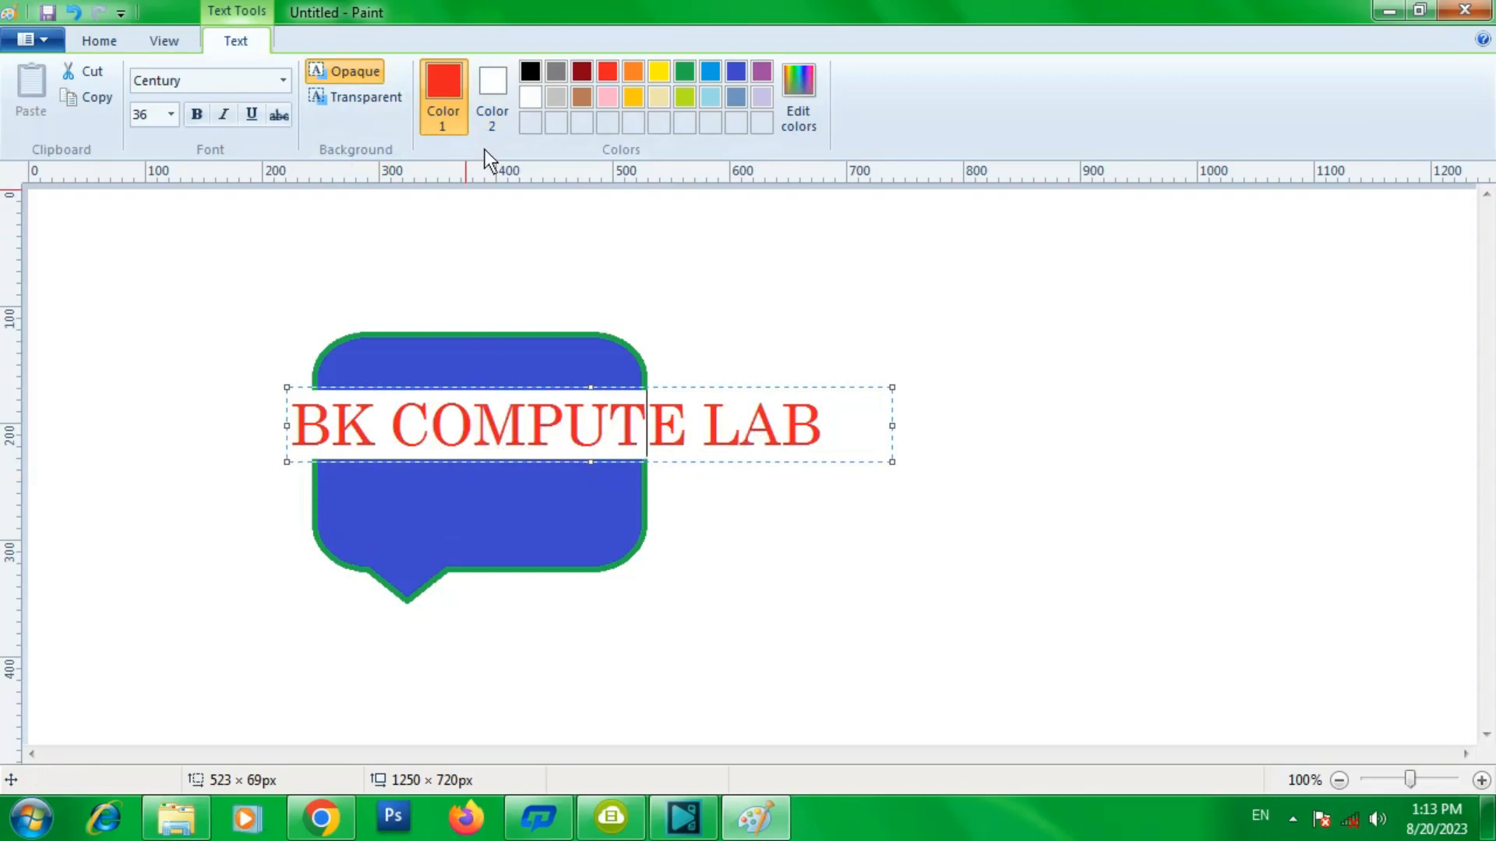
left_click(494, 83)
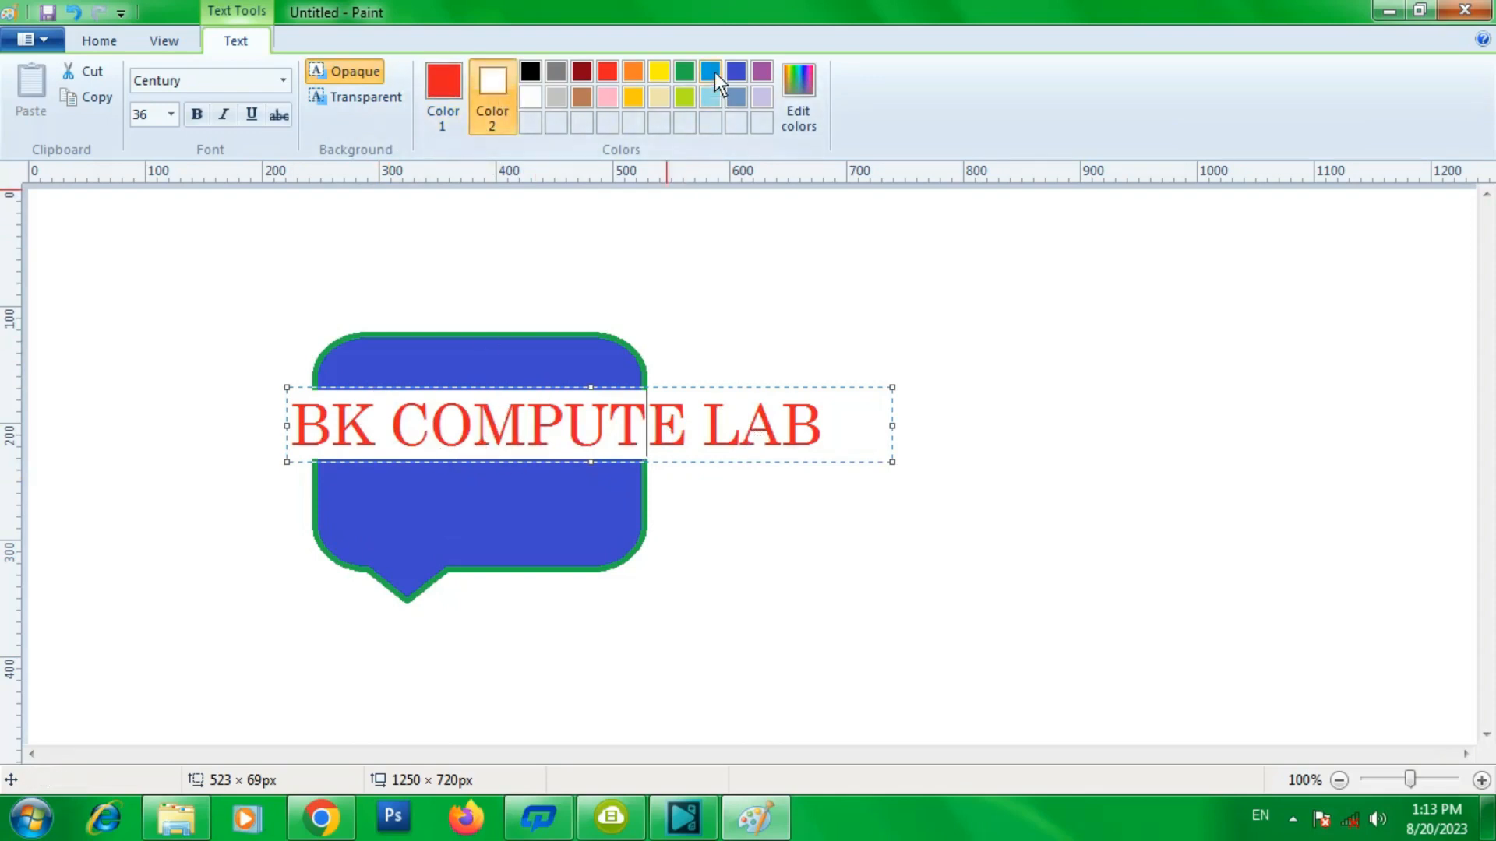
left_click(633, 70)
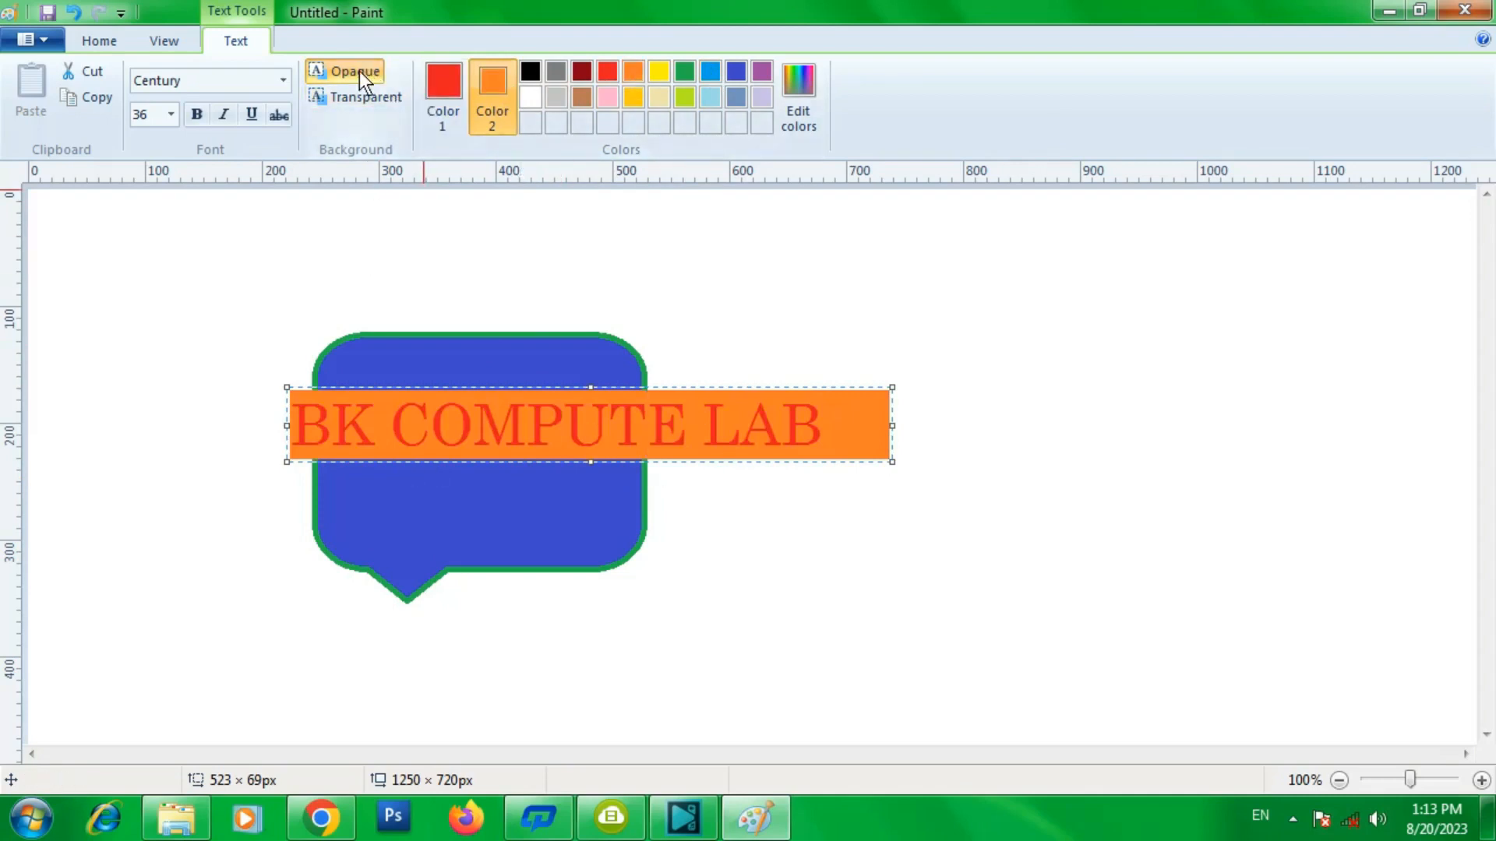
- Add a transparent-background text box above the callout and type sample text into it
left_click_drag(326, 490, 778, 554)
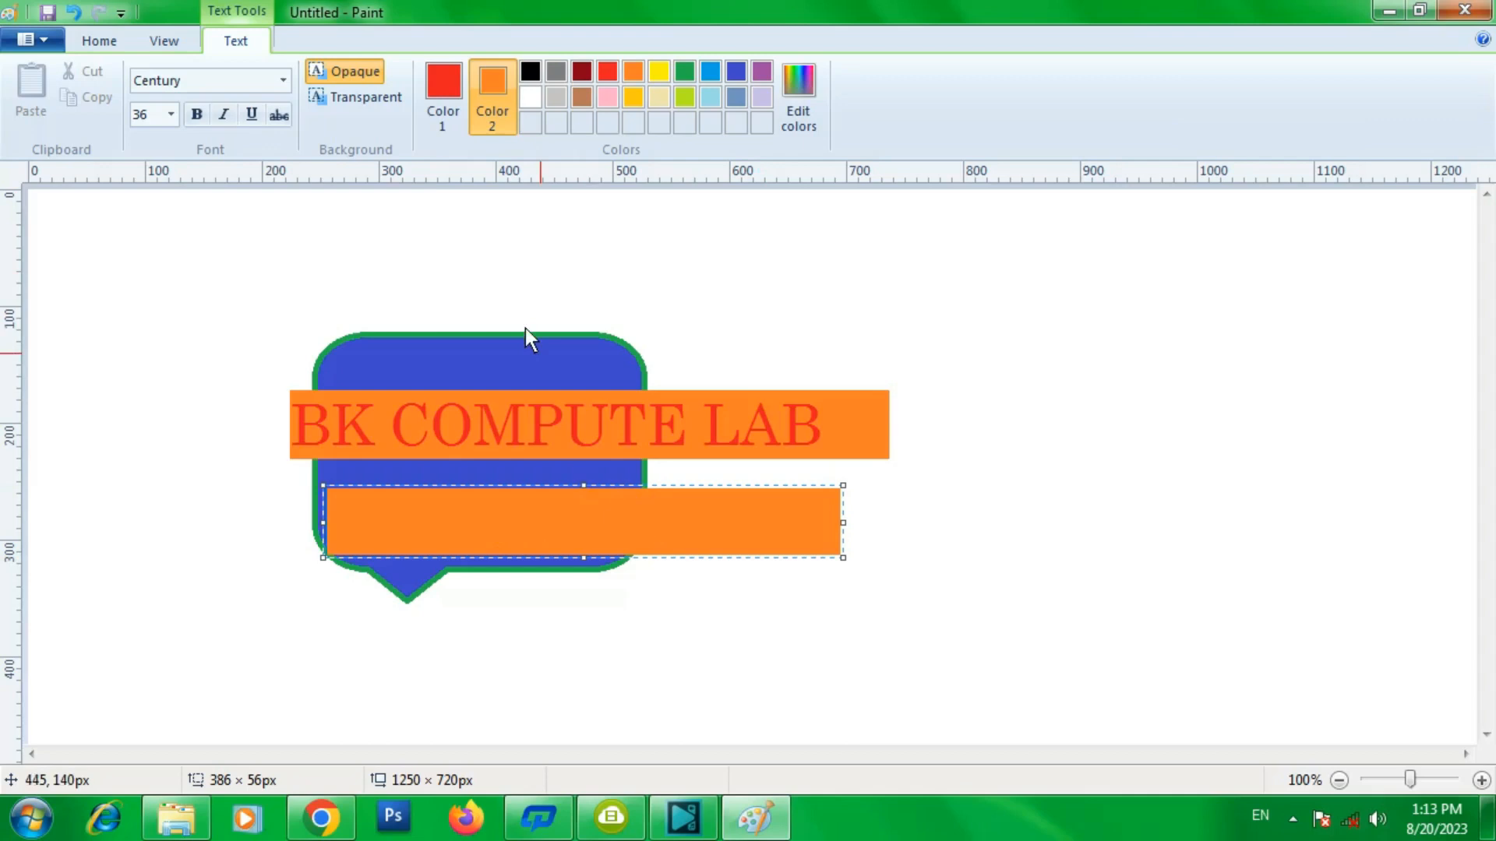
left_click(373, 102)
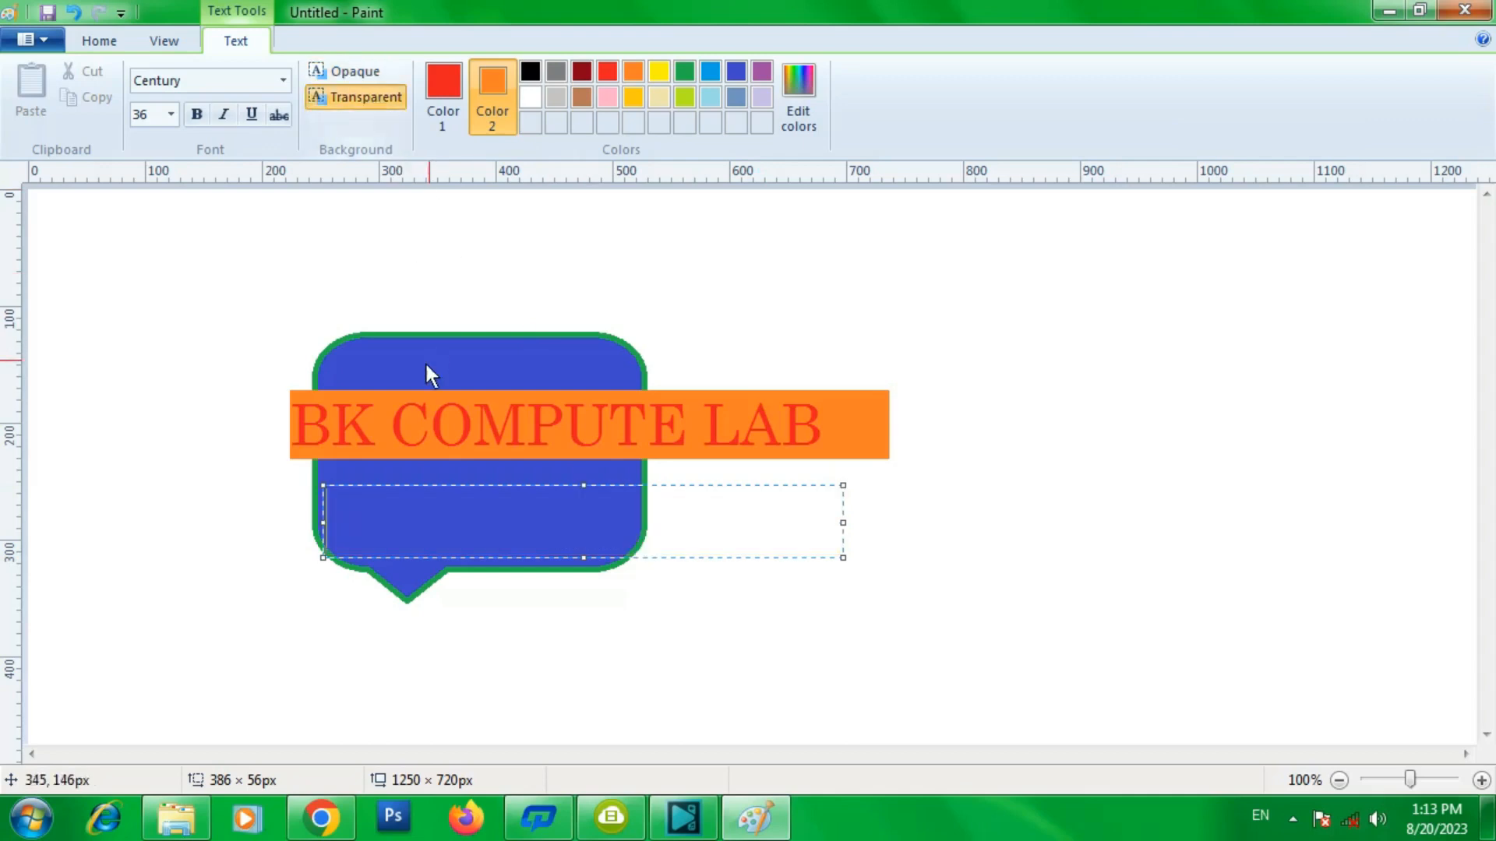
left_click_drag(302, 317, 701, 373)
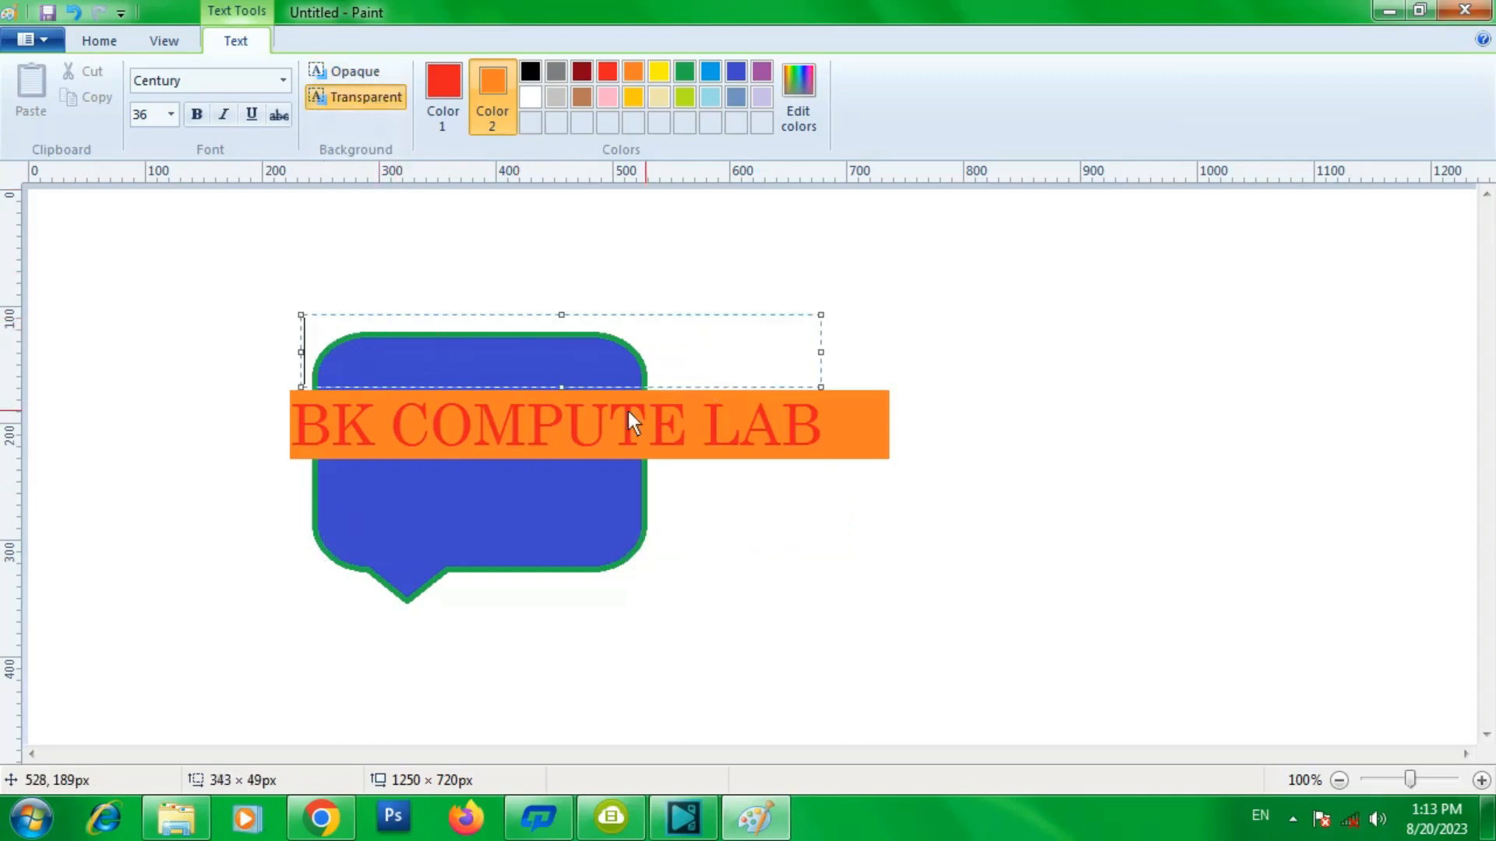
type("FGFFGFG")
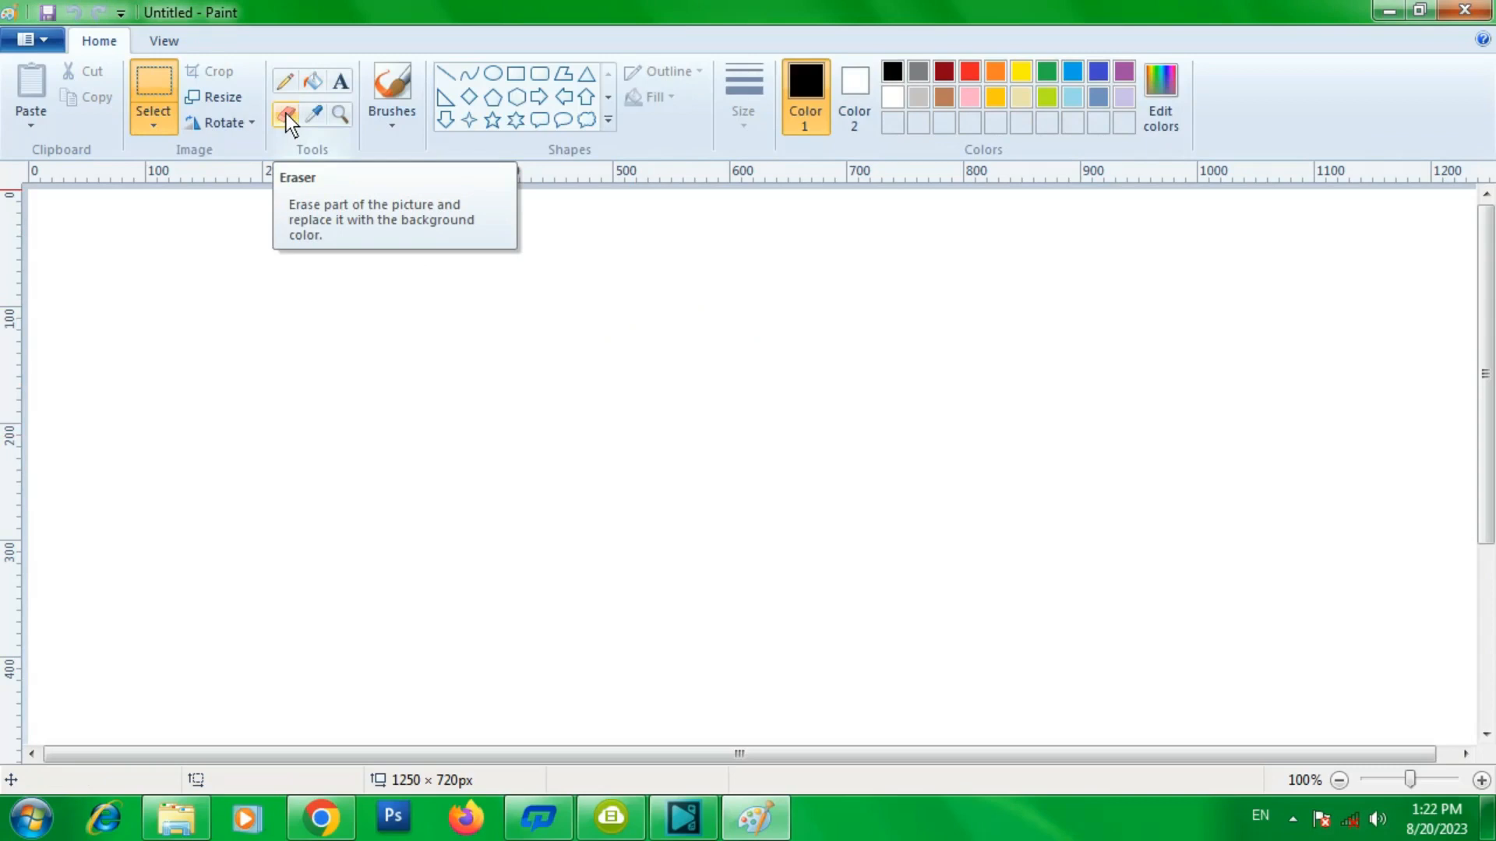
- Draw a black hexagon about 175 × 250 px and fill it with green
left_click(515, 97)
left_click_drag(479, 293, 686, 585)
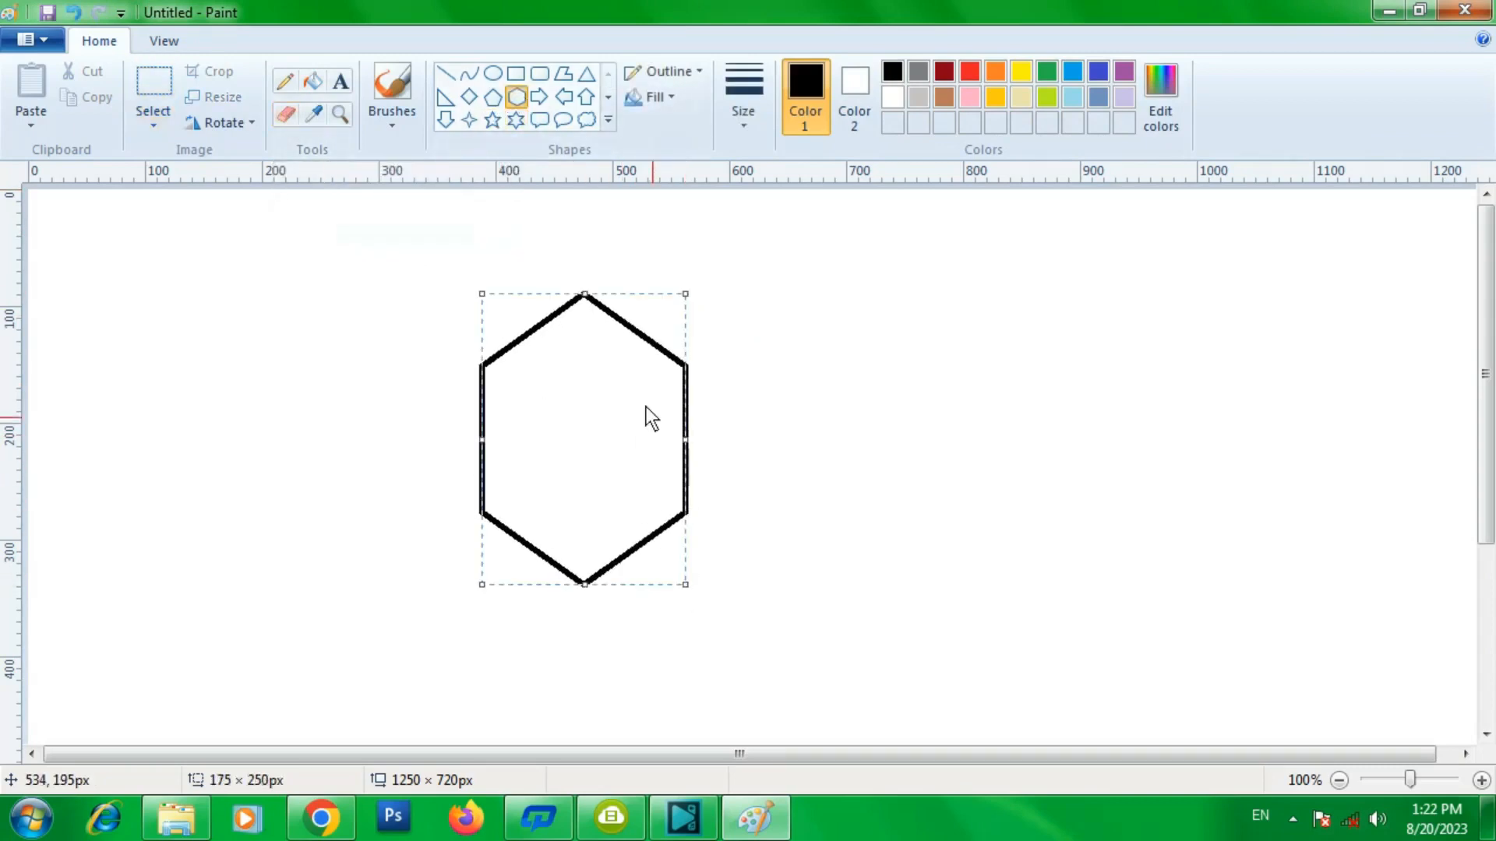
left_click(314, 82)
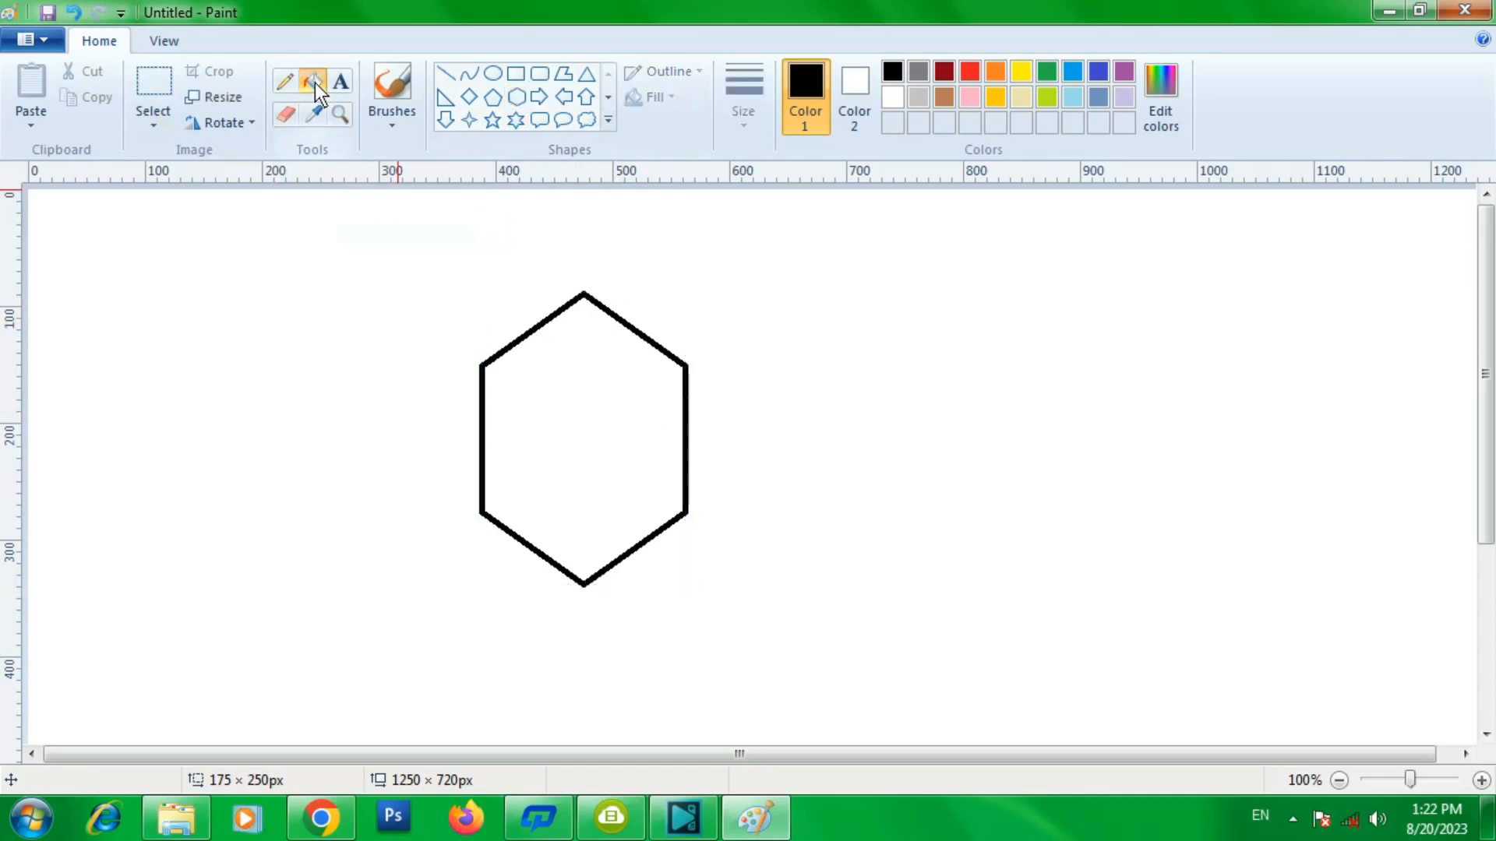
left_click(1053, 69)
left_click(608, 408)
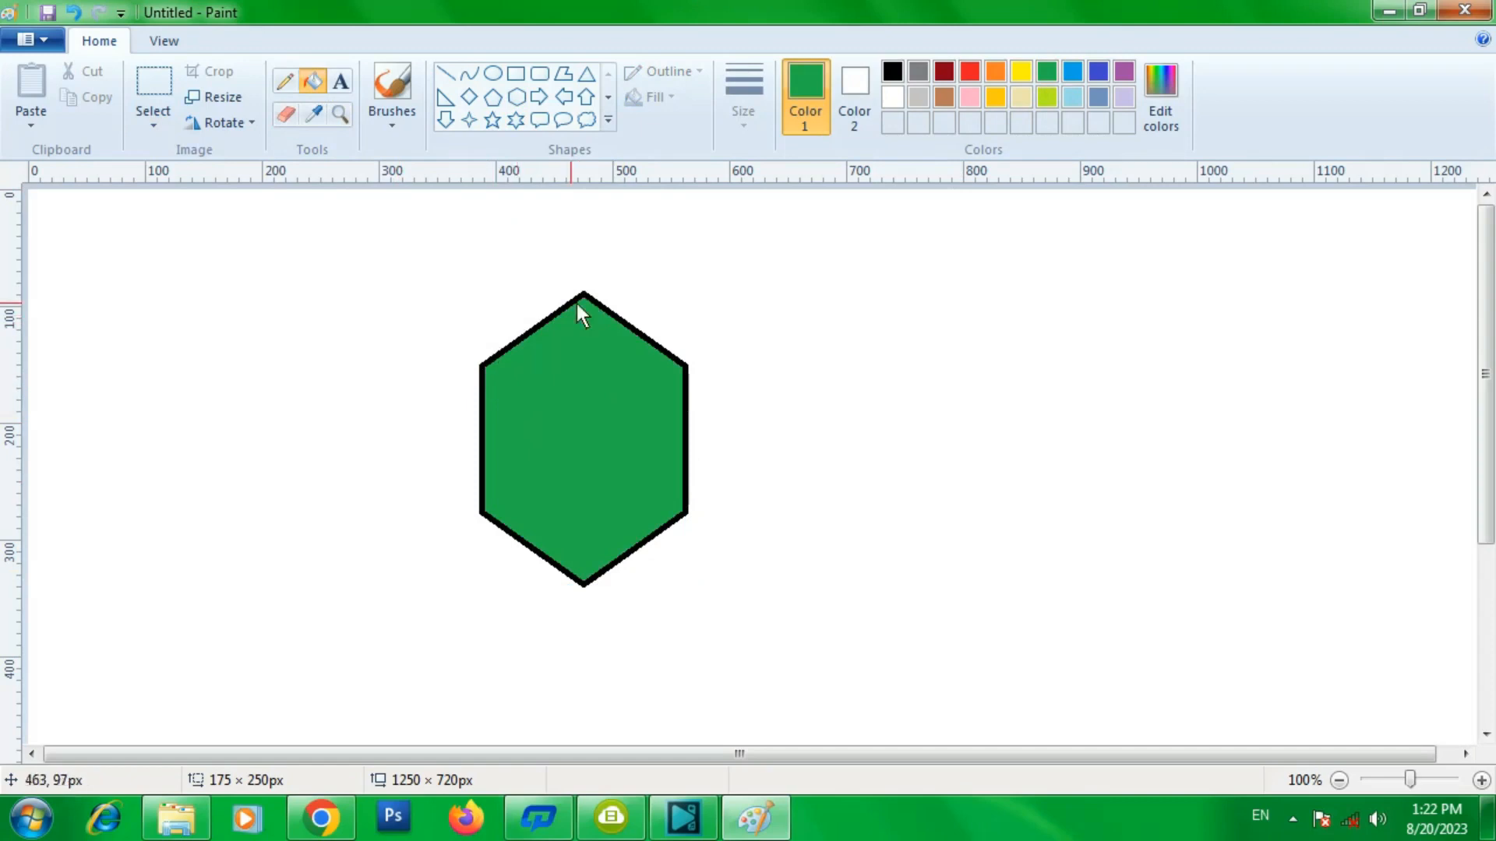
- Erase parts of the hexagon's top with the Eraser, enlarging the eraser size partway
left_click(286, 114)
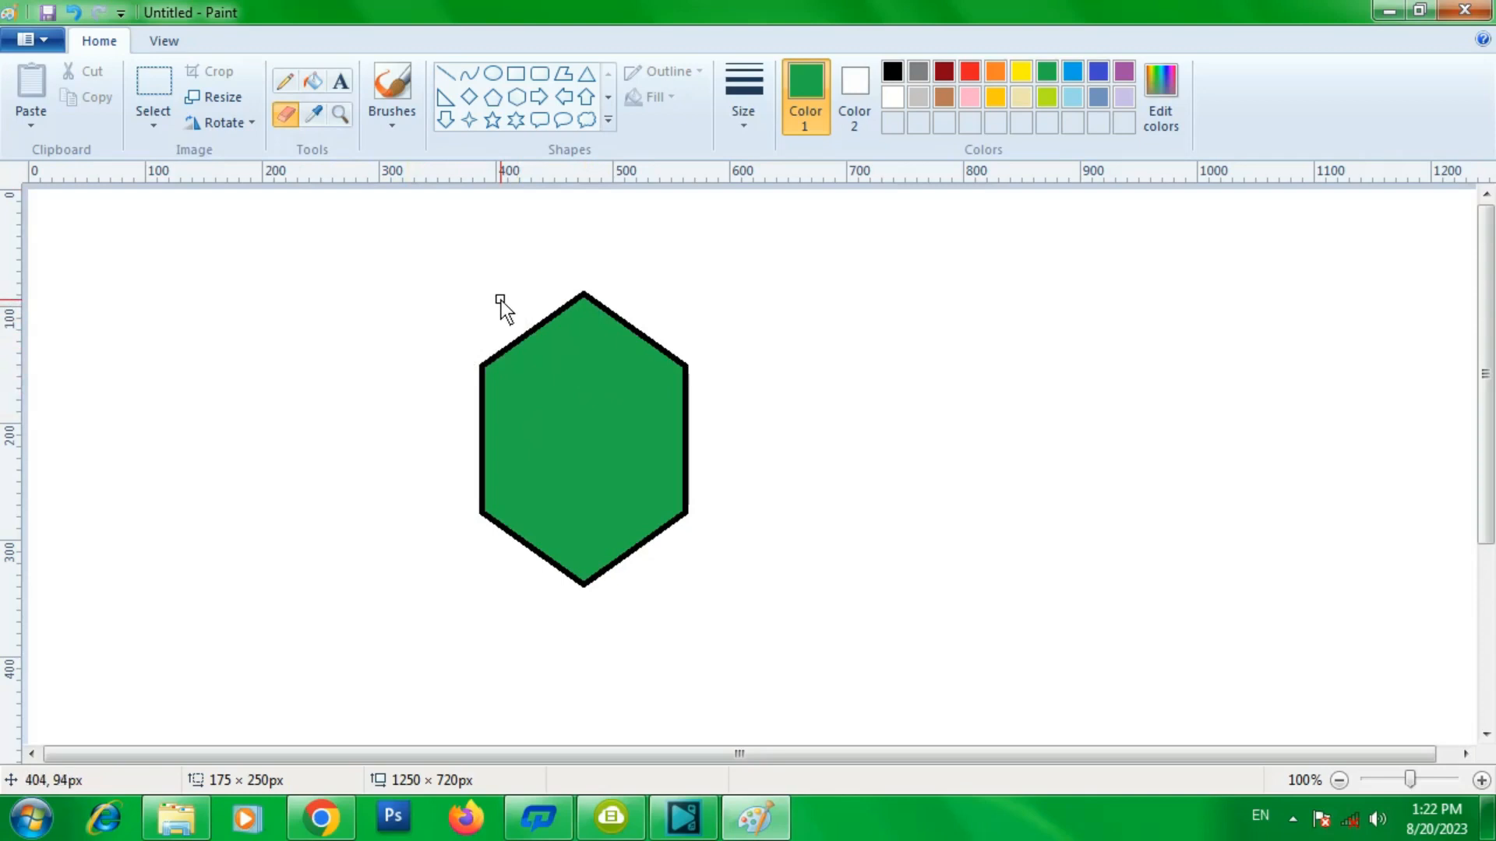
mouse_move(530, 293)
left_mouse_down()
mouse_move(578, 403)
mouse_move(654, 307)
mouse_move(689, 348)
mouse_move(690, 395)
mouse_move(564, 463)
mouse_move(519, 394)
mouse_move(505, 326)
mouse_move(545, 395)
mouse_move(539, 316)
mouse_move(570, 399)
mouse_move(574, 315)
left_mouse_up()
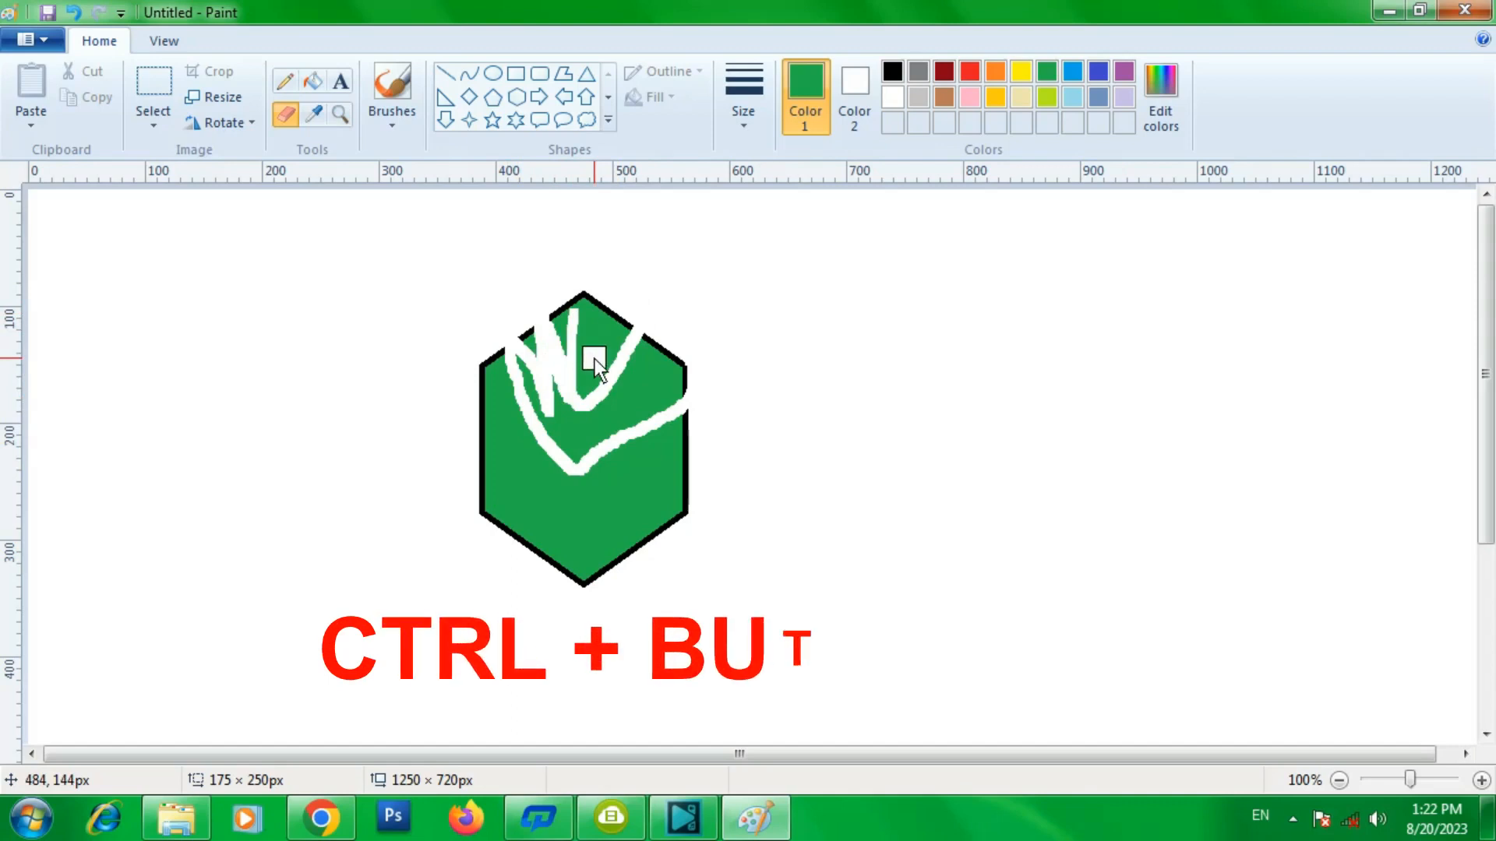
key("ctrl+KP_Add")
key("ctrl+KP_Add")
key("ctrl+KP_Add")
key("ctrl+KP_Add")
key("ctrl+KP_Add")
key("ctrl+KP_Add")
key("ctrl+KP_Add")
key("ctrl+KP_Add")
key("ctrl+KP_Add")
key("ctrl+KP_Add")
key("ctrl+KP_Add")
key("ctrl+KP_Add")
key("ctrl+KP_Add")
key("ctrl+KP_Add")
key("ctrl+KP_Add")
key("ctrl+KP_Add")
key("ctrl+KP_Add")
key("ctrl+KP_Add")
key("ctrl+KP_Add")
key("ctrl+KP_Add")
key("ctrl+KP_Add")
key("ctrl+KP_Add")
key("ctrl+KP_Add")
key("ctrl+KP_Add")
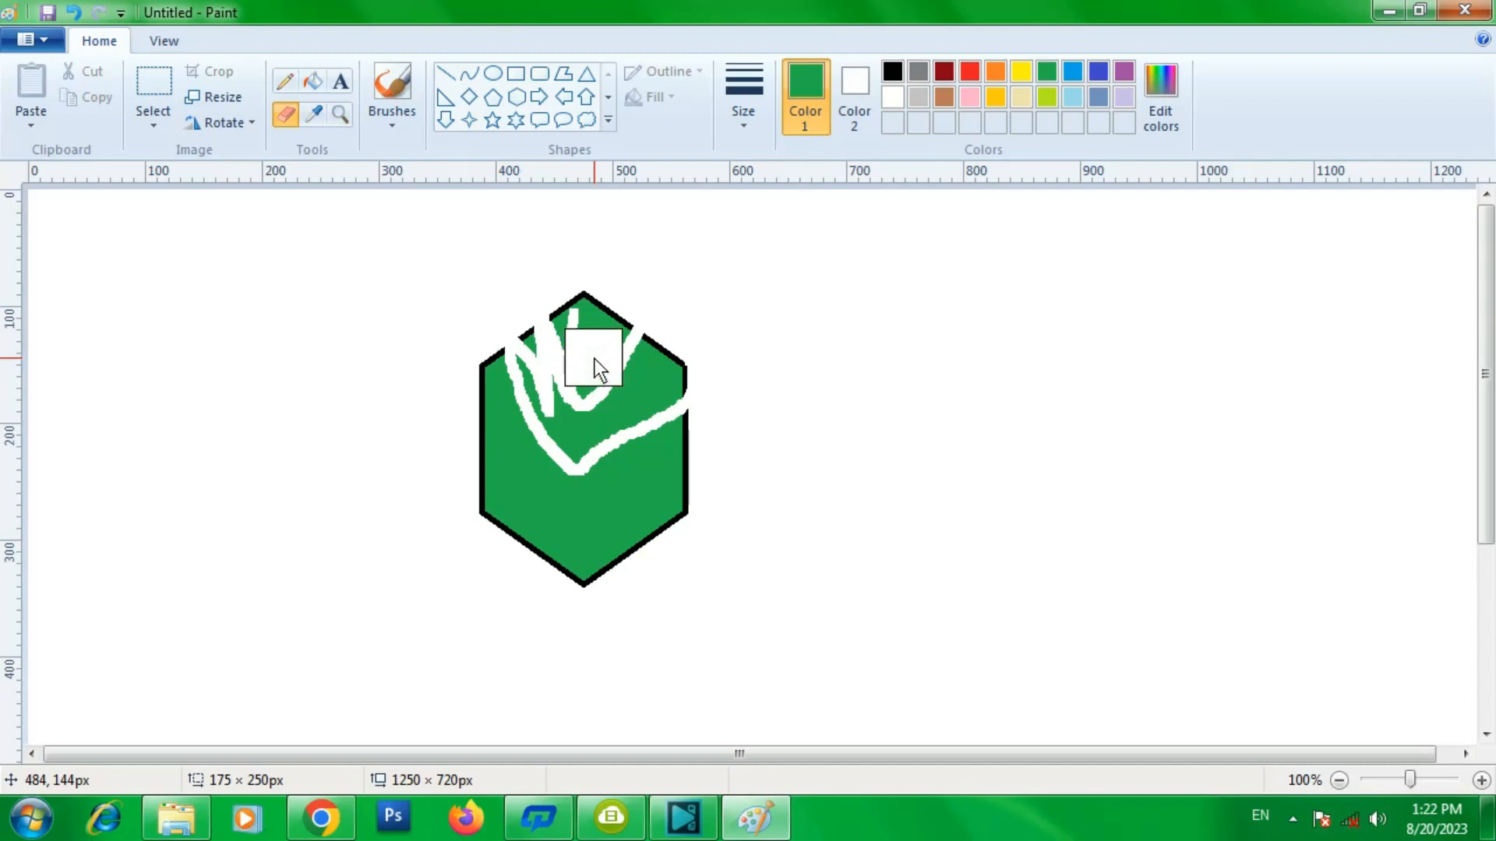
mouse_move(595, 358)
left_mouse_down()
mouse_move(589, 298)
mouse_move(594, 388)
mouse_move(608, 321)
mouse_move(623, 368)
mouse_move(645, 325)
mouse_move(644, 392)
mouse_move(675, 363)
mouse_move(676, 389)
mouse_move(624, 376)
left_mouse_up()
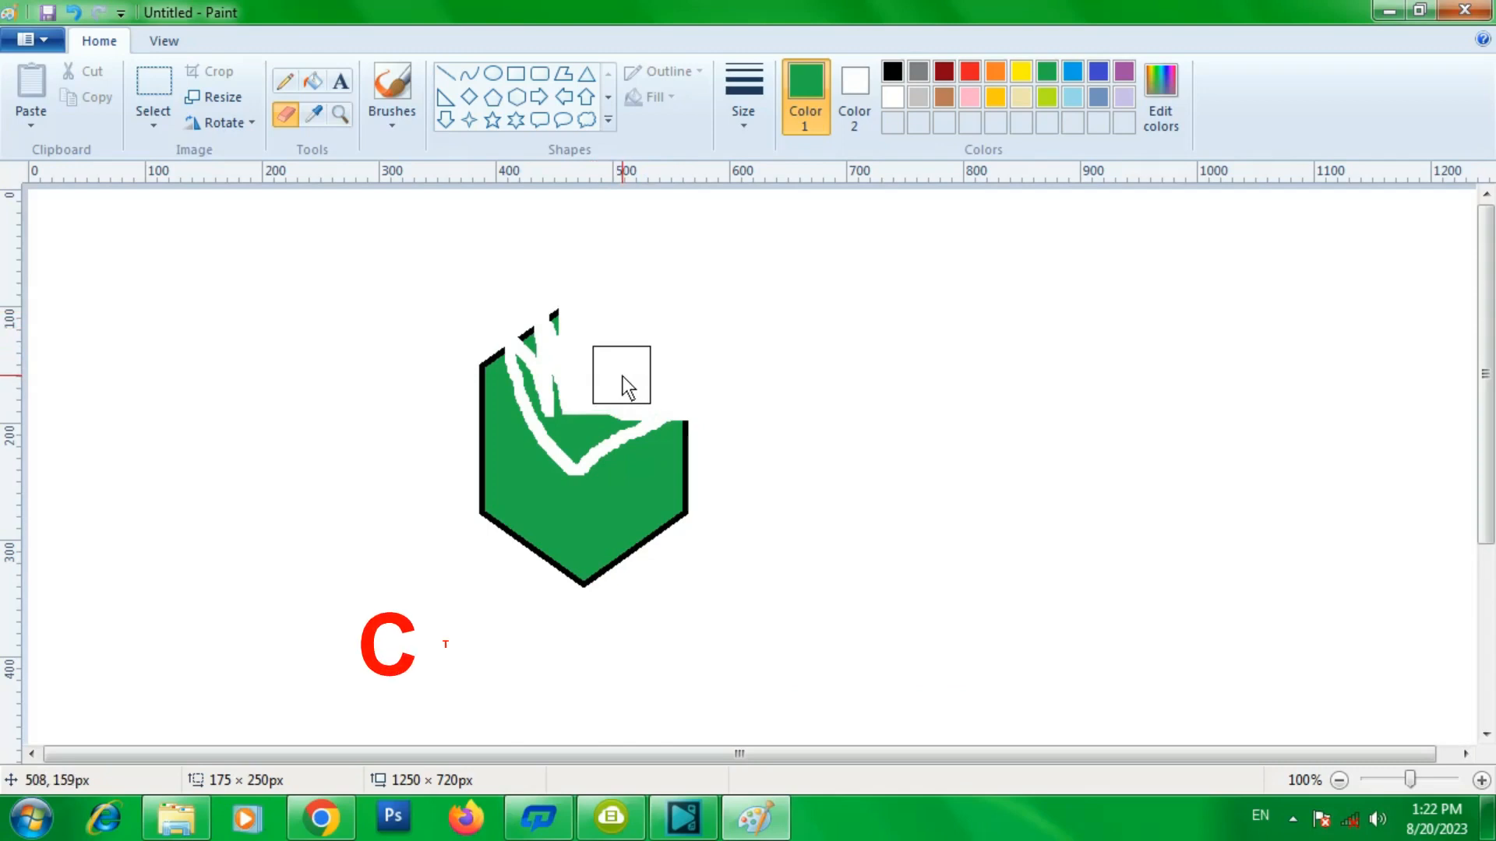
- Shrink the eraser size back down
key("ctrl+minus")
key("ctrl+minus")
key("ctrl+minus")
key("ctrl+minus")
key("ctrl+minus")
key("ctrl+minus")
key("ctrl+minus")
key("ctrl+minus")
key("ctrl+minus")
key("ctrl+minus")
key("ctrl+minus")
key("ctrl+minus")
key("ctrl+minus")
key("ctrl+minus")
key("ctrl+minus")
key("ctrl+minus")
key("ctrl+minus")
key("ctrl+minus")
key("ctrl+minus")
key("ctrl+minus")
key("ctrl+minus")
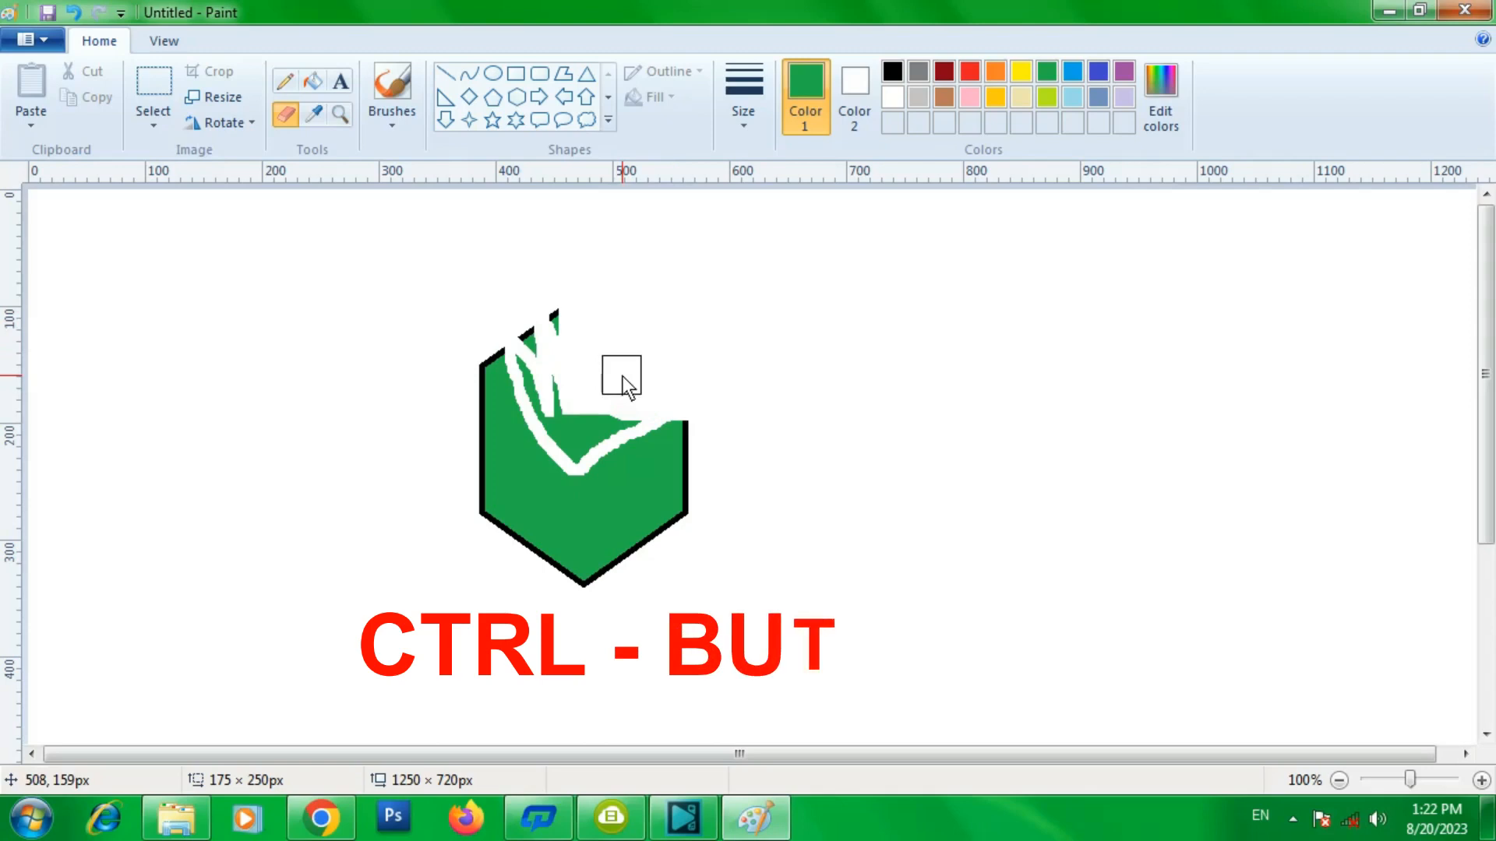
key("ctrl+minus")
key("ctrl+minus")
key("ctrl+minus")
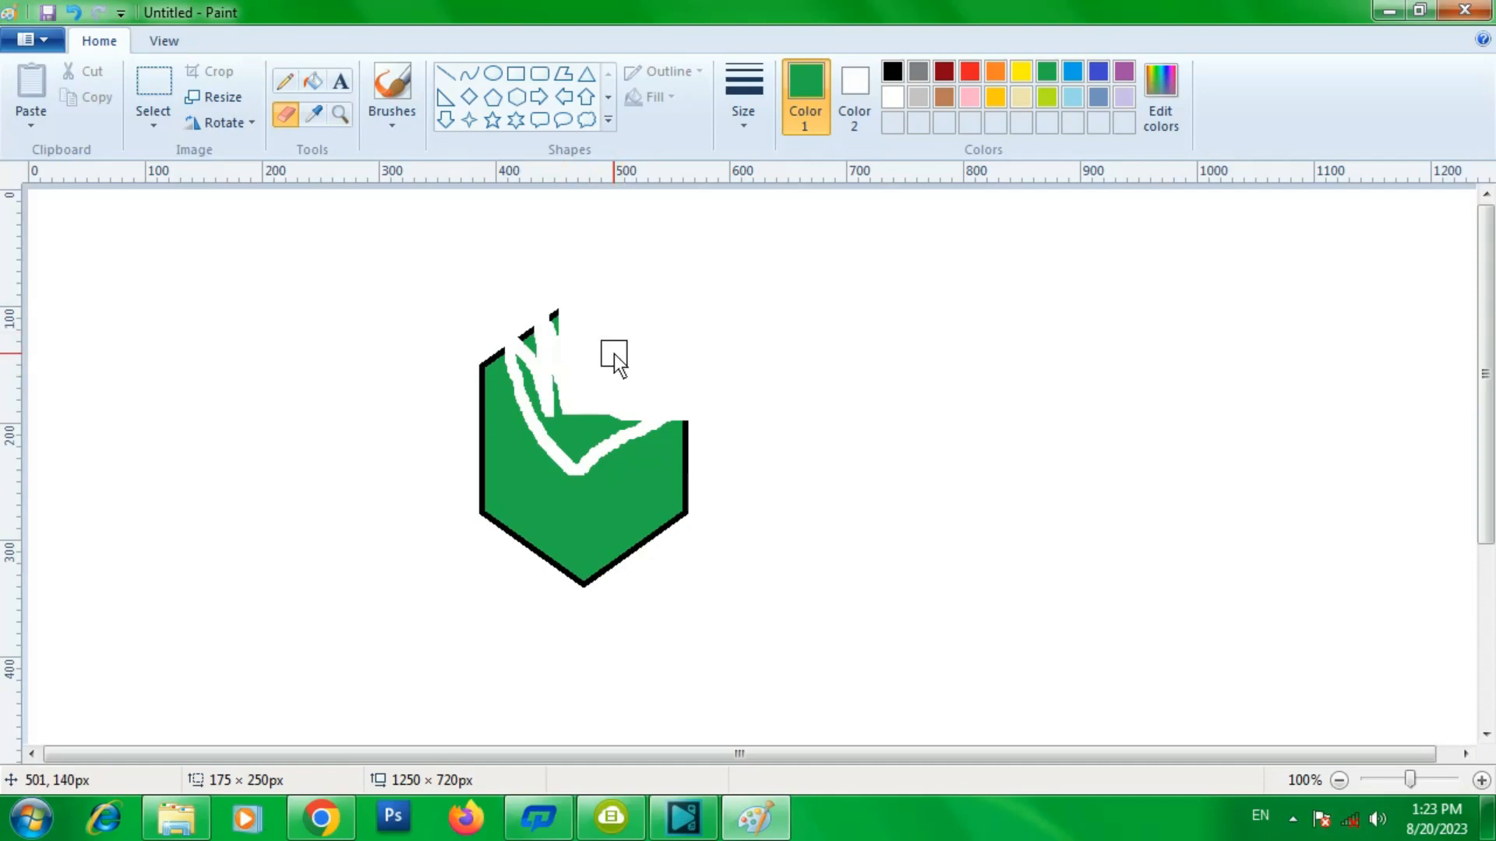
- Select everything on the canvas and delete it
key("ctrl+a")
key("Delete")
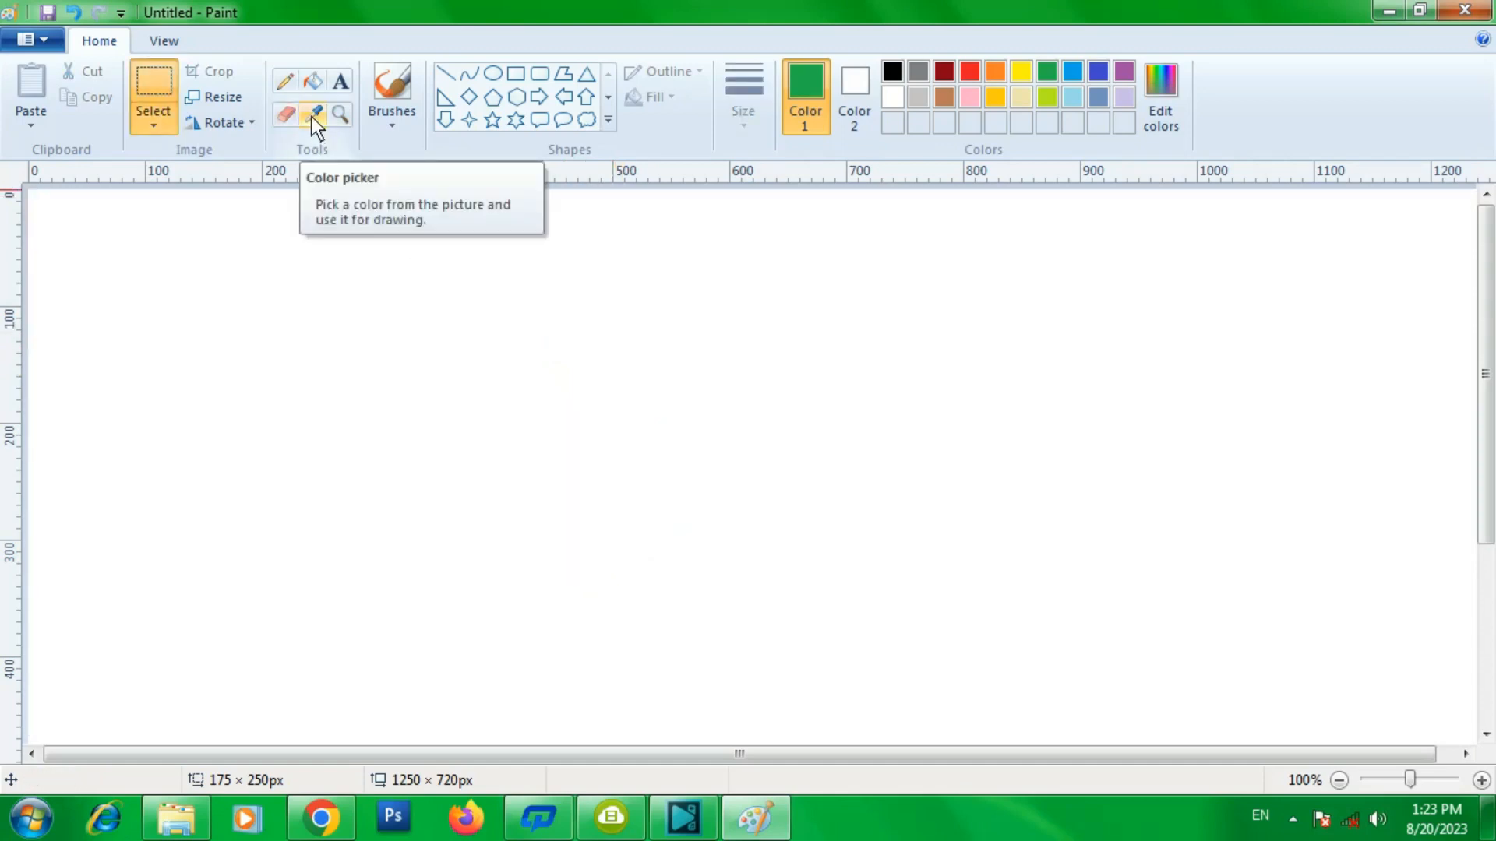
- Draw a green-outlined hexagon about 136 × 181 px and pick the fill bucket
left_click(516, 96)
left_click_drag(499, 309, 658, 516)
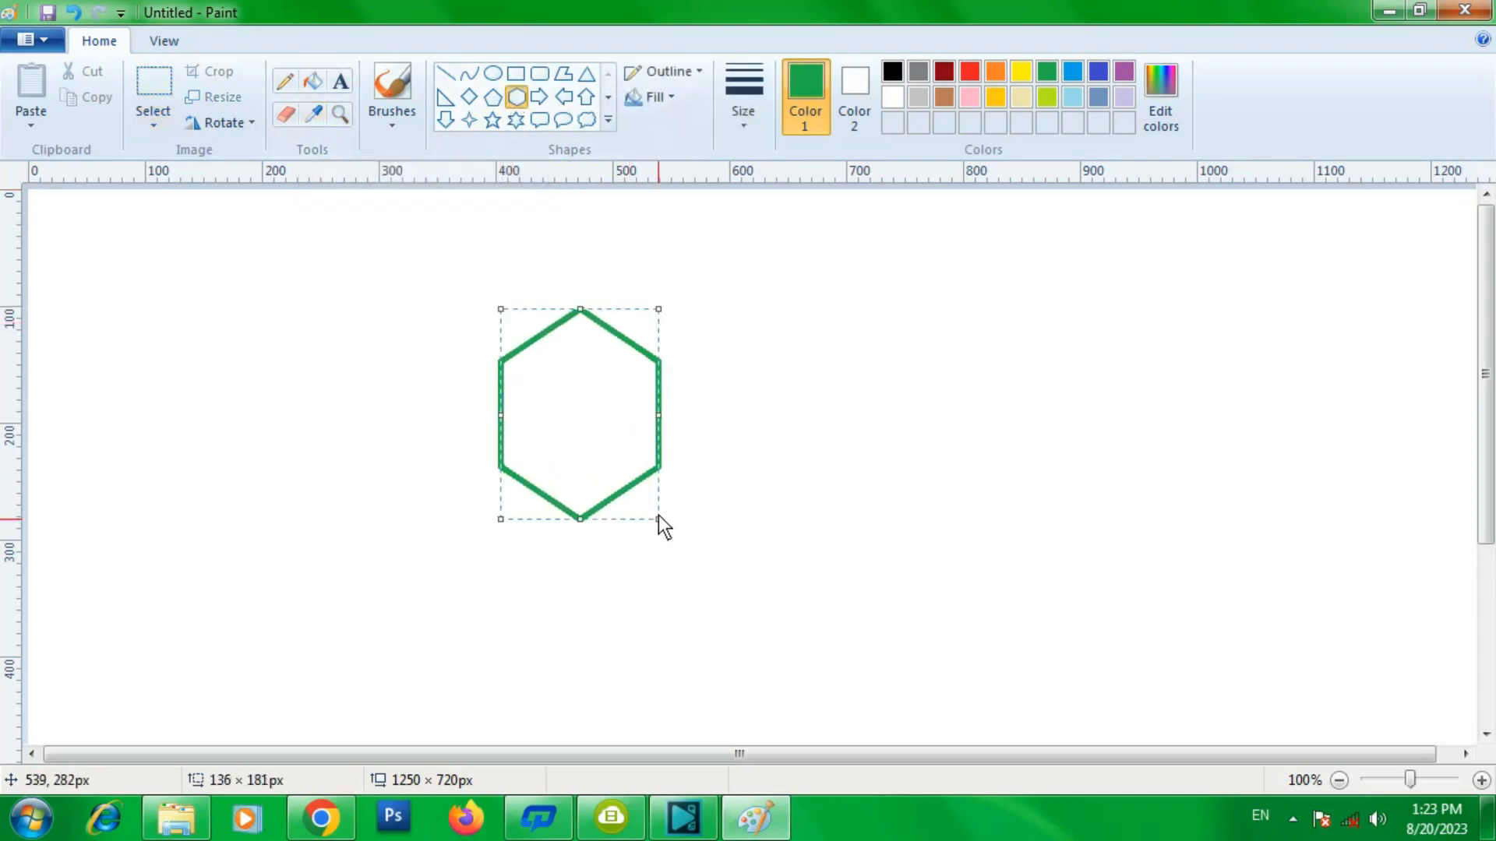
left_click(315, 85)
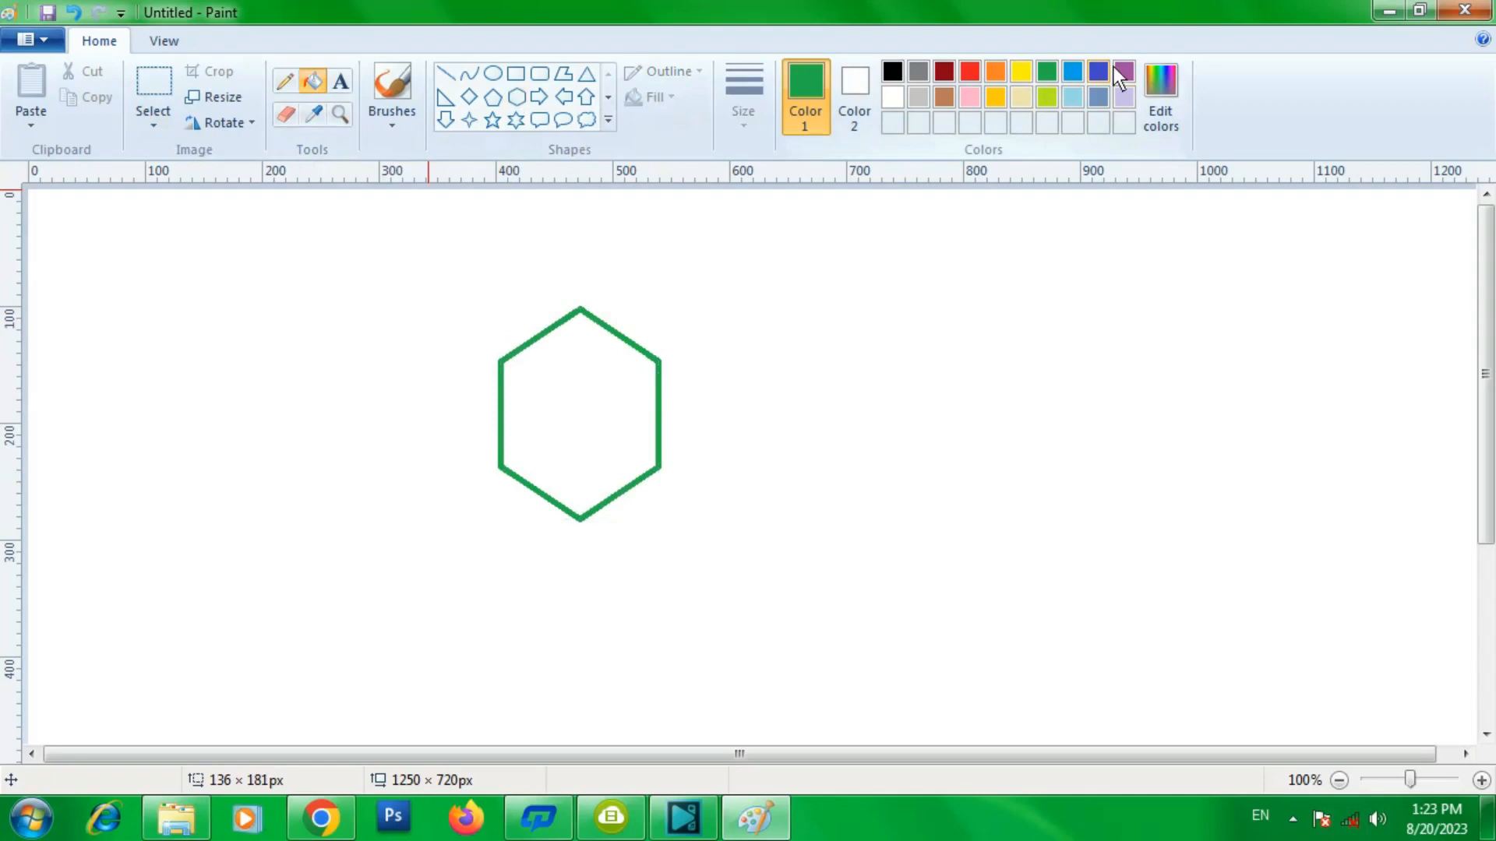
- Define a custom blue colour (Red 30, Green 83, Blue 181) and fill the hexagon with it
left_click(1163, 86)
left_click_drag(848, 225, 1137, 221)
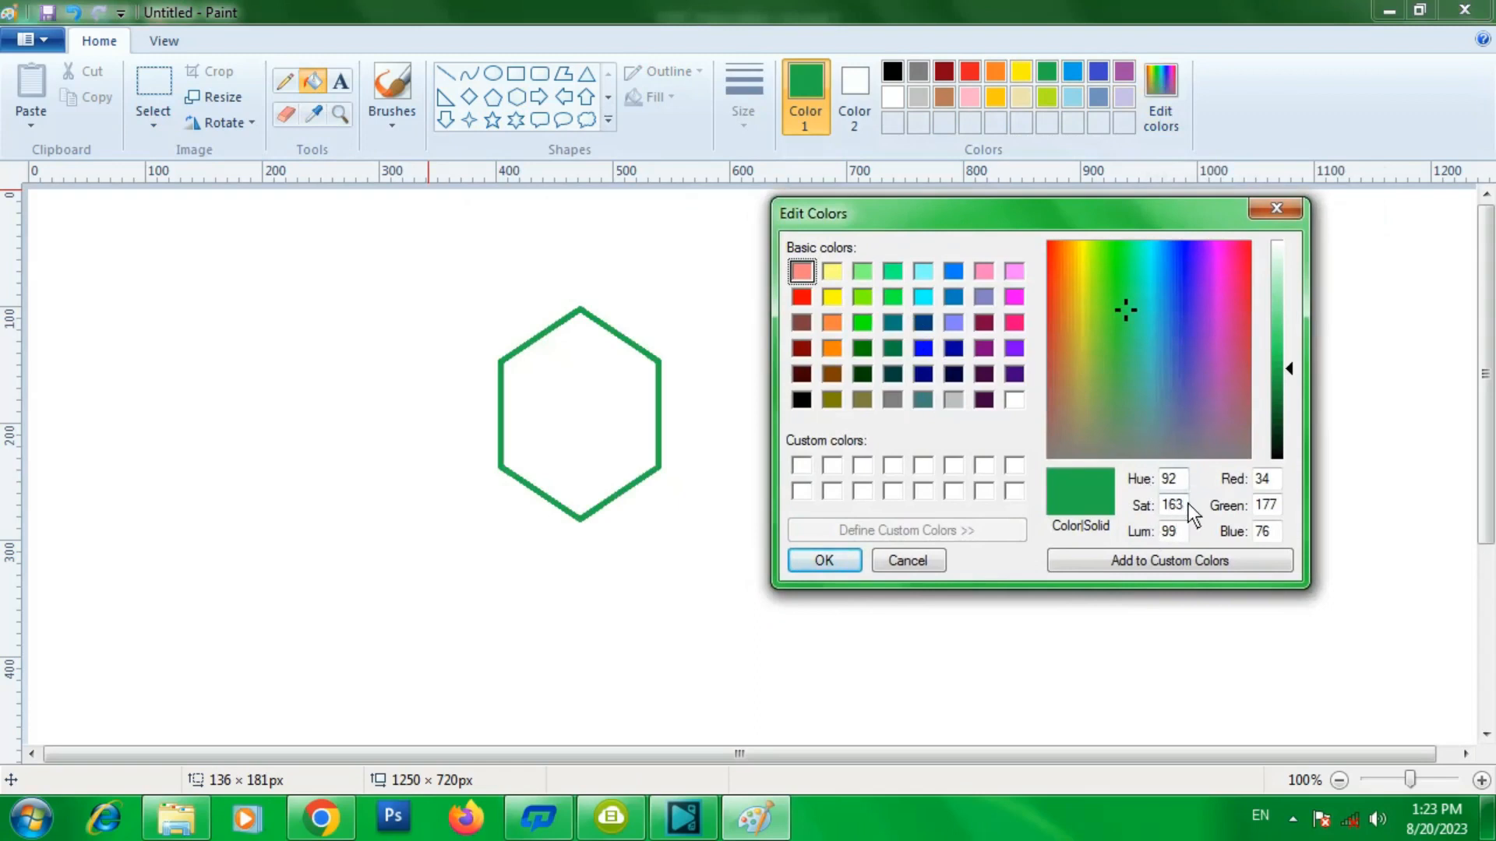
left_click(1172, 305)
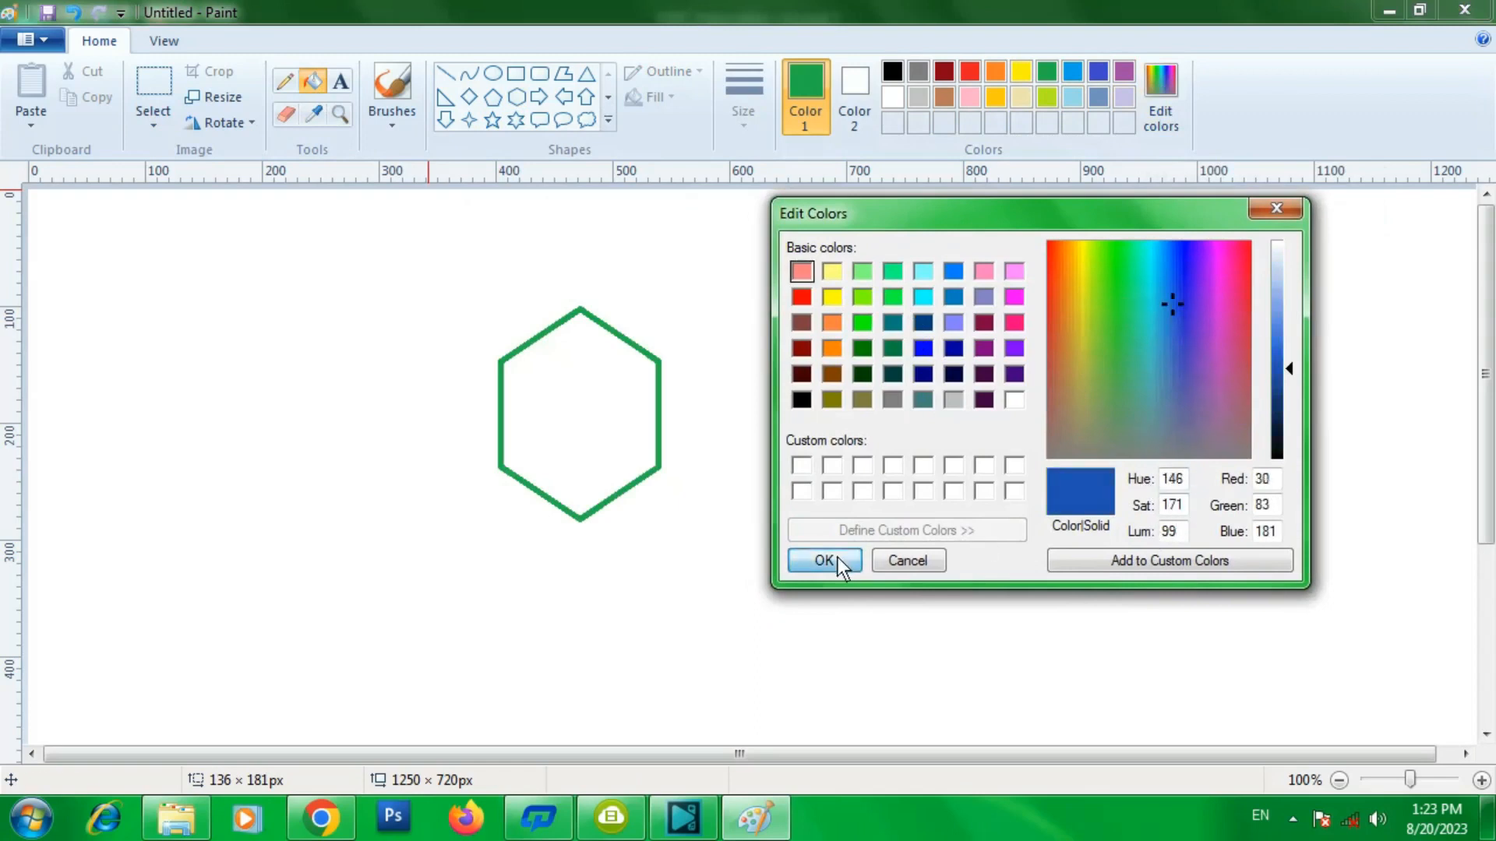
left_click(828, 558)
left_click(591, 382)
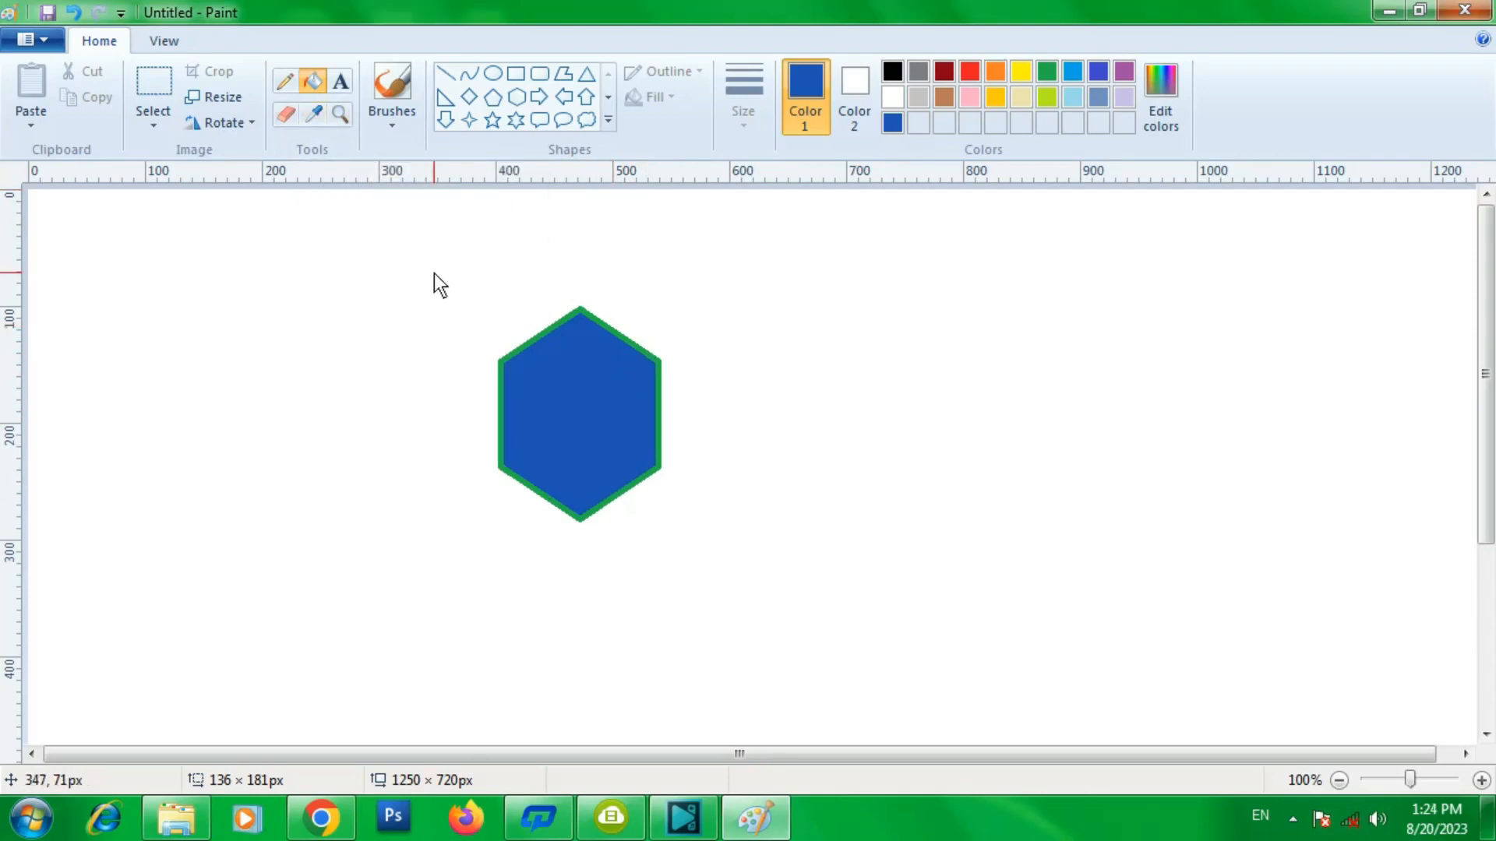
- Paste the Desktop image Illustrator Tutorials Archives into the canvas and move it beside the hexagon
left_click(40, 121)
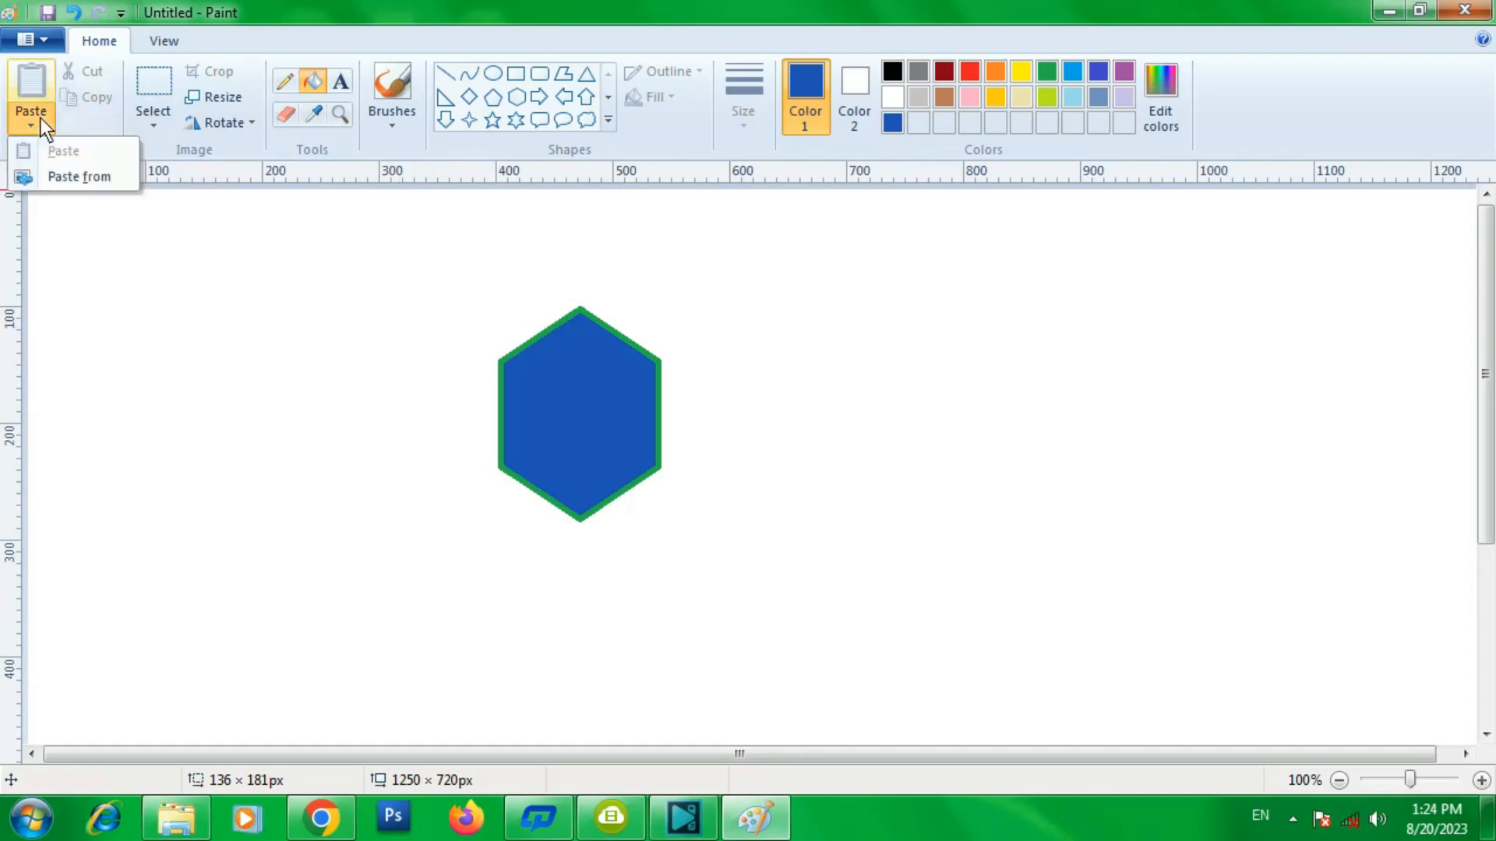
left_click(63, 173)
left_click(711, 515)
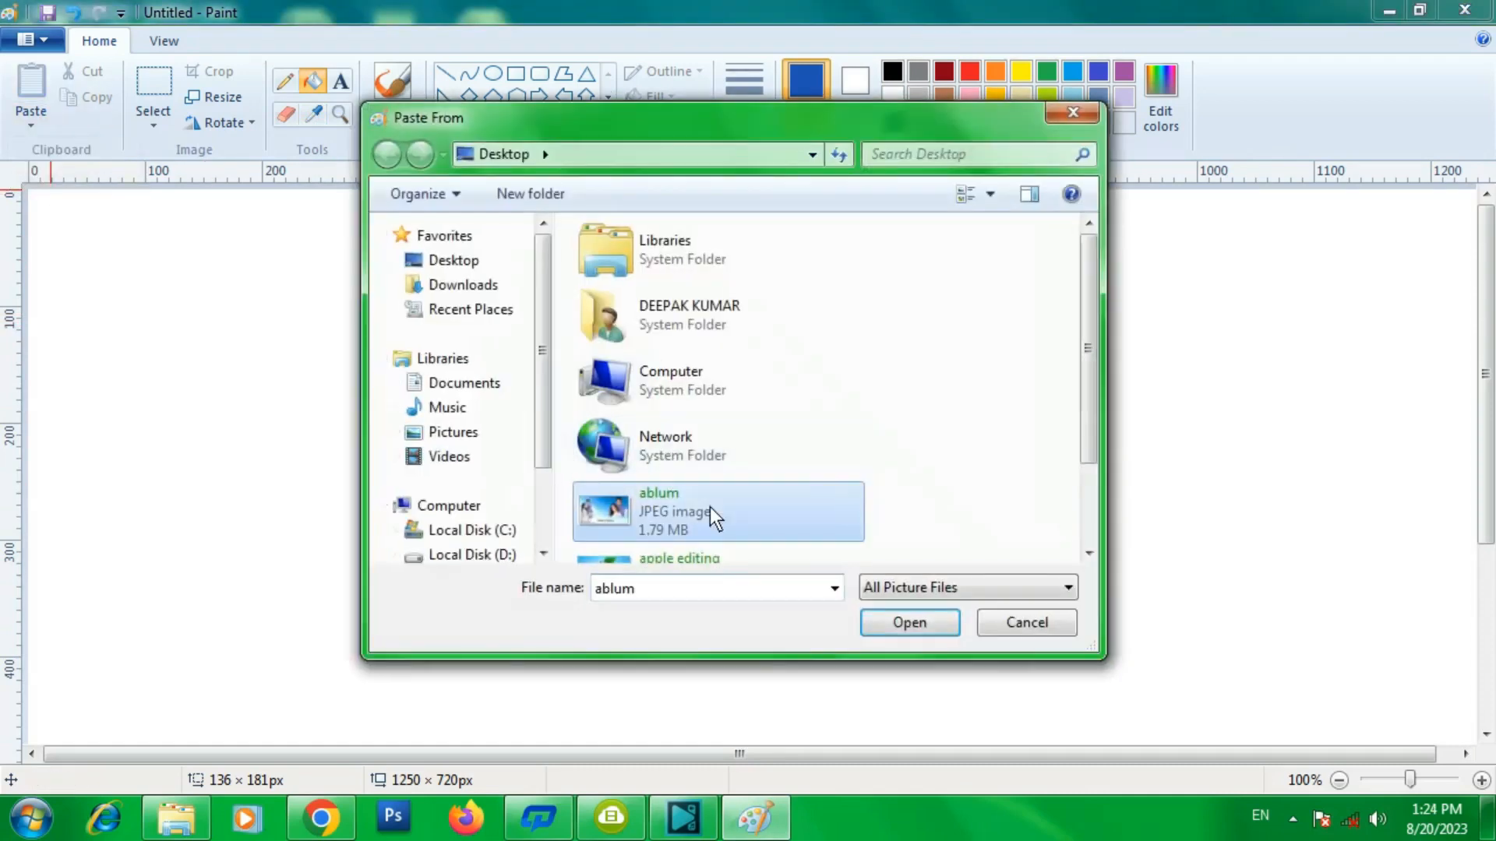
scroll(701, 499, "down", 2)
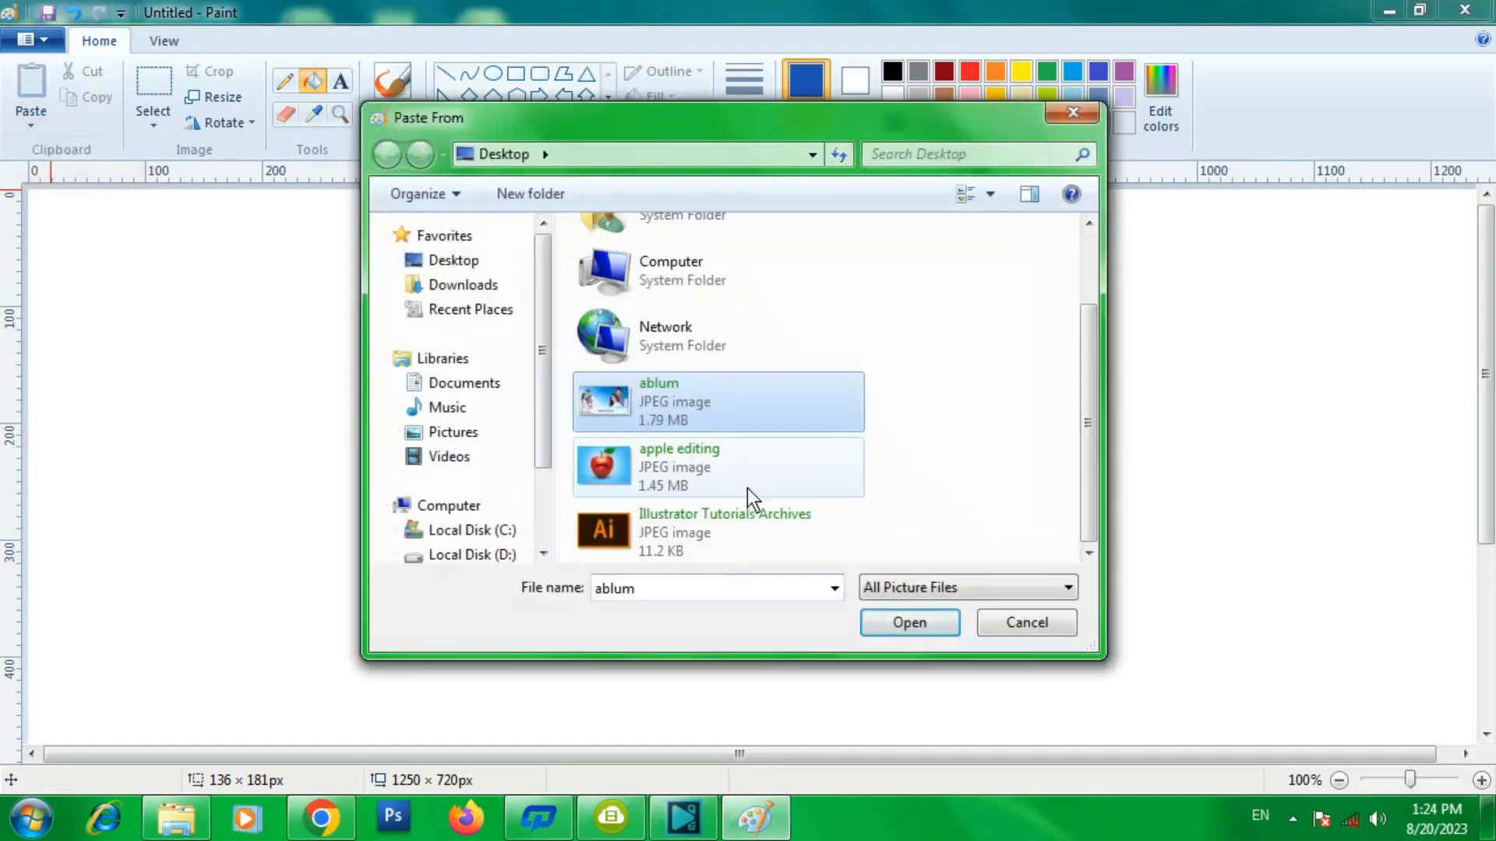
double_click(657, 530)
left_click_drag(381, 251, 1059, 280)
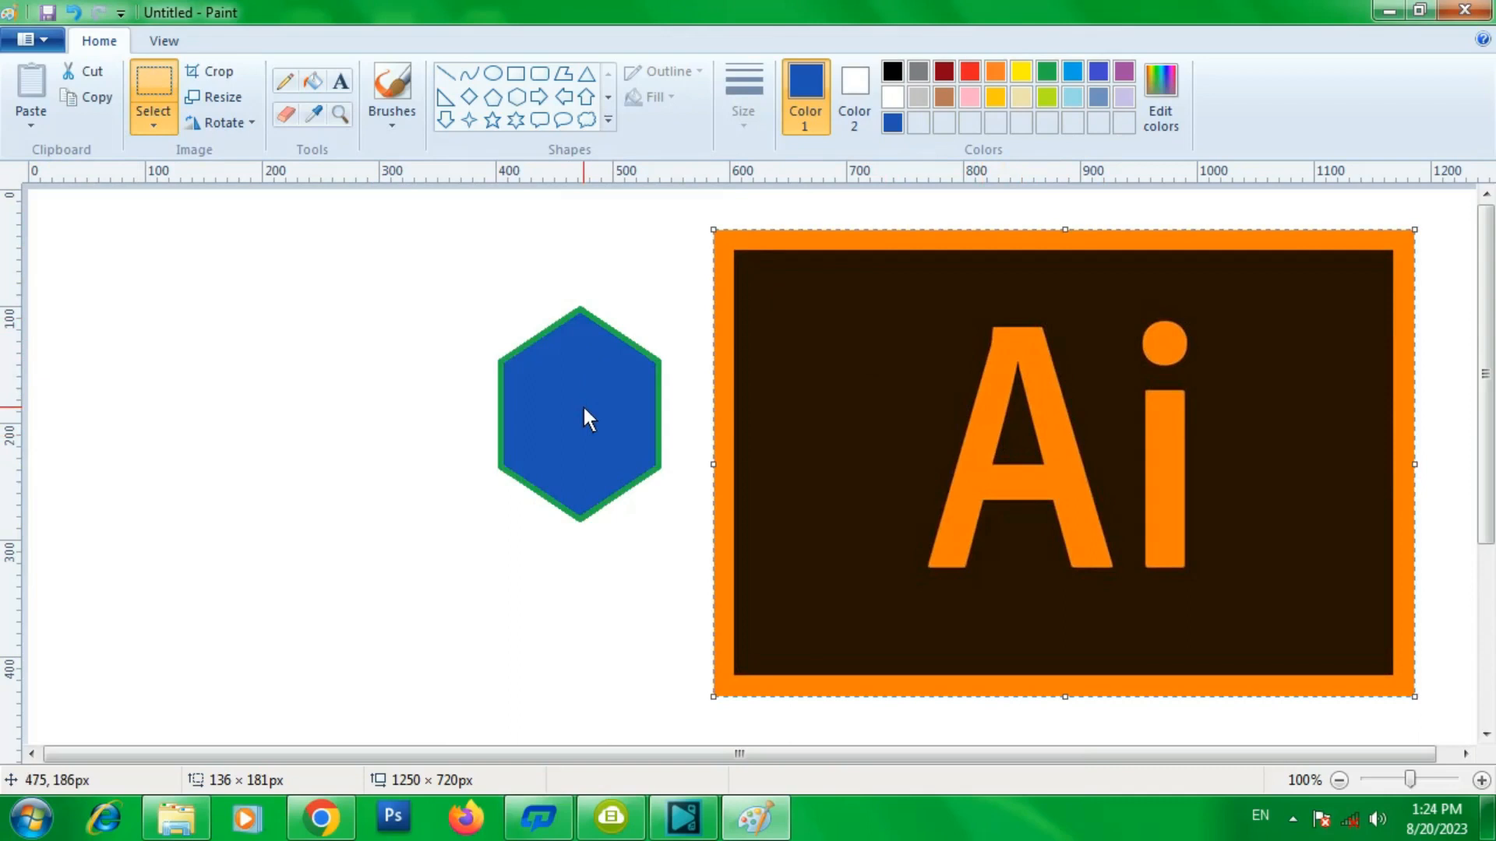
- Pick the dark brown from the pasted image with the colour picker and fill the hexagon with it
left_click(319, 112)
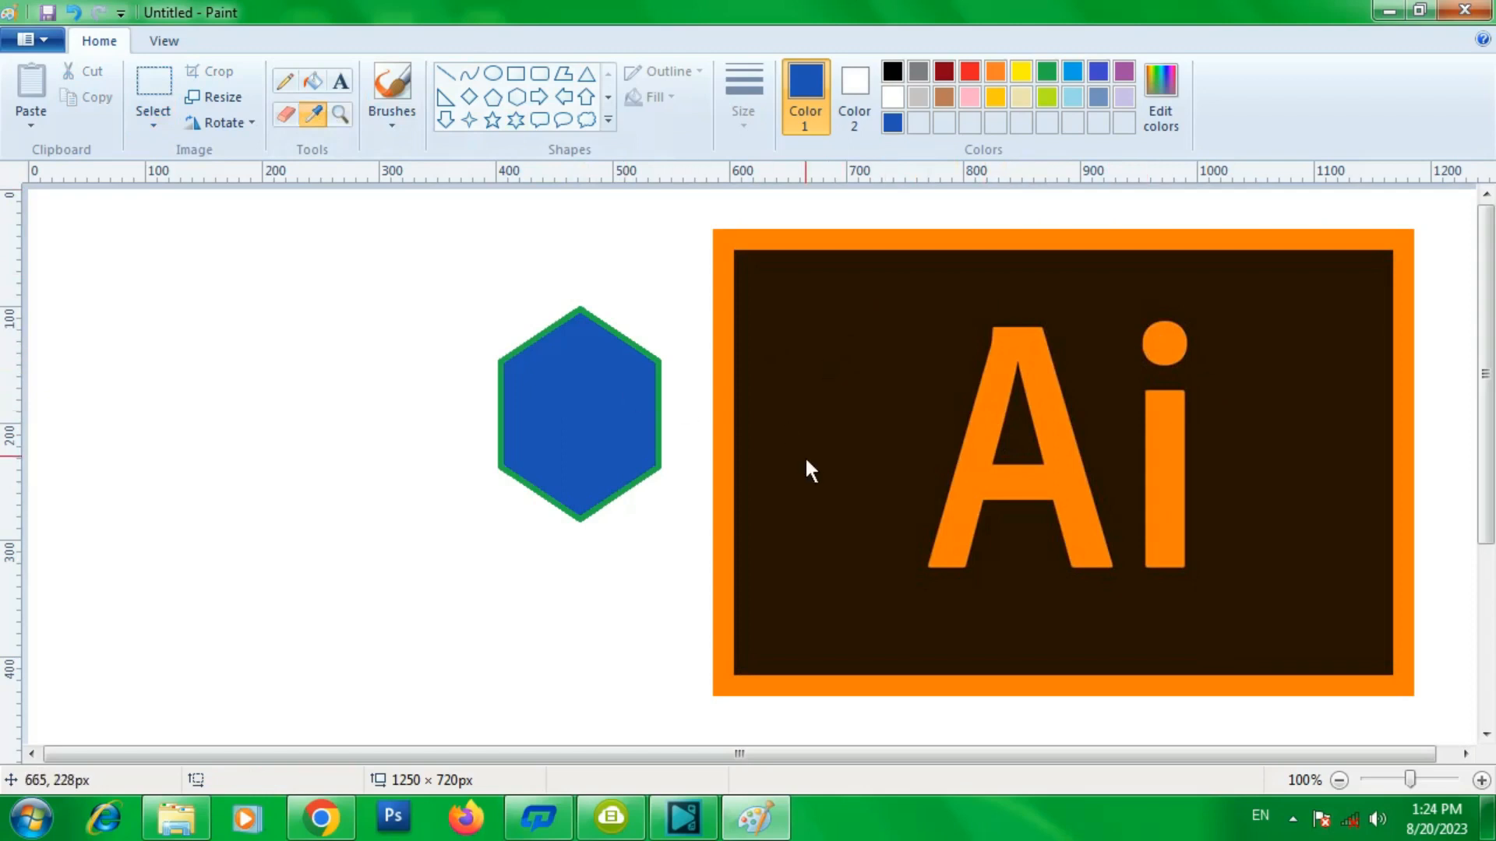
left_click(853, 330)
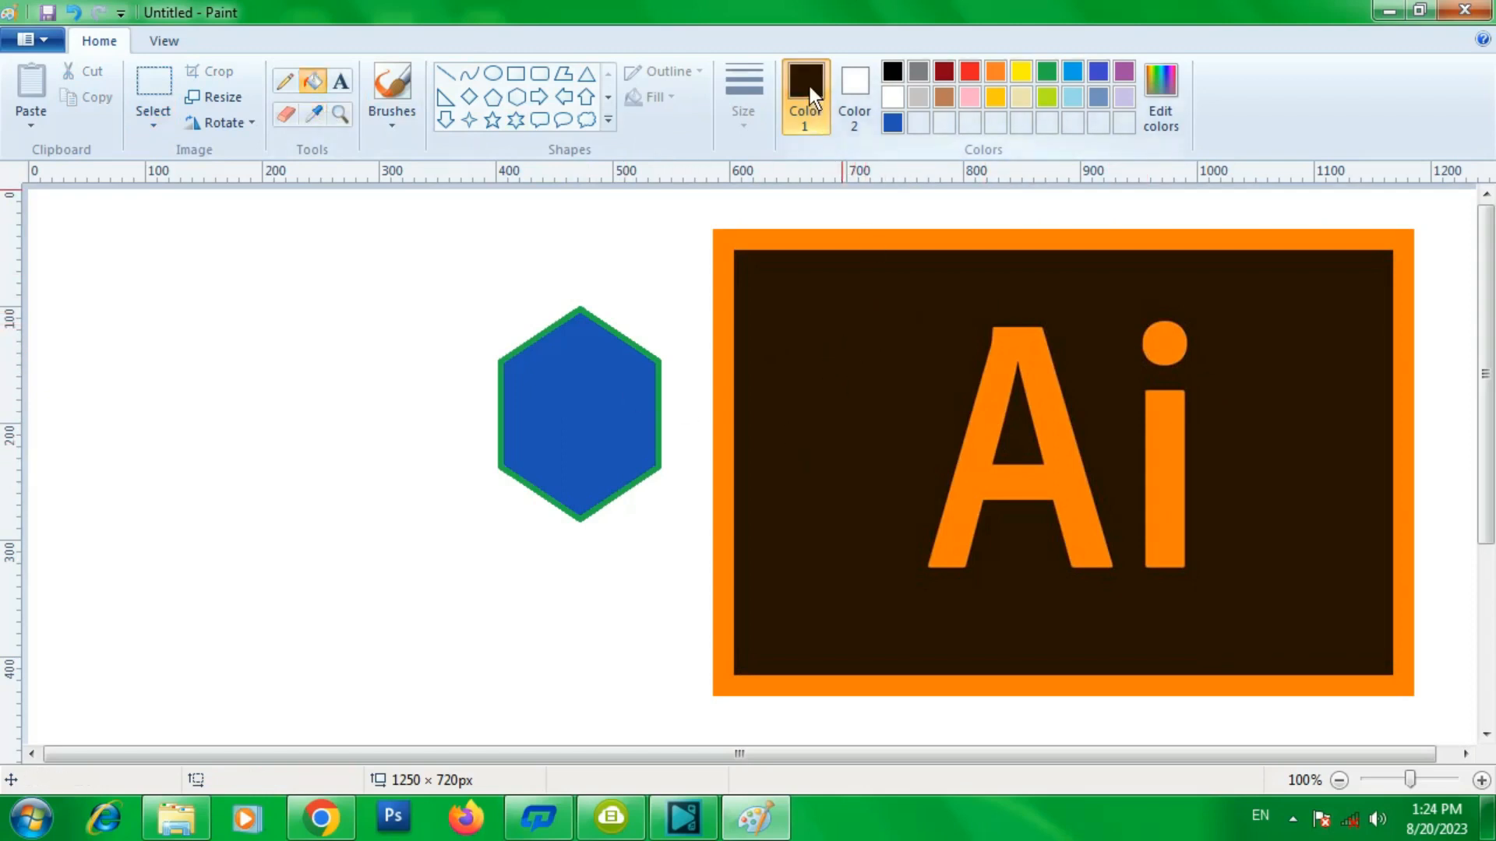
left_click(581, 417)
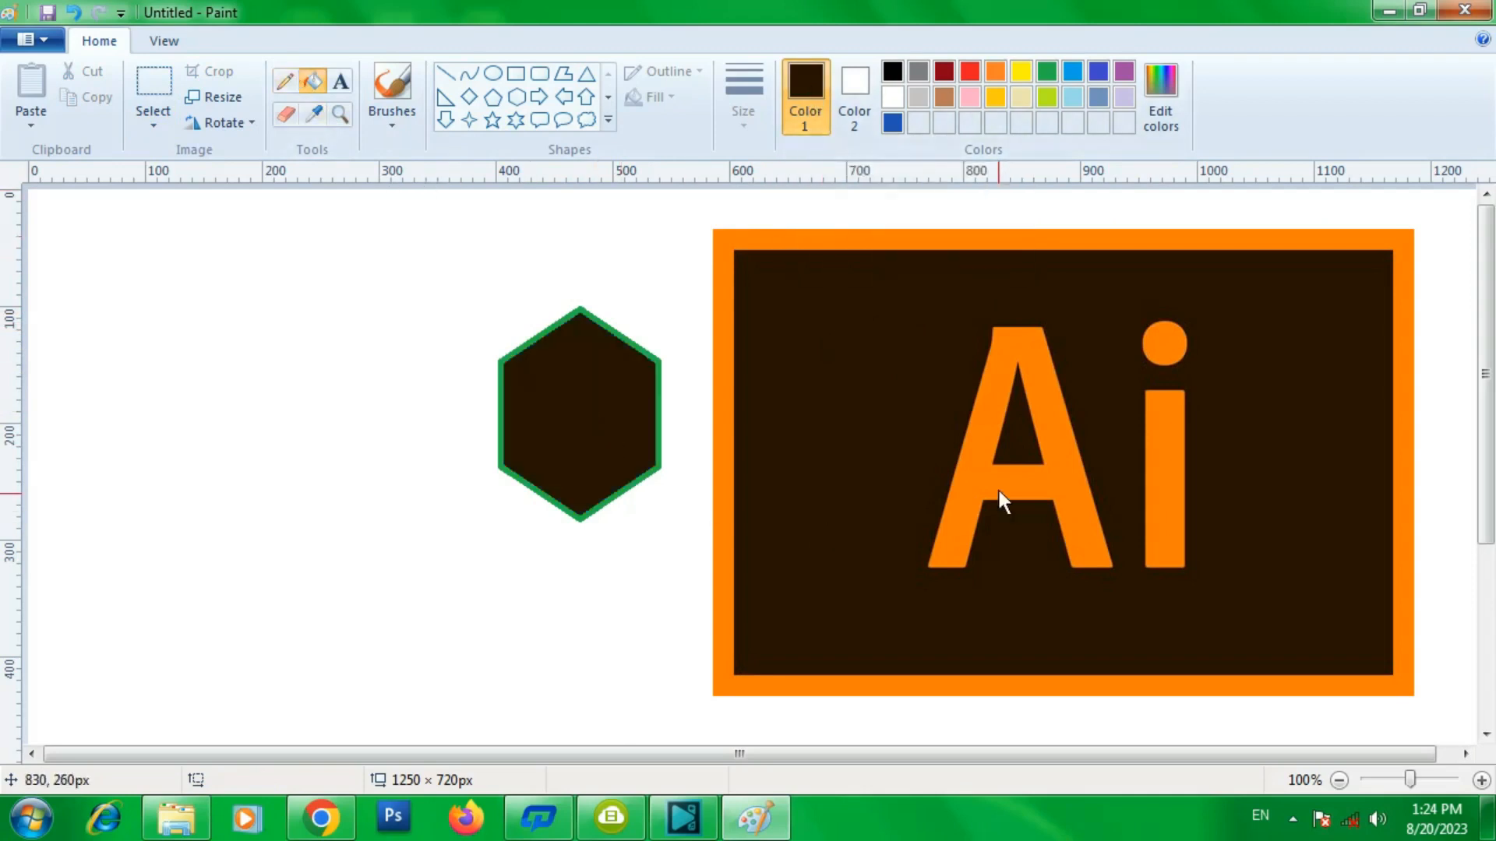
- Pick the orange from the pasted image with the colour picker and fill the hexagon with it
left_click(316, 111)
left_click(1004, 348)
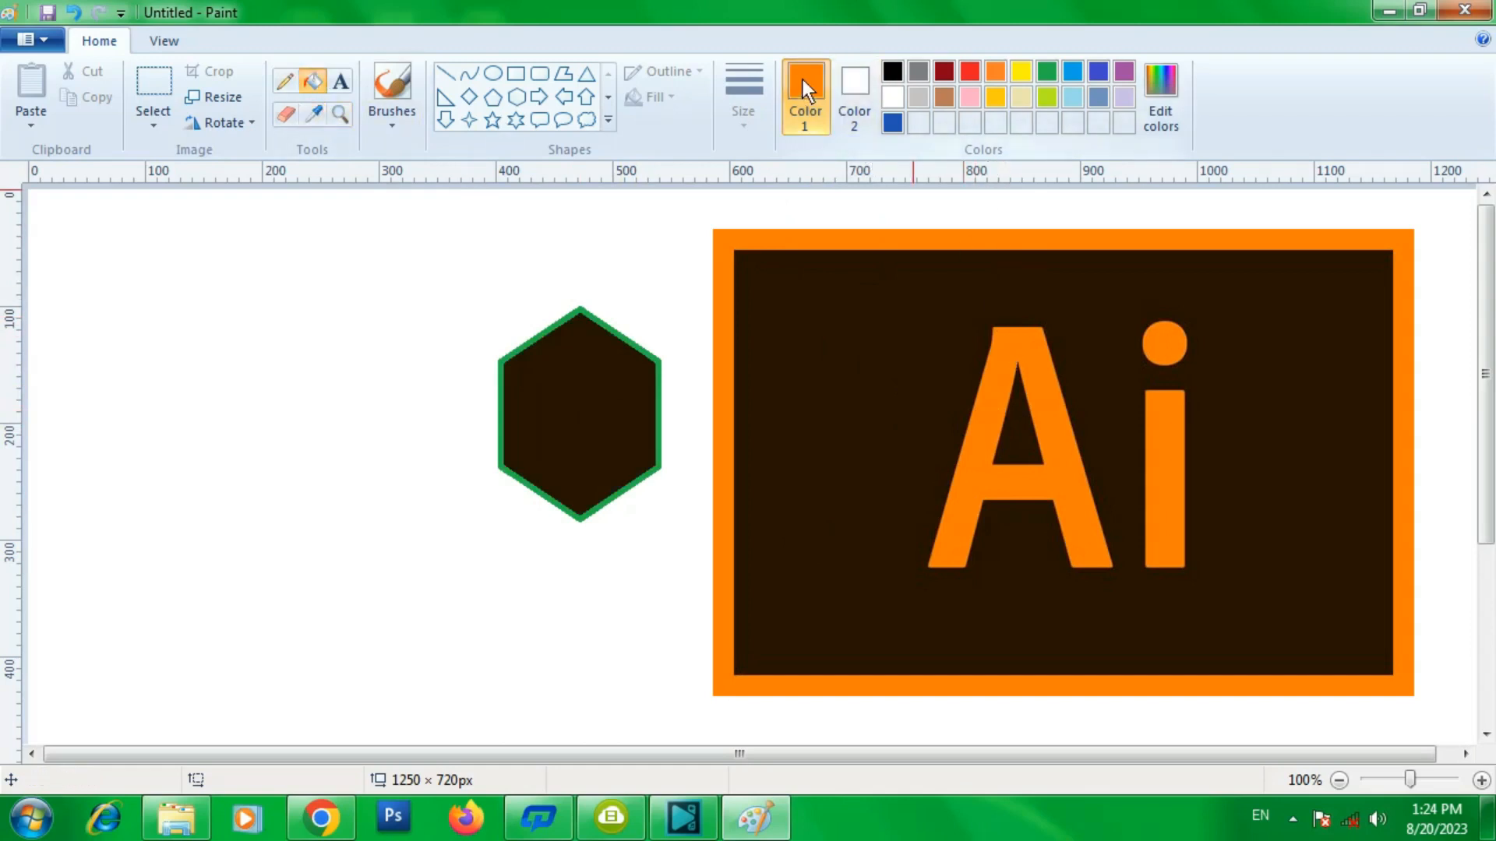
left_click(582, 399)
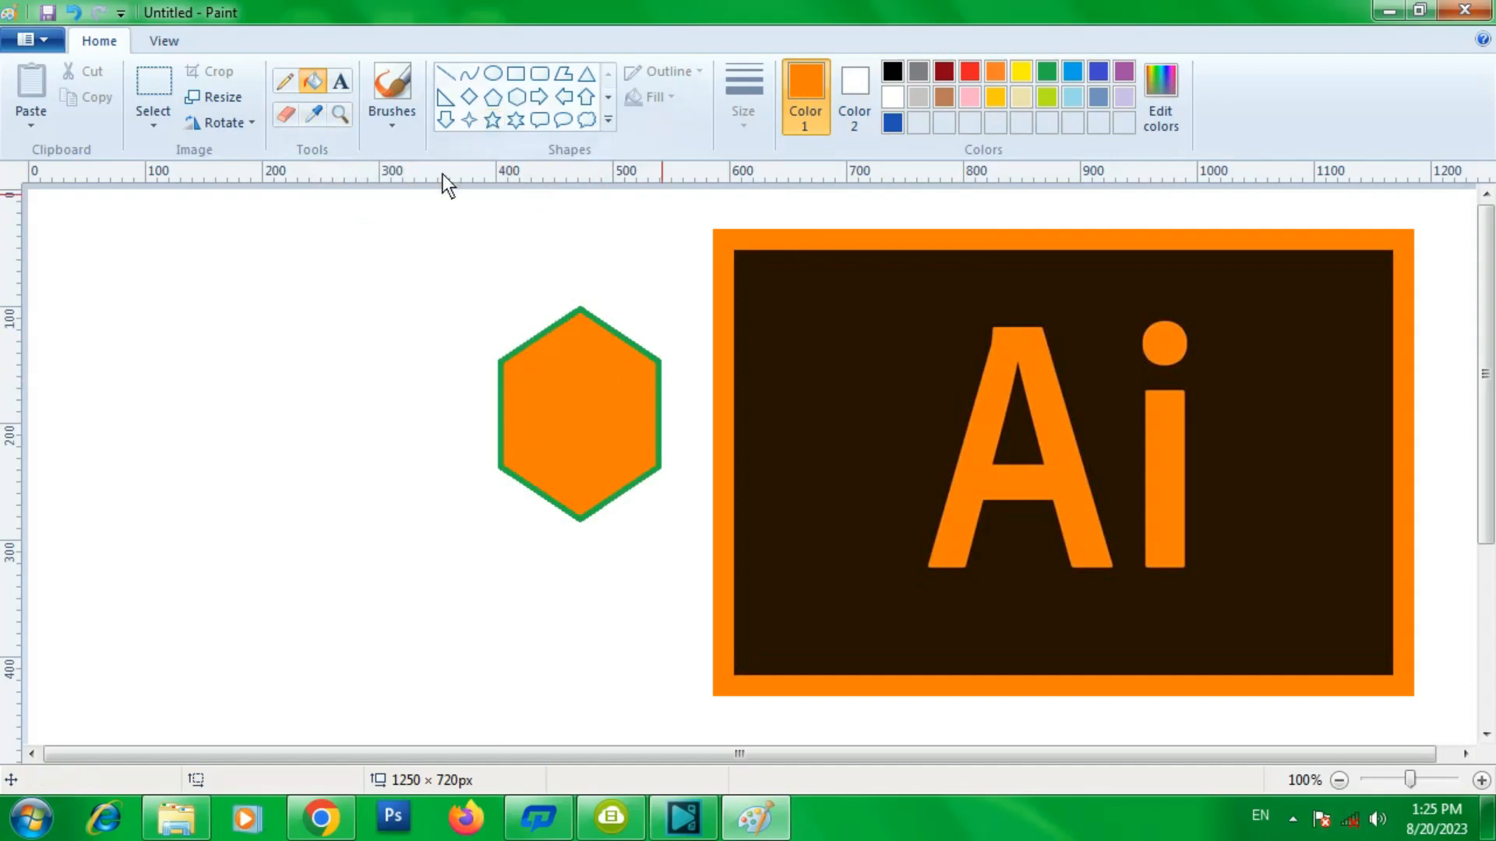
- Clear the whole canvas and draw an orange-outlined hexagon about 135 × 155 px
key("ctrl+a")
key("Delete")
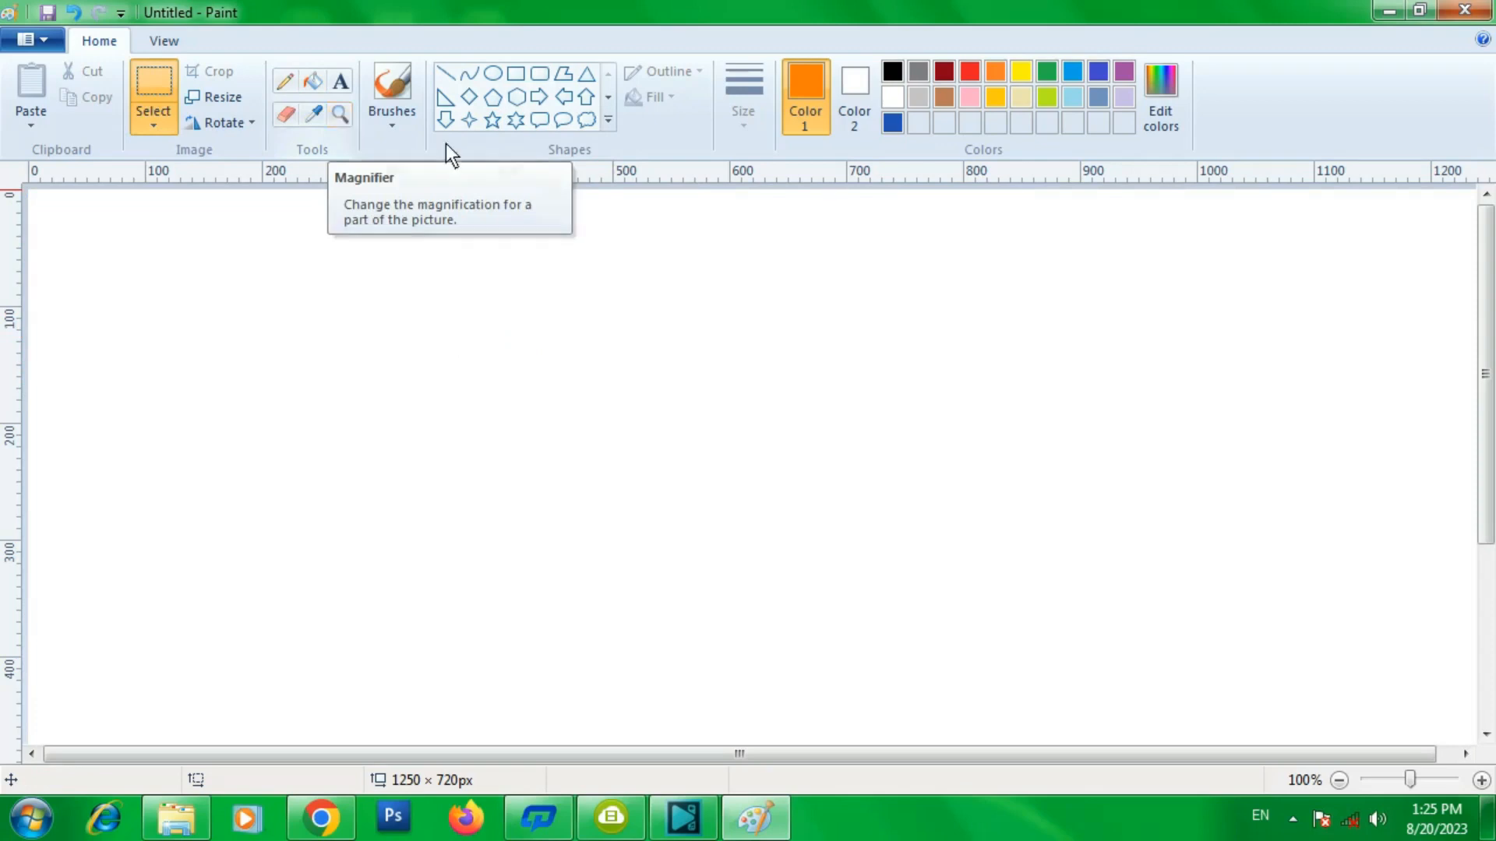
left_click(517, 97)
left_click_drag(484, 290, 642, 470)
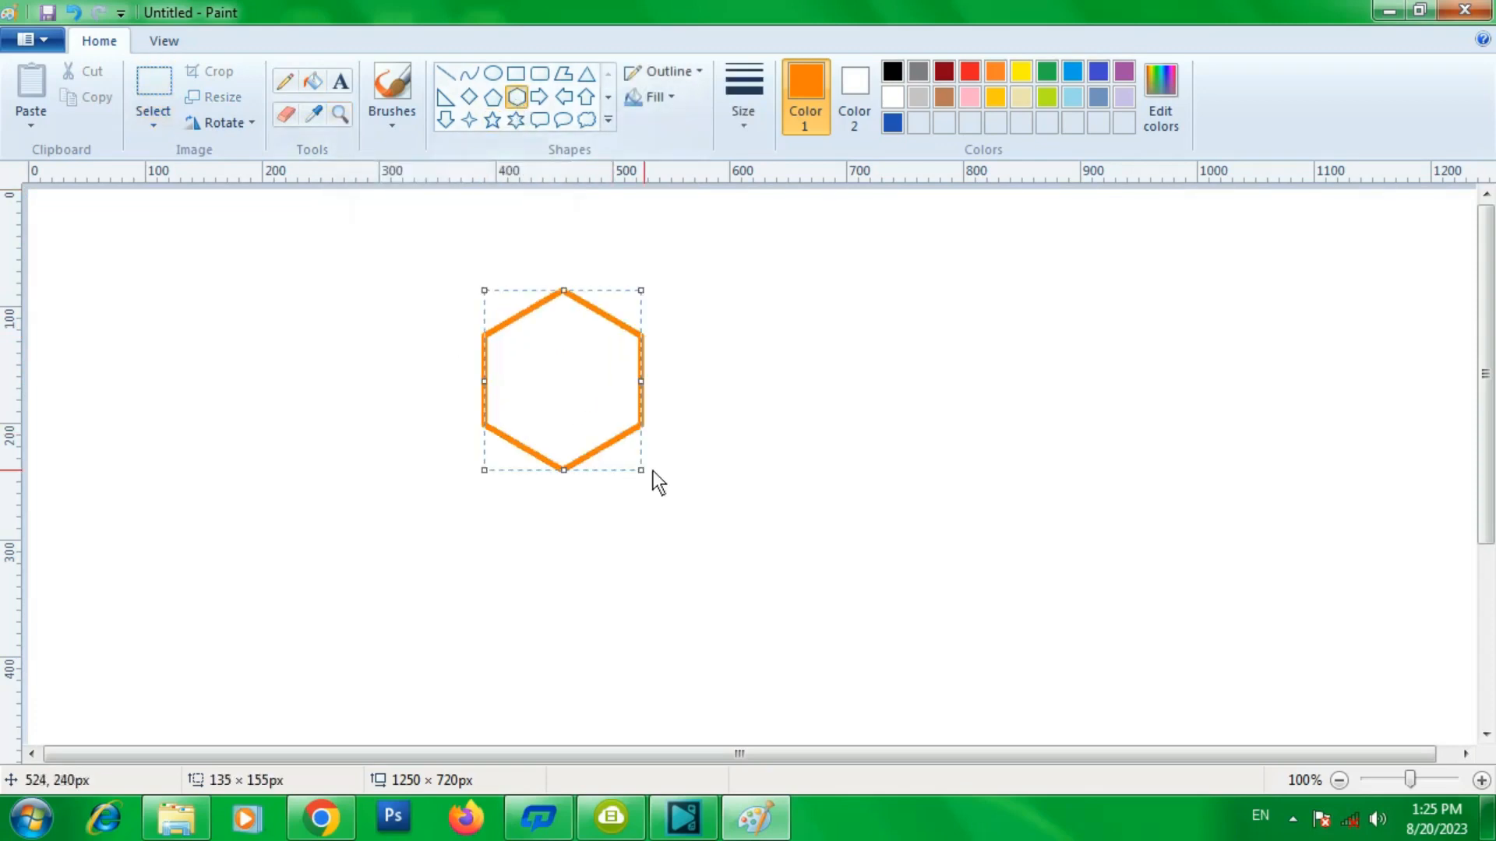
- Fill the new hexagon with blue using the fill bucket
left_click(313, 81)
left_click(1098, 71)
left_click(588, 325)
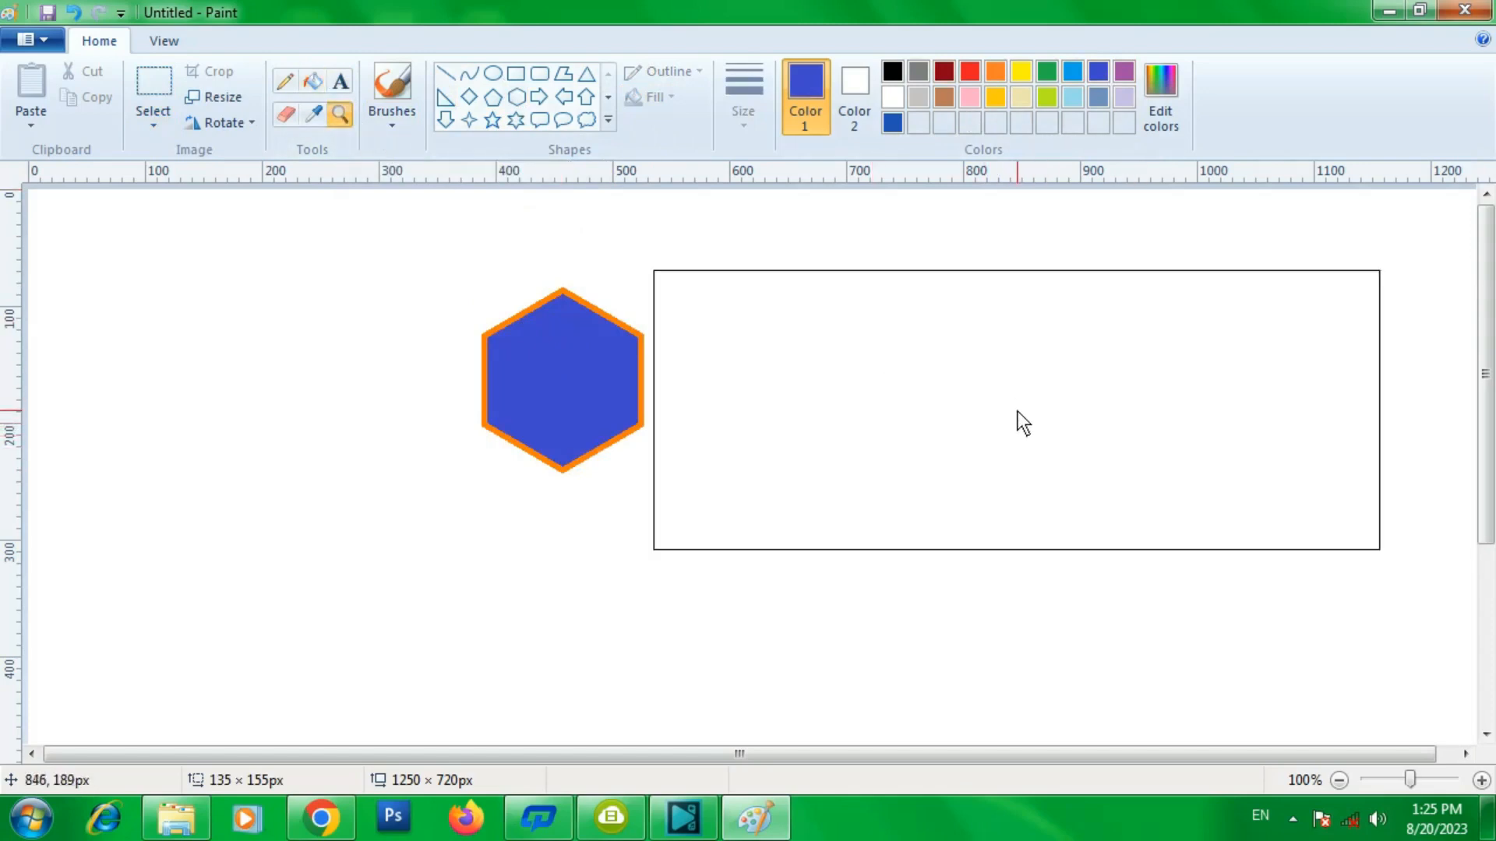
- Magnify the hexagon's upper edge step by step up to 800%, and return the zoom to 100%
left_click(604, 369)
left_click(684, 387)
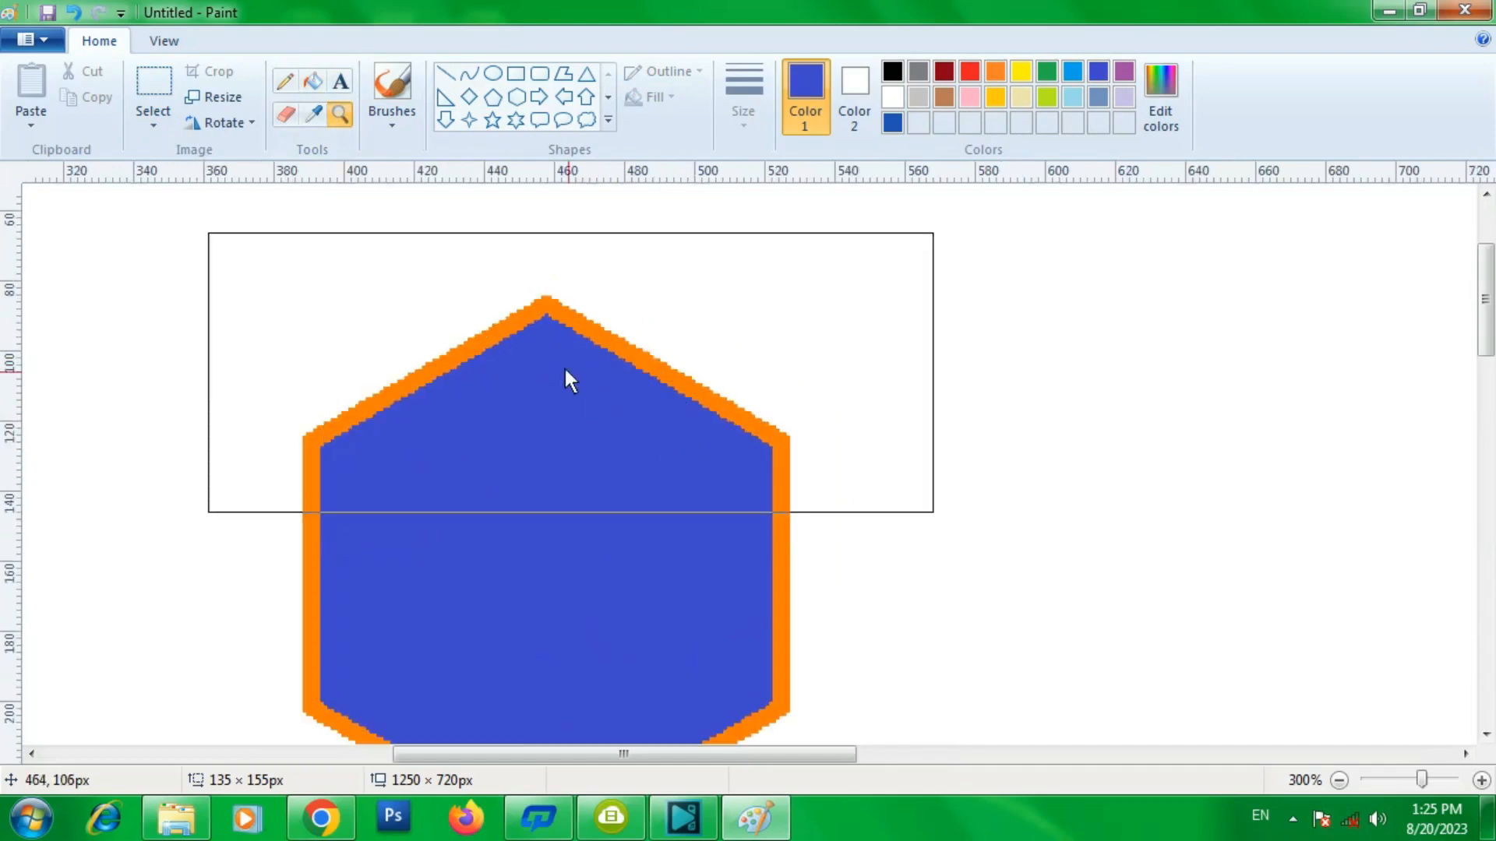
left_click(564, 365)
left_click(463, 399)
left_click(514, 315)
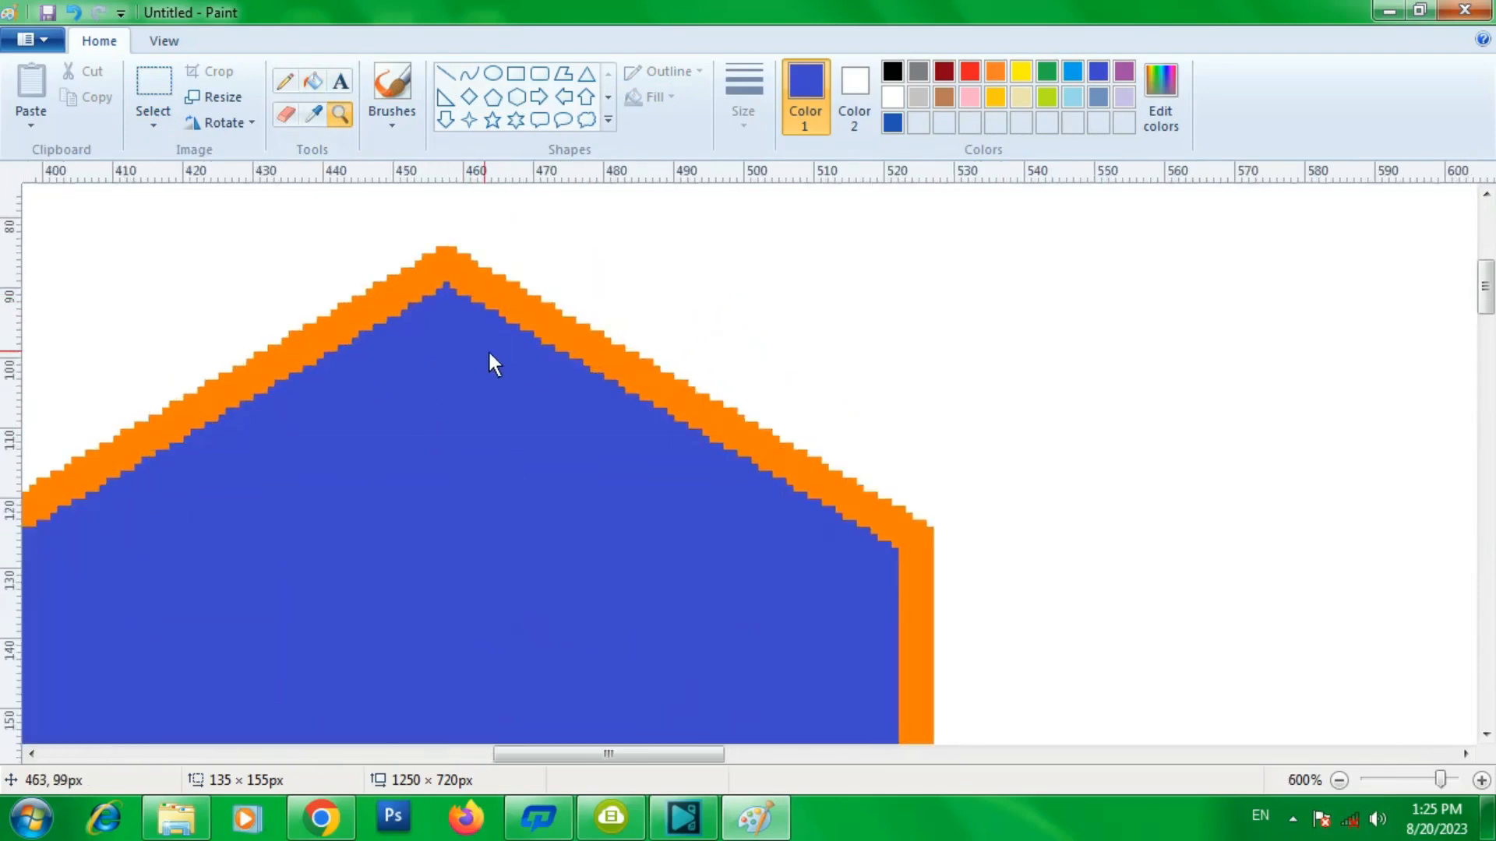
left_click(468, 333)
left_click(411, 334)
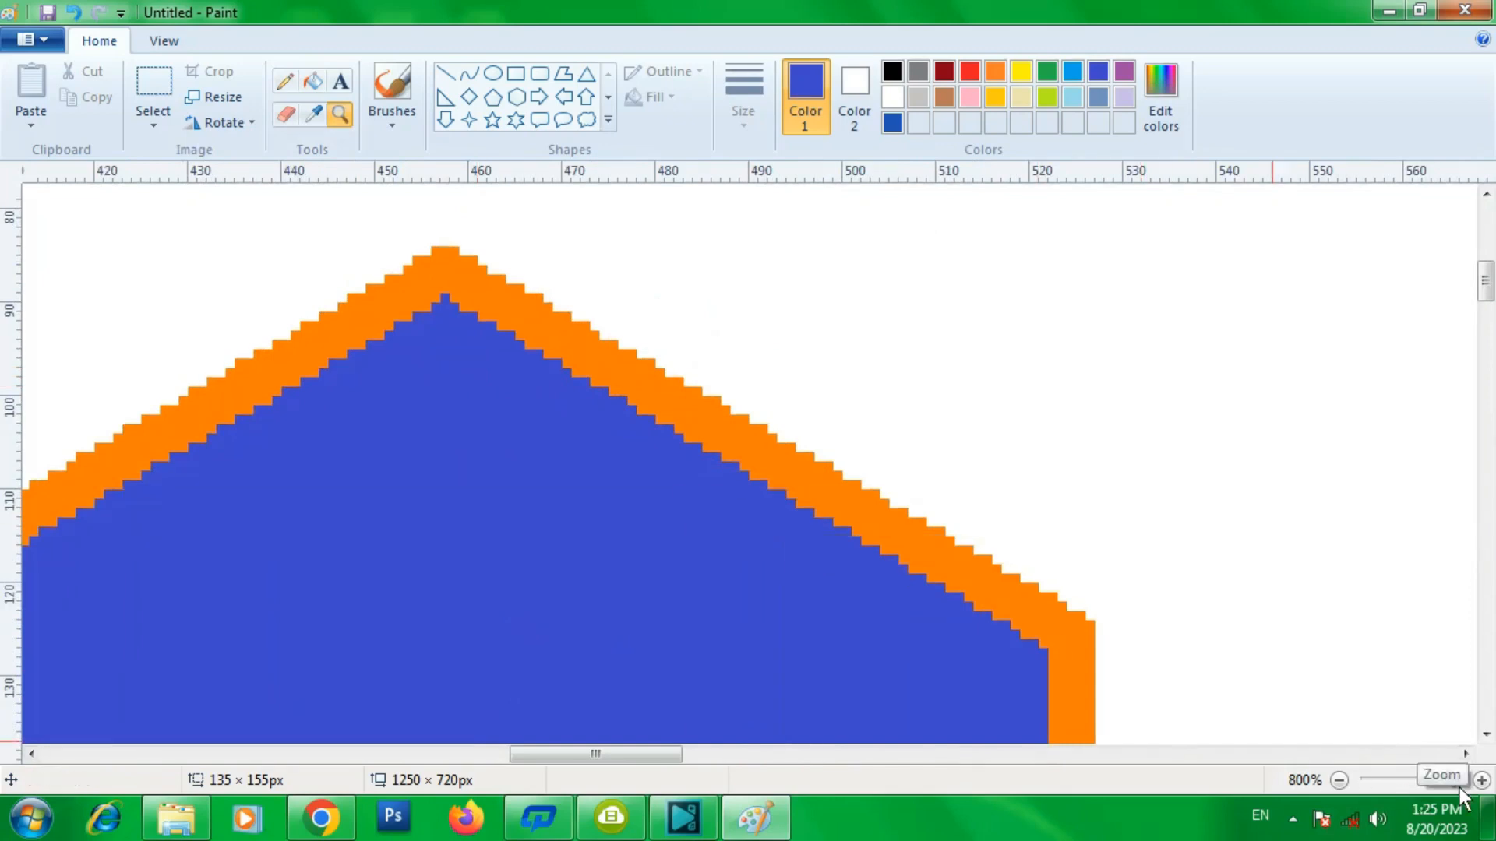
left_click_drag(1453, 780, 1338, 774)
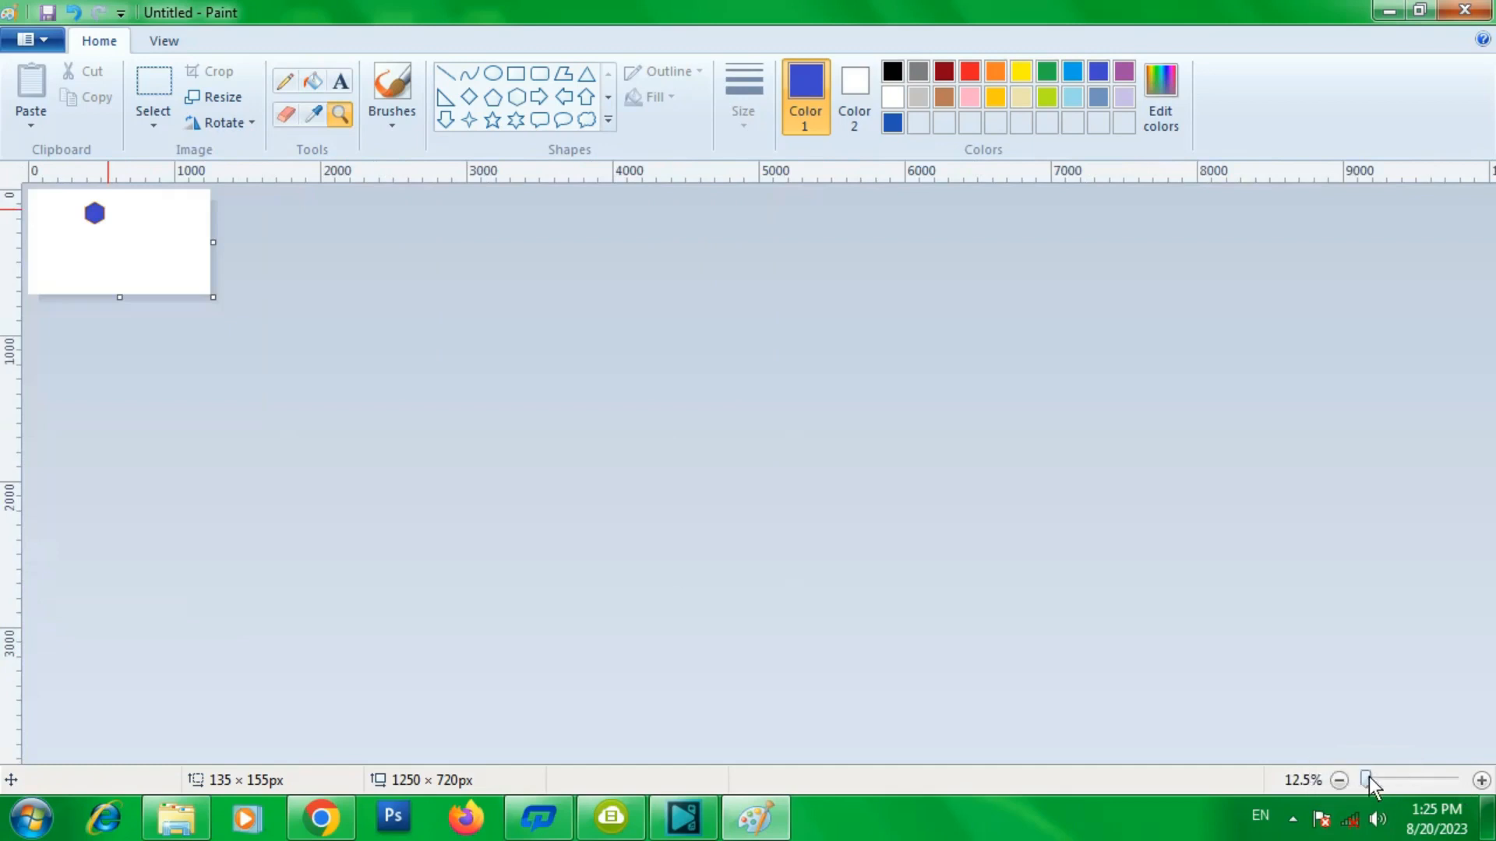
mouse_move(1365, 779)
left_mouse_down()
mouse_move(1454, 780)
mouse_move(1335, 779)
left_mouse_up()
left_click_drag(1367, 774, 1409, 778)
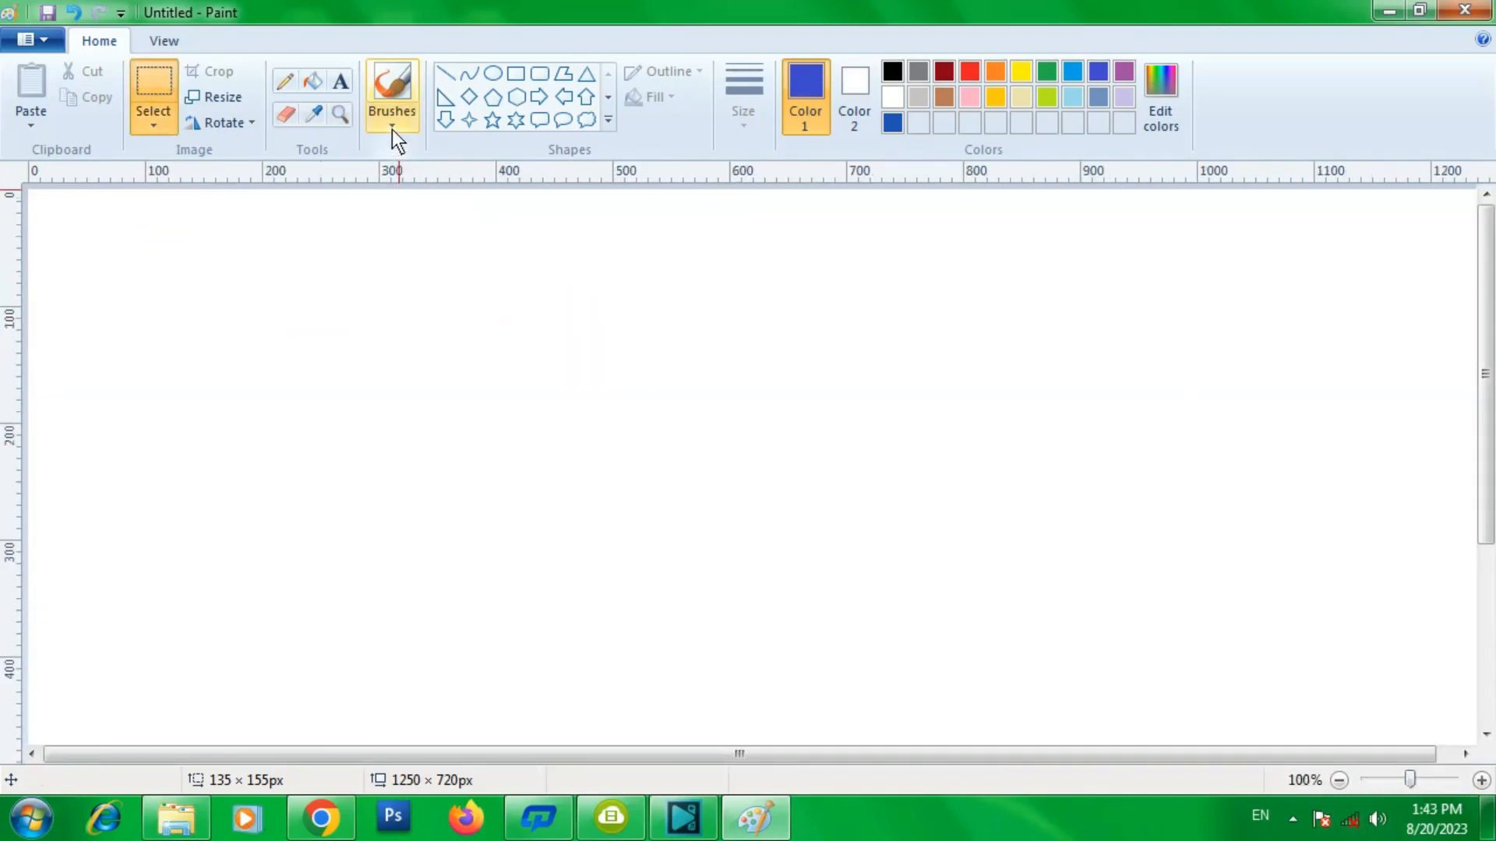
- Choose the basic brush at the second thickness and paint a freehand blue curve across the canvas
left_click(391, 130)
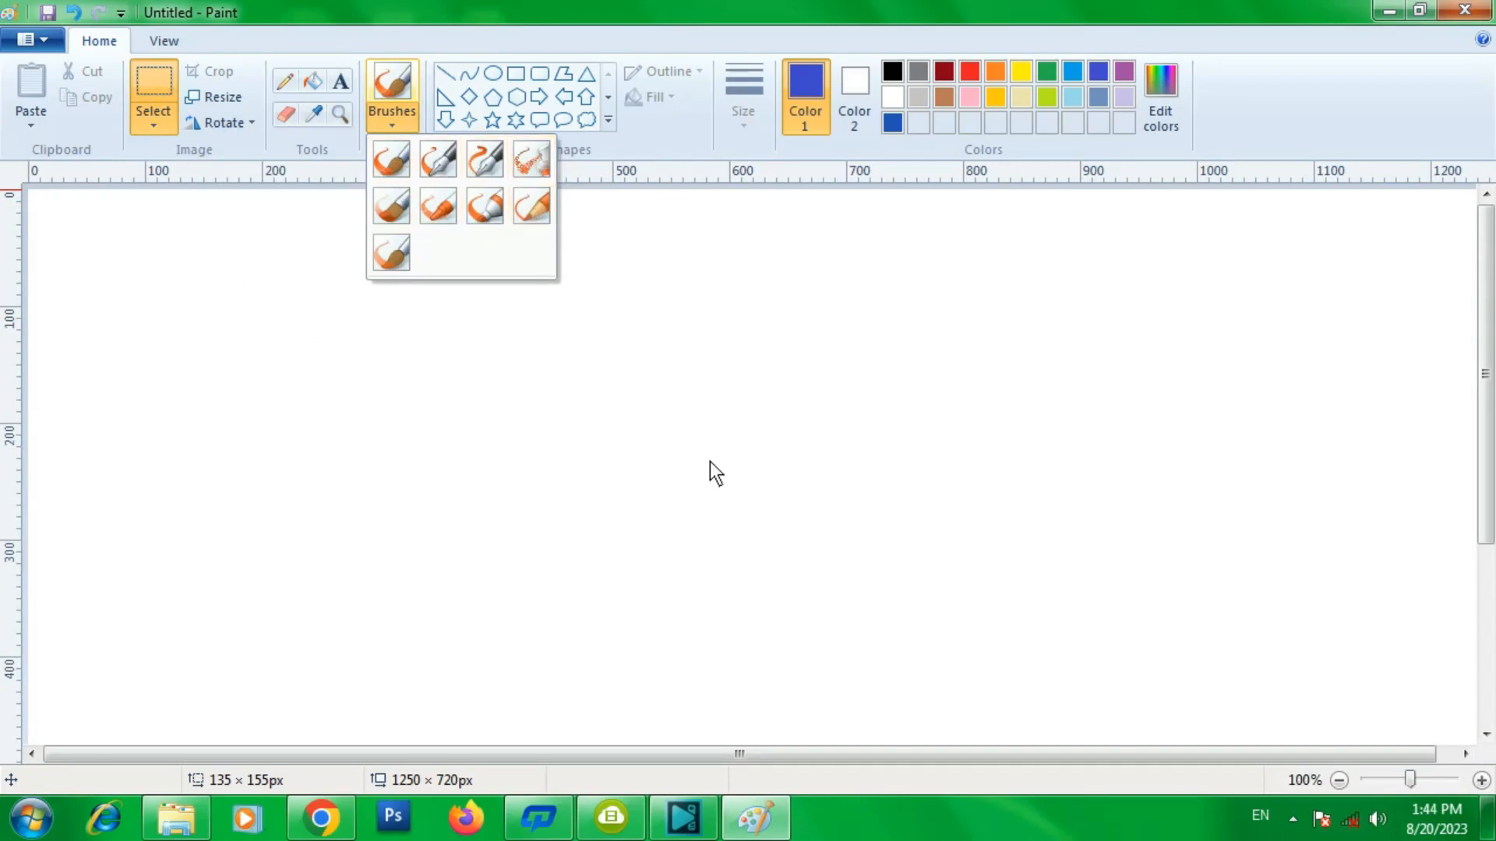
left_click(385, 165)
left_click(751, 125)
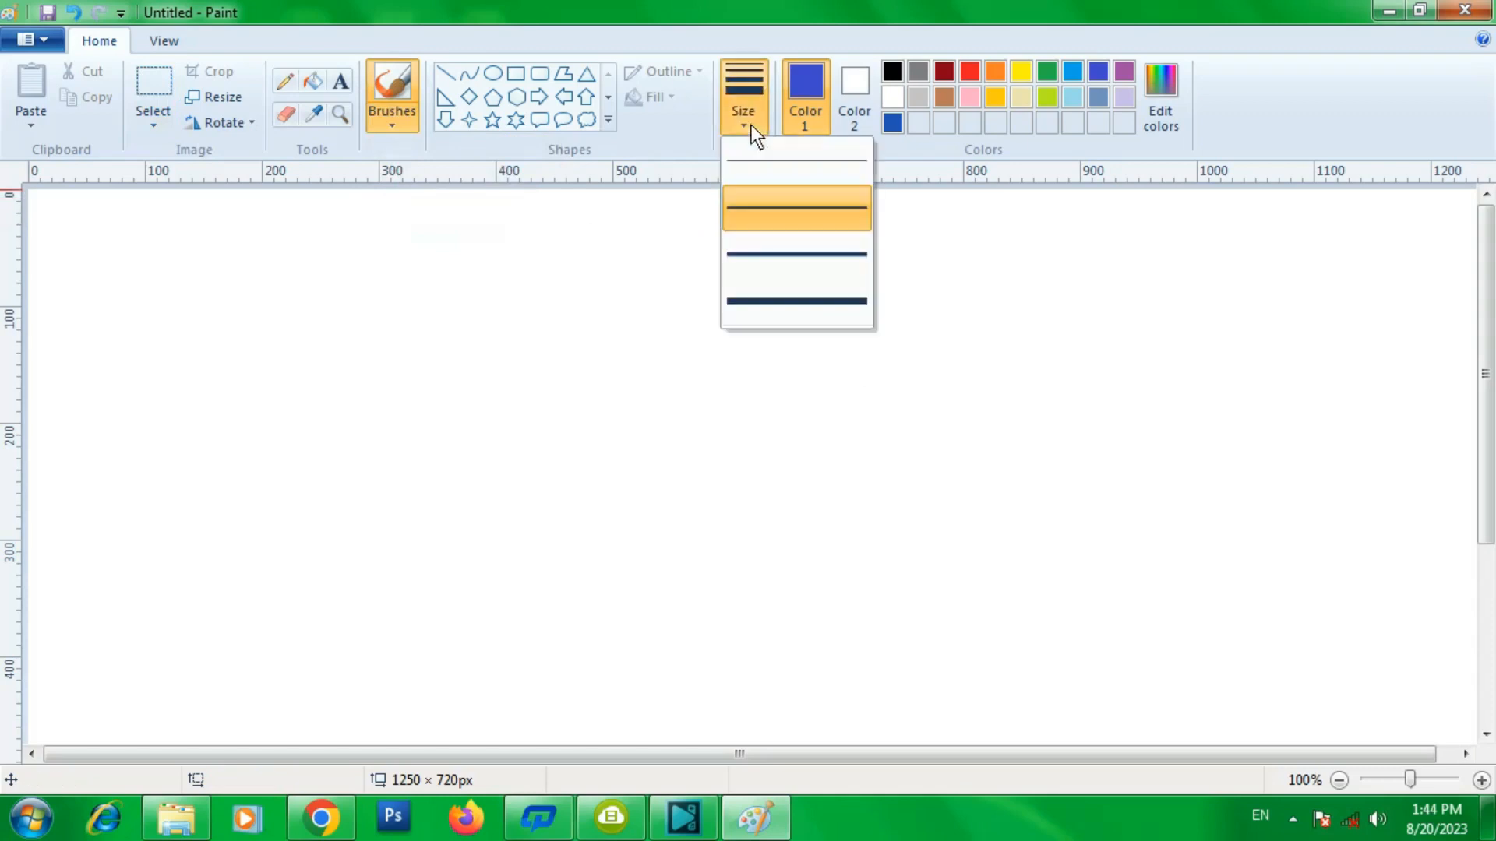
left_click(764, 209)
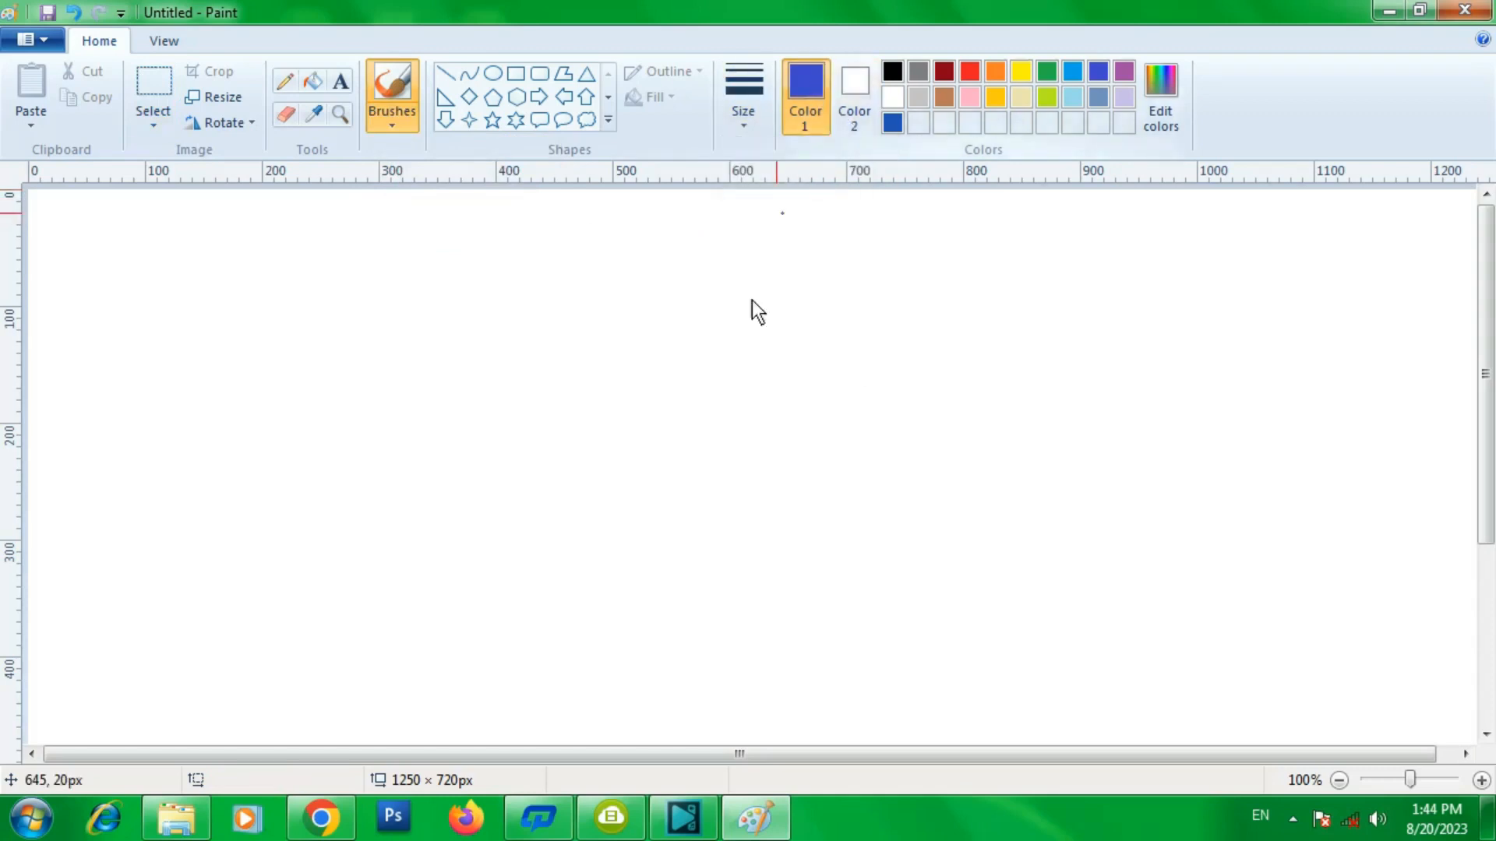
mouse_move(564, 399)
left_mouse_down()
mouse_move(707, 342)
mouse_move(824, 420)
mouse_move(996, 418)
mouse_move(938, 536)
mouse_move(683, 452)
mouse_move(528, 522)
mouse_move(427, 469)
left_mouse_up()
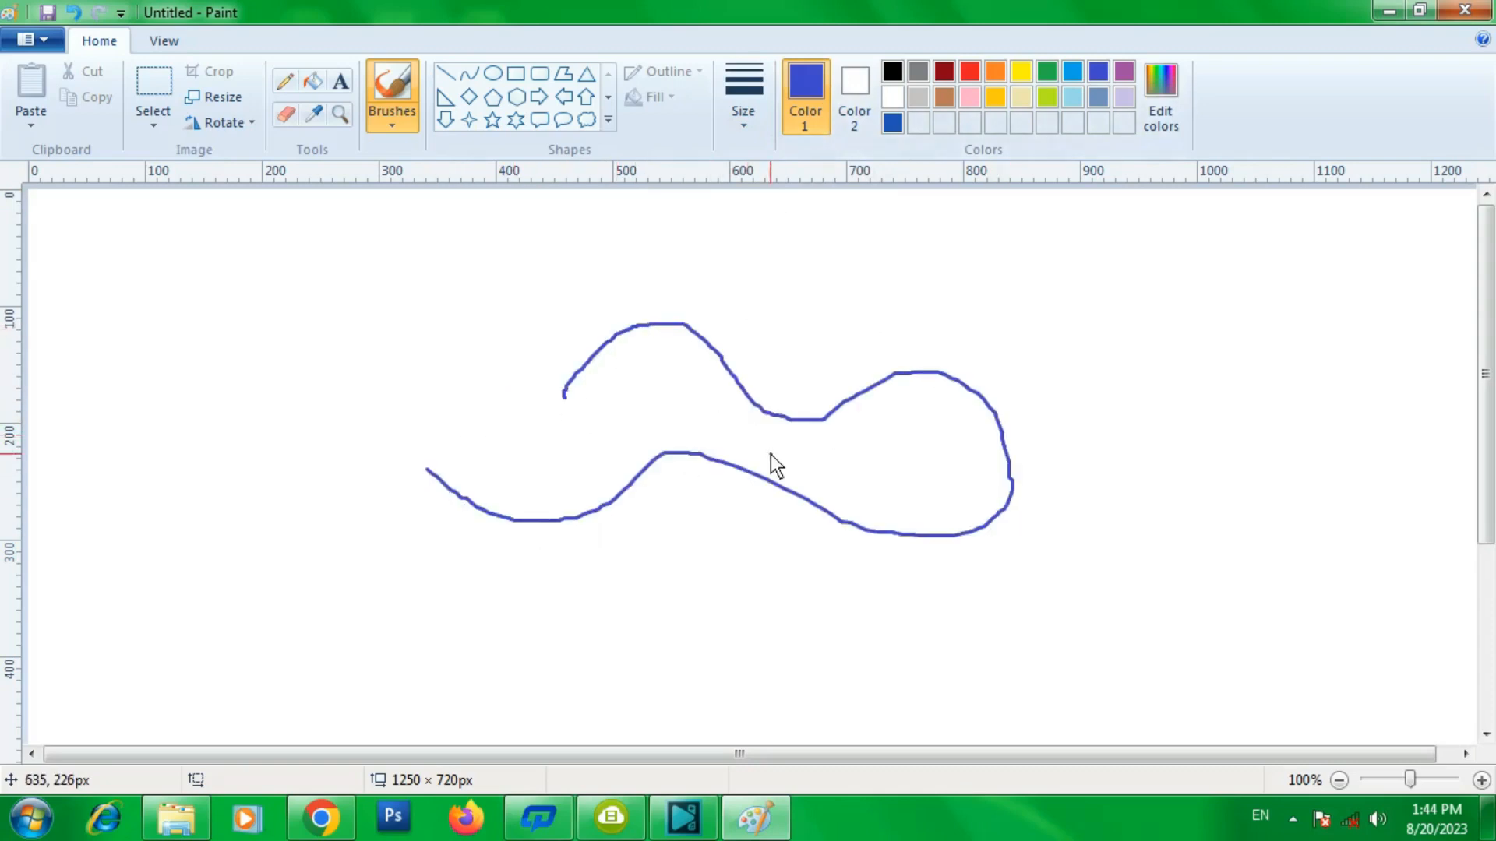
- Switch to the calligraphy brush and paint a second freehand stroke beside the curve
left_click(394, 126)
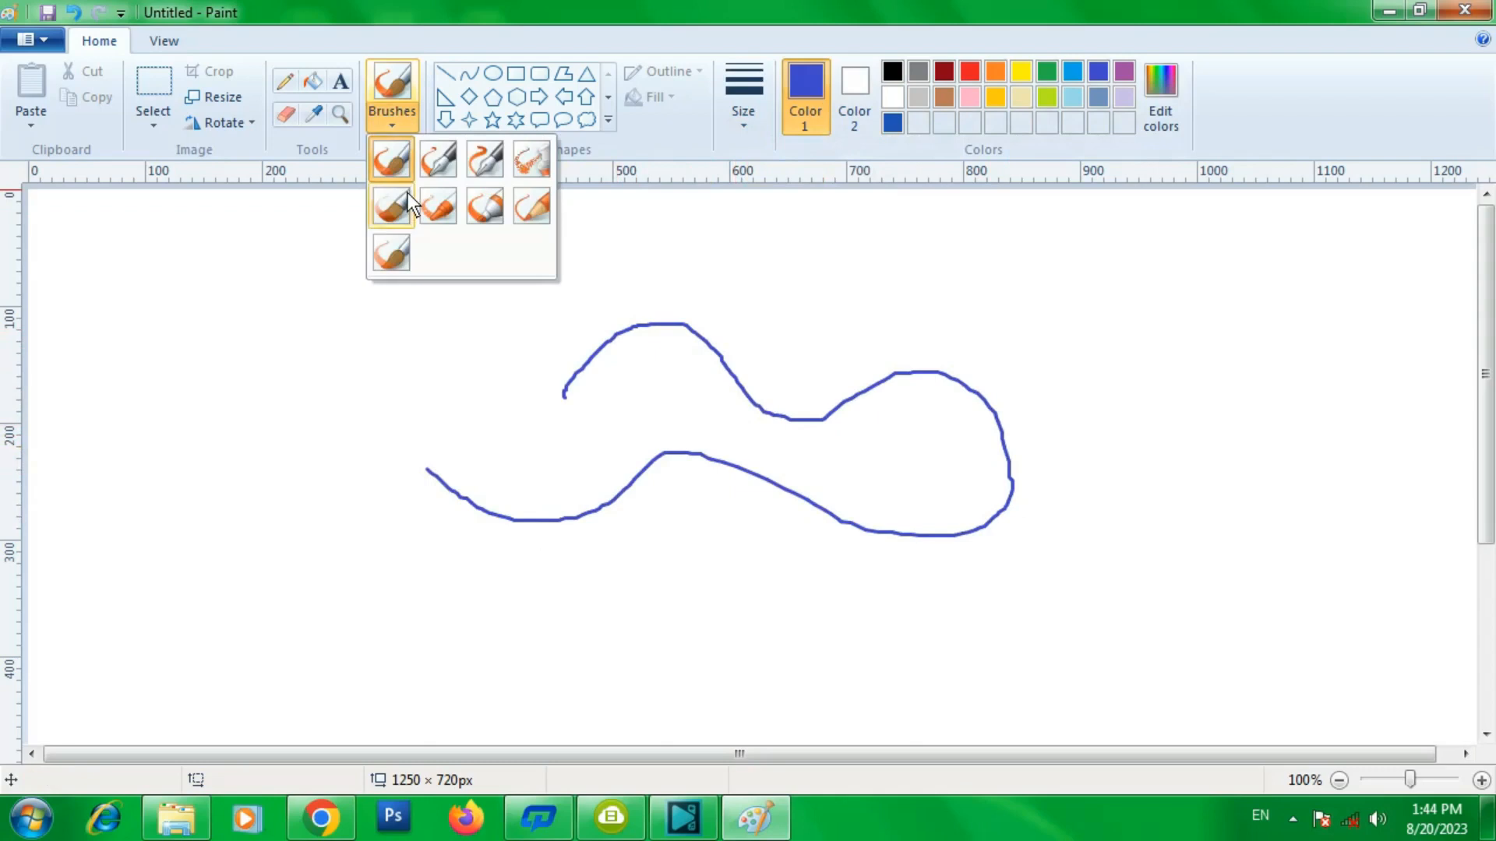
left_click(436, 163)
mouse_move(782, 321)
left_mouse_down()
mouse_move(992, 326)
mouse_move(1071, 348)
mouse_move(1131, 409)
mouse_move(874, 613)
left_mouse_up()
- Switch to the airbrush and spray a long stroke across the upper part of the drawing
left_click(395, 126)
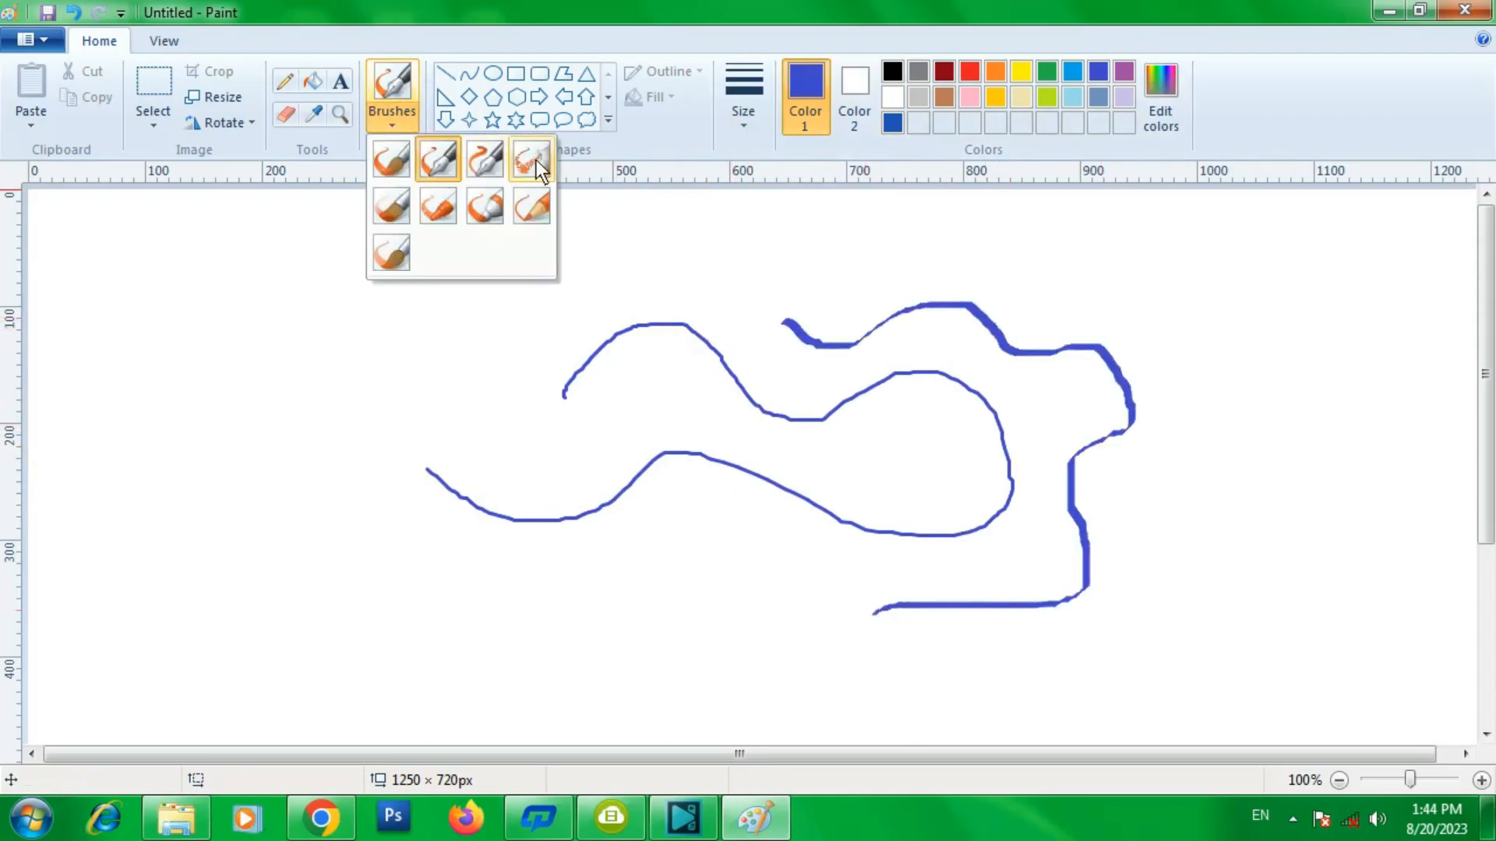
left_click(538, 159)
mouse_move(329, 339)
left_mouse_down()
mouse_move(424, 288)
mouse_move(483, 335)
mouse_move(502, 382)
mouse_move(669, 297)
mouse_move(914, 299)
mouse_move(1040, 337)
left_mouse_up()
- Set the airbrush to the thickest size and spray a wider horizontal stroke through the middle
left_click(388, 125)
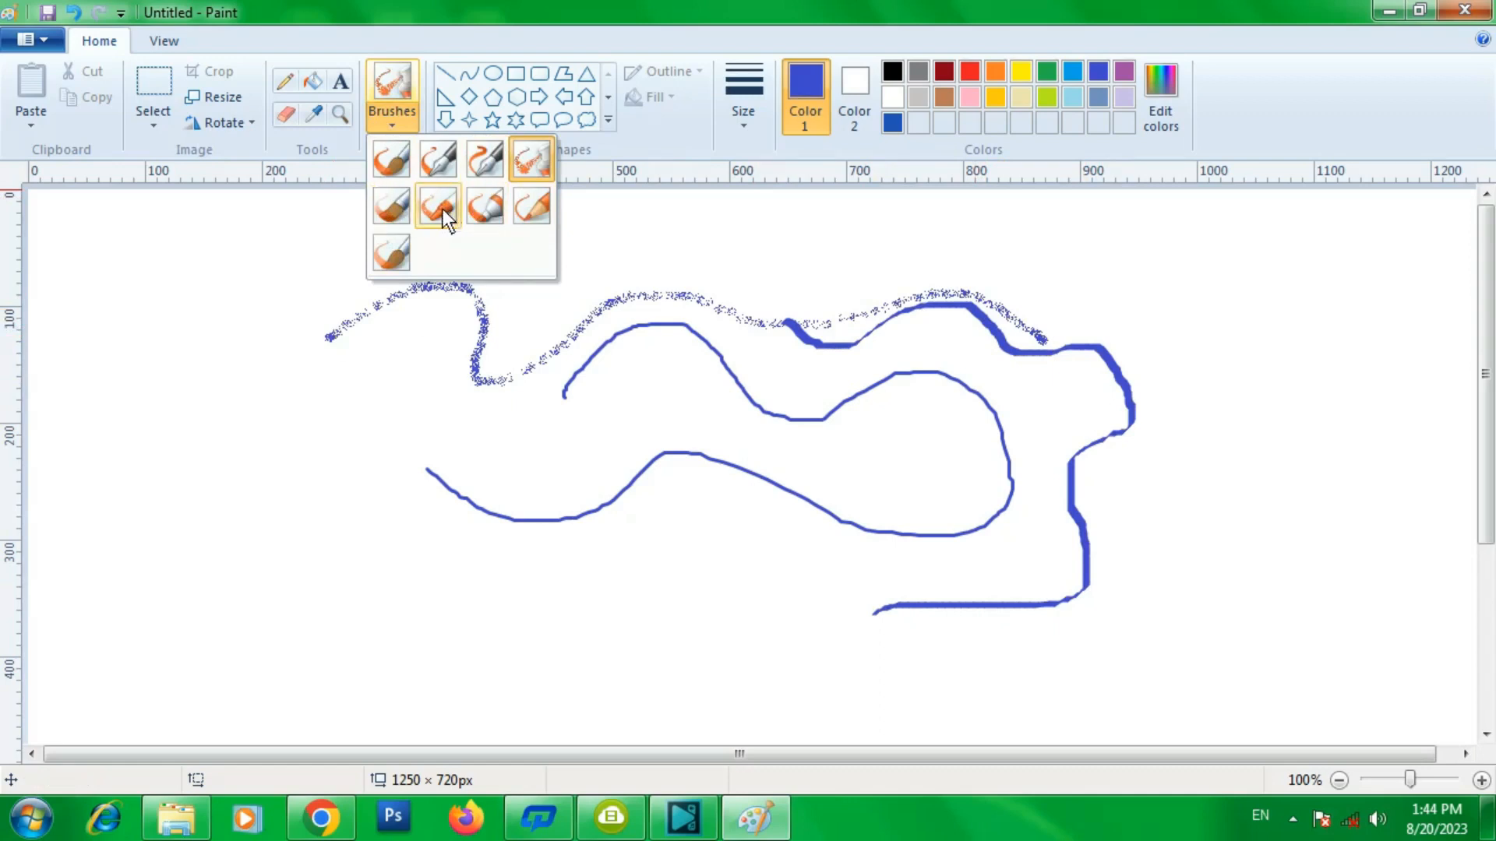
left_click(740, 129)
left_click(746, 289)
mouse_move(507, 433)
left_mouse_down()
mouse_move(628, 340)
mouse_move(666, 437)
mouse_move(828, 386)
mouse_move(960, 433)
left_mouse_up()
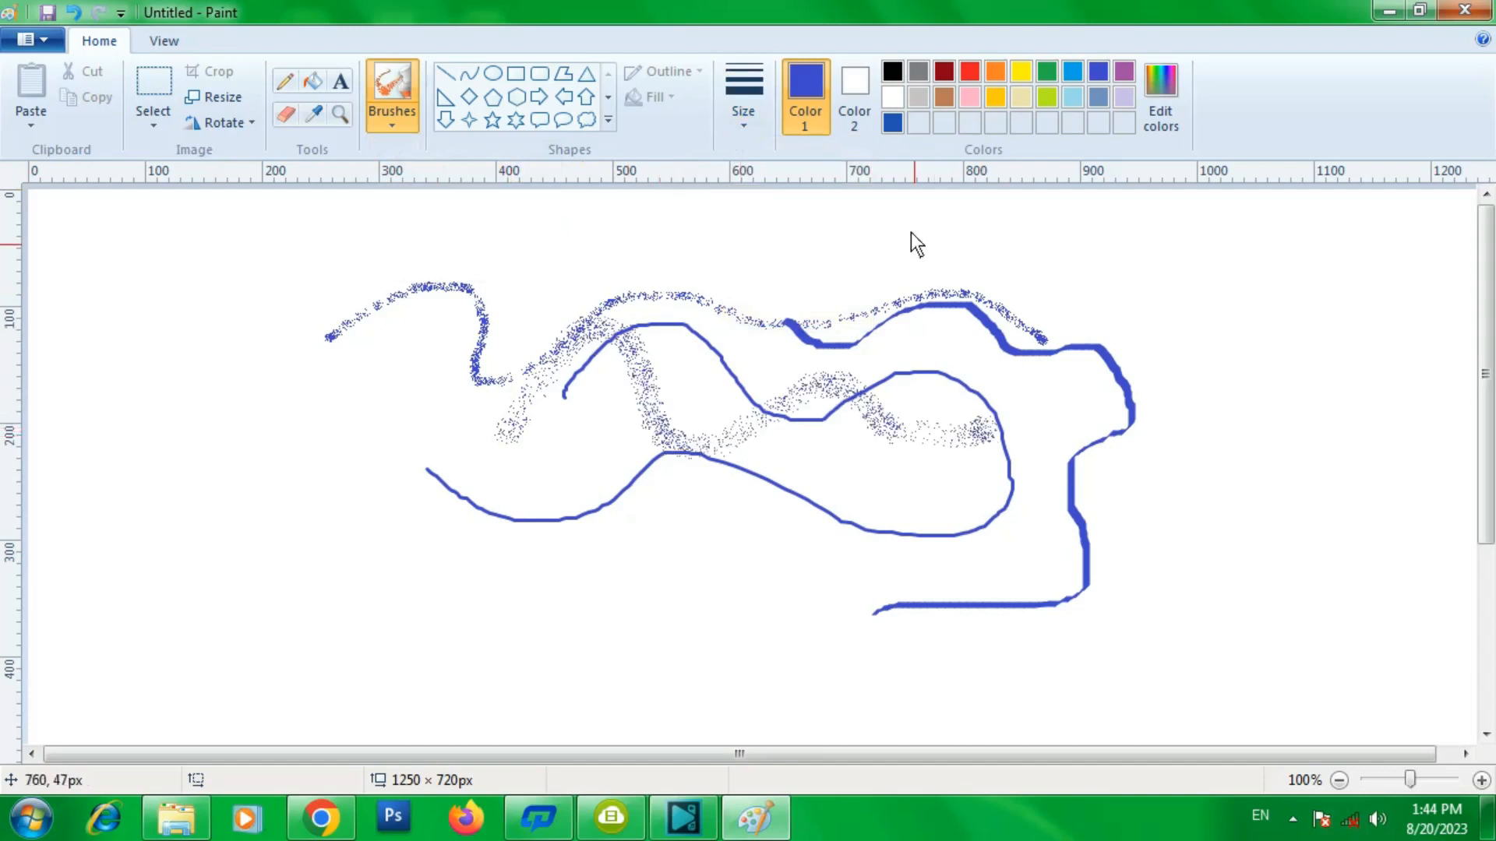
- Switch the colour to orange and spray an orange airbrush stroke across the drawing
left_click(996, 71)
mouse_move(974, 346)
left_mouse_down()
mouse_move(1002, 299)
mouse_move(1116, 332)
mouse_move(1090, 433)
mouse_move(1050, 500)
mouse_move(1153, 427)
mouse_move(1228, 441)
mouse_move(1145, 545)
mouse_move(859, 461)
mouse_move(744, 487)
mouse_move(721, 452)
left_mouse_up()
left_click(386, 121)
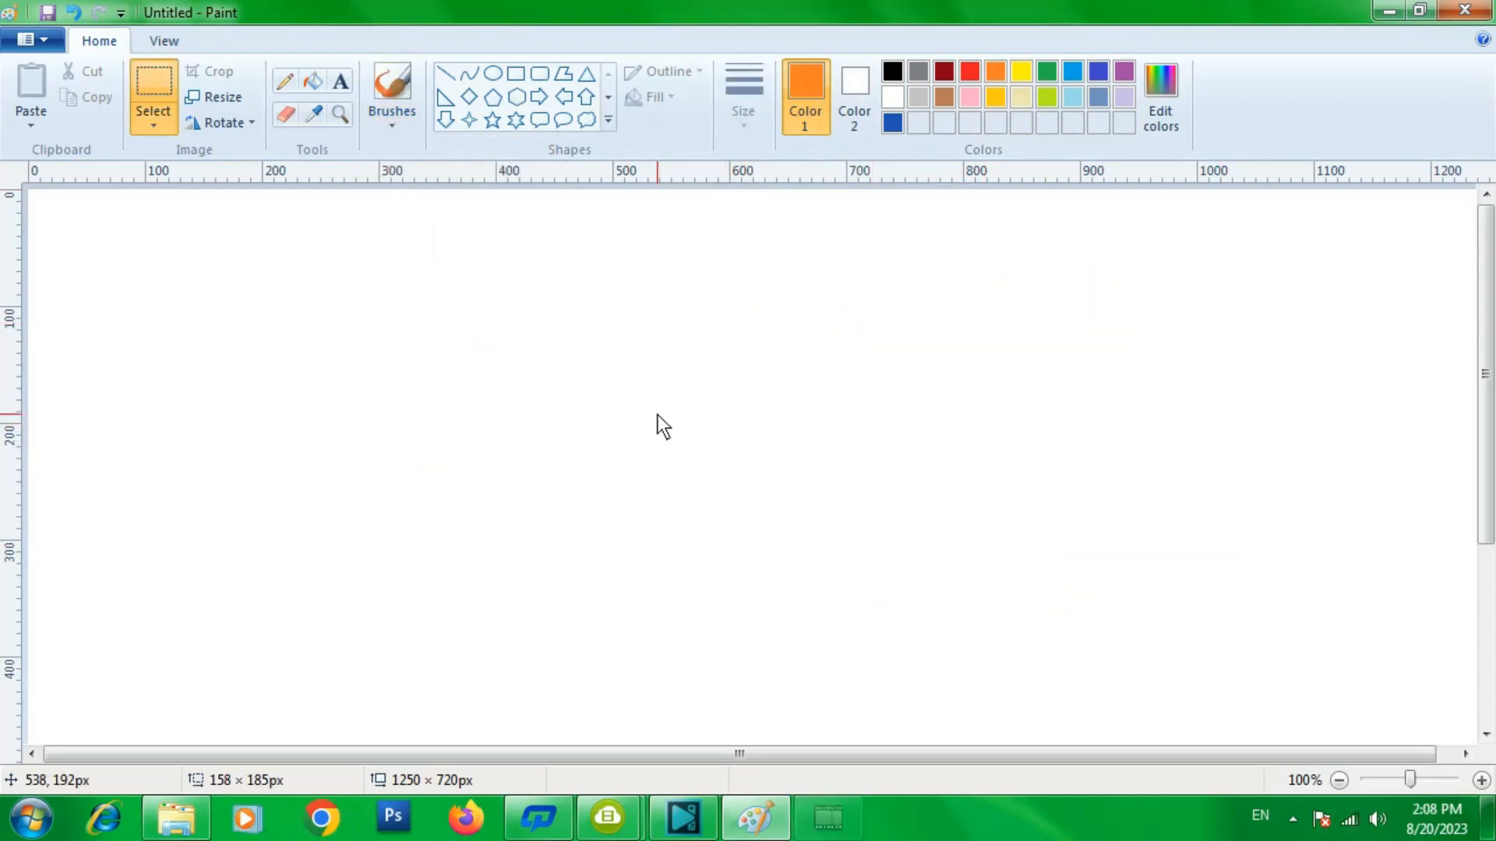
- Choose the hexagon shape with no outline and draw one about 112 × 147 px in the canvas centre
left_click(512, 100)
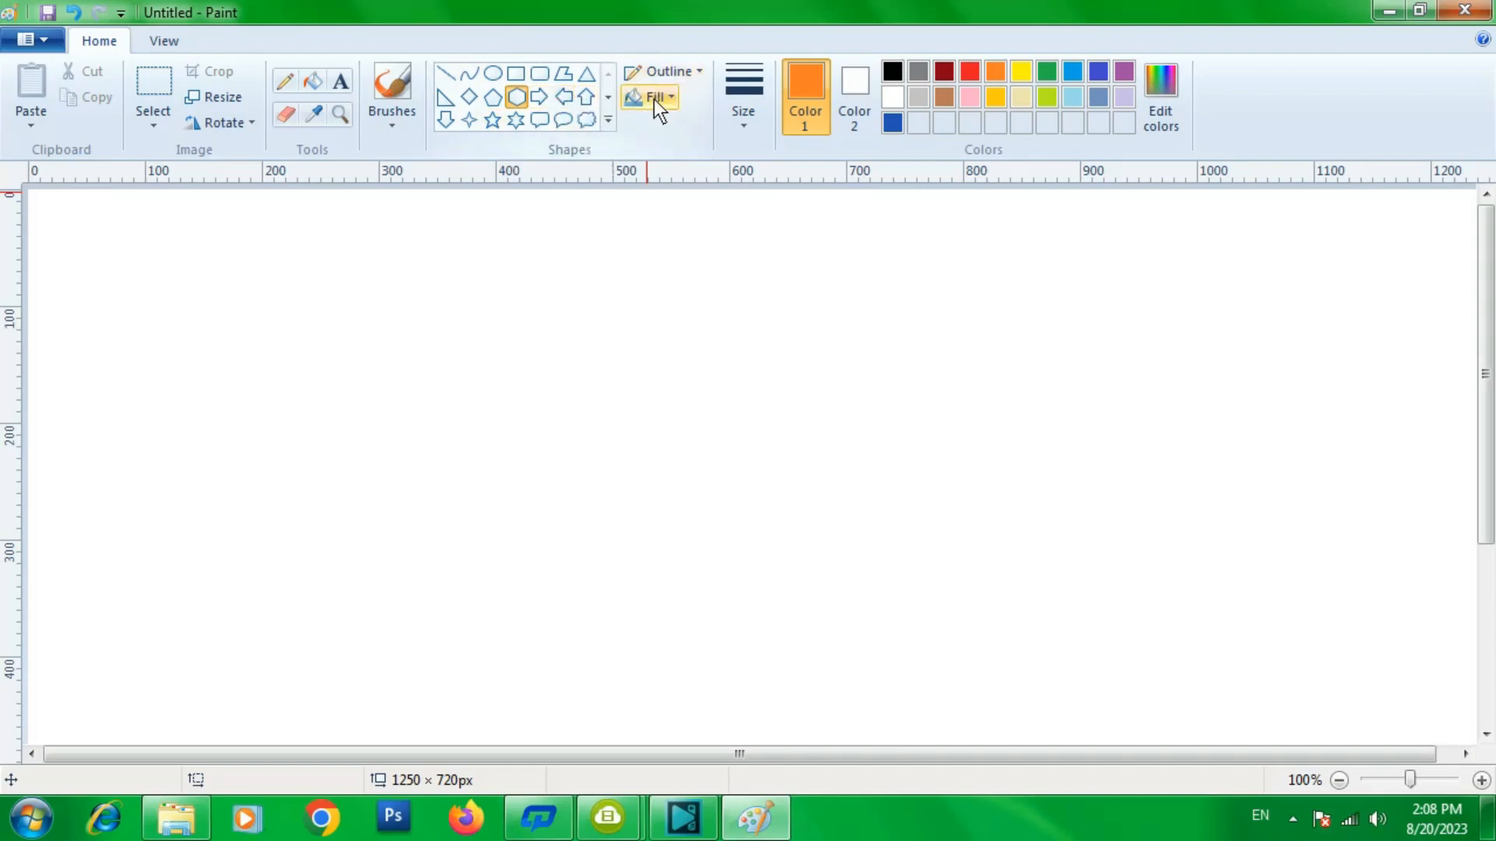
left_click(704, 71)
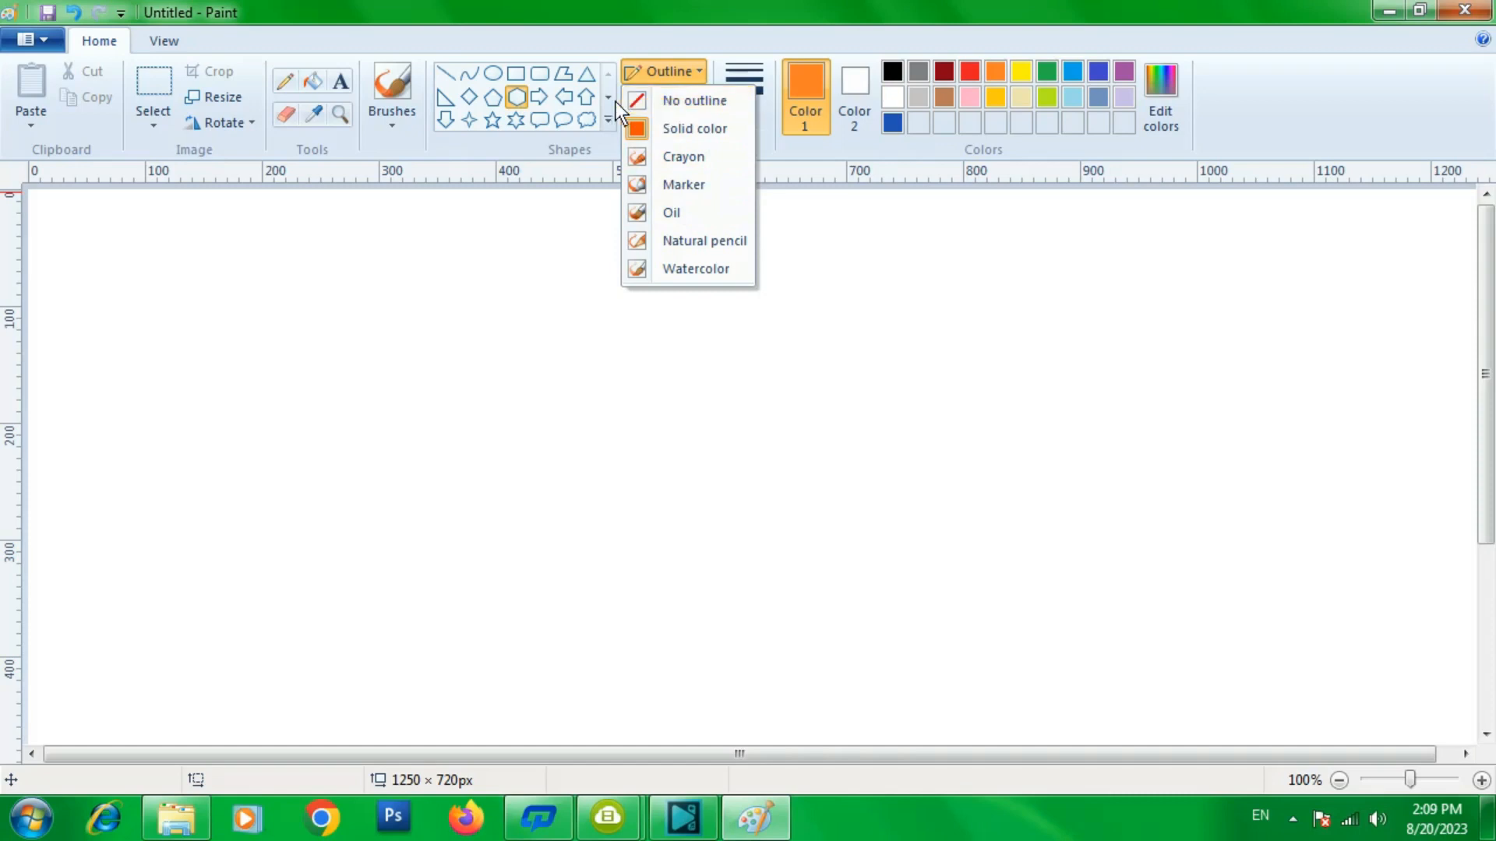
left_click(690, 107)
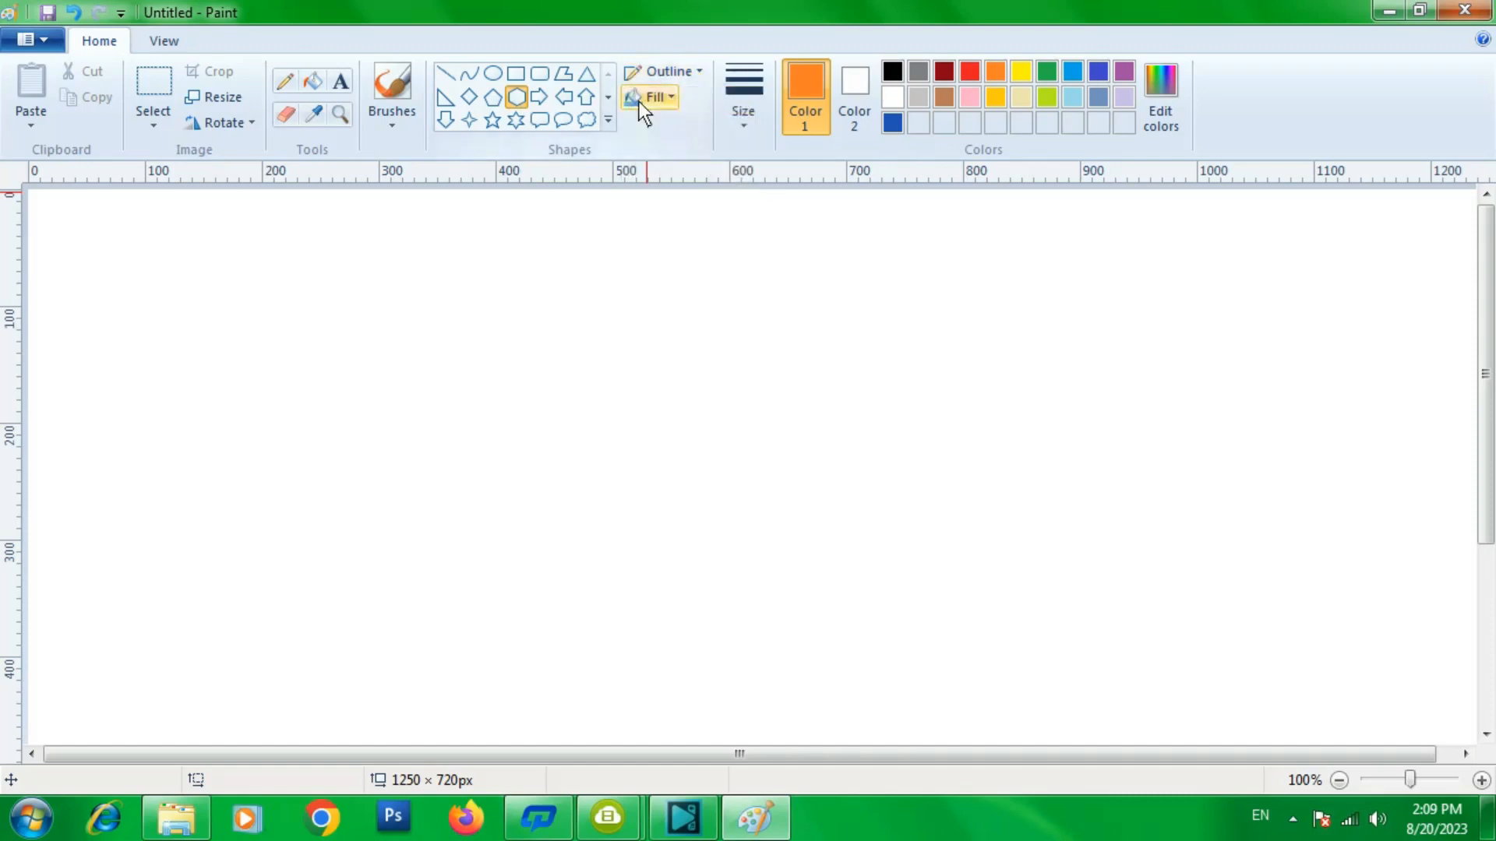
left_click(517, 99)
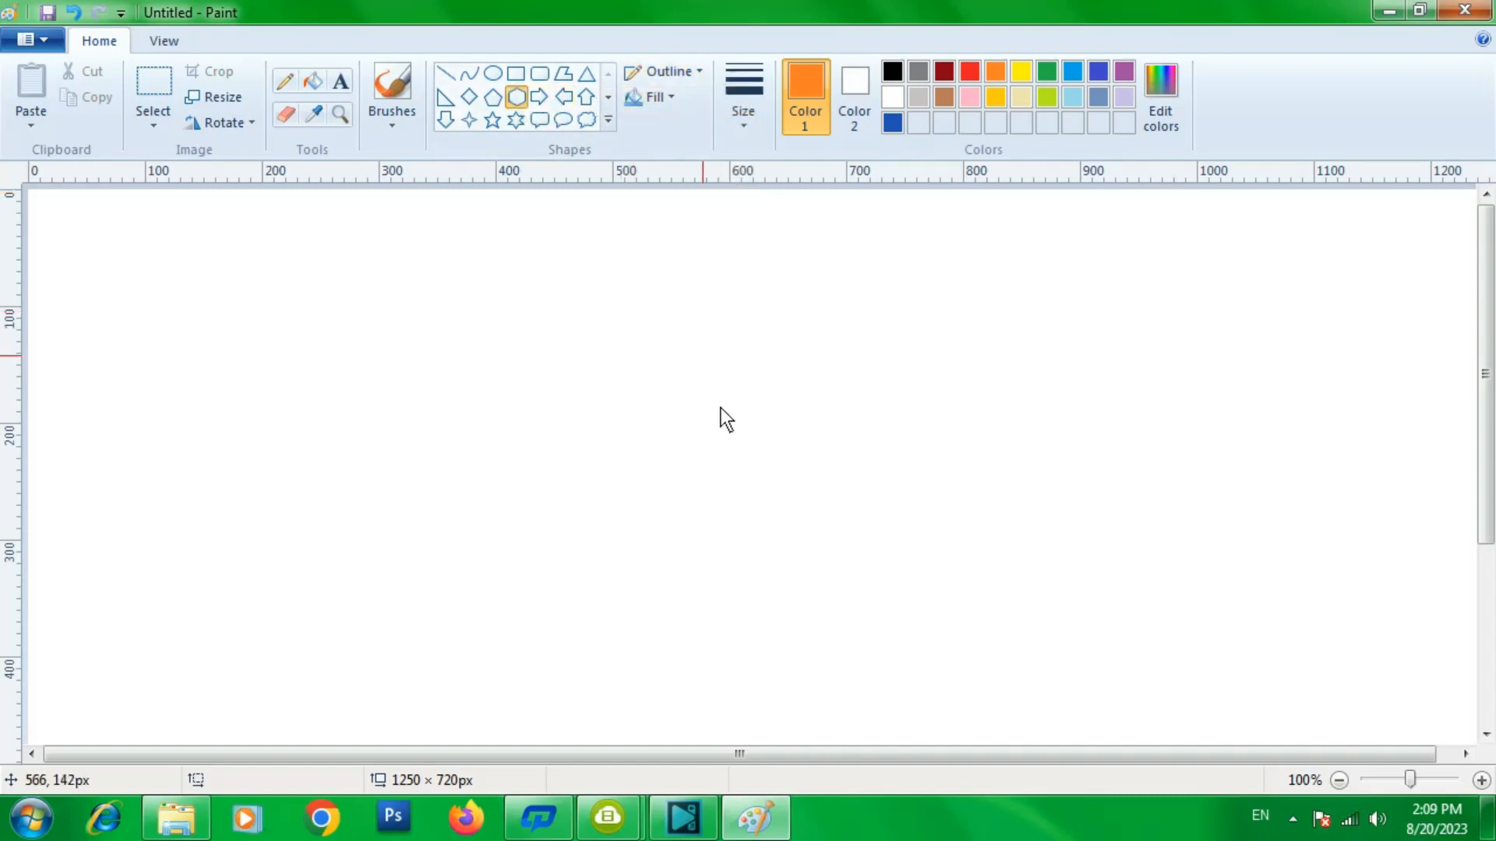
left_click_drag(682, 429, 767, 526)
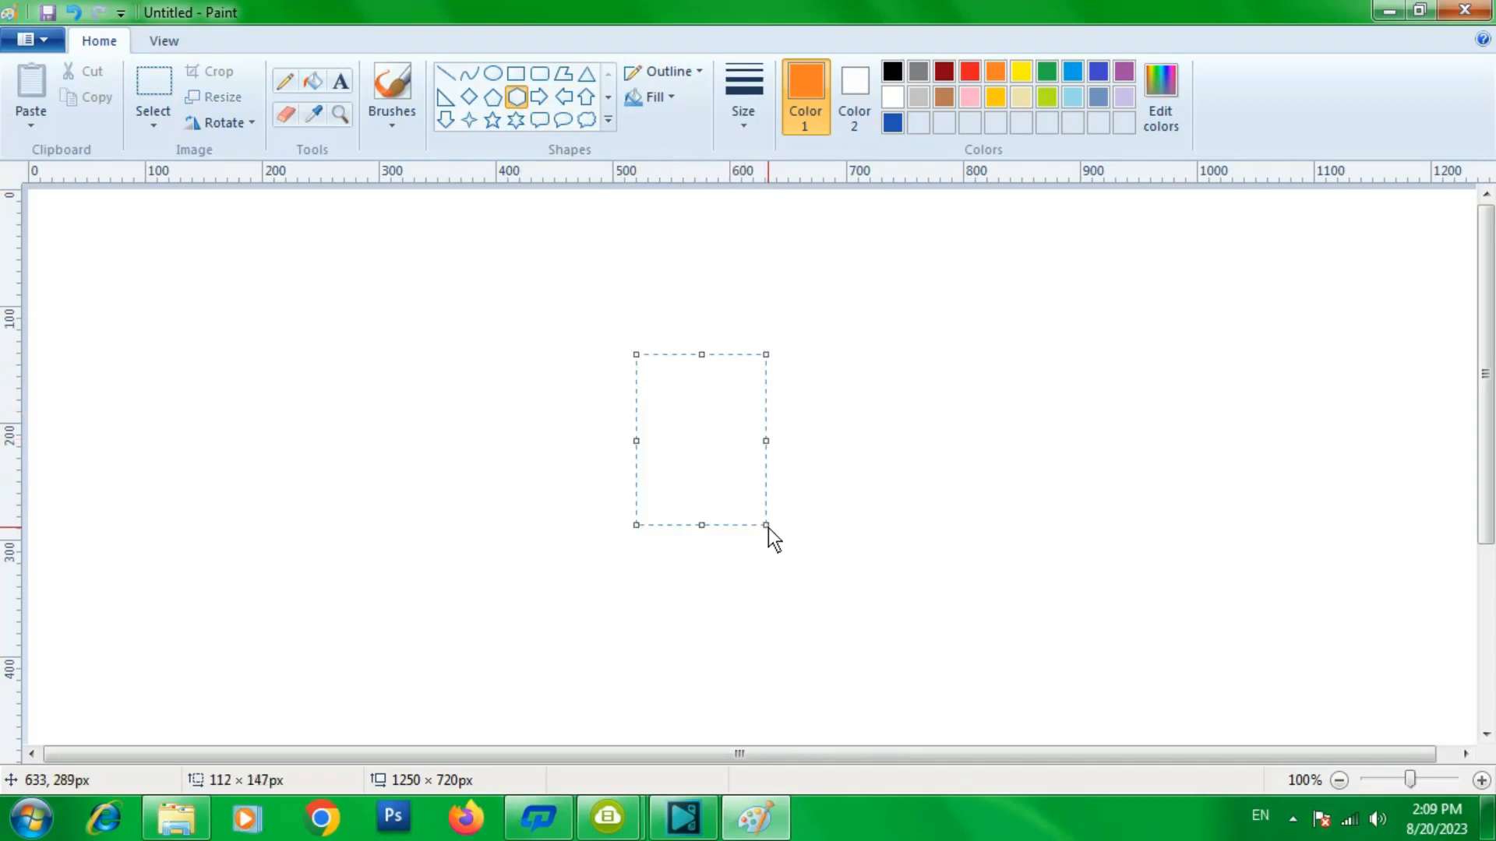
- Keep the hexagon without outline and set its fill colour (Colour 2) to green
left_click(696, 71)
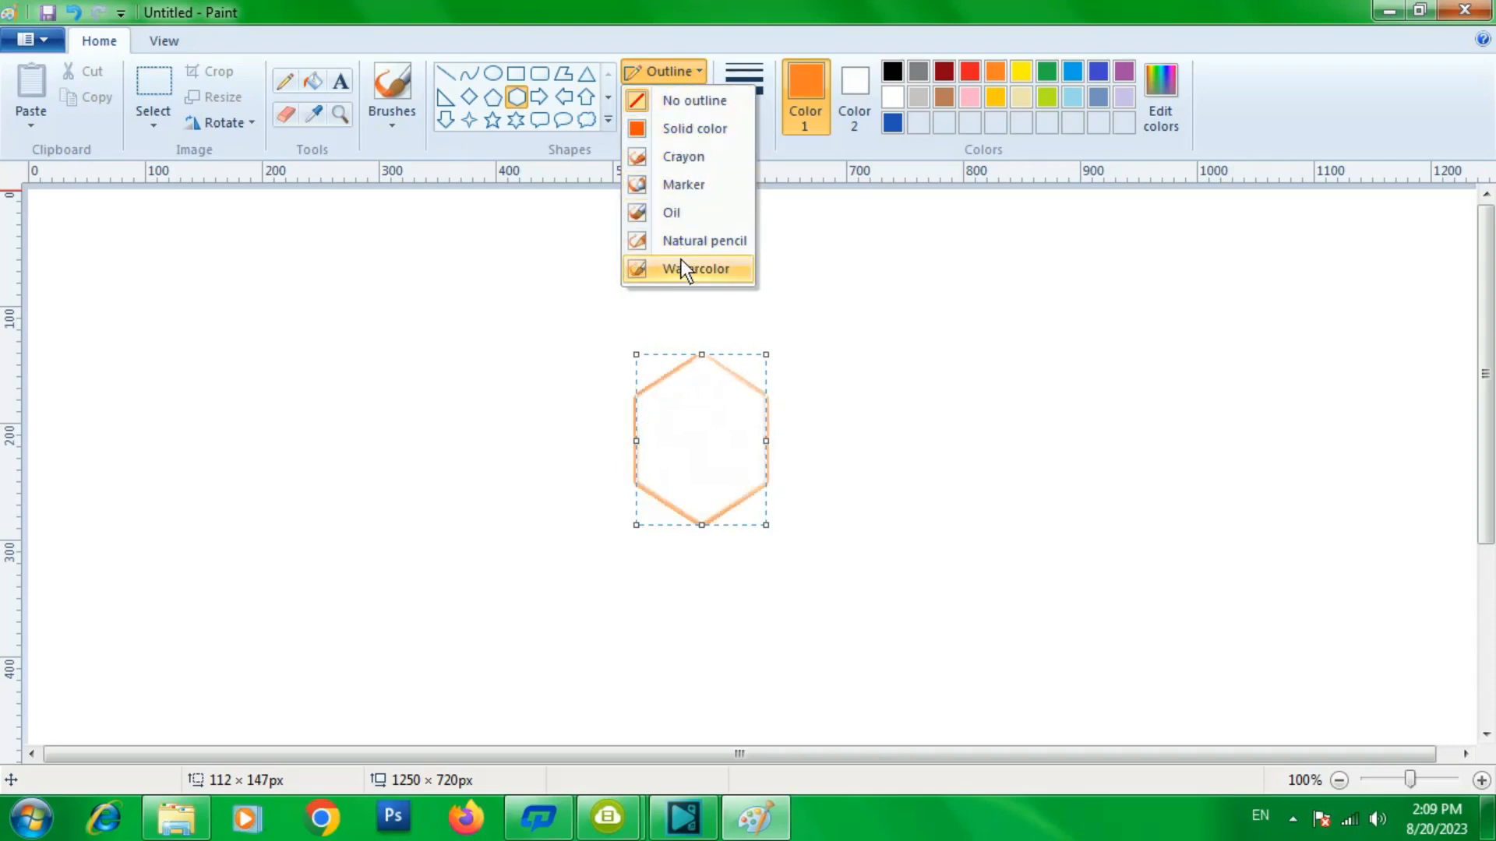
left_click(695, 95)
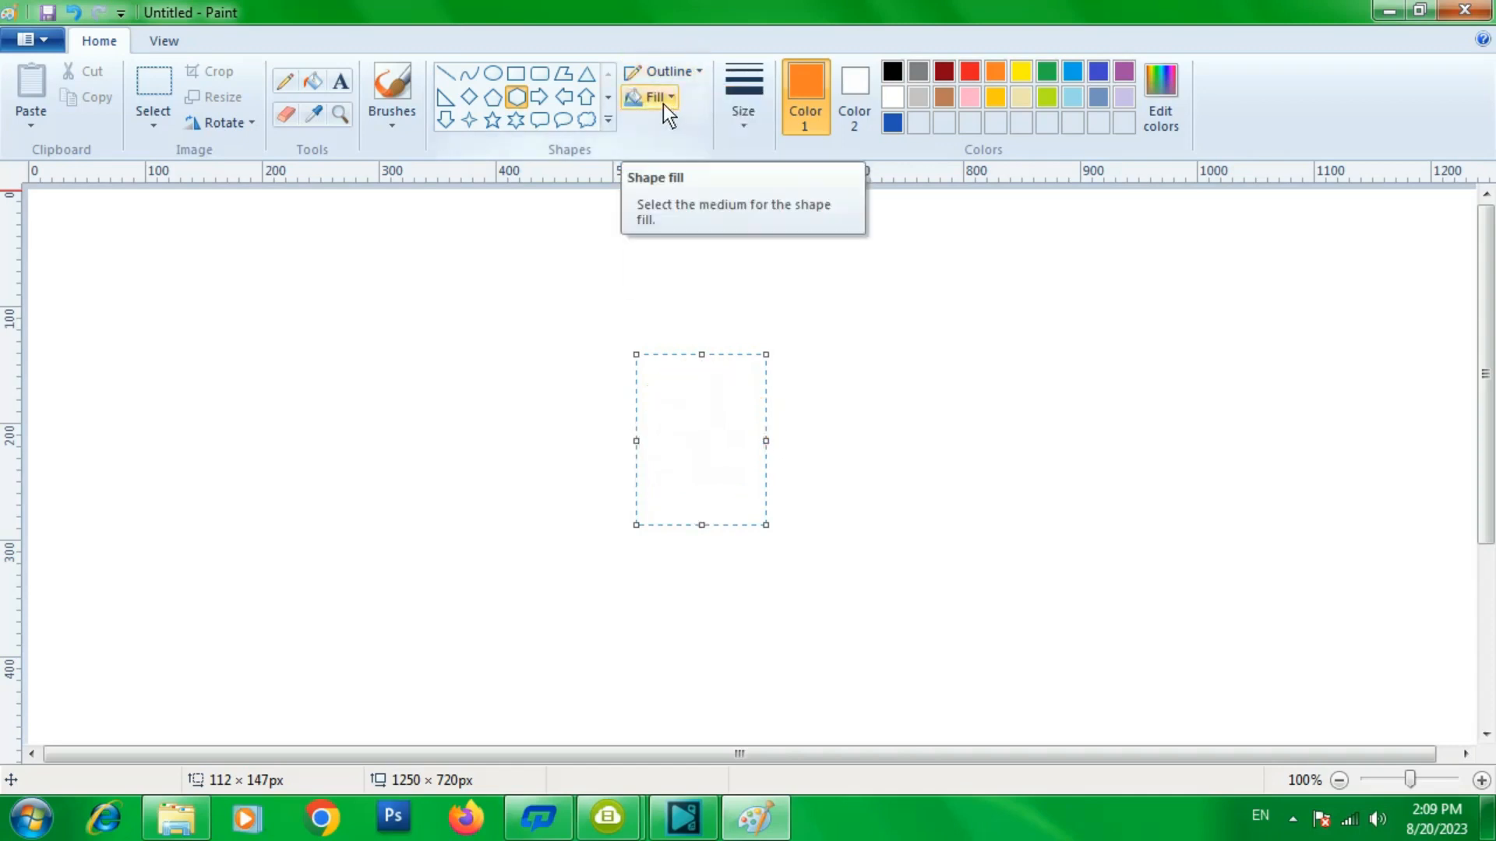
left_click(670, 100)
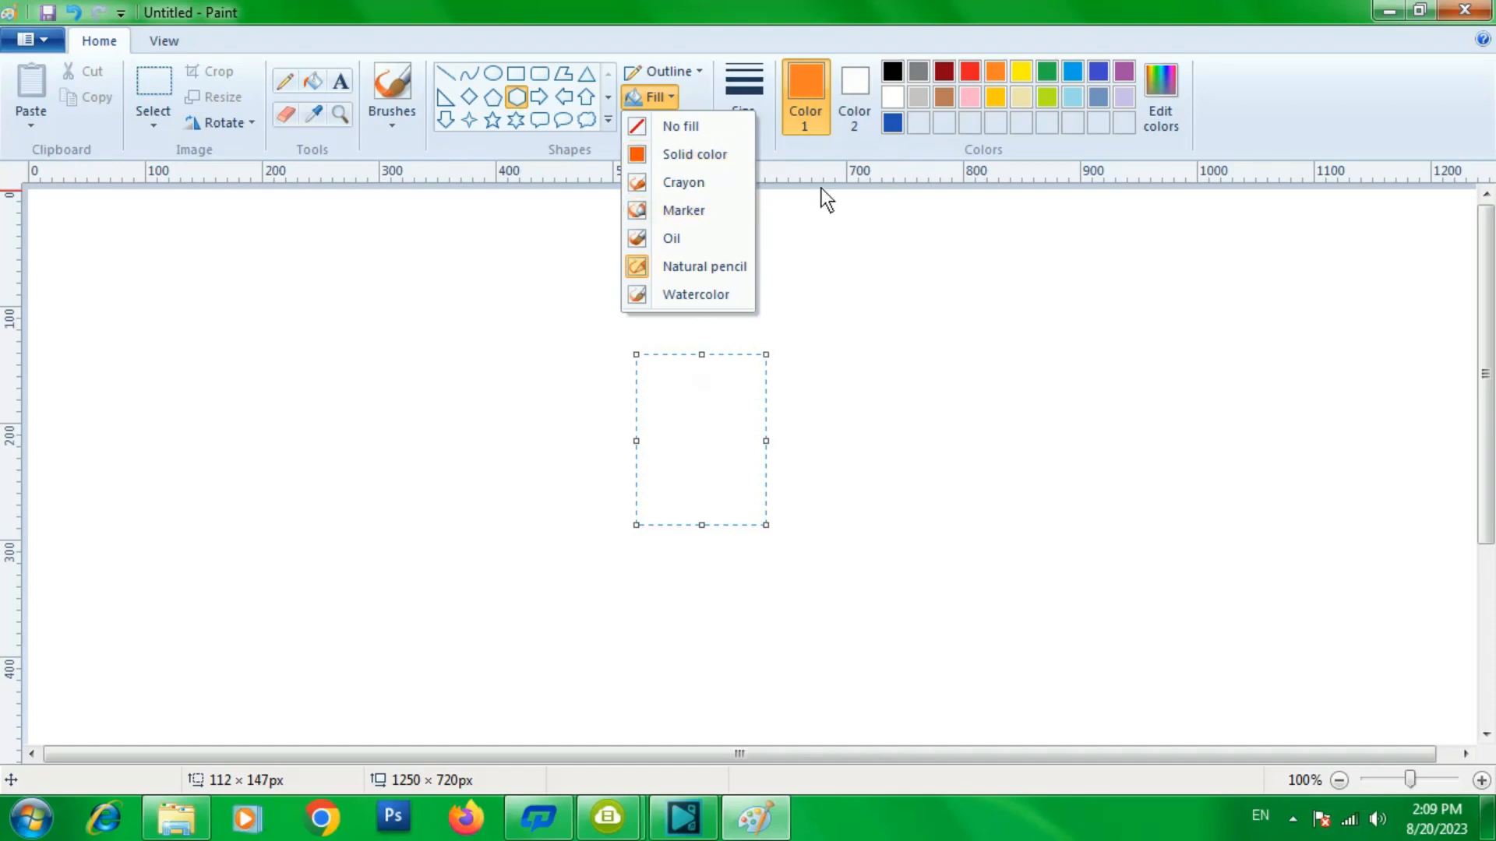
left_click(857, 87)
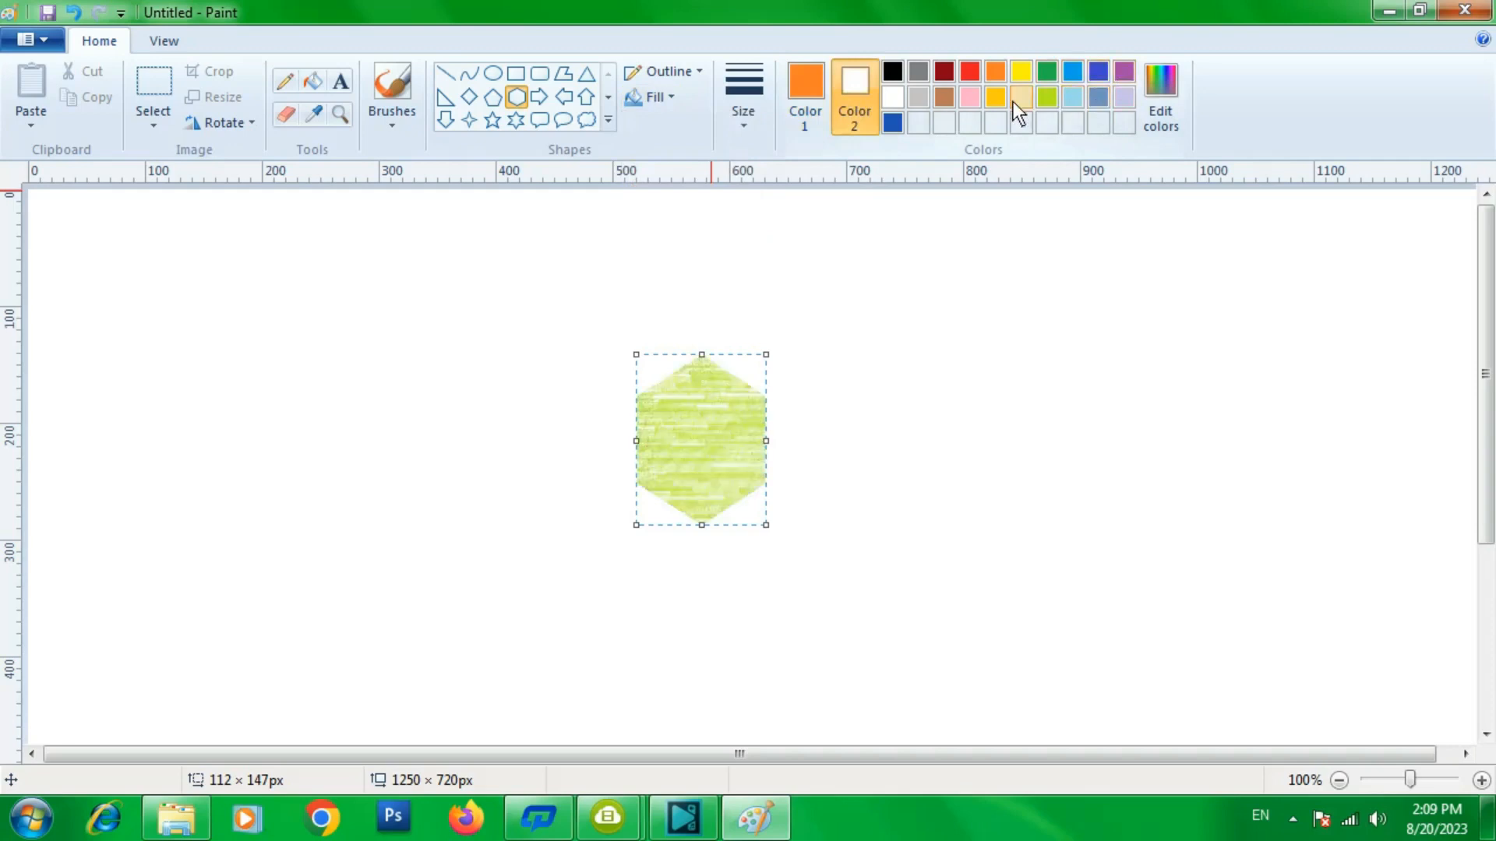
left_click(1049, 67)
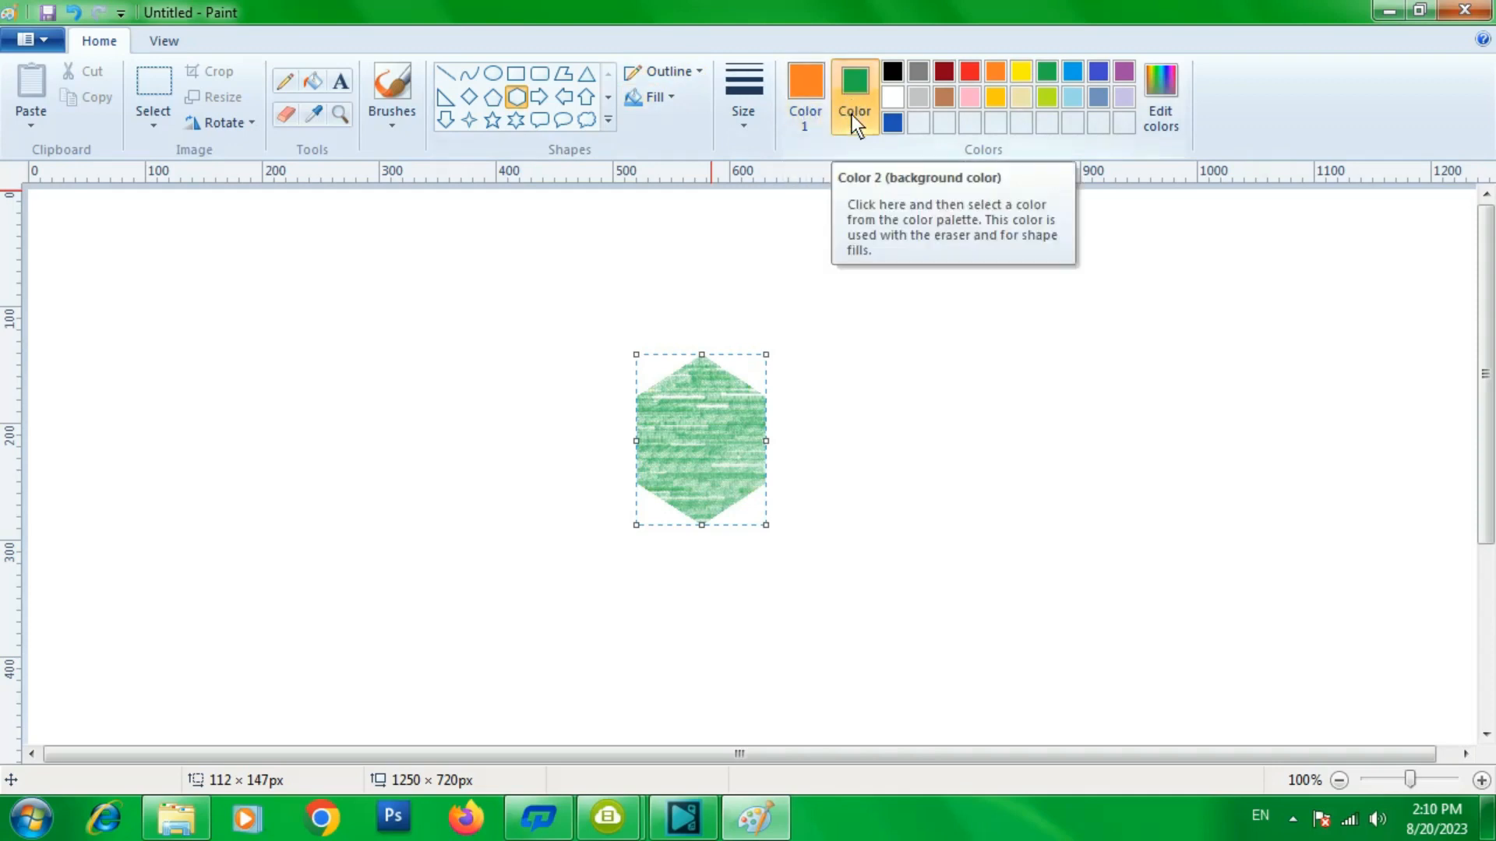
- Give the hexagon a Marker fill and a solid orange outline at the thickest size
left_click(670, 98)
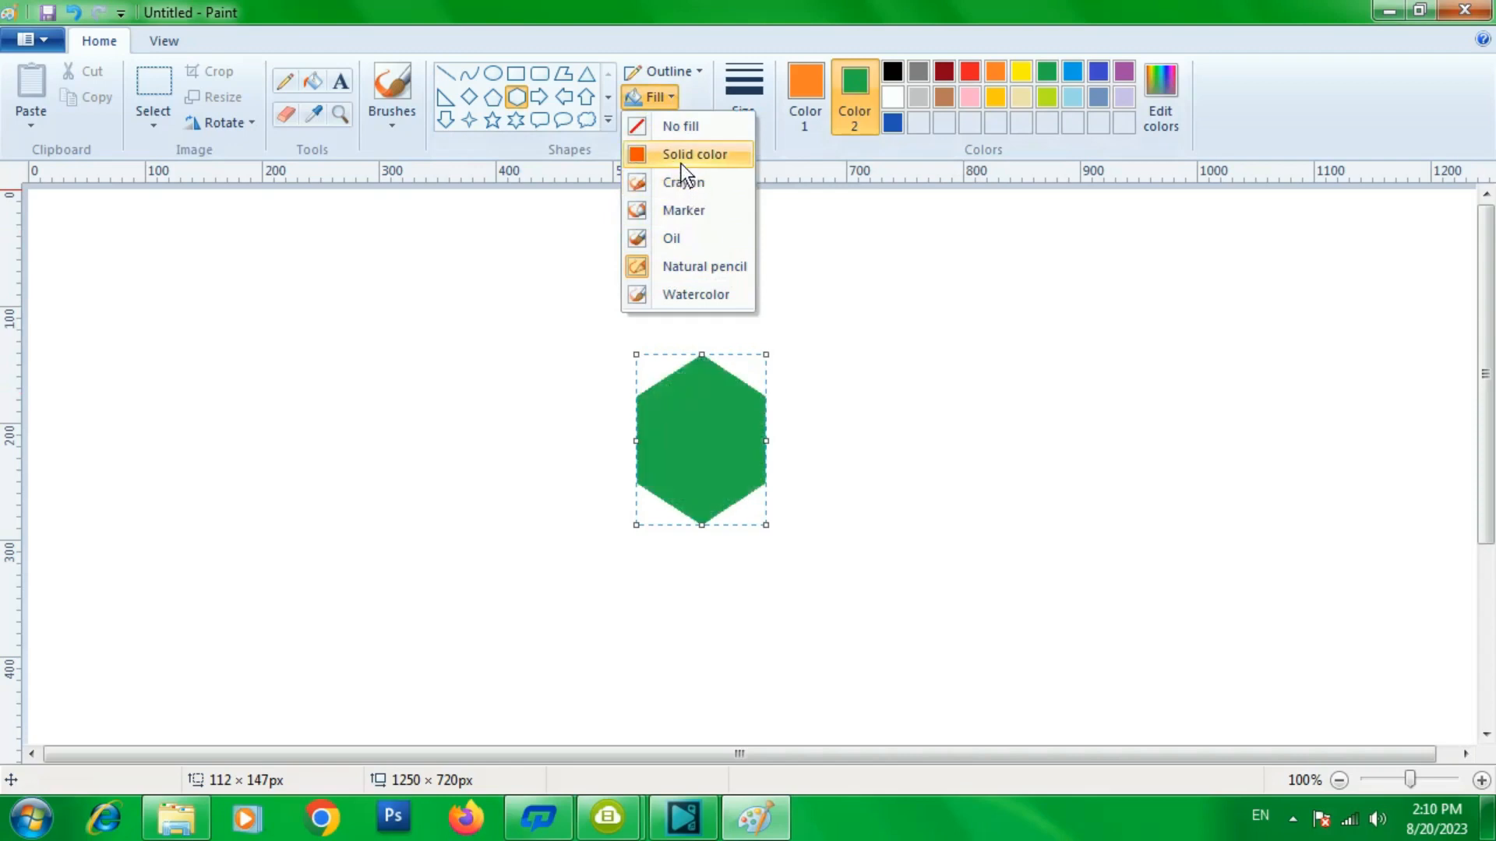
left_click(681, 206)
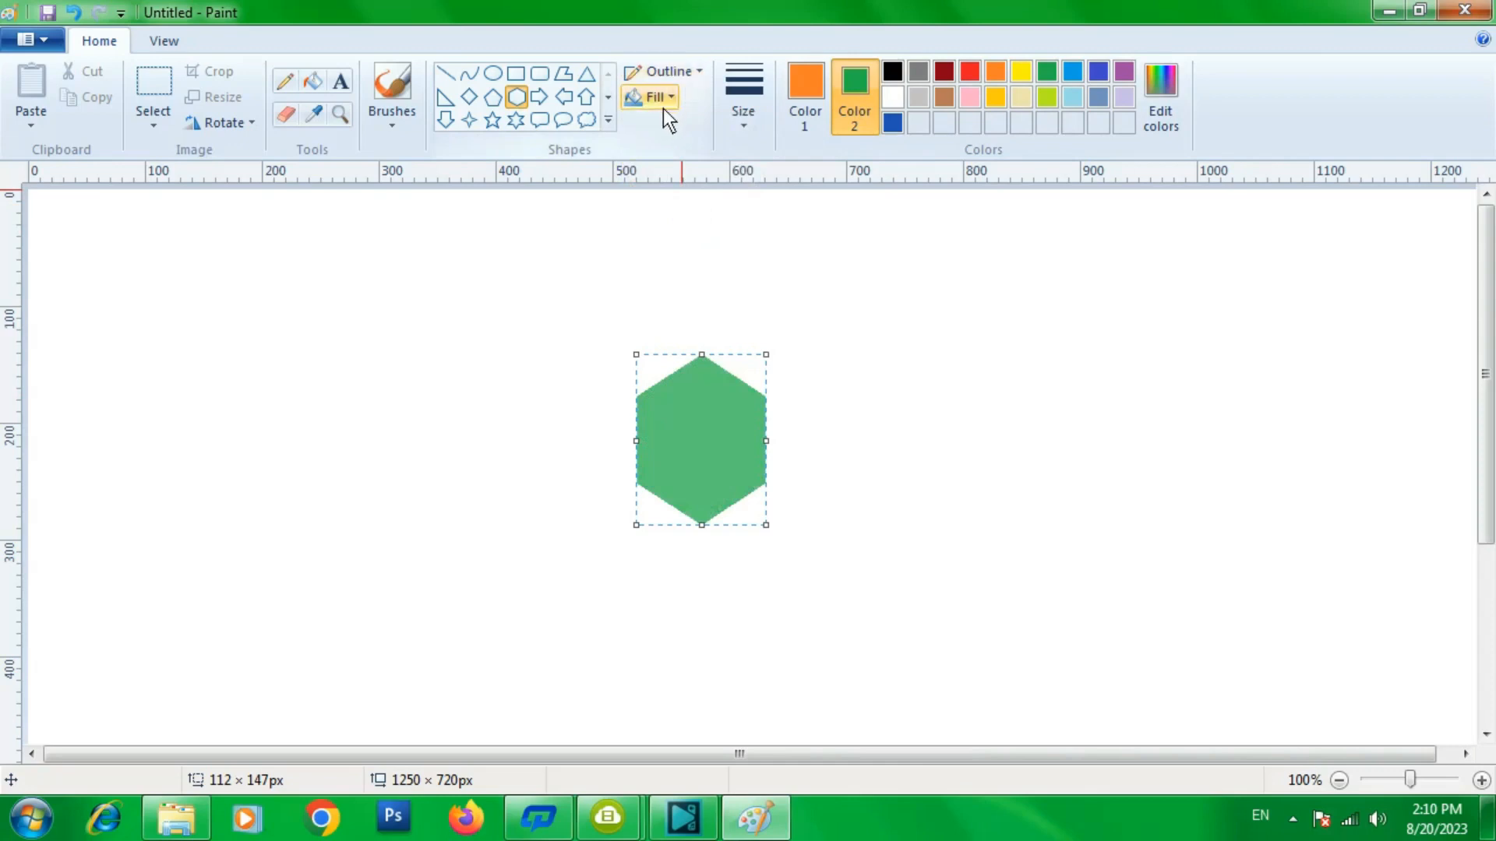
left_click(744, 125)
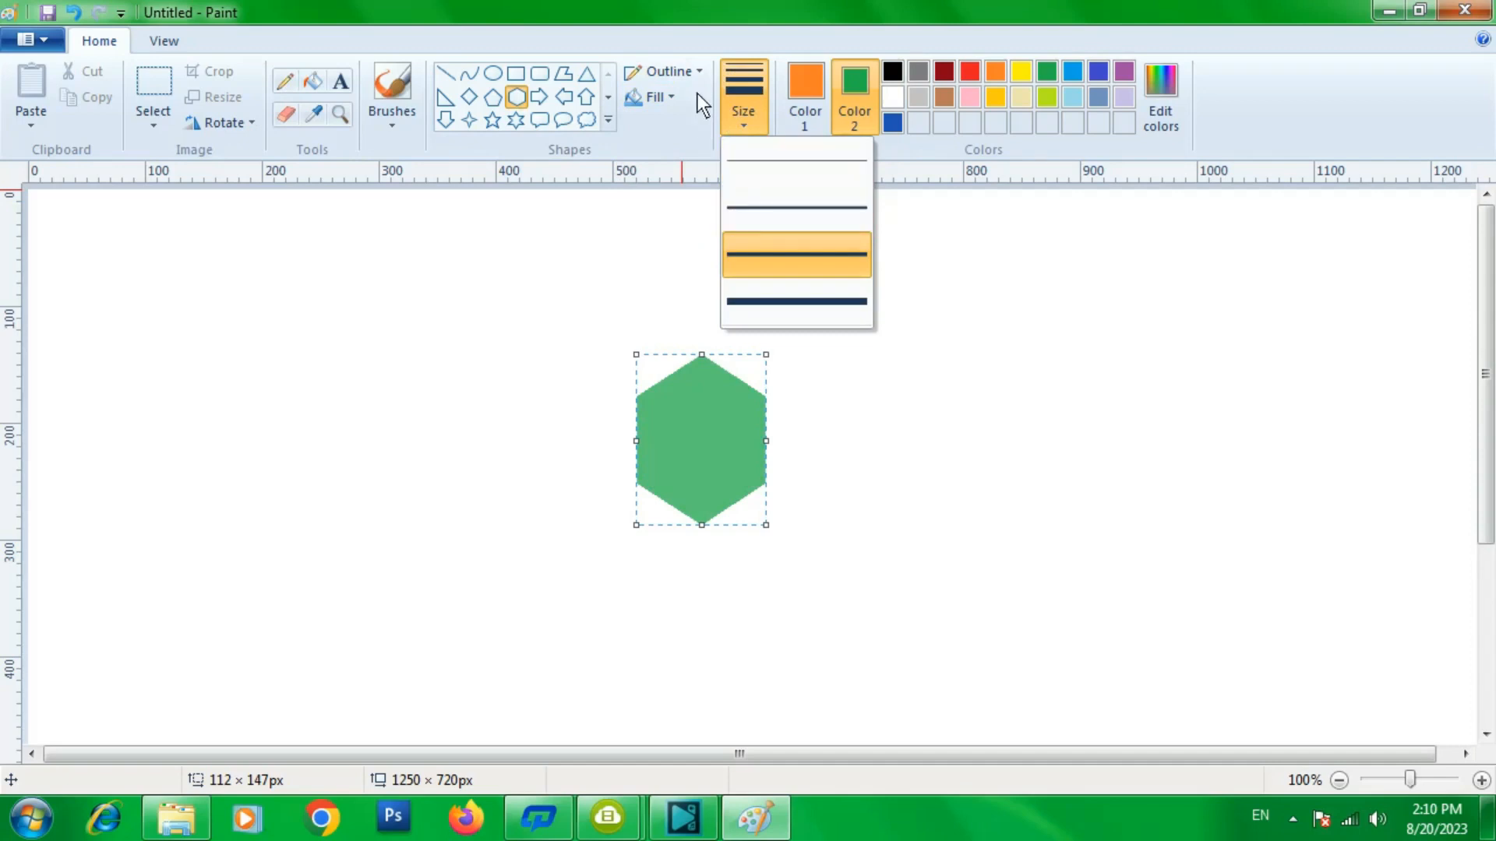
left_click(698, 71)
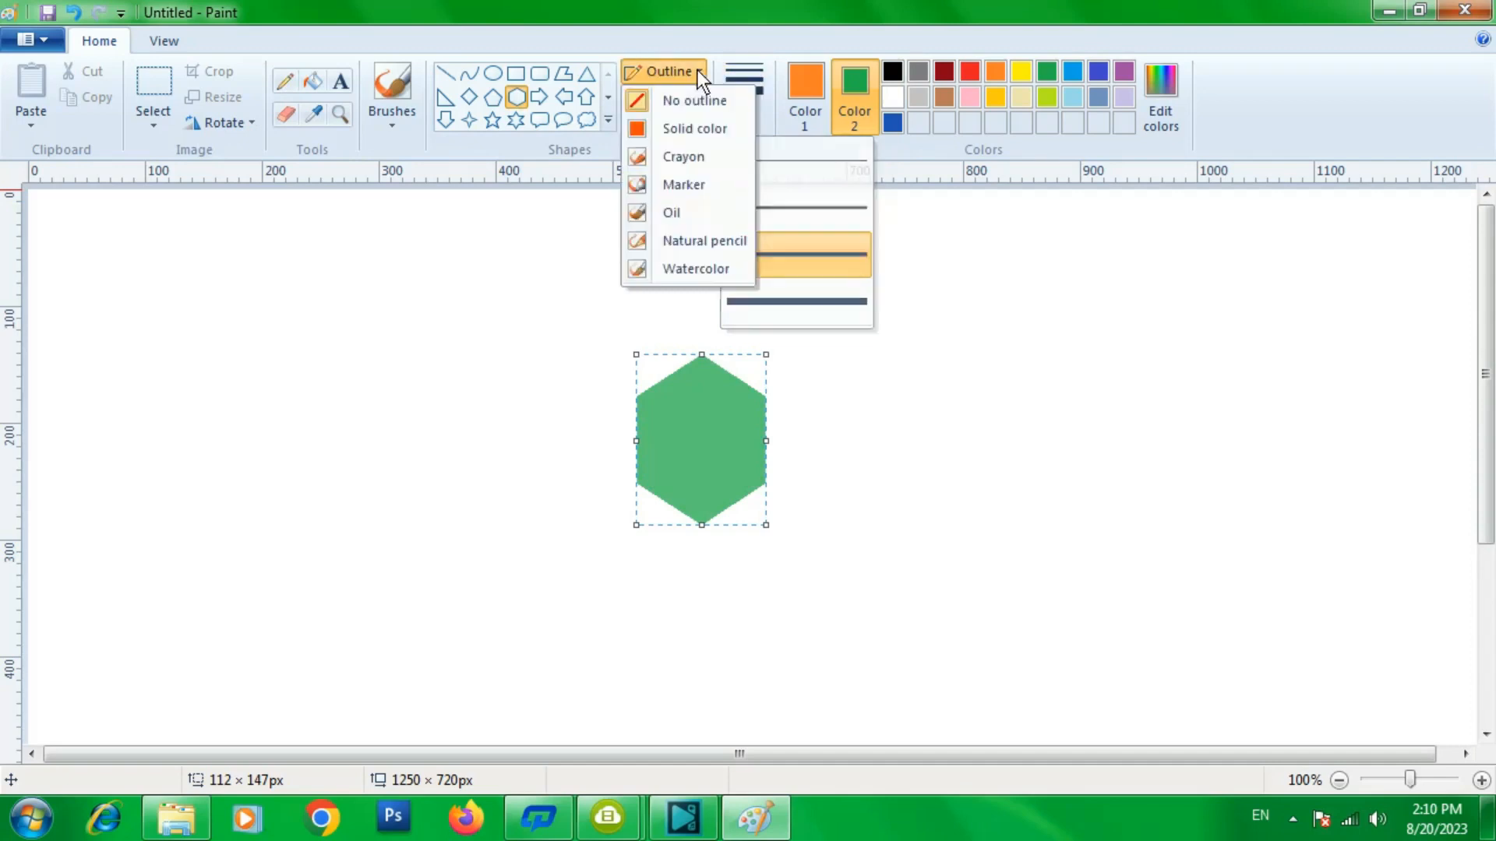
left_click(676, 130)
left_click(742, 125)
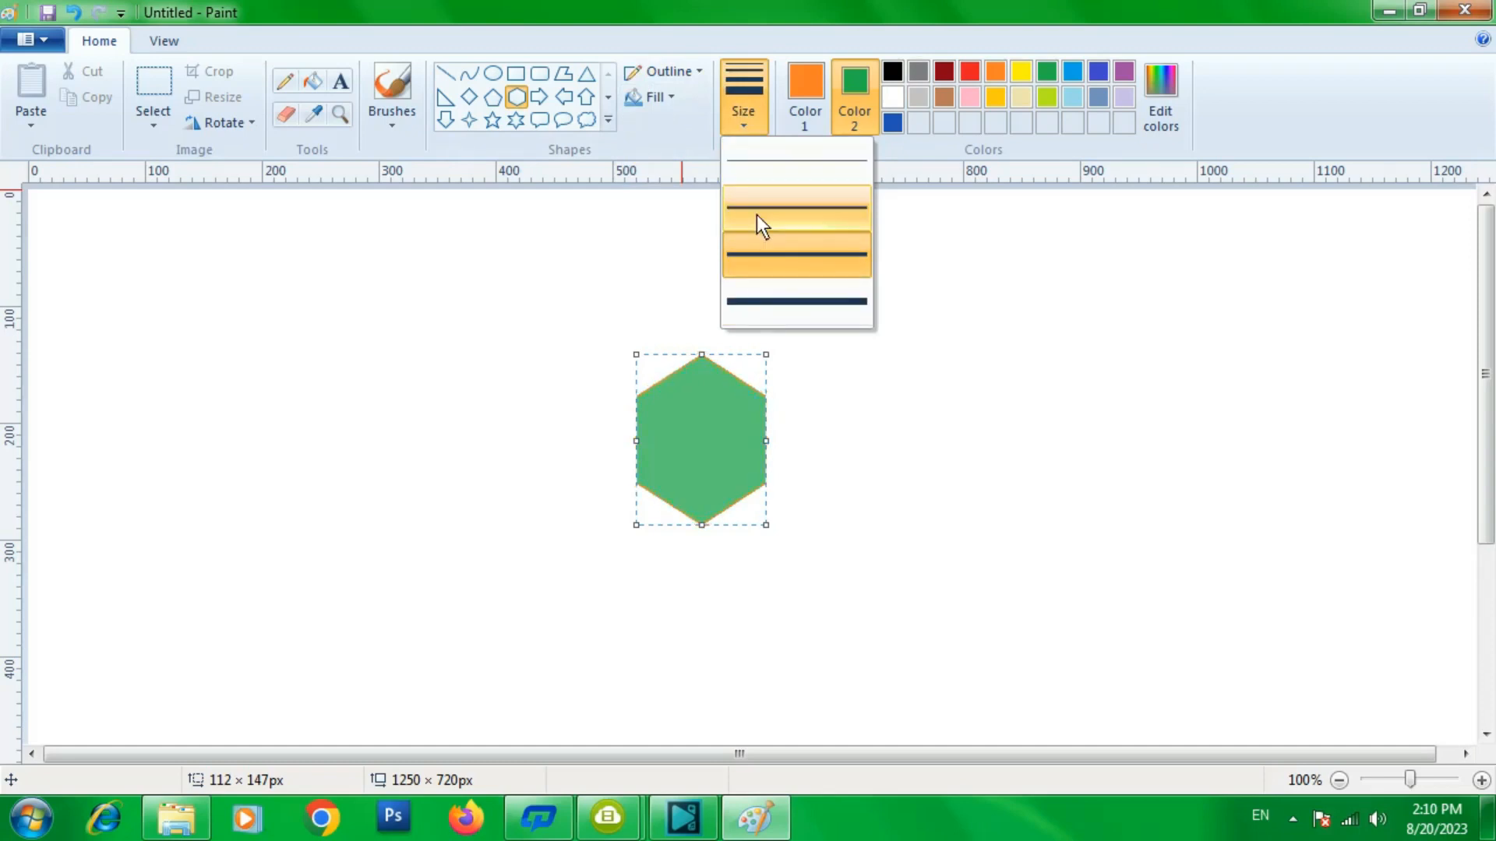
left_click(751, 305)
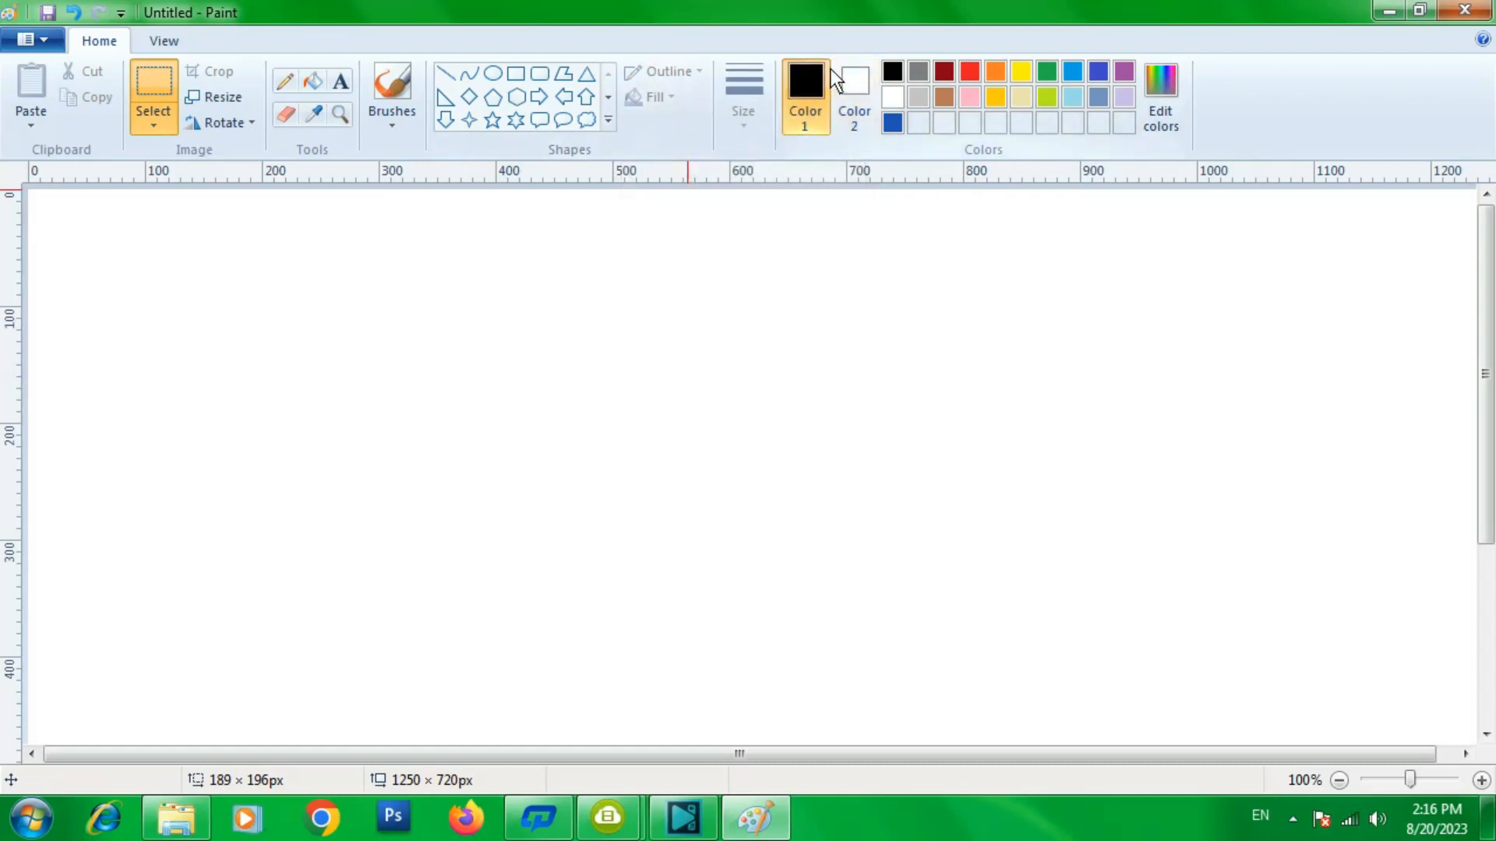
- Draw a black-outlined hexagon about 129 × 170 px and fill its inside green with the Fill tool
left_click(518, 97)
left_click_drag(539, 278, 690, 475)
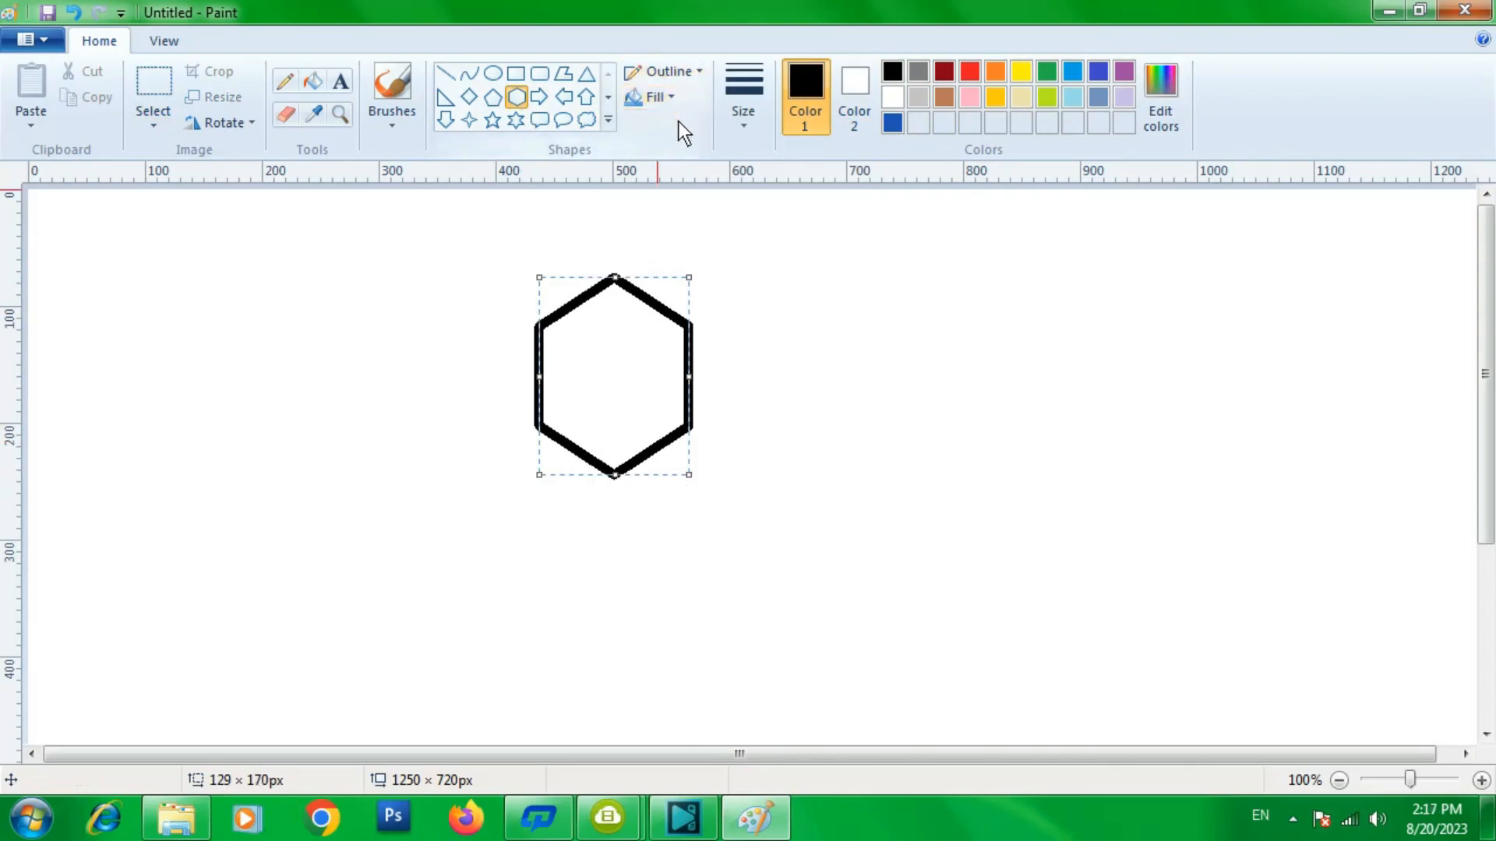
left_click(315, 78)
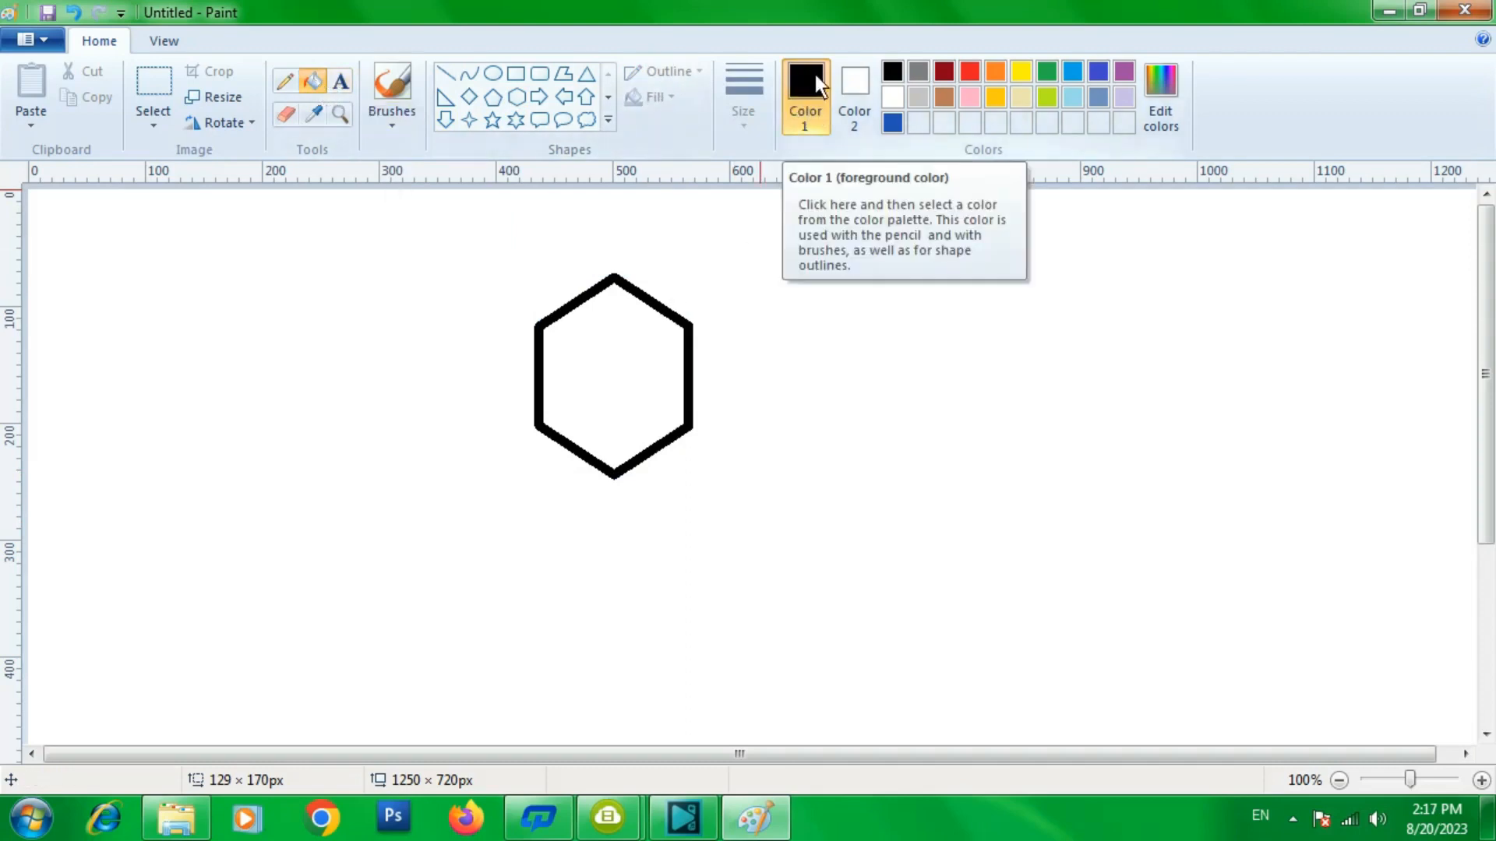
left_click(800, 125)
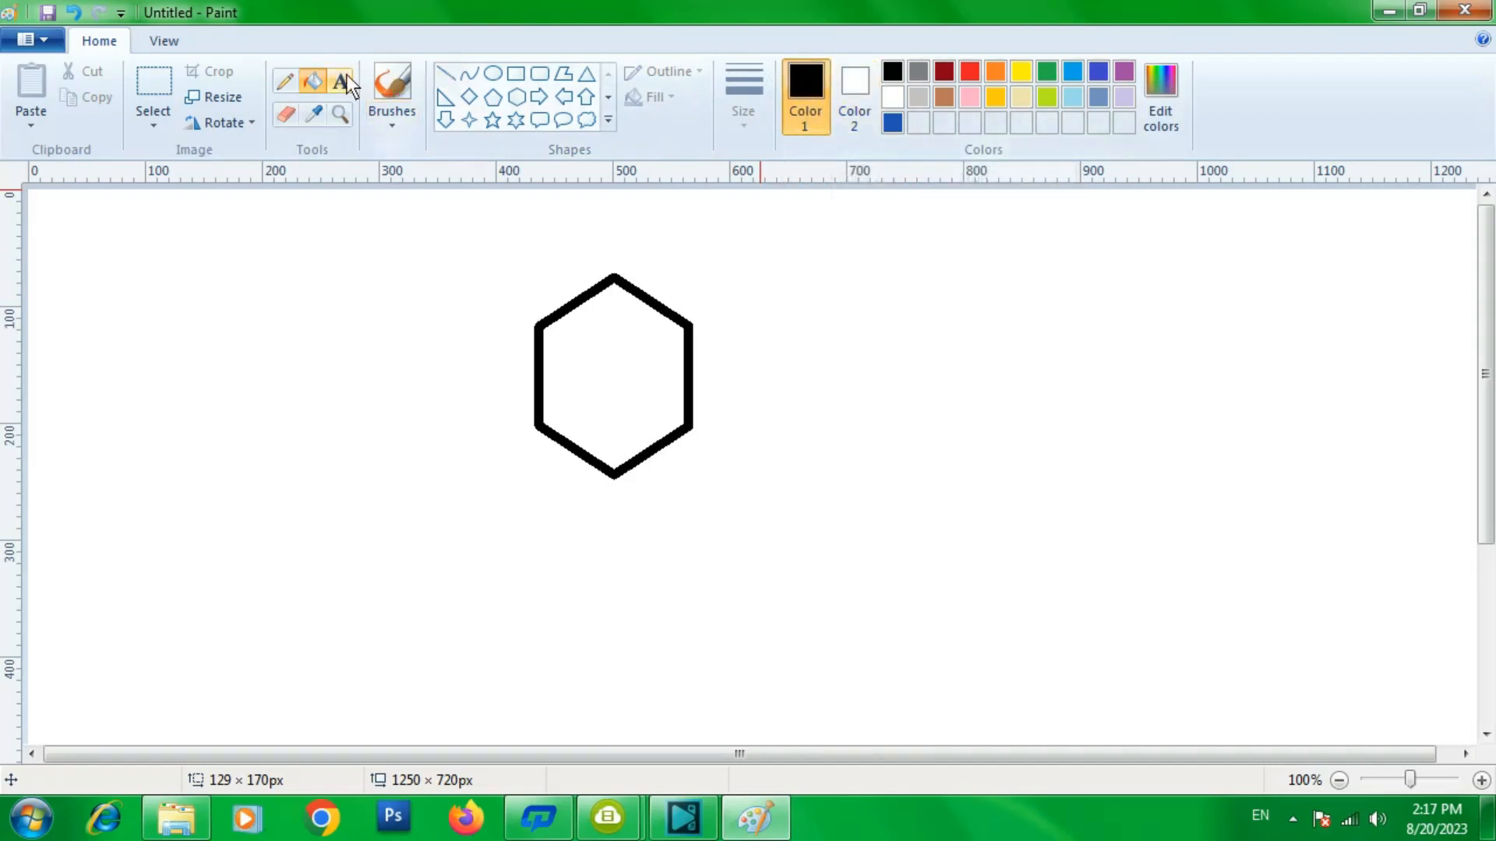
left_click(312, 81)
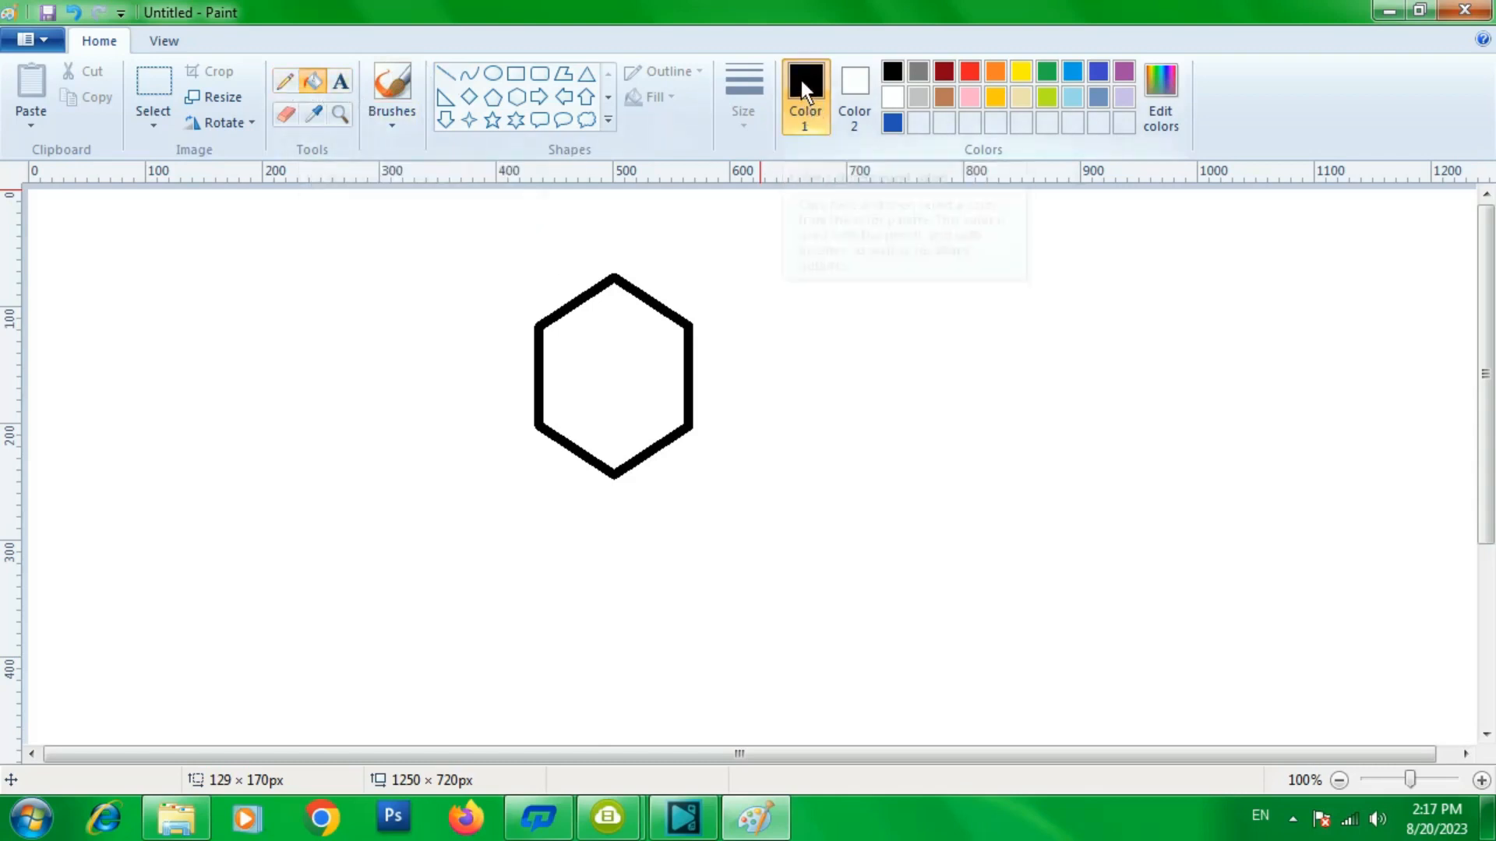
left_click(1047, 70)
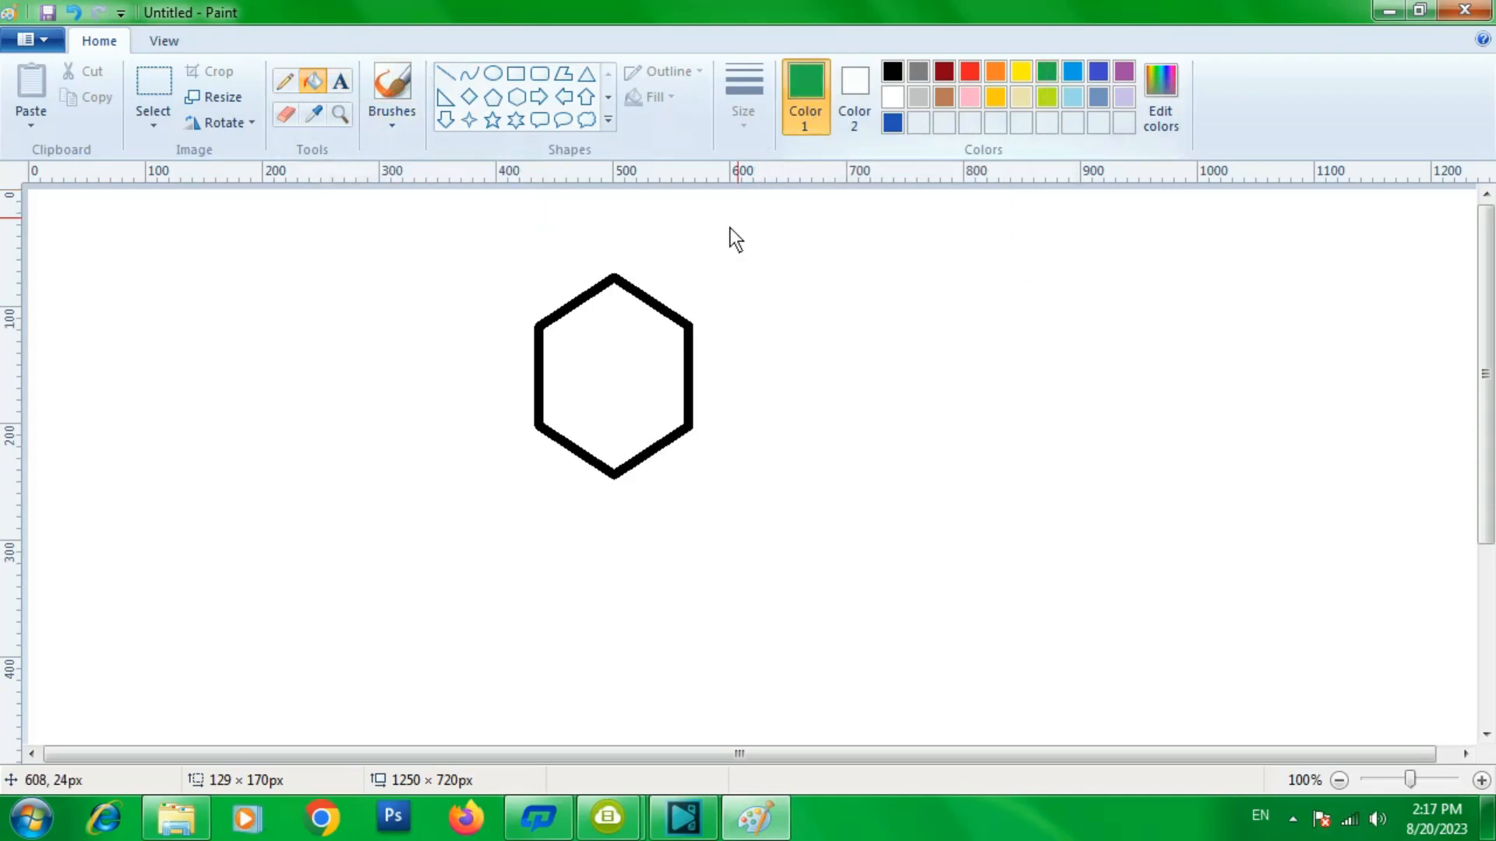
left_click(639, 352)
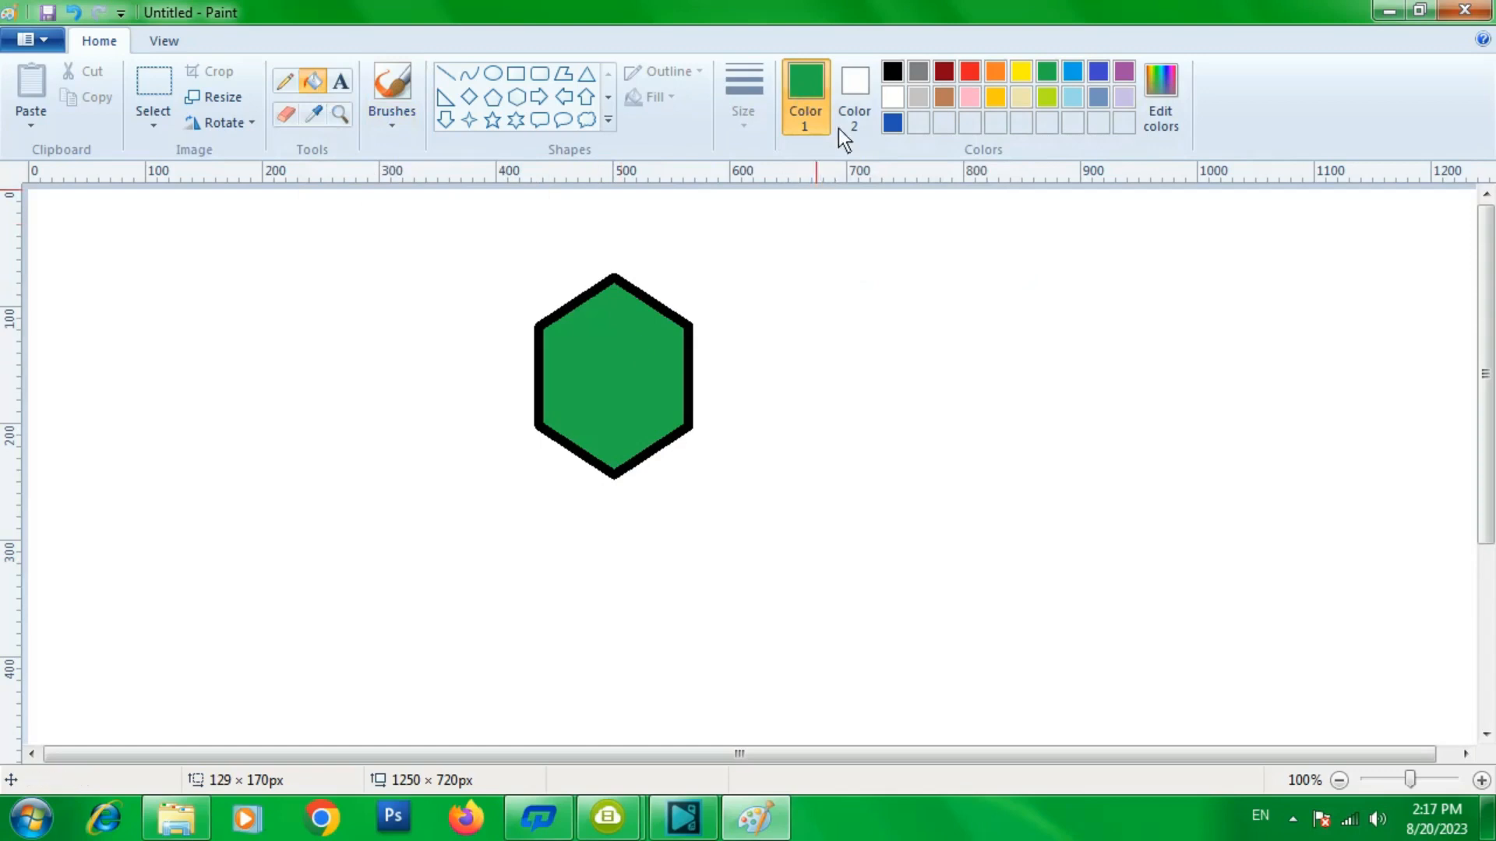
- Erase a patch from the hexagon's upper right part with the Eraser
left_click(286, 115)
mouse_move(614, 308)
left_mouse_down()
mouse_move(647, 360)
mouse_move(717, 305)
left_mouse_up()
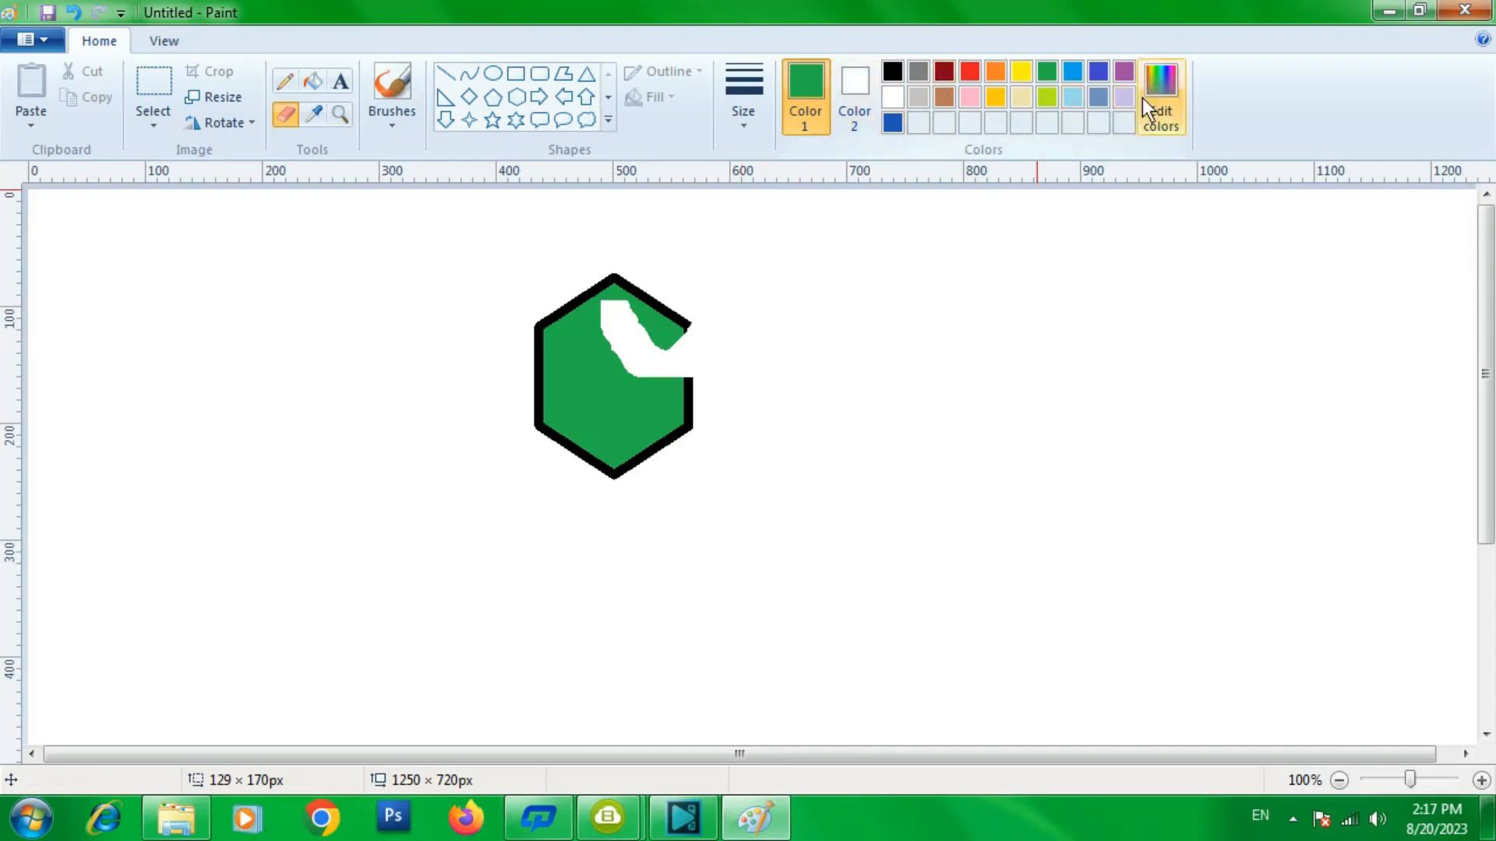
- Try zooming the canvas in and out with the zoom commands and the zoom slider, returning to 100%
left_click(167, 43)
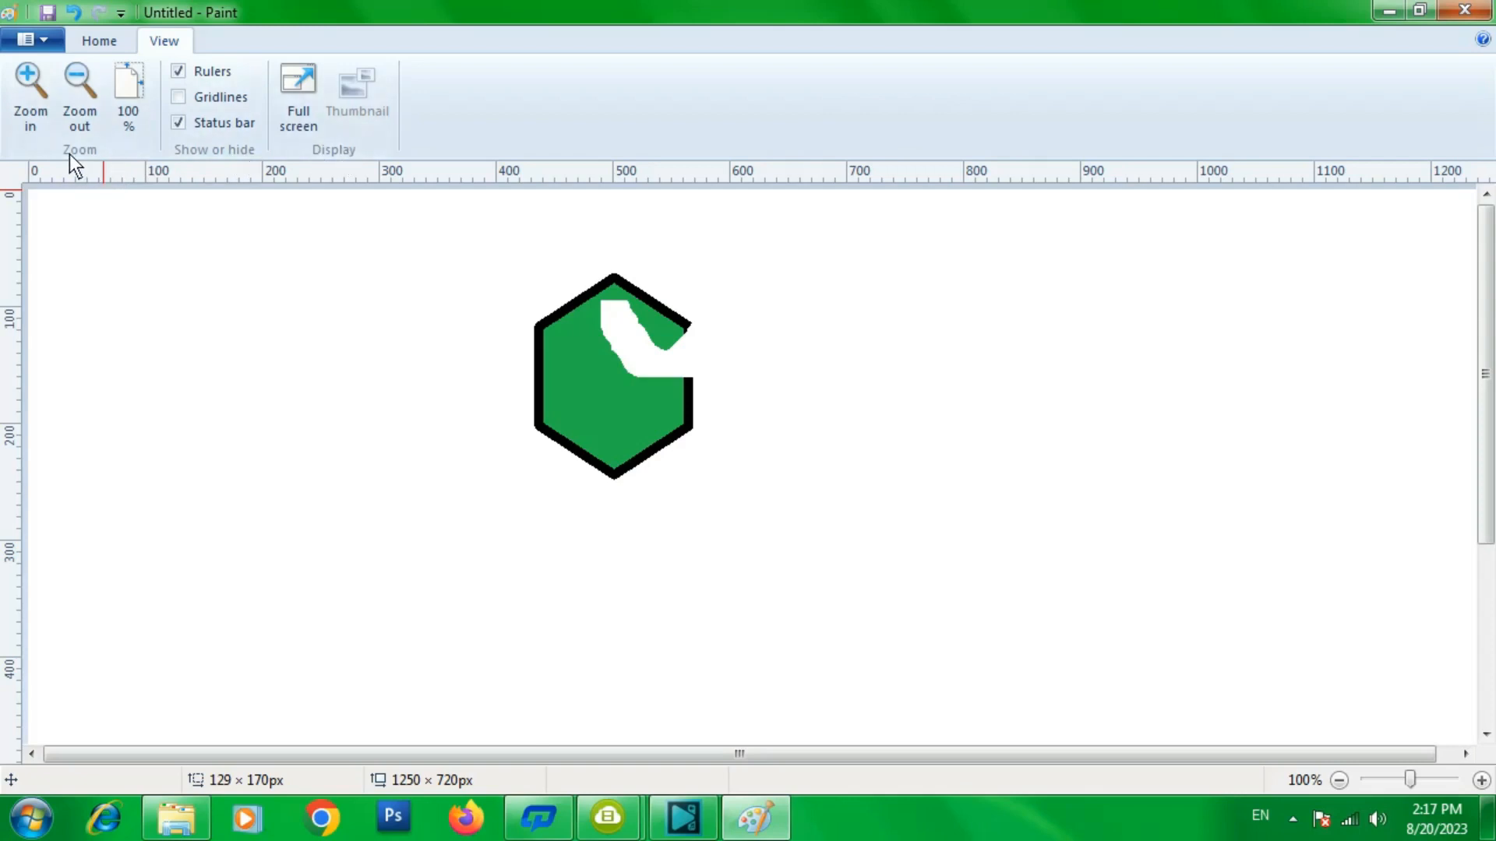
left_click(30, 78)
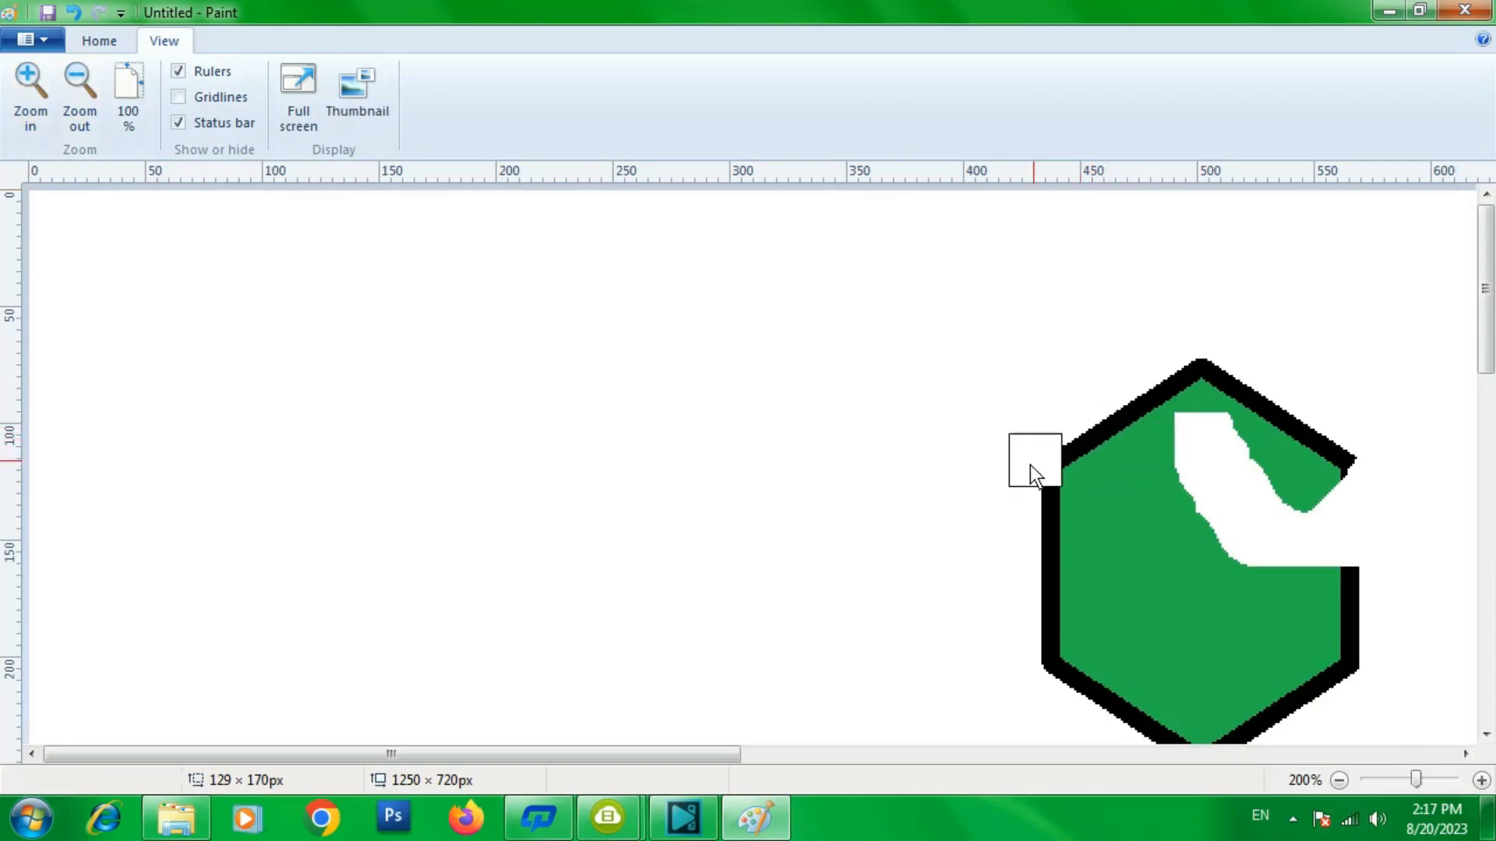
left_click(78, 91)
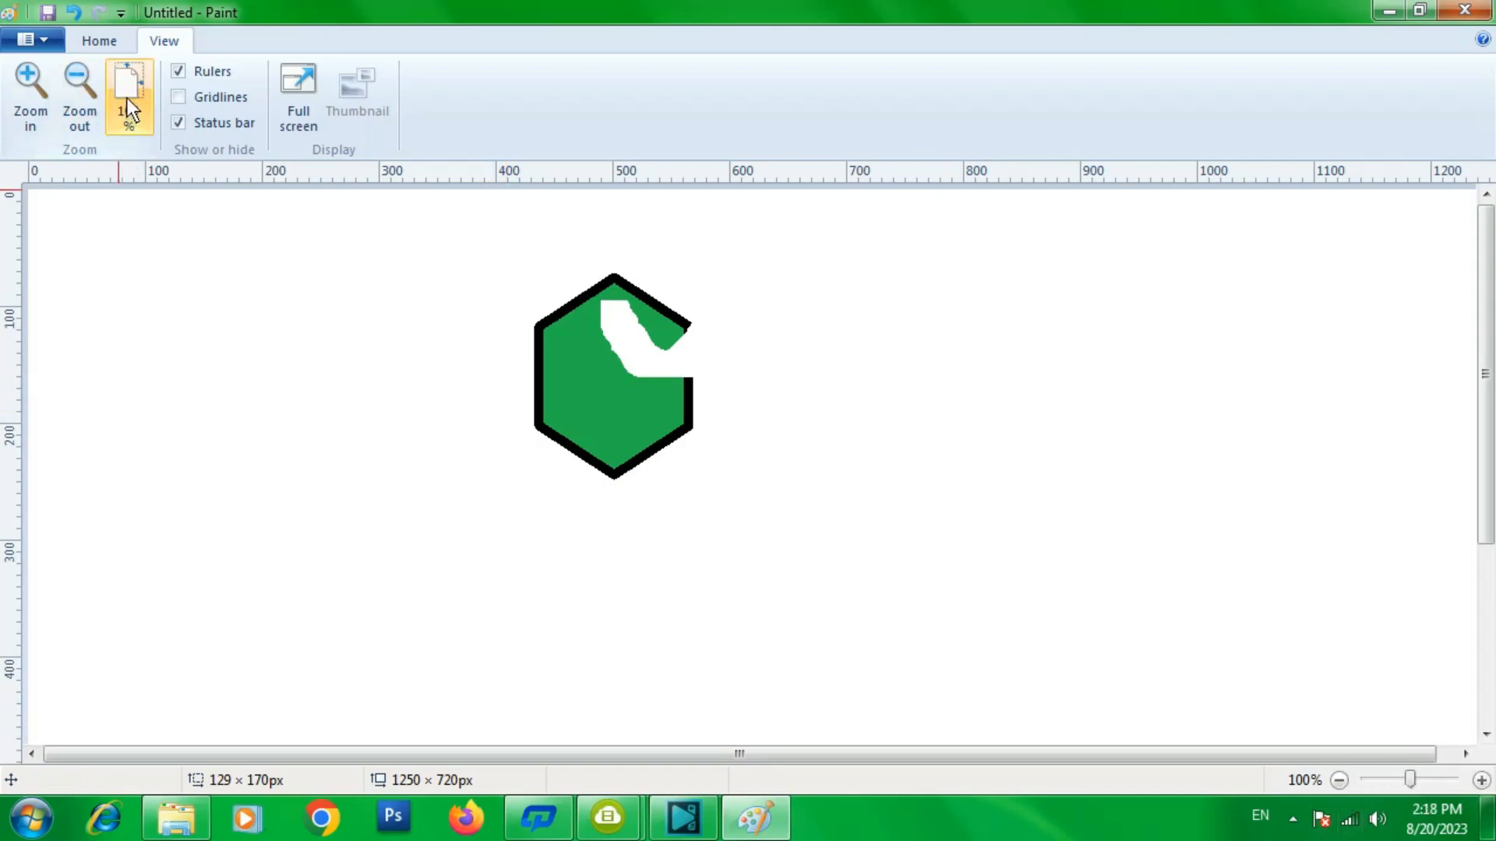
left_click_drag(1415, 783, 1364, 783)
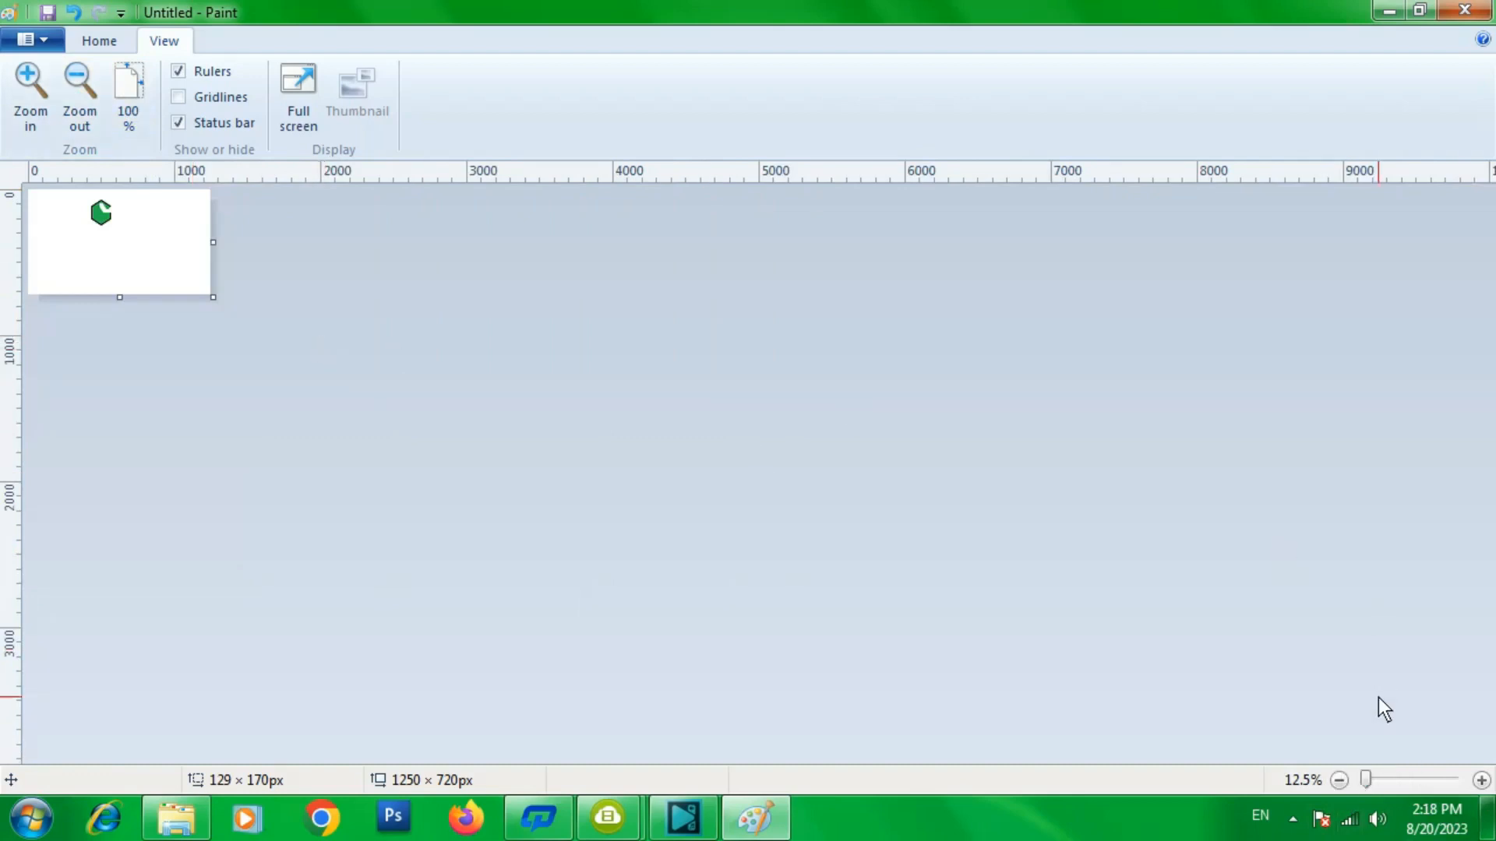
left_click(1481, 781)
left_click(1481, 781)
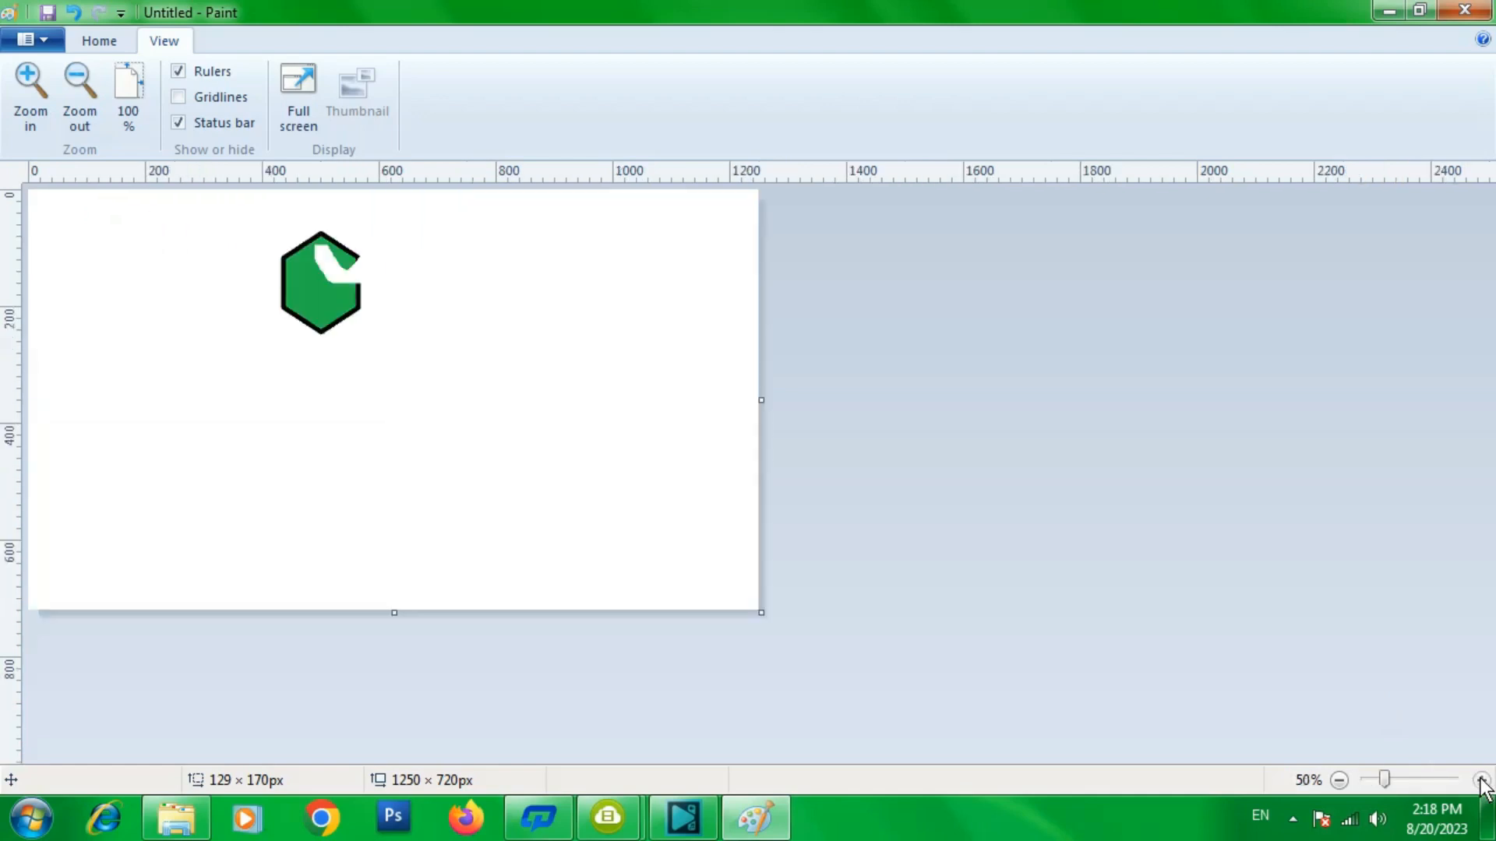
left_click(1481, 781)
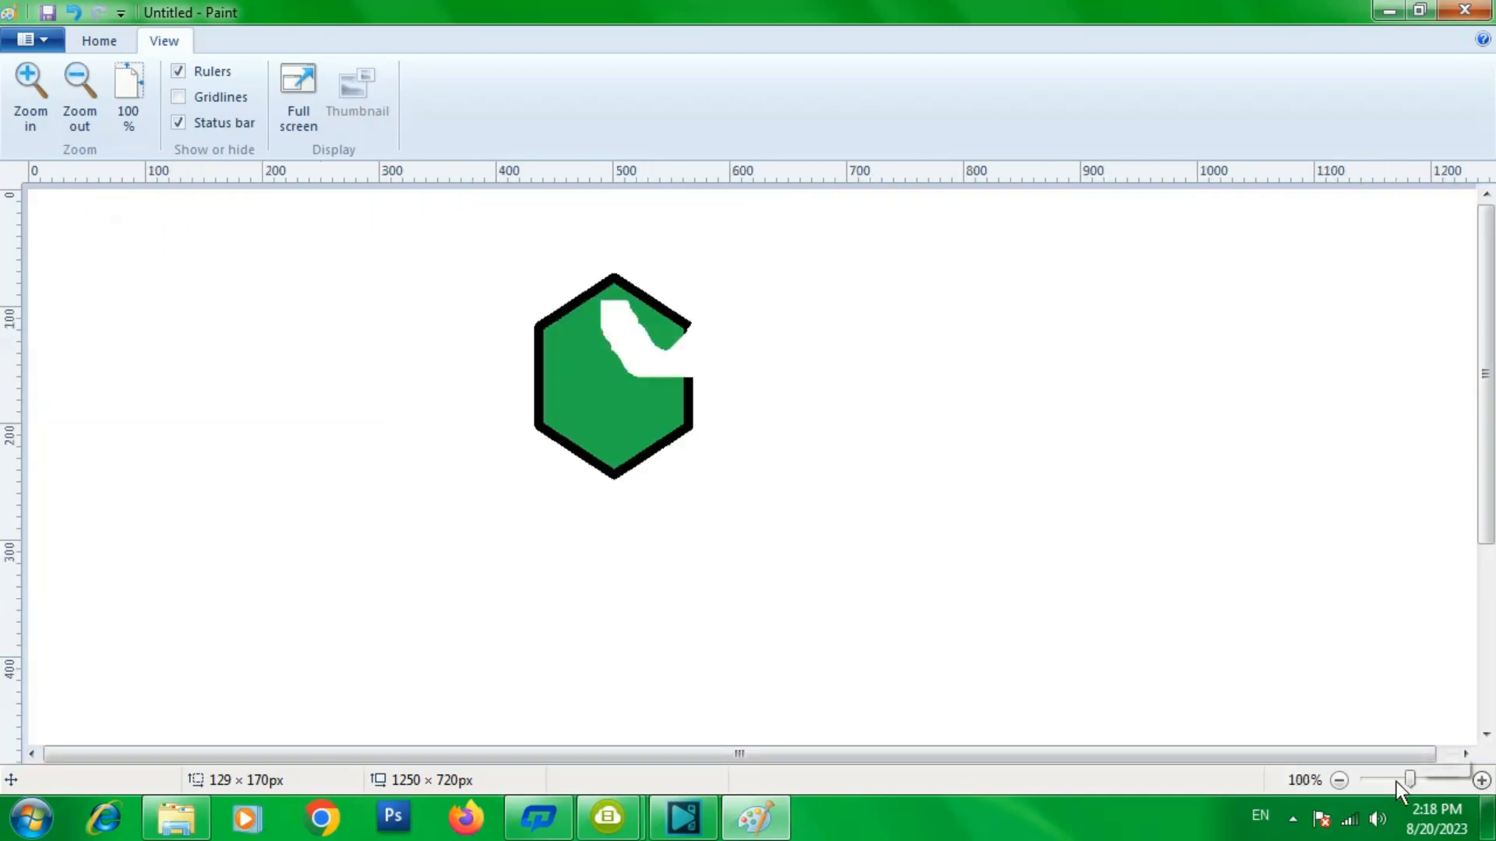
left_click_drag(1406, 783, 1363, 783)
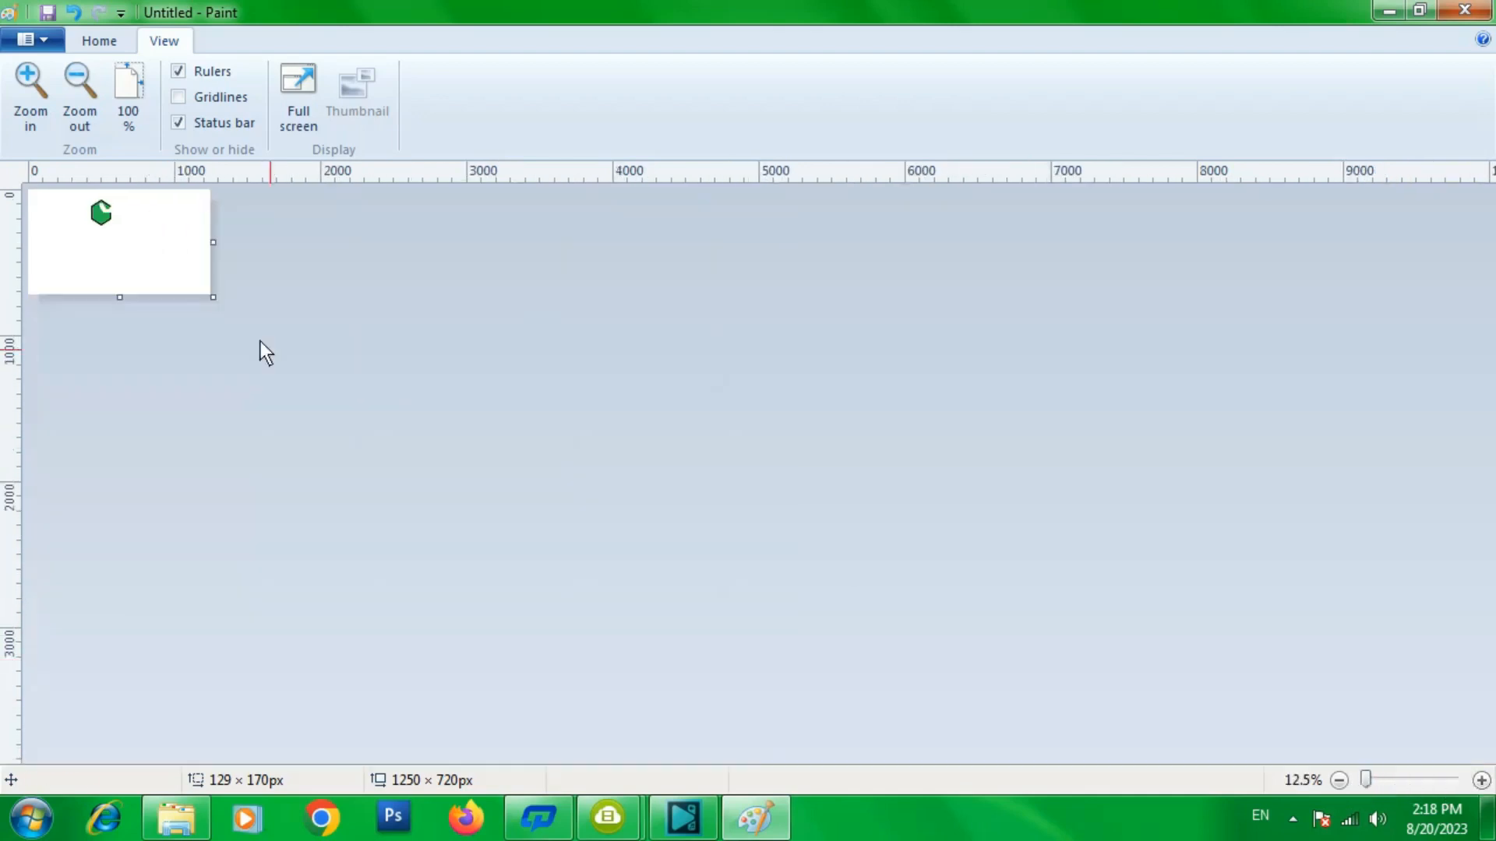
left_click(147, 105)
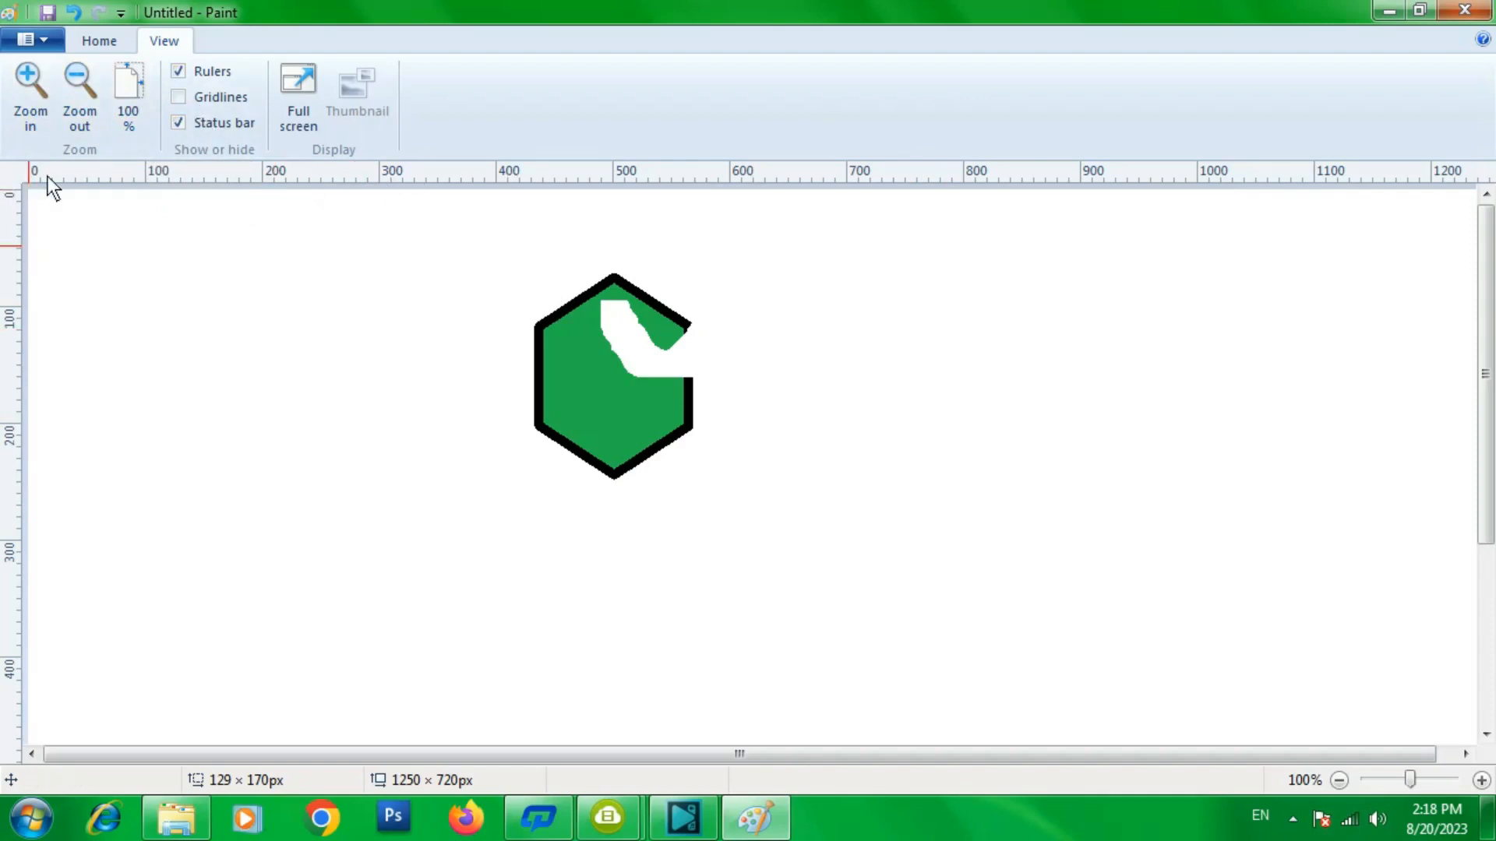
- Toggle the rulers and the gridlines off and on to compare the canvas views
left_click(176, 73)
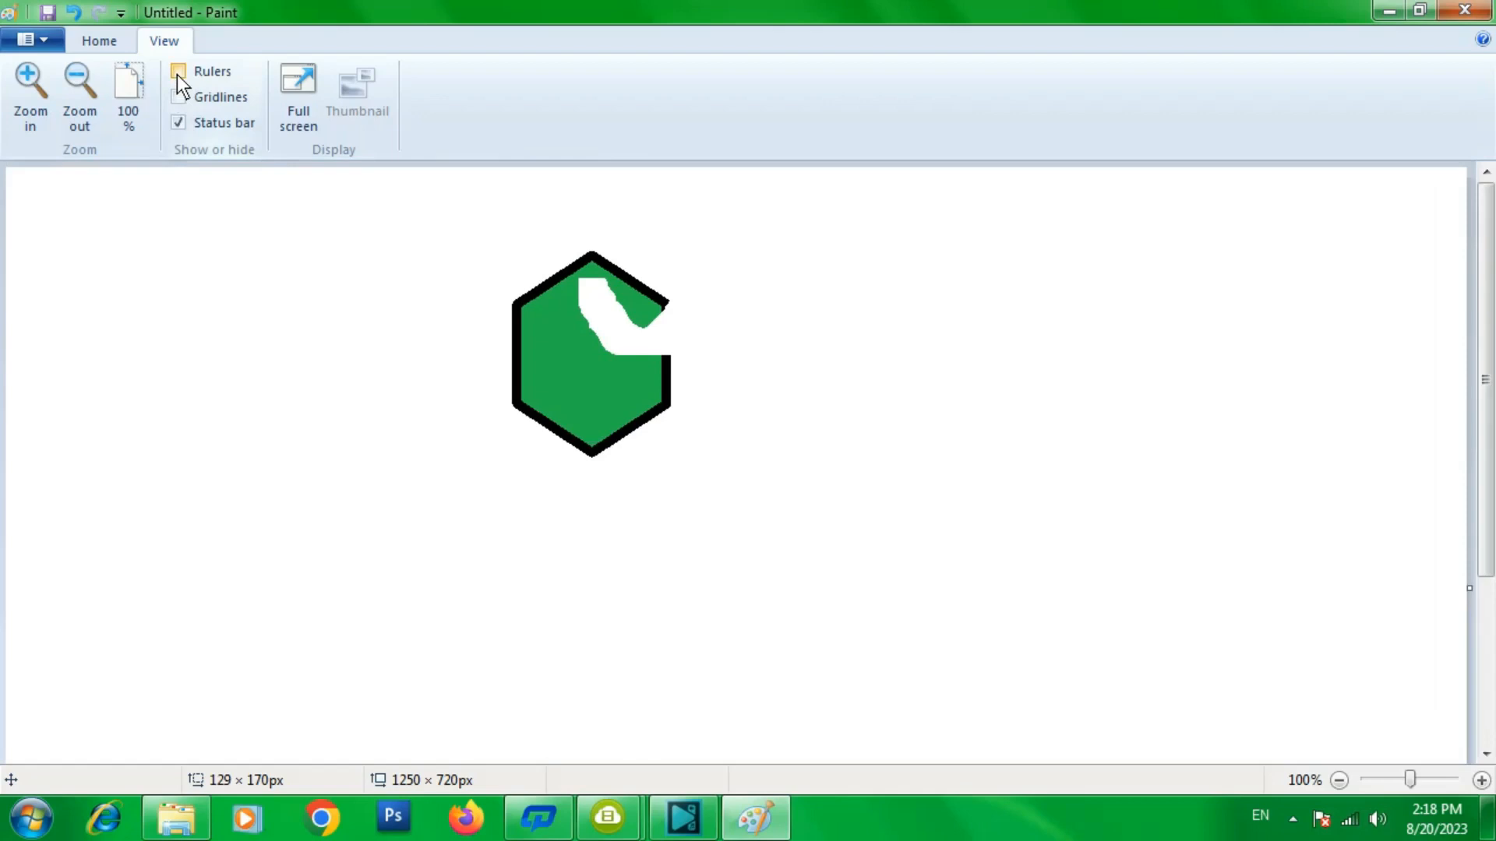
left_click(176, 73)
left_click(176, 104)
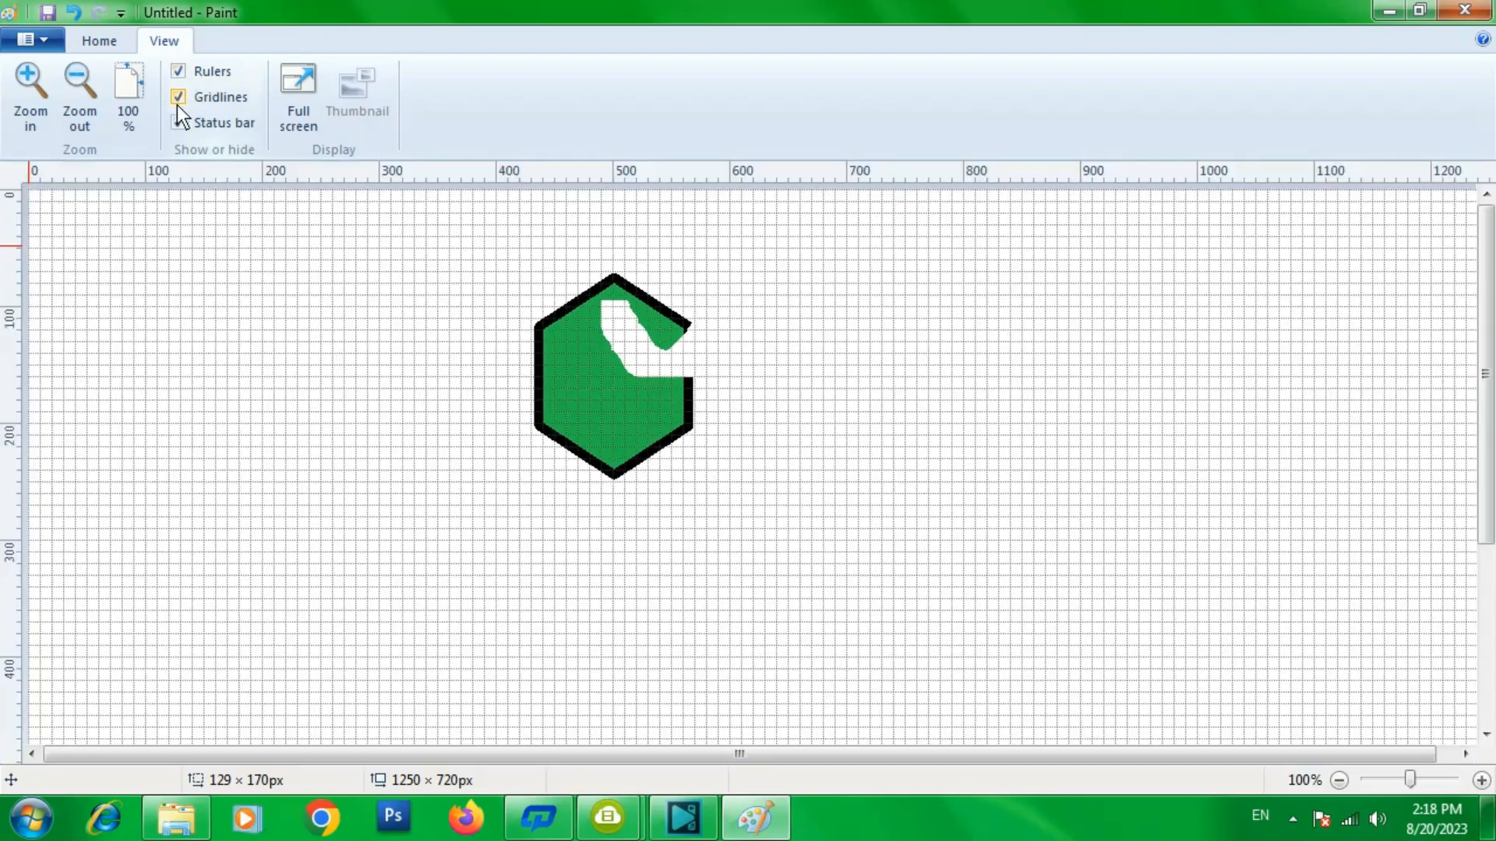
left_click(176, 105)
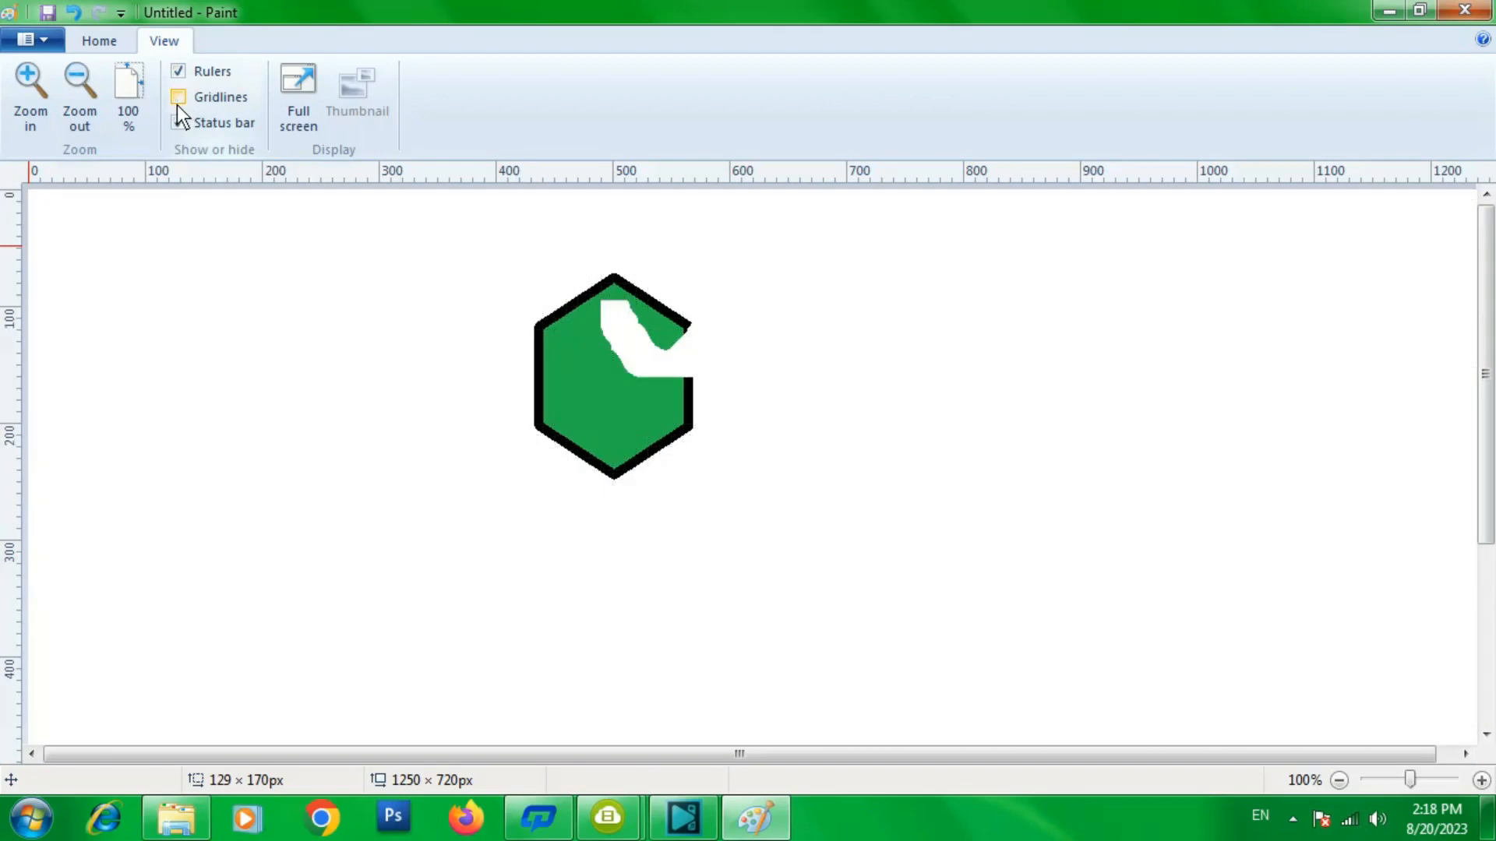
left_click(176, 104)
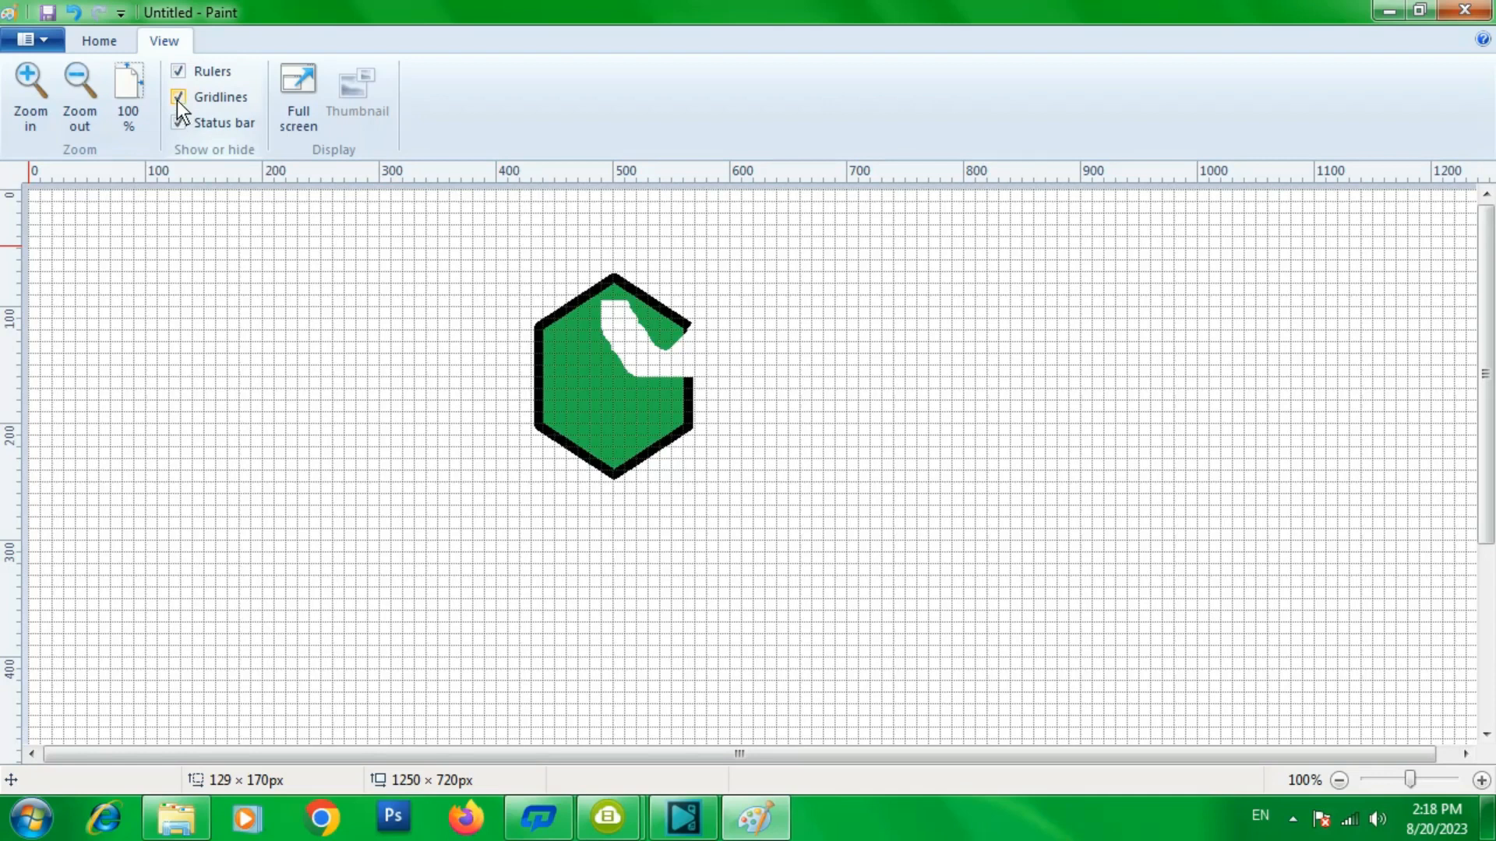
left_click(178, 104)
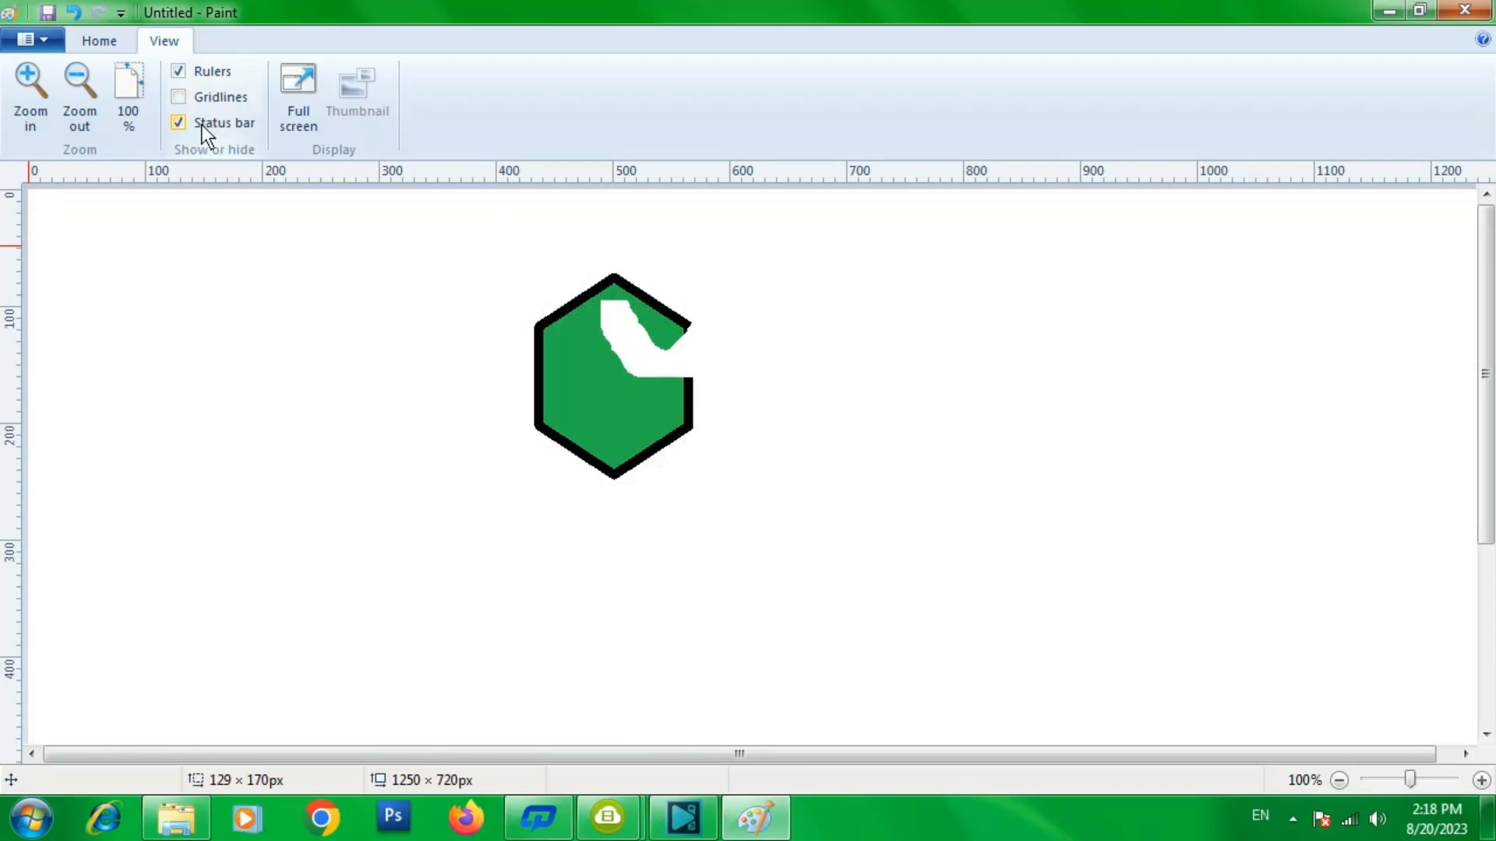
- Toggle the status bar off and on again, leaving it shown
left_click(180, 125)
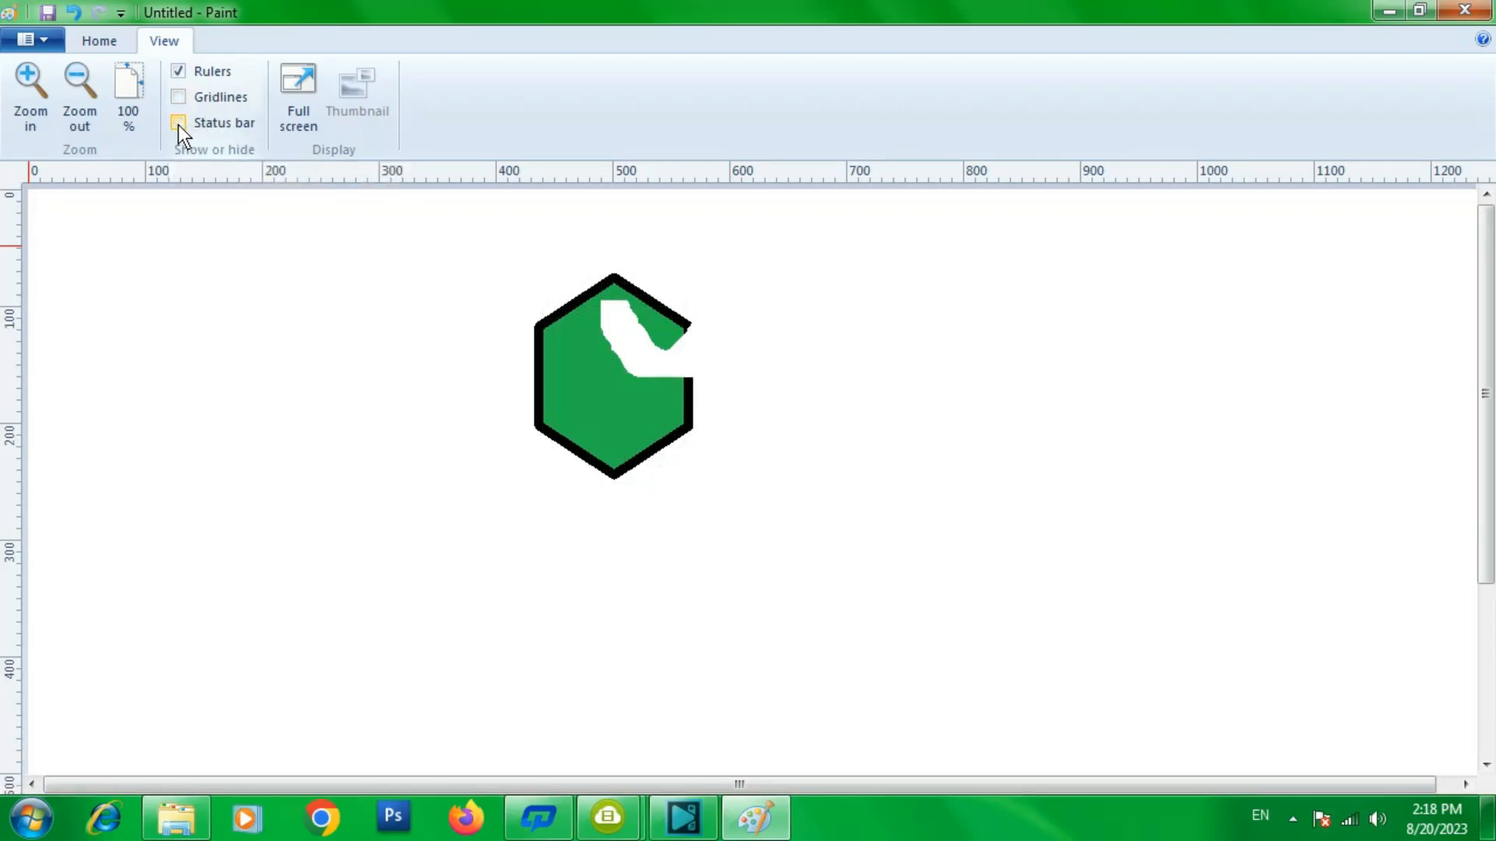
left_click(179, 125)
left_click(179, 124)
left_click(180, 125)
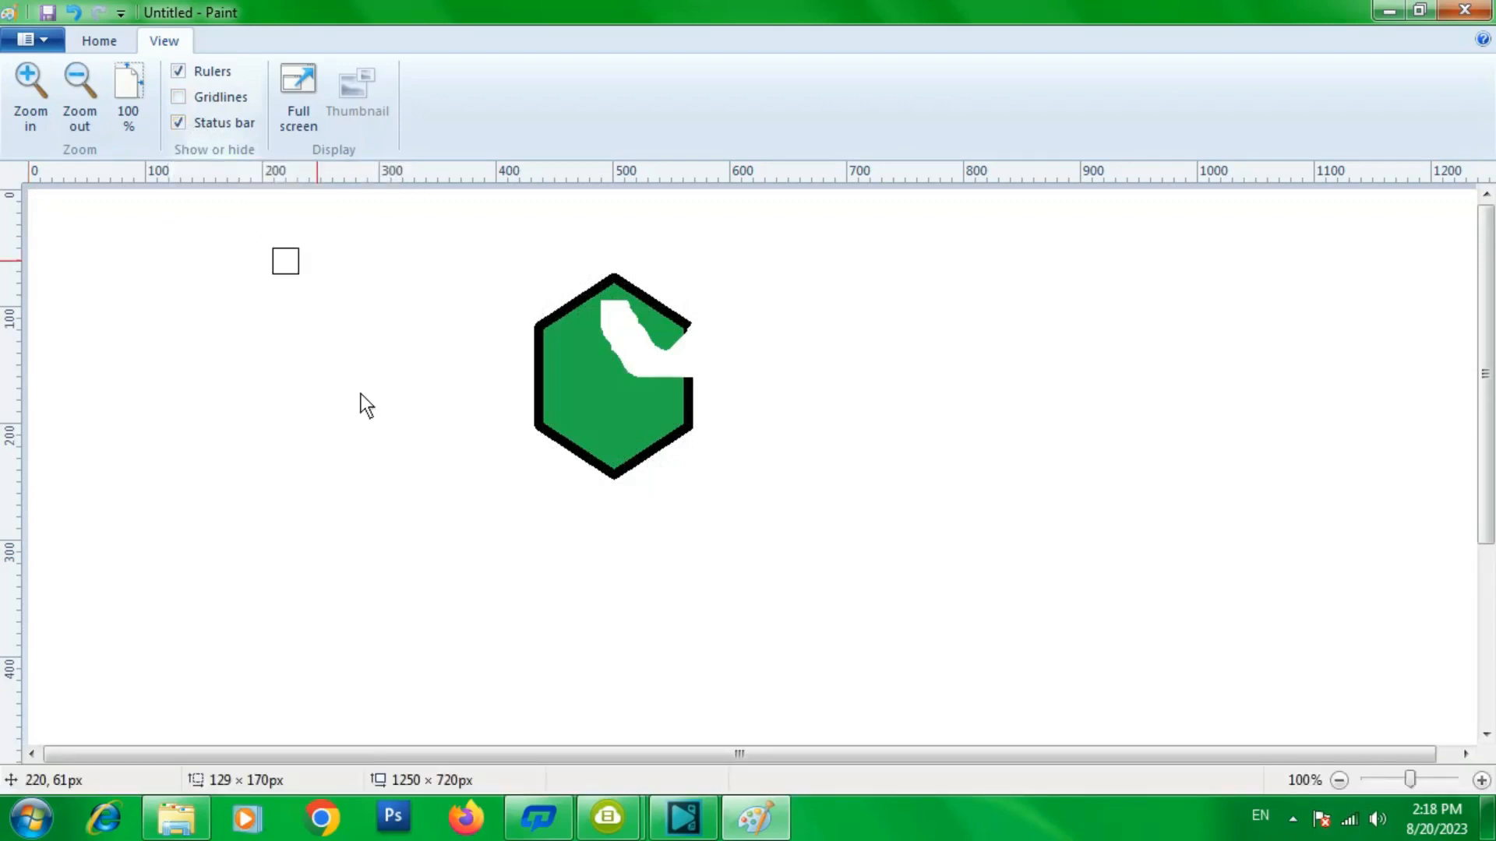
left_click(218, 132)
left_click(219, 132)
left_click(219, 132)
left_click(218, 133)
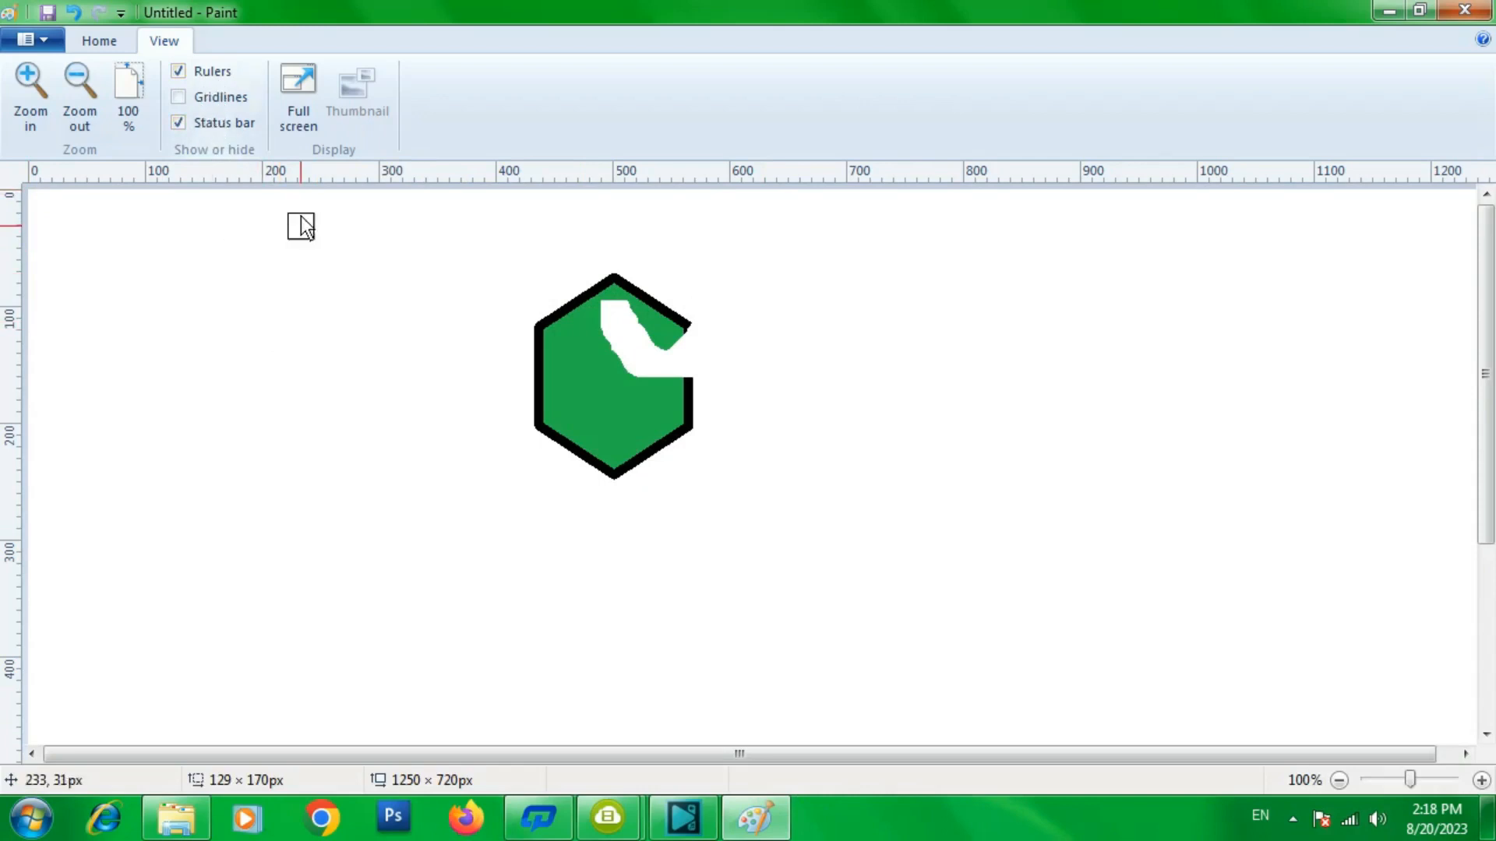
- View the picture in full screen and return to the normal window
left_click(300, 95)
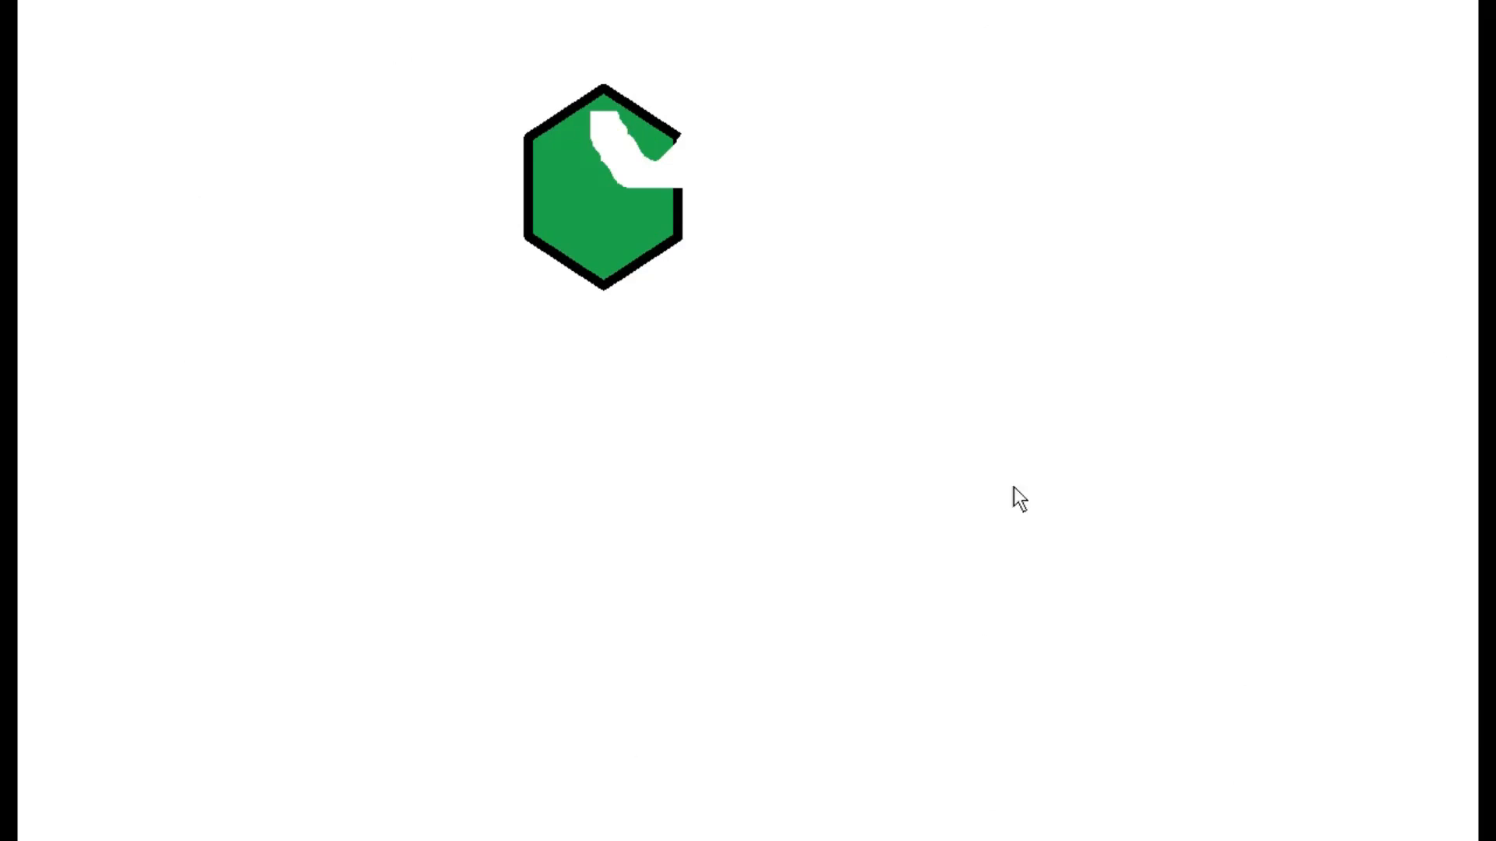
left_click(1304, 193)
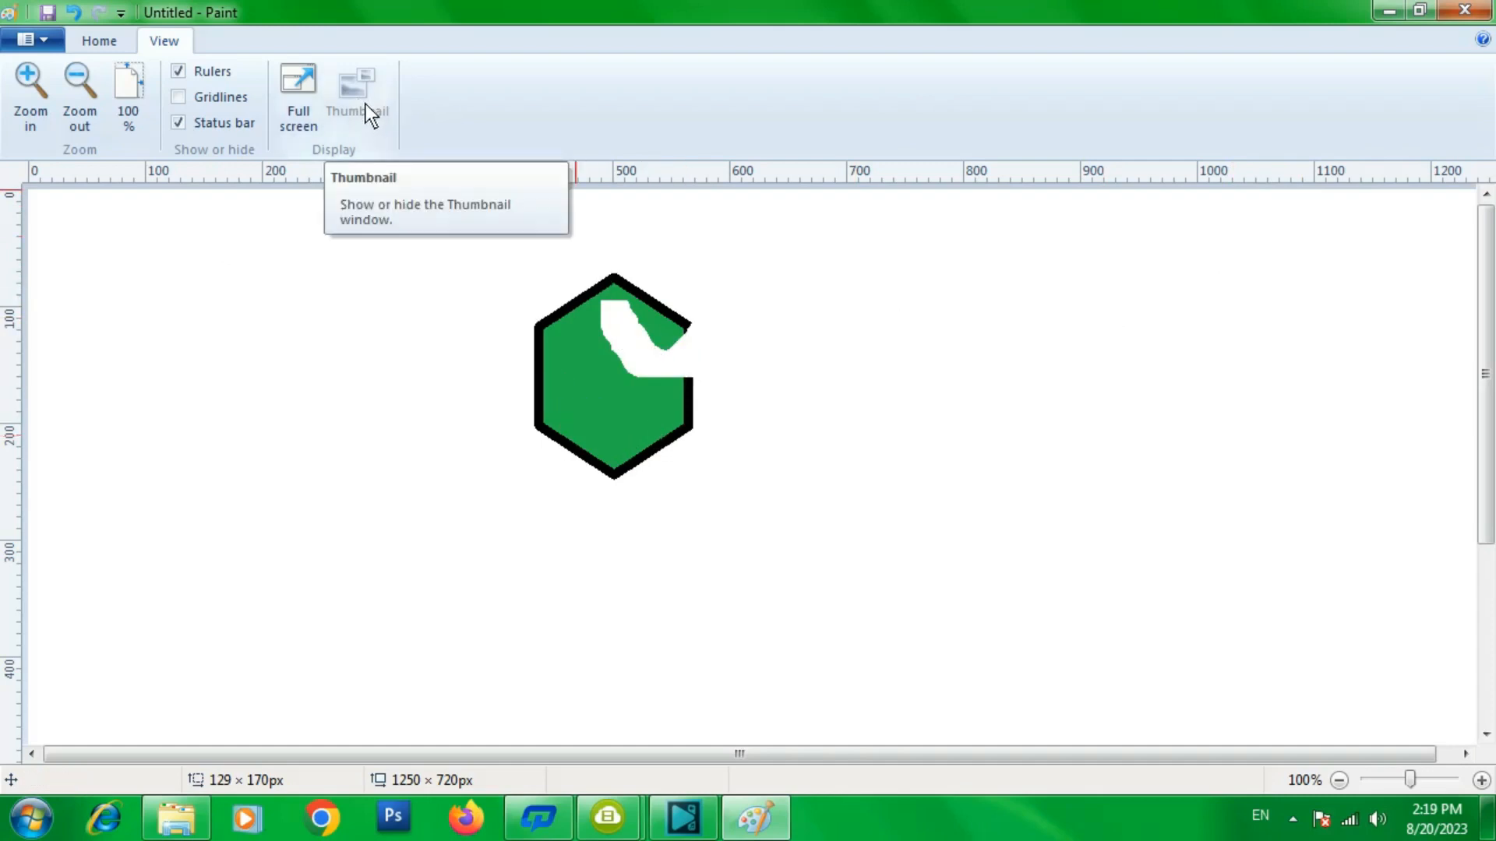
- Zoom in to 200% and open the thumbnail window, enlarge and move it, then close it
left_click(1481, 781)
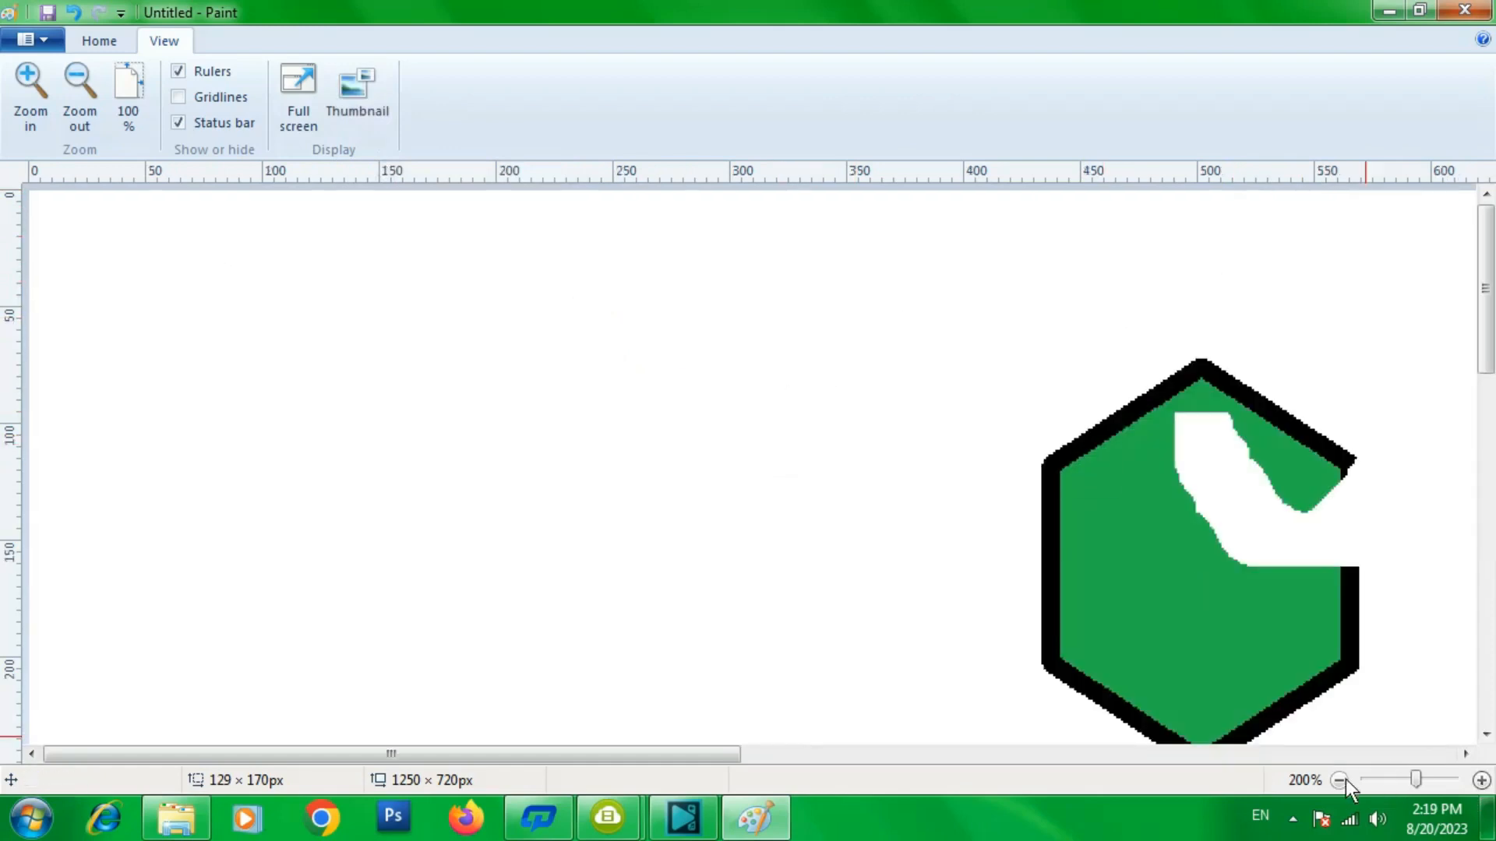
left_click(354, 99)
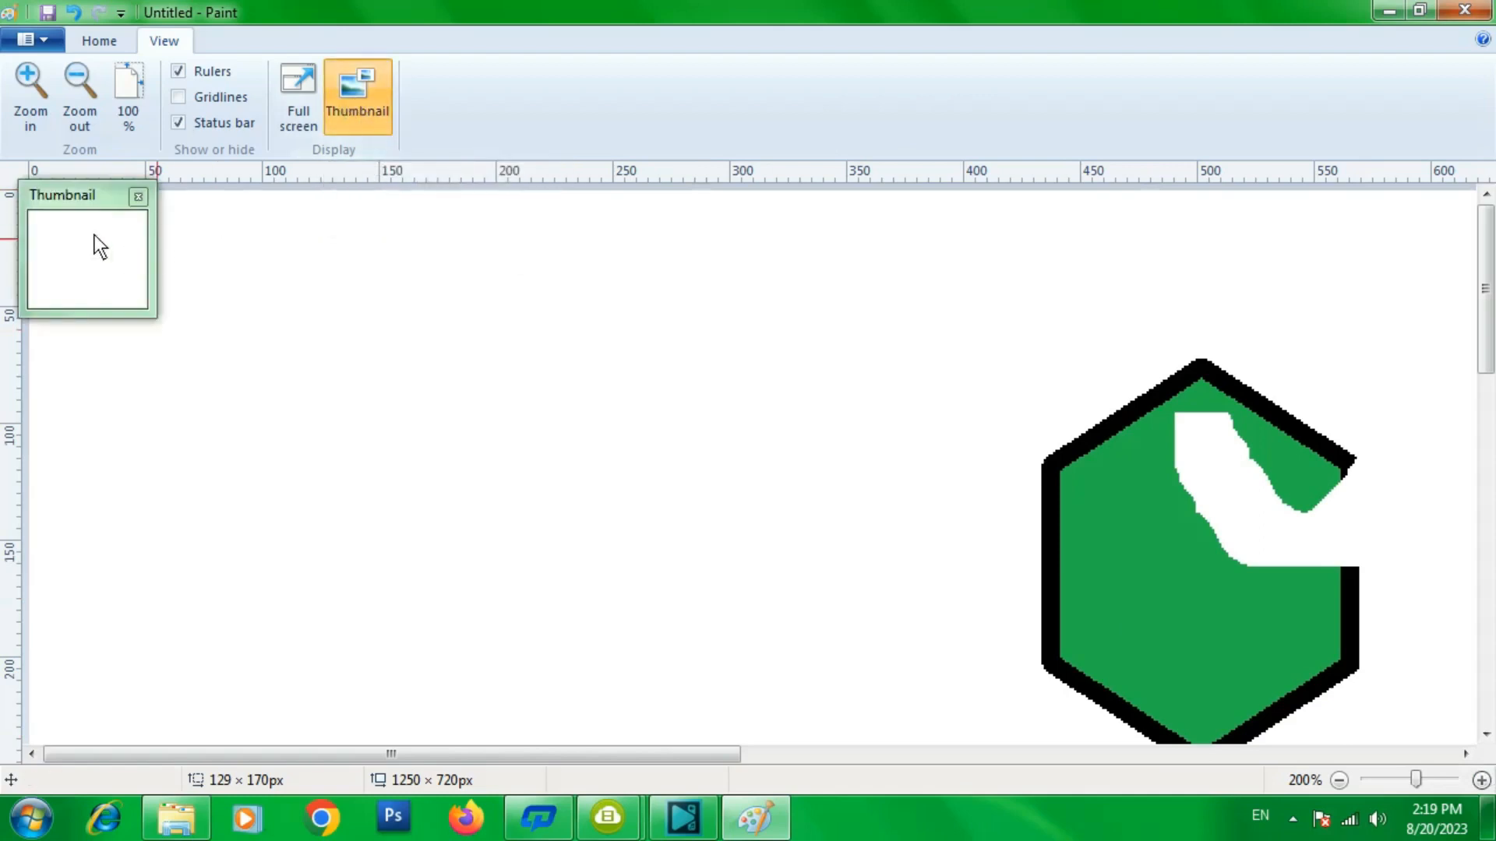
left_click_drag(142, 316, 1097, 726)
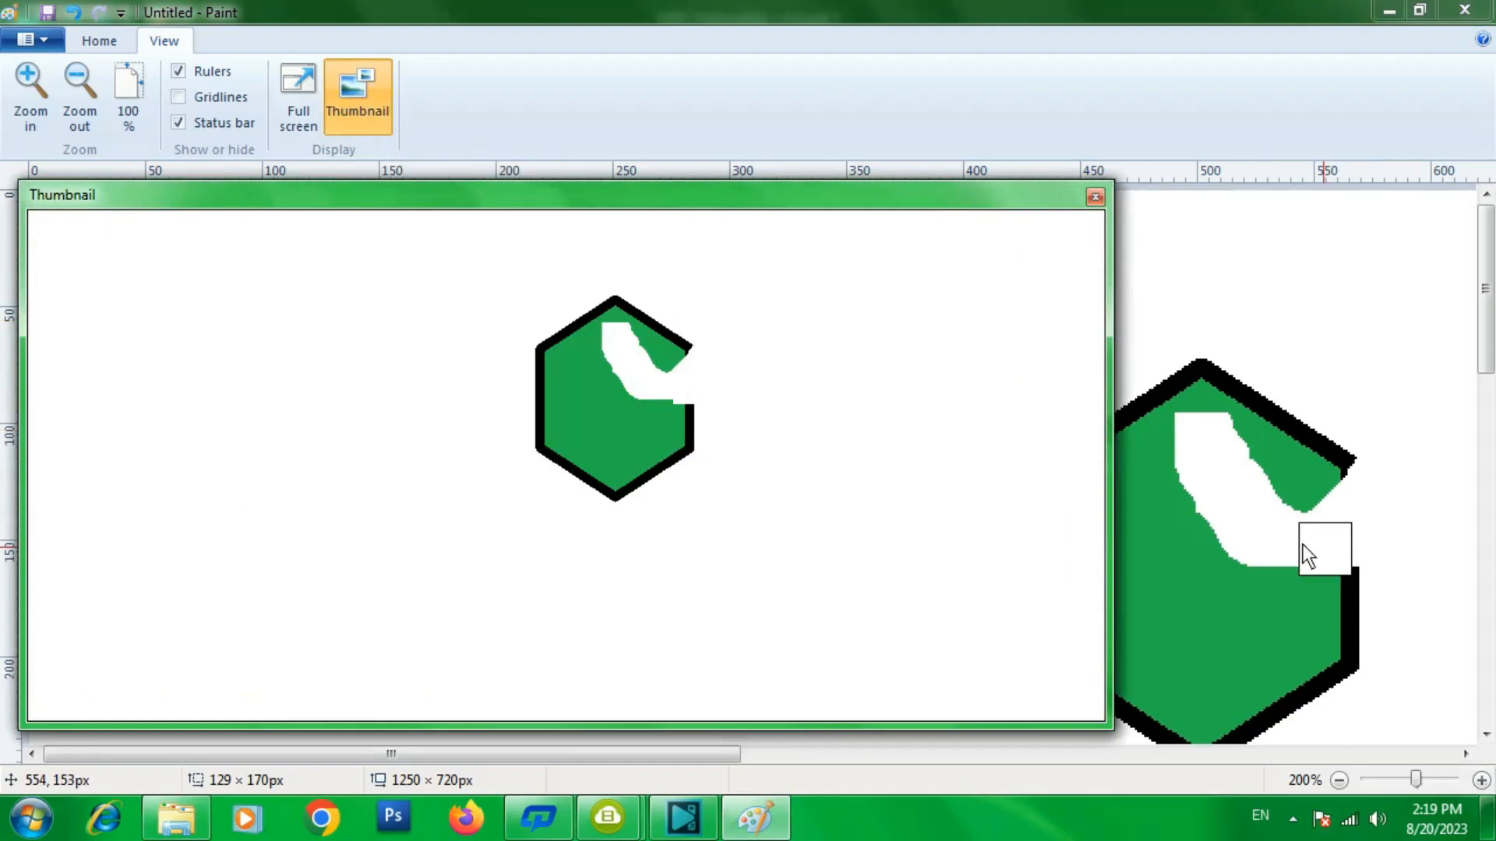
left_click_drag(866, 194, 955, 134)
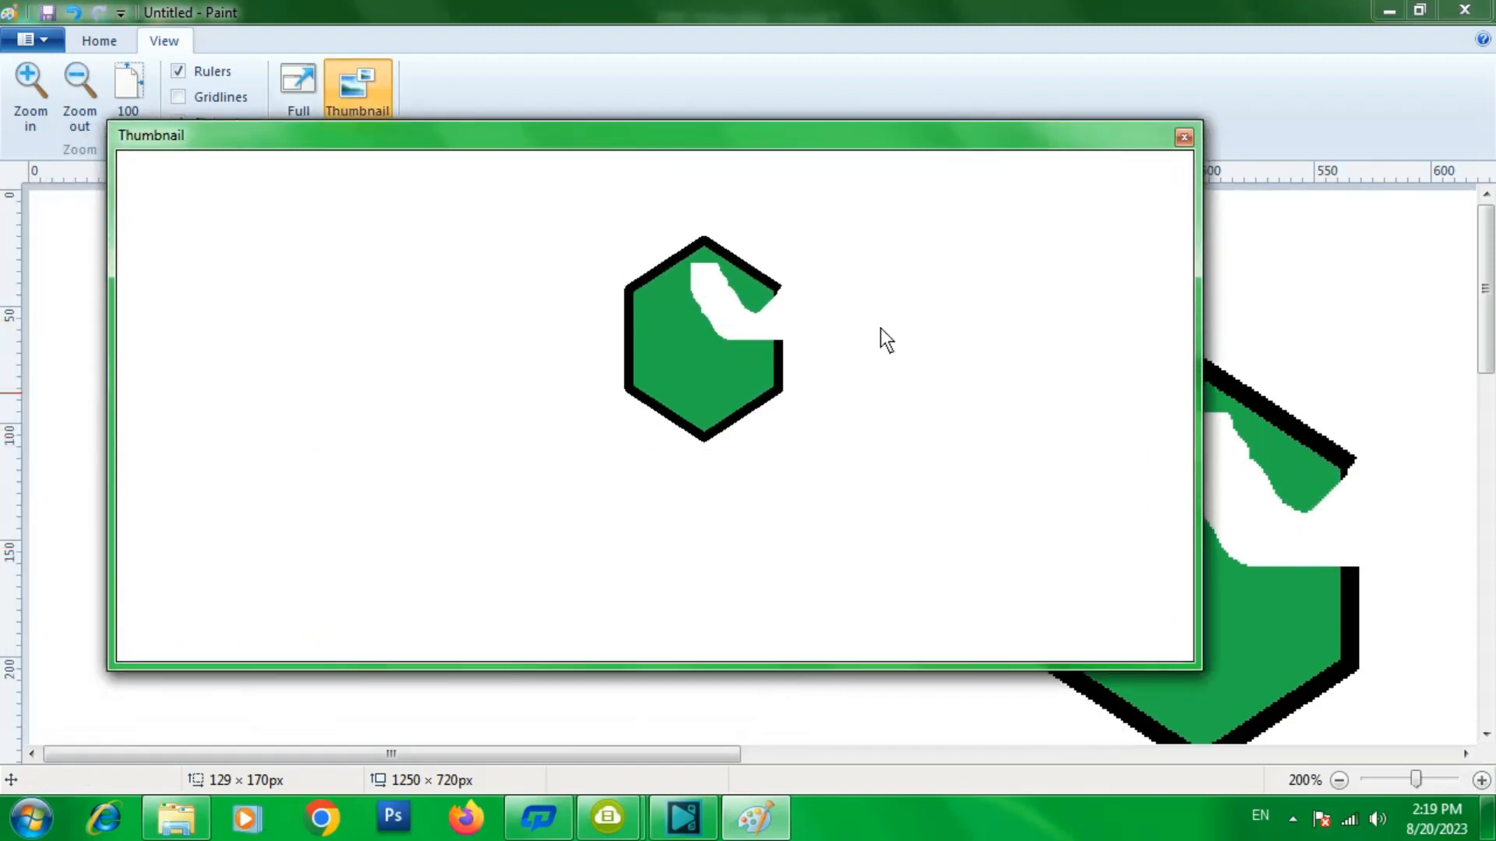
left_click(1187, 137)
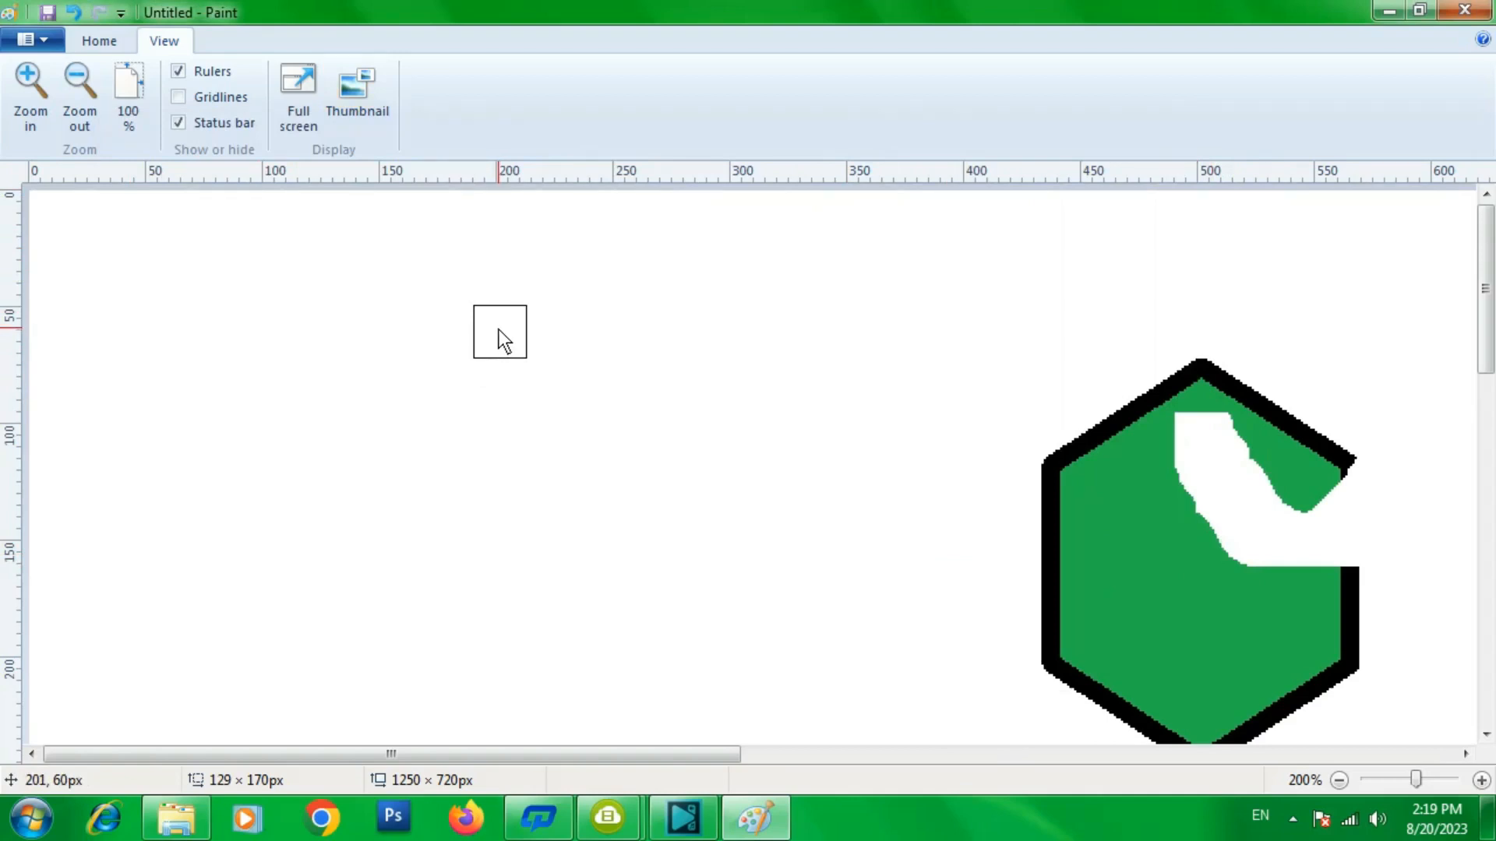
scroll(503, 325, "down", 1)
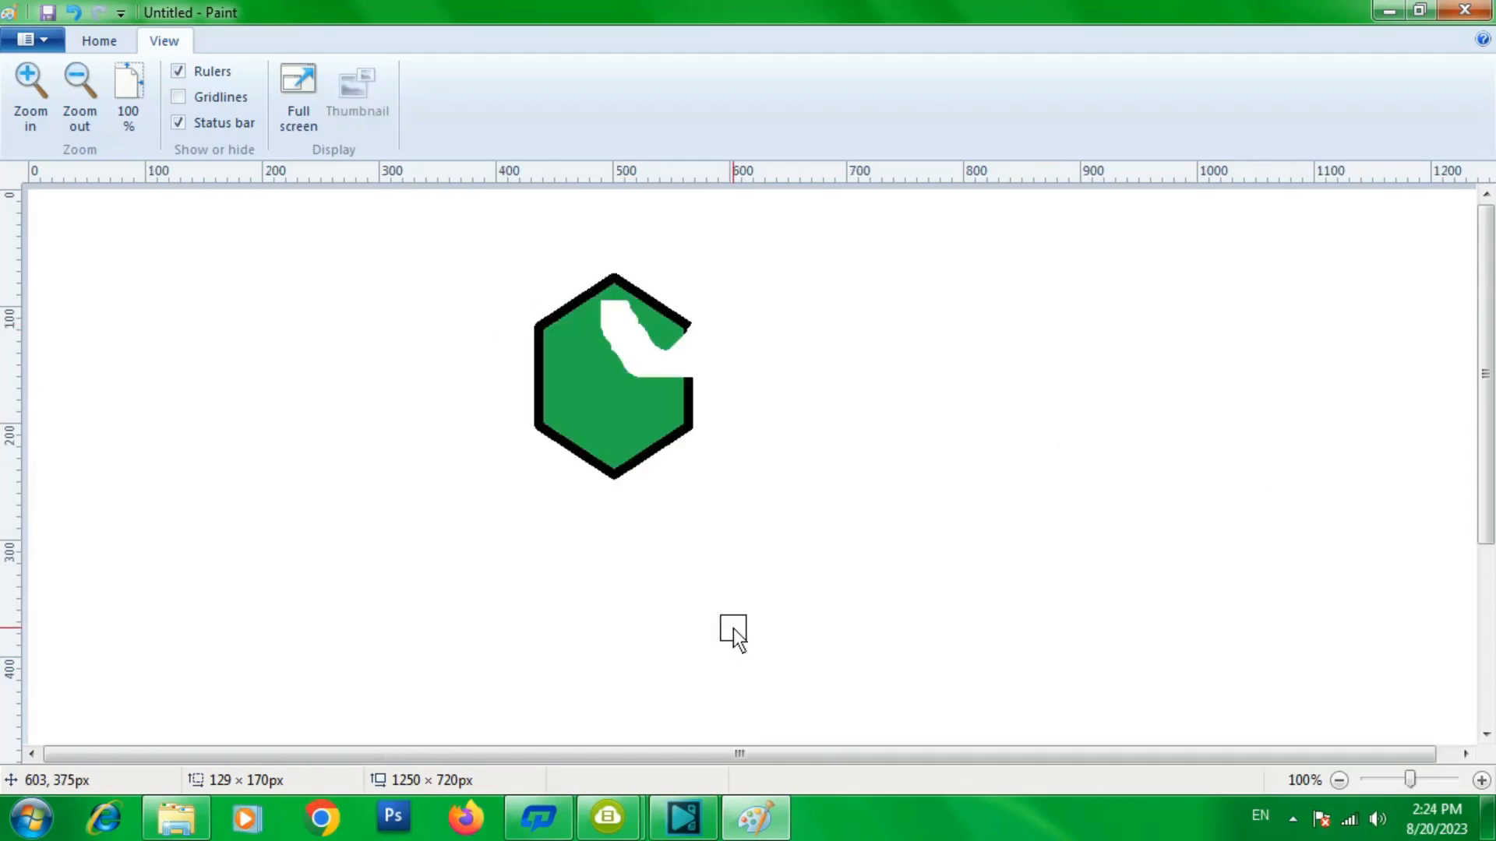